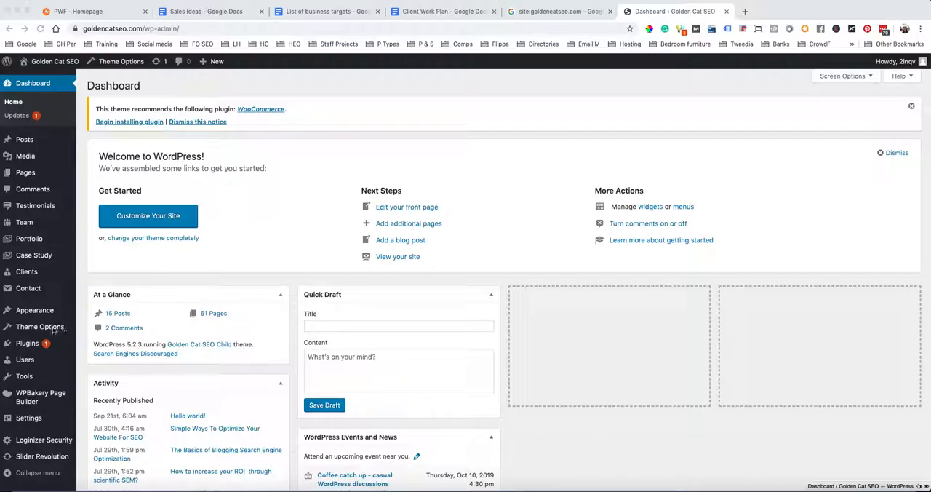
# Delete the Hello Dolly plugin and its data from the site's installed plugins
pyautogui.click(30, 346)
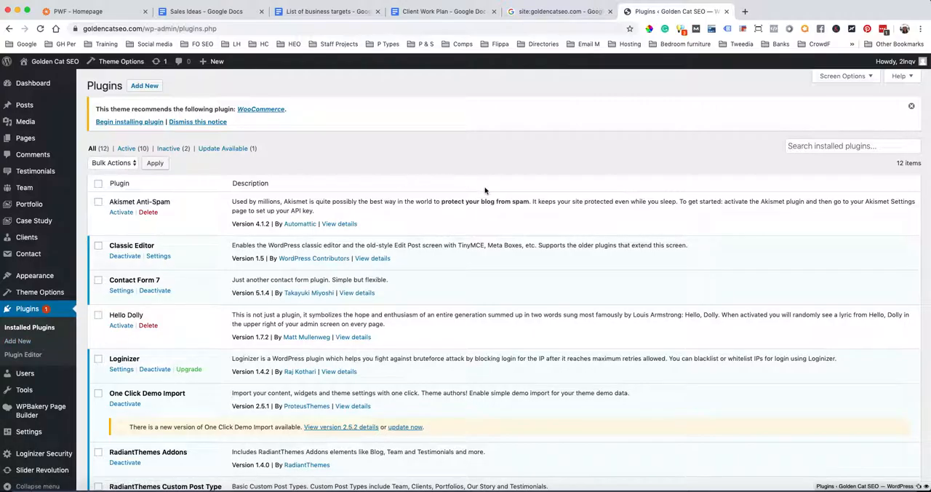
pyautogui.scroll(-5, 485, 191)
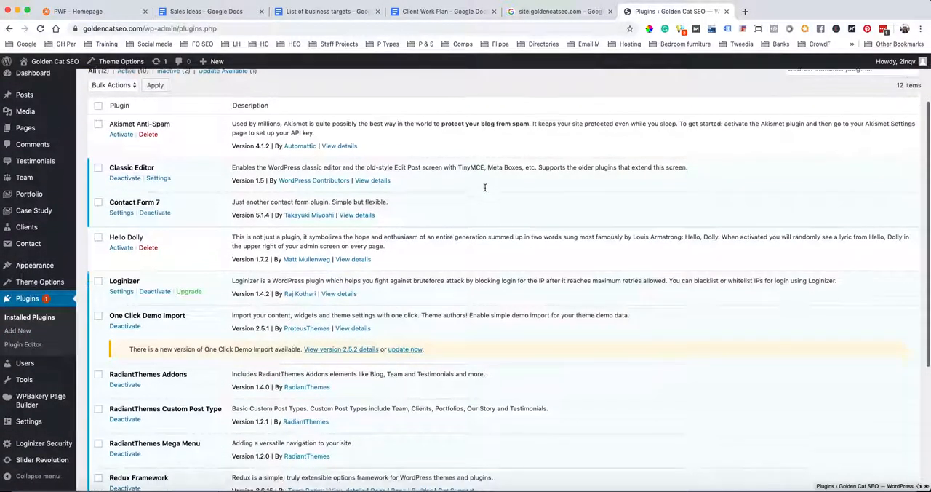
pyautogui.scroll(-4, 485, 190)
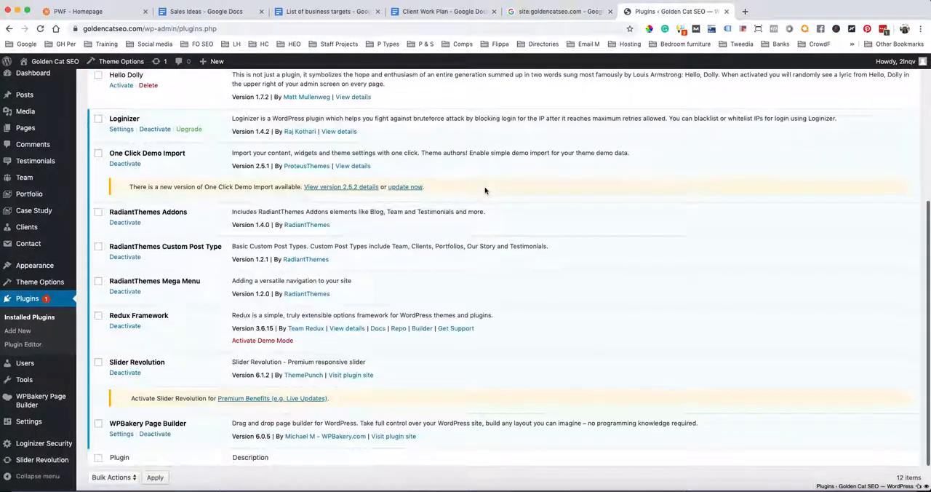
pyautogui.scroll(5, 486, 191)
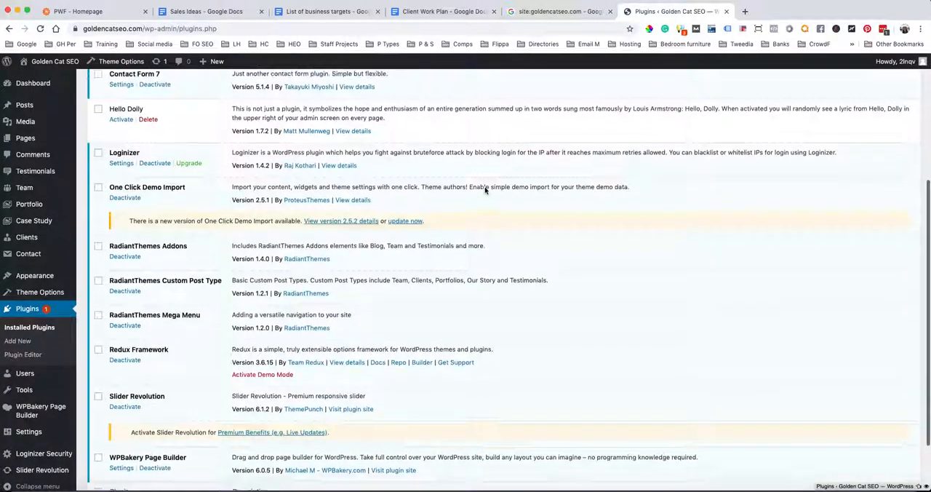
pyautogui.scroll(5, 486, 191)
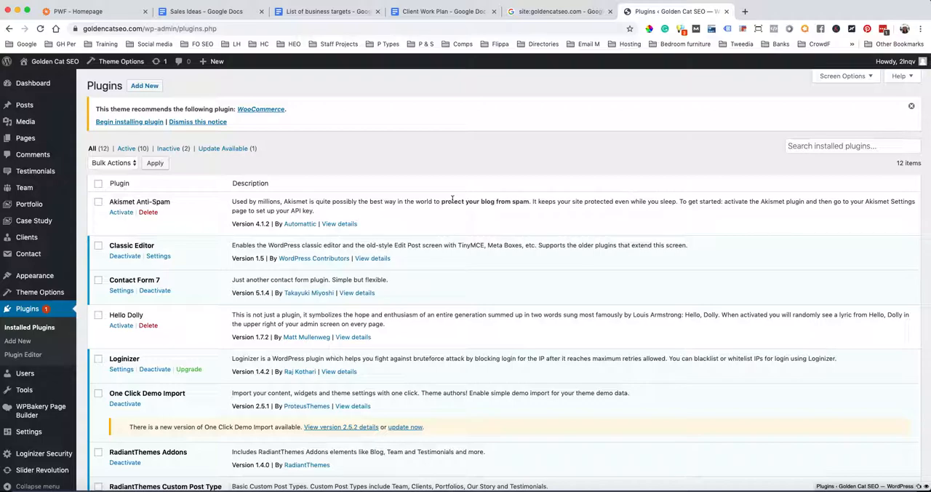
pyautogui.click(148, 325)
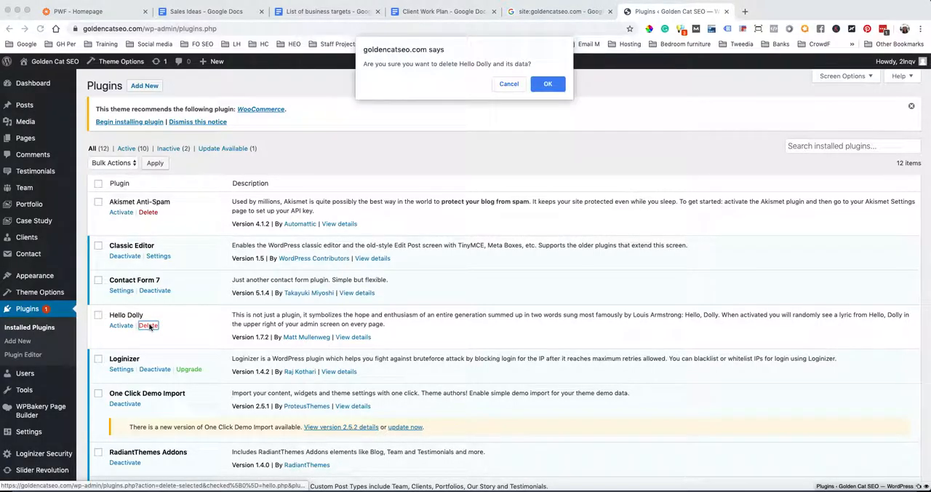
pyautogui.click(547, 83)
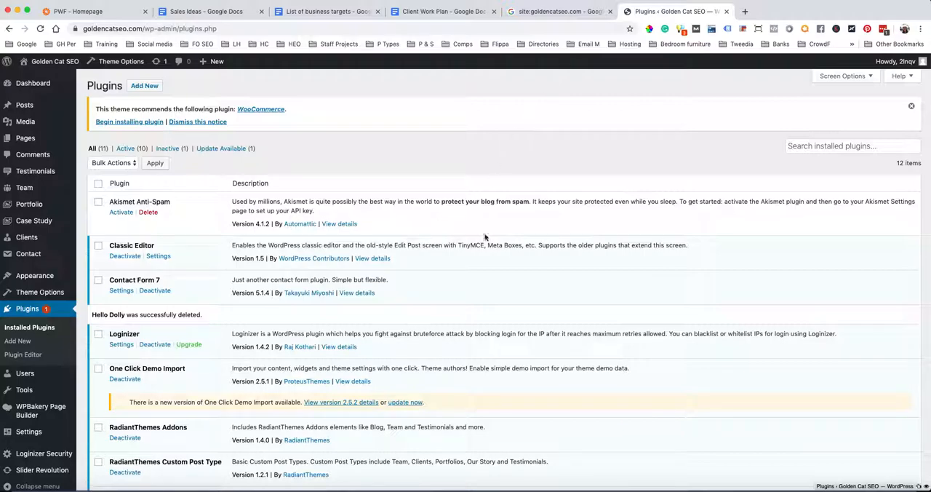
# Find the Yoast SEO plugin by searching new plugins for 'yoast SEO', then install and activate it
pyautogui.scroll(-3, 486, 240)
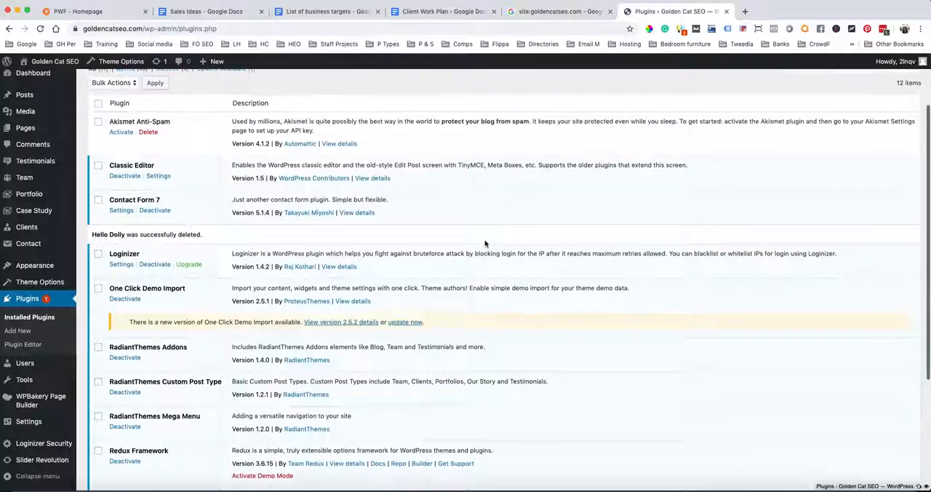
pyautogui.scroll(3, 486, 244)
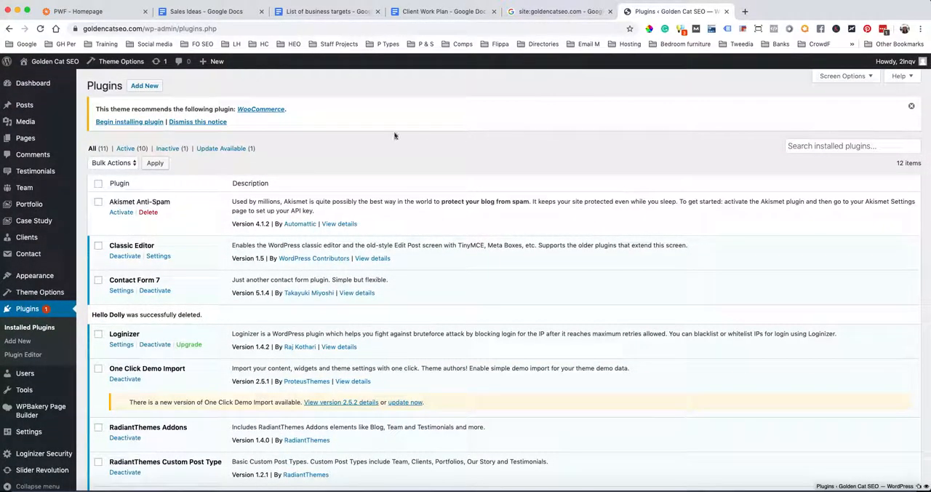
pyautogui.click(144, 85)
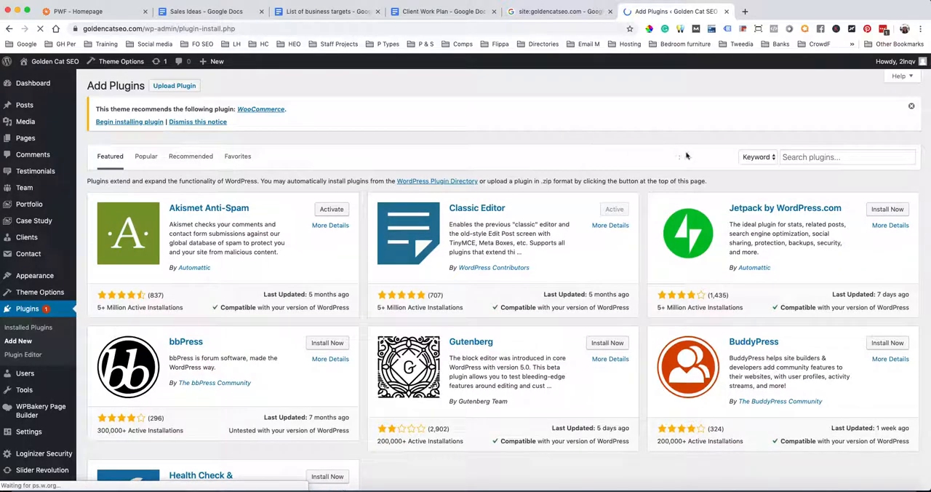
pyautogui.click(788, 157)
pyautogui.write('yoast SEO')
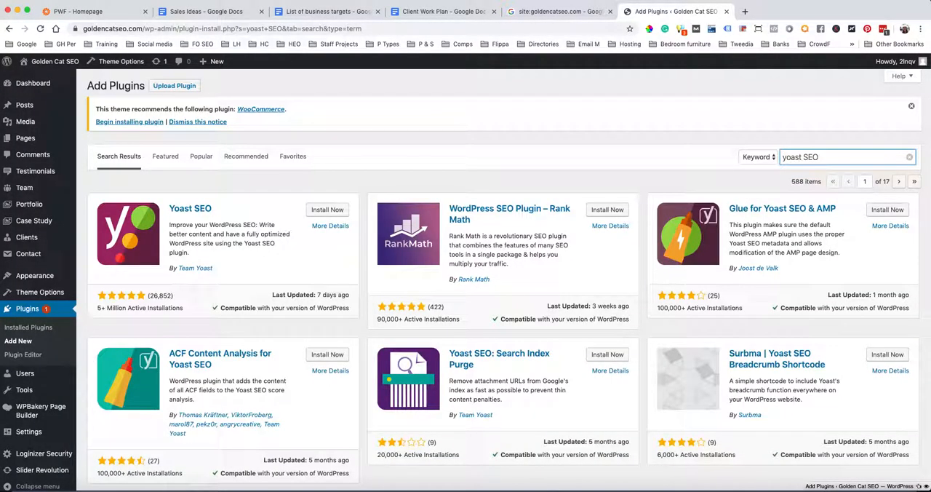
pyautogui.click(327, 210)
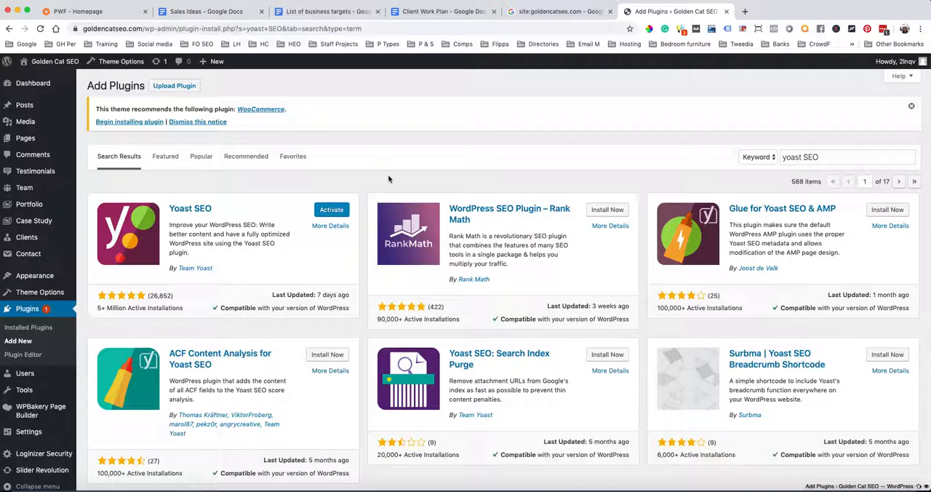
pyautogui.click(333, 211)
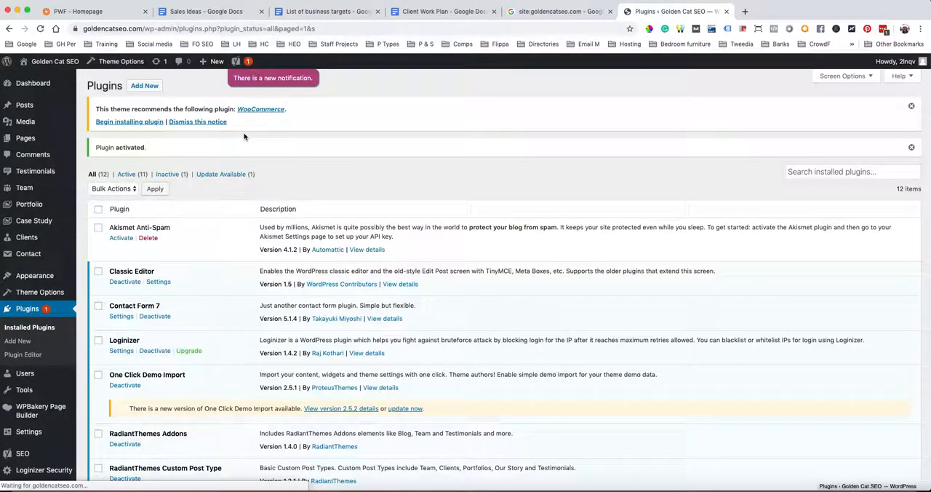
# Find the Redirection plugin by searching new plugins for 'redirection', then install and activate it
pyautogui.click(144, 86)
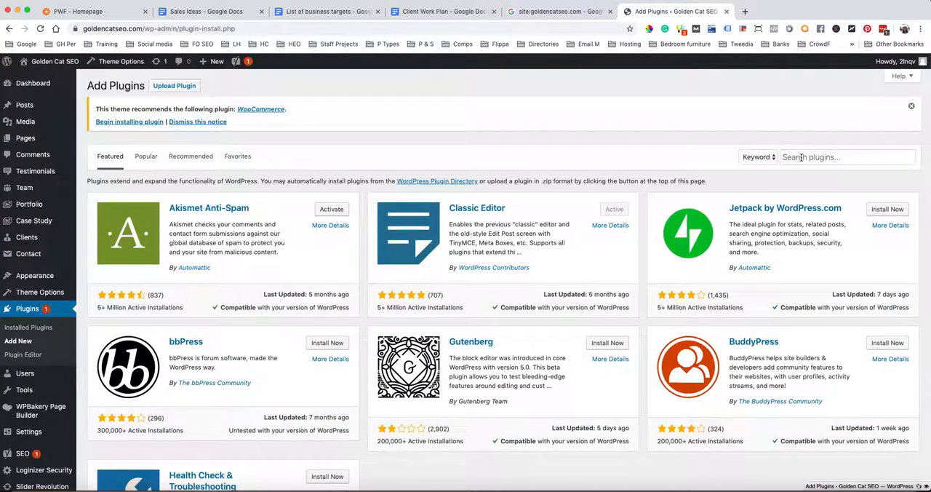
pyautogui.click(802, 157)
pyautogui.write('redirec')
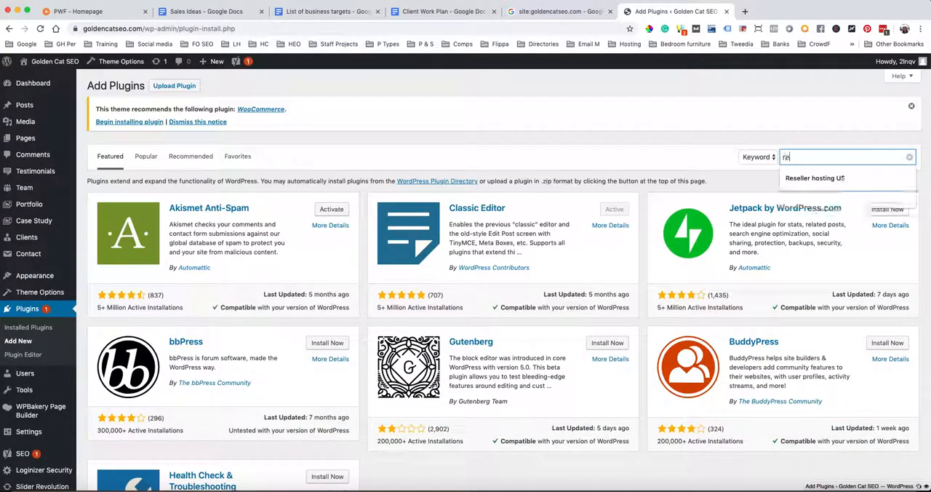
pyautogui.write('tion')
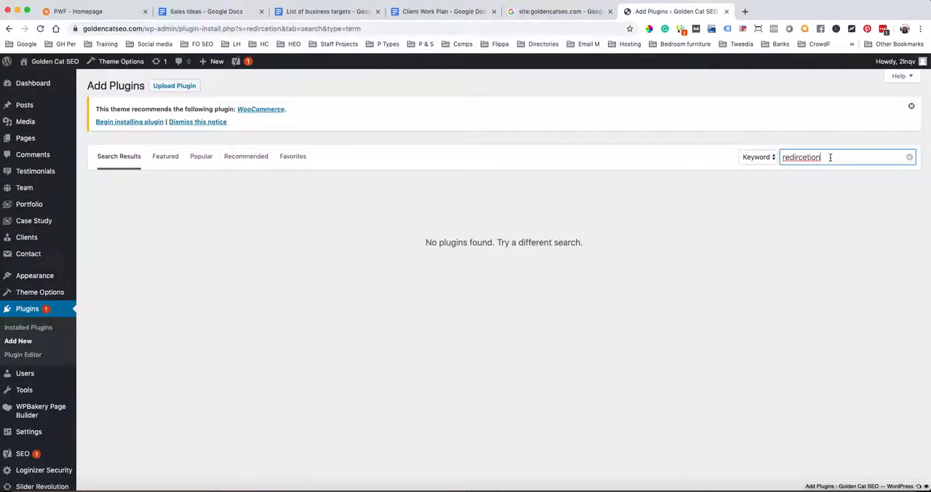
pyautogui.moveTo(832, 158); pyautogui.dragTo(799, 157)
pyautogui.press('BackSpace')
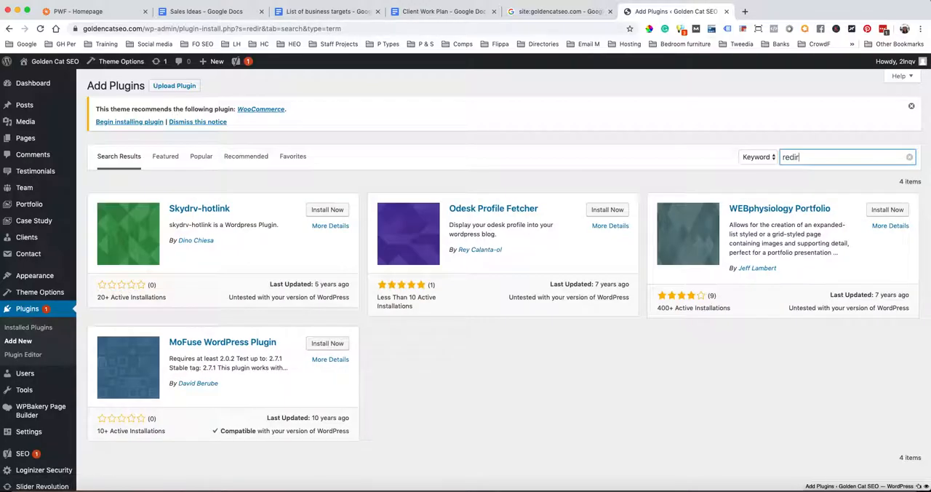
pyautogui.write('ection')
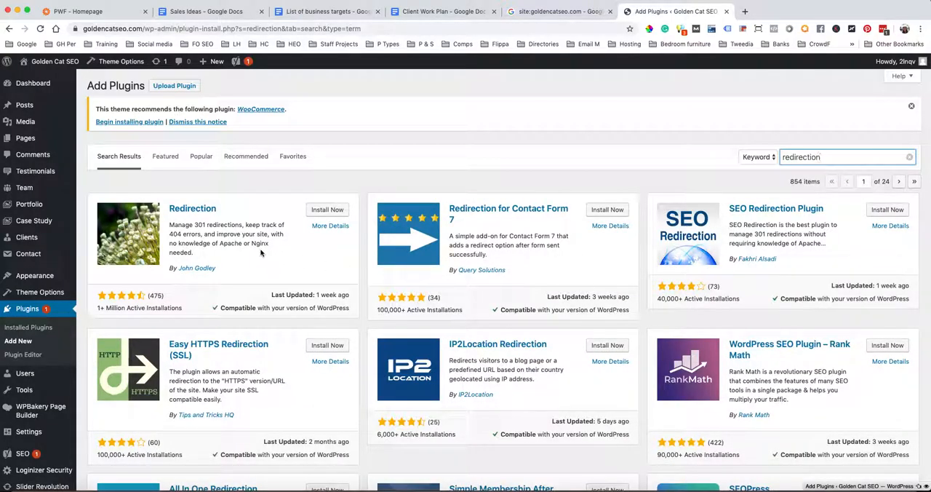
pyautogui.click(324, 211)
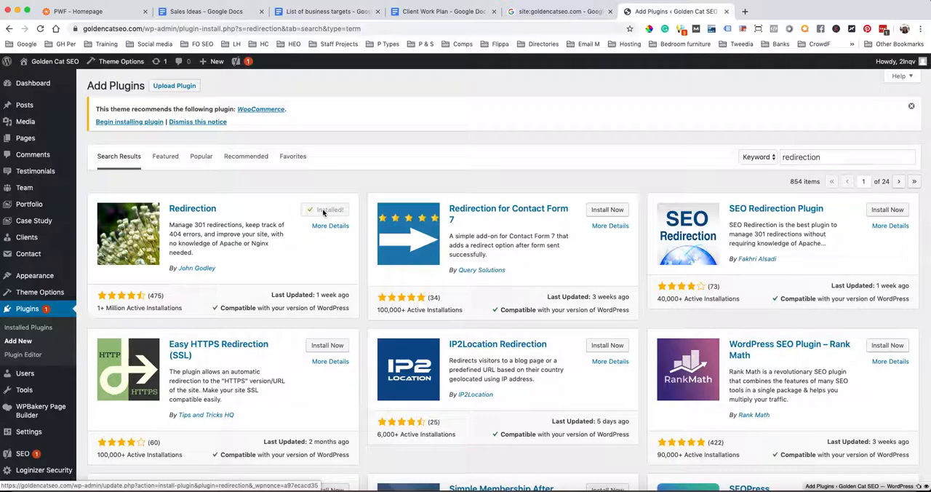
pyautogui.click(332, 212)
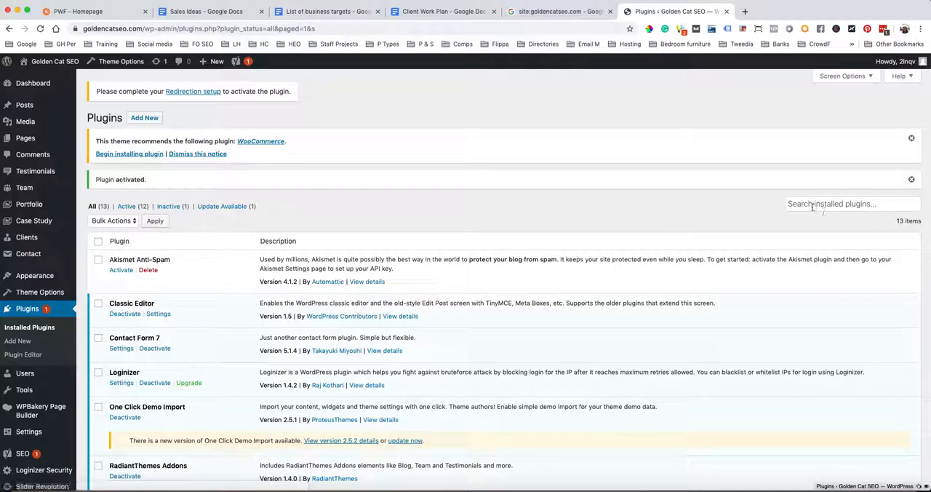
# Search the installed plugins for 'broken link'
pyautogui.click(813, 204)
pyautogui.write('brok')
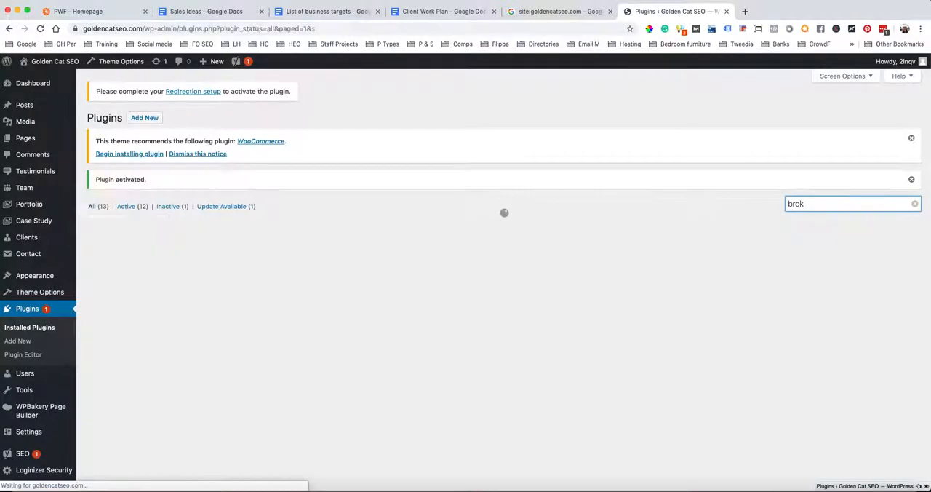
pyautogui.press('BackSpace')
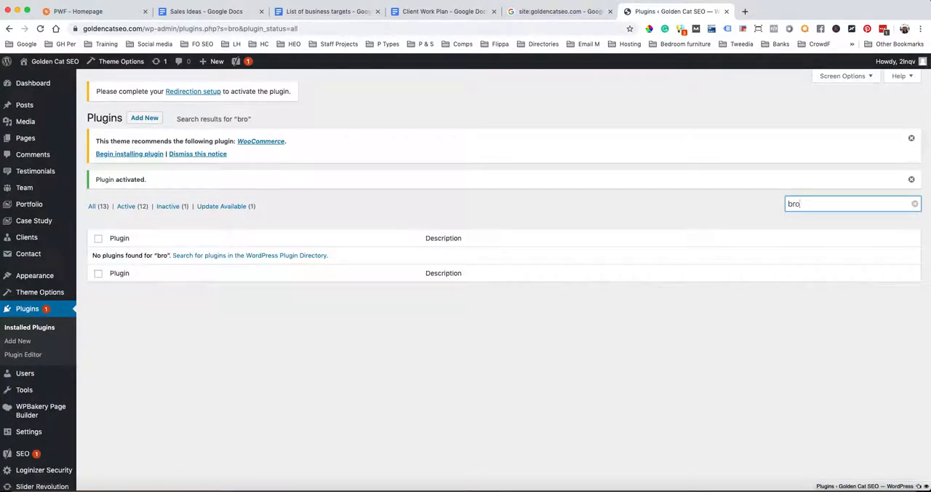
pyautogui.write('ke')
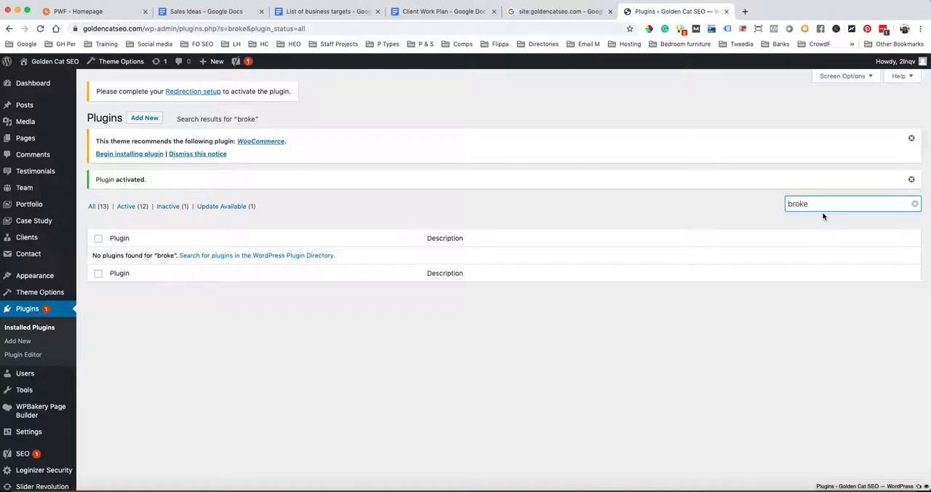
pyautogui.write('n')
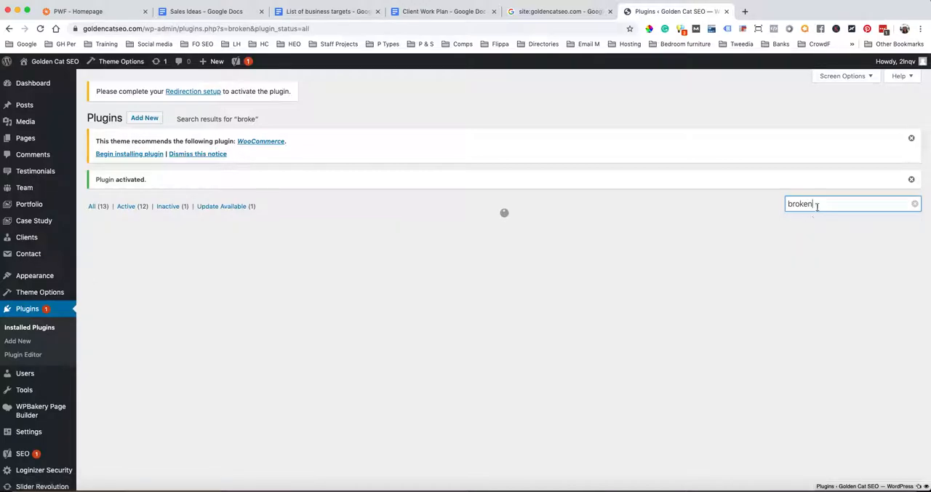
pyautogui.write(' link')
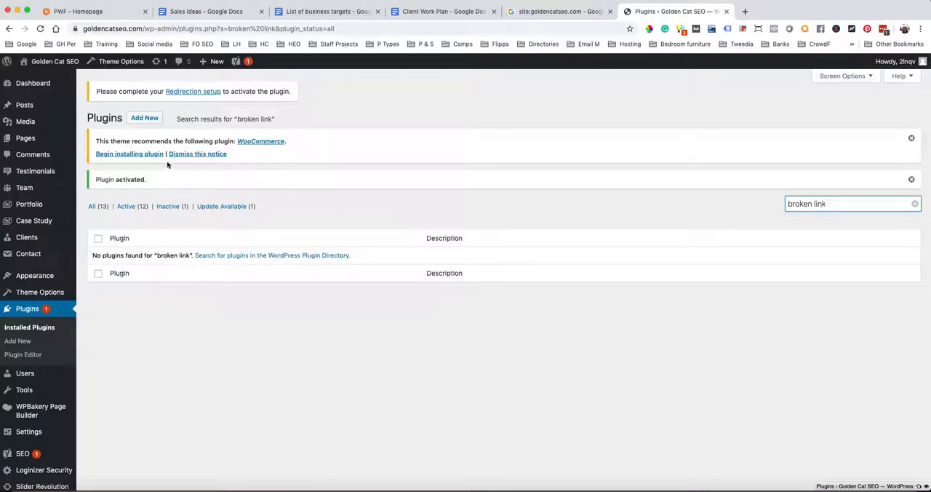
# Search new plugins for 'broken link', then install and activate Broken Link Checker by ManageWP
pyautogui.click(145, 118)
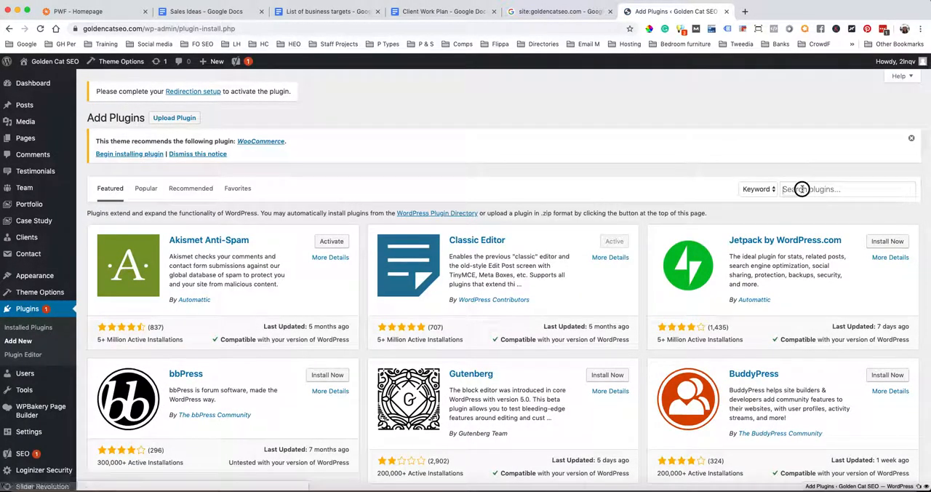
pyautogui.click(801, 189)
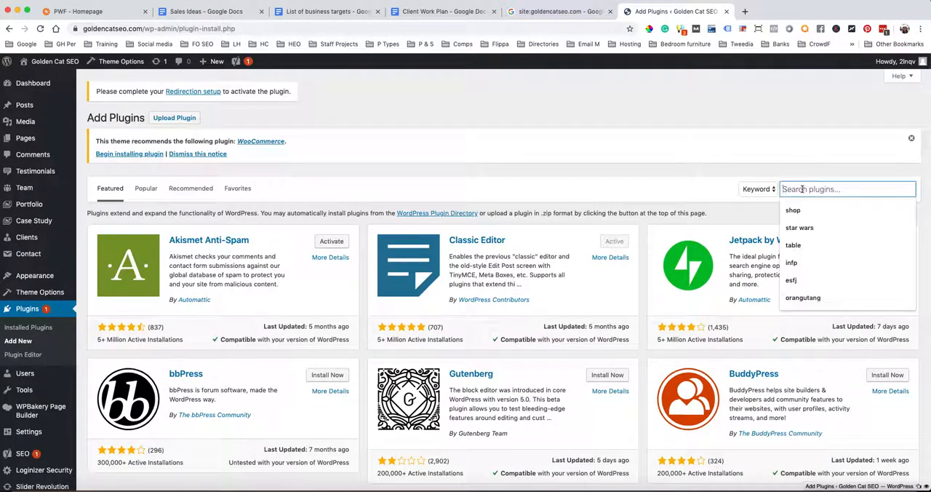
pyautogui.write('broken')
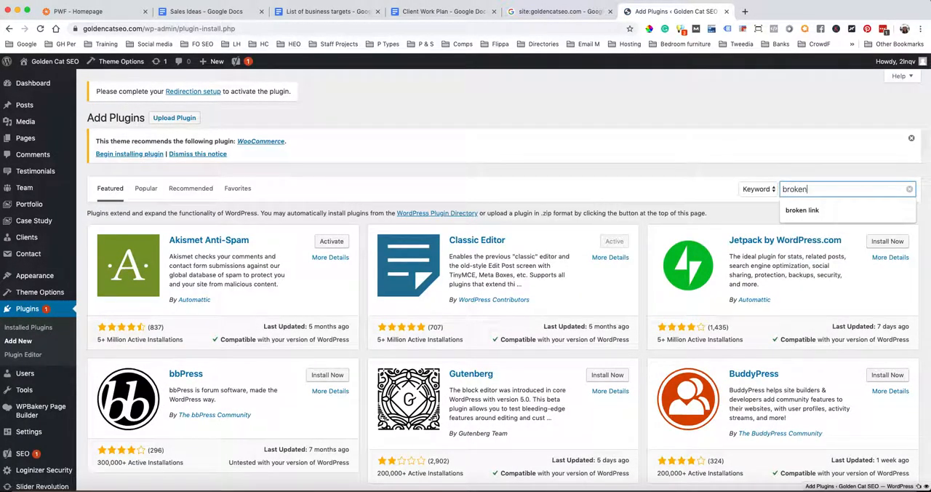
pyautogui.write(' link')
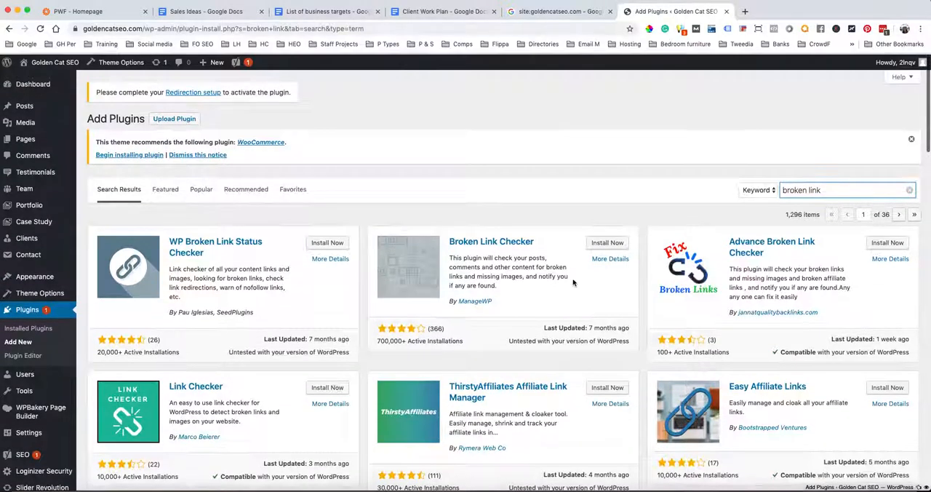
pyautogui.click(605, 246)
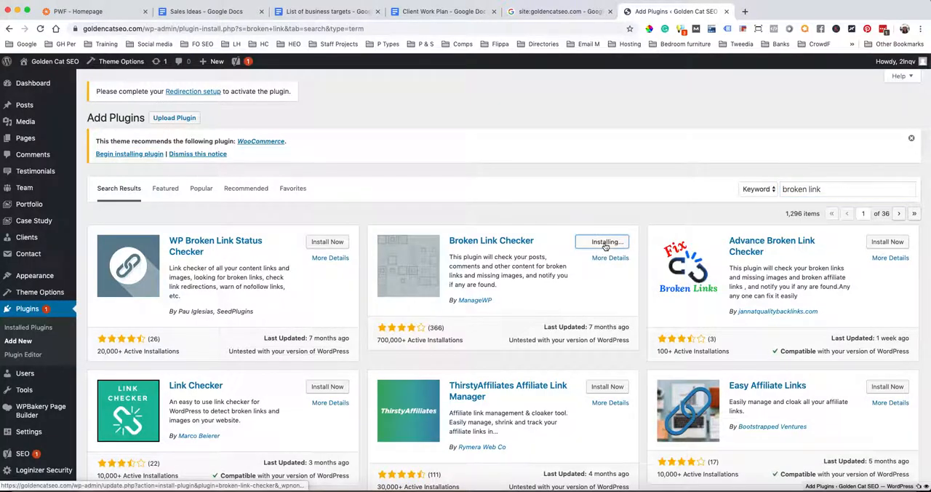
pyautogui.click(605, 246)
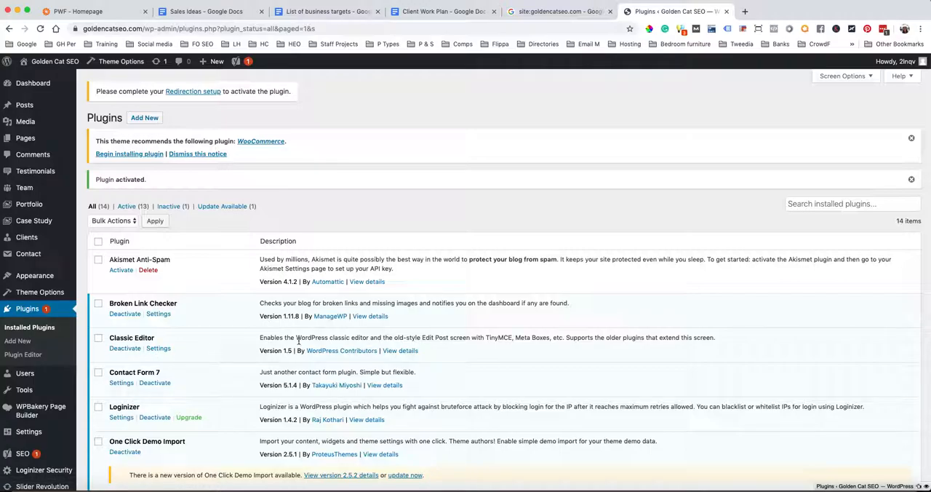
pyautogui.scroll(-5, 298, 342)
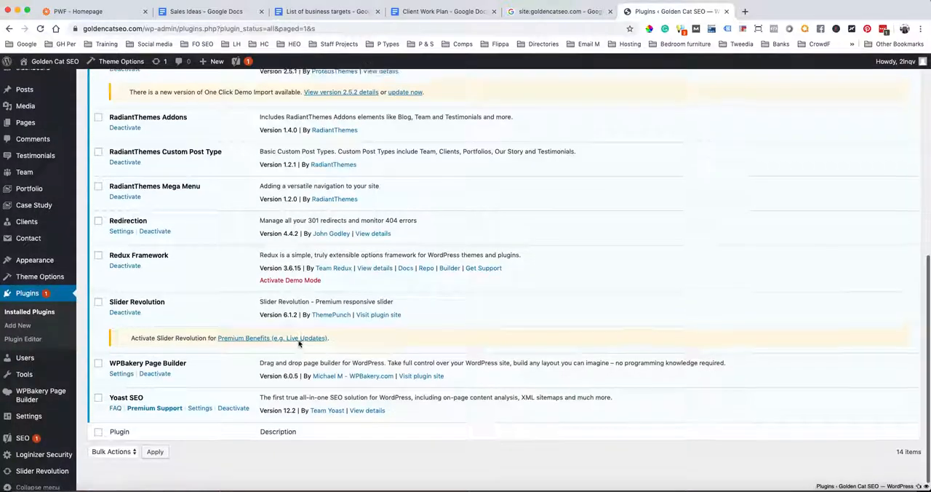
pyautogui.scroll(3, 299, 342)
pyautogui.scroll(5, 299, 342)
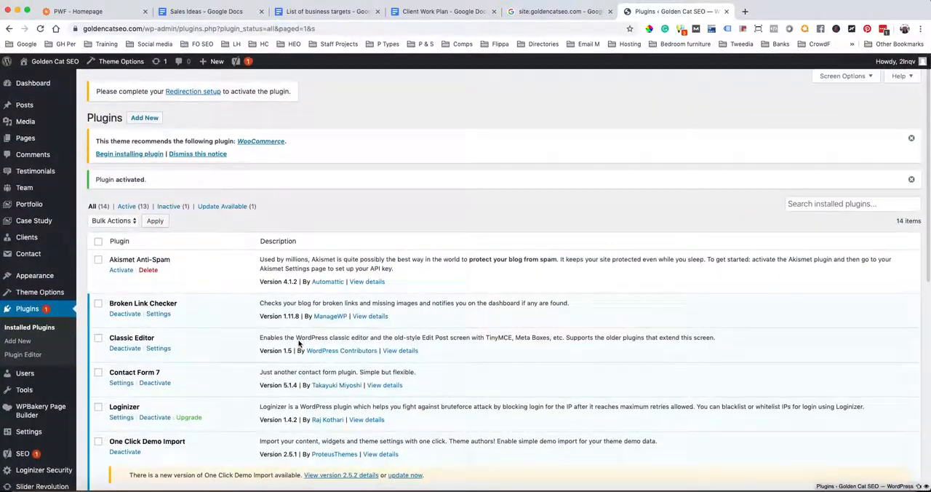
pyautogui.scroll(-2, 218, 363)
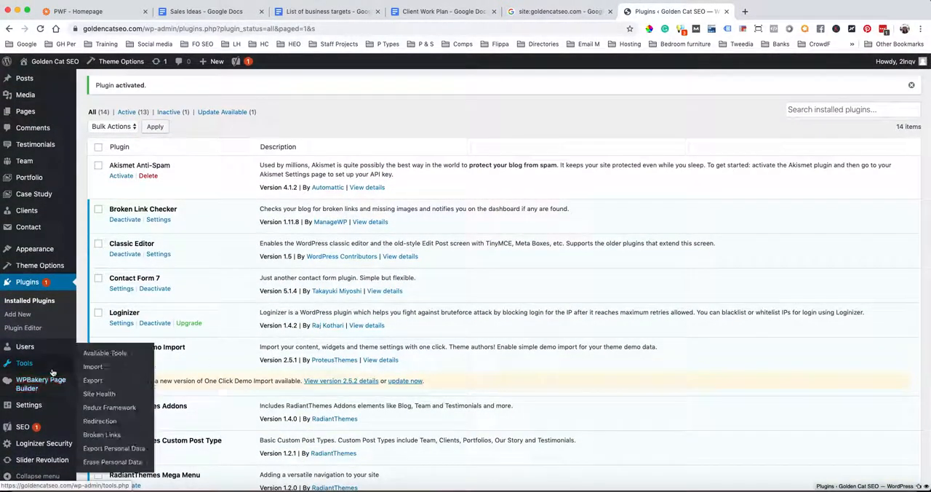
pyautogui.moveTo(53, 271)
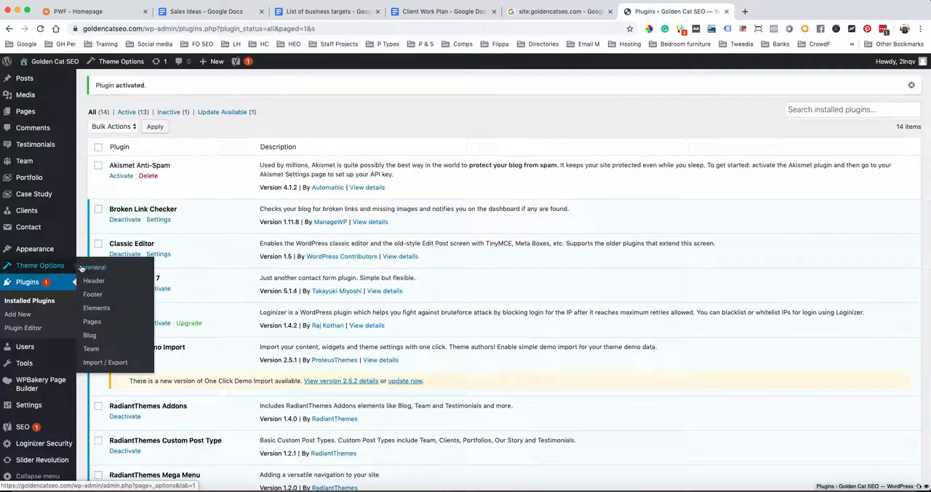
# Open the theme options and examine the Custom CSS section for a place to add tracking code
pyautogui.click(51, 268)
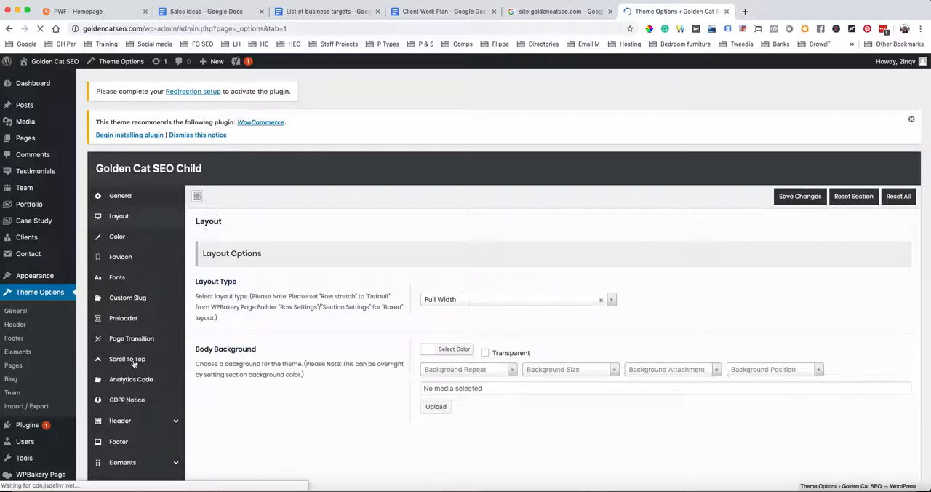
pyautogui.scroll(-5, 134, 378)
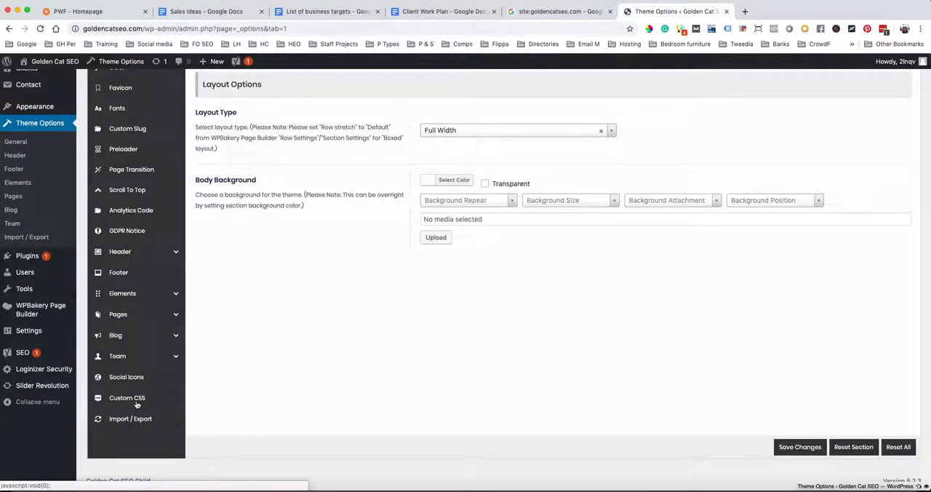
pyautogui.click(136, 402)
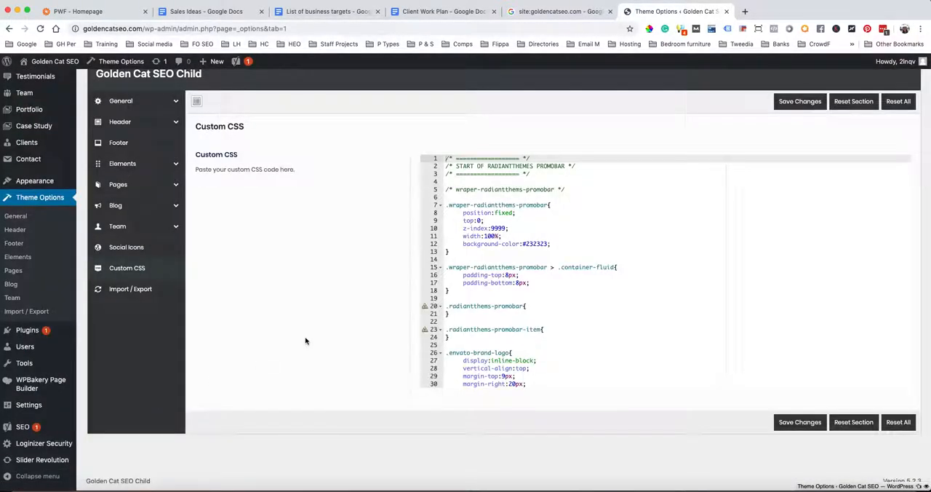
pyautogui.scroll(1, 141, 256)
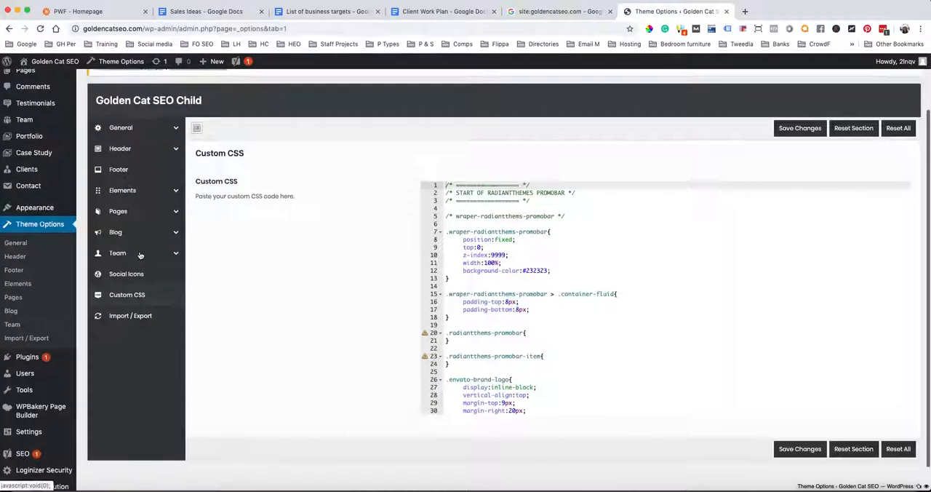
pyautogui.scroll(1, 140, 255)
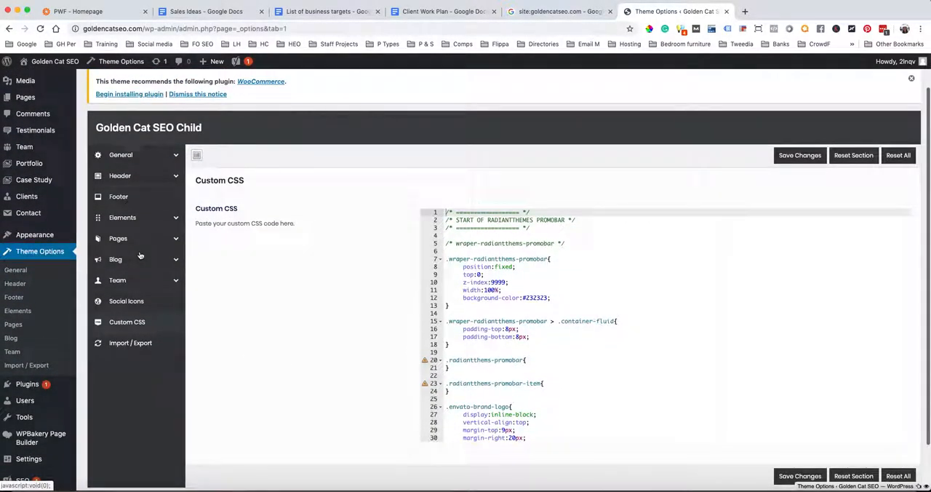
pyautogui.scroll(1, 141, 254)
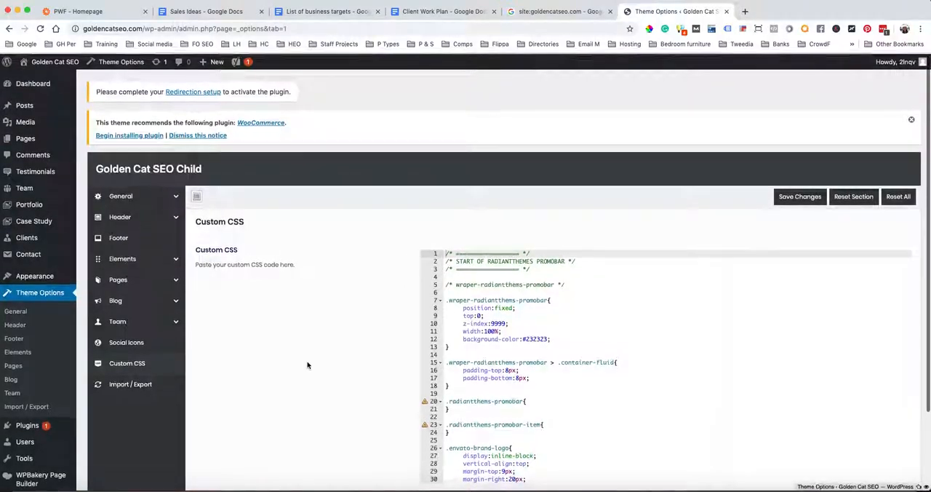
pyautogui.scroll(-3, 307, 365)
pyautogui.scroll(3, 307, 366)
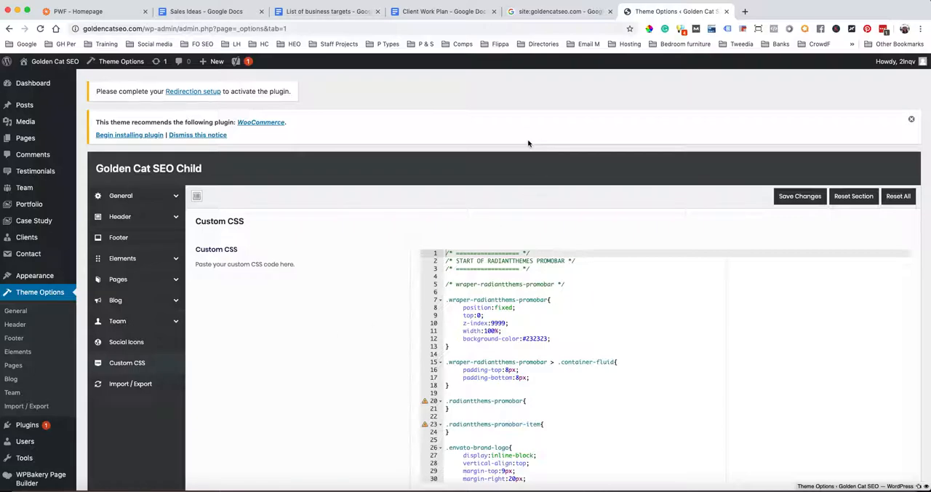
# Find the MonsterInsights Google Analytics Dashboard plugin by searching new plugins for 'Google Analytics', then install and activate it
pyautogui.click(31, 426)
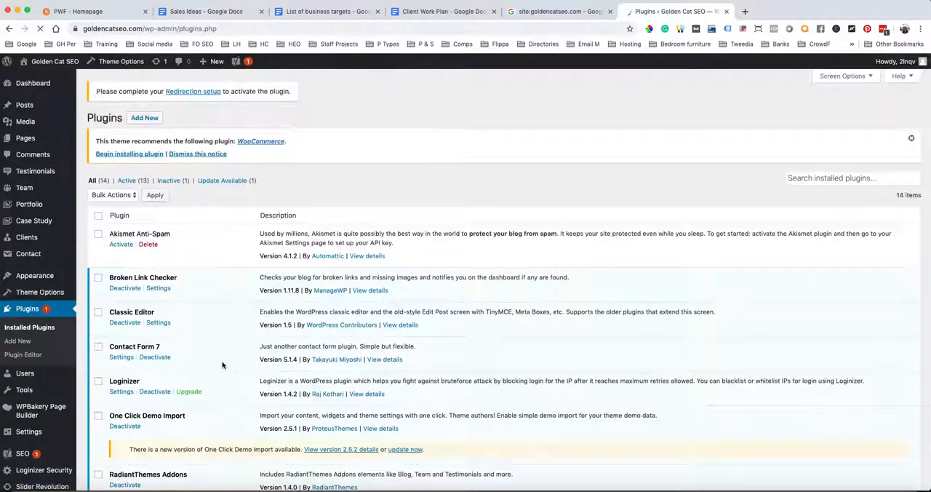
pyautogui.click(145, 119)
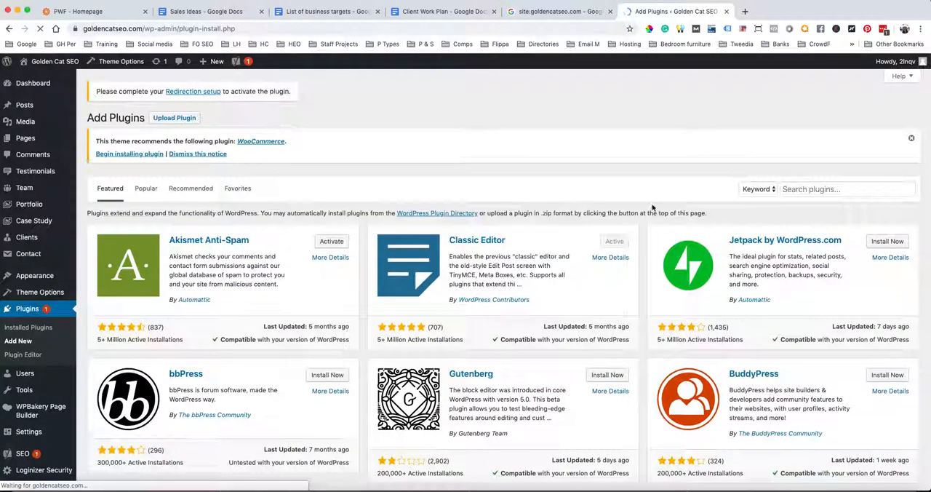
pyautogui.click(836, 189)
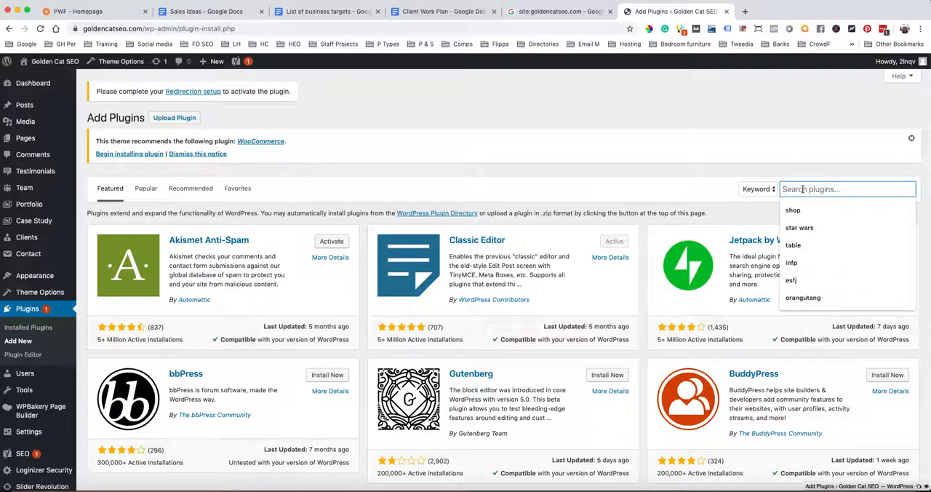
pyautogui.write('Google An')
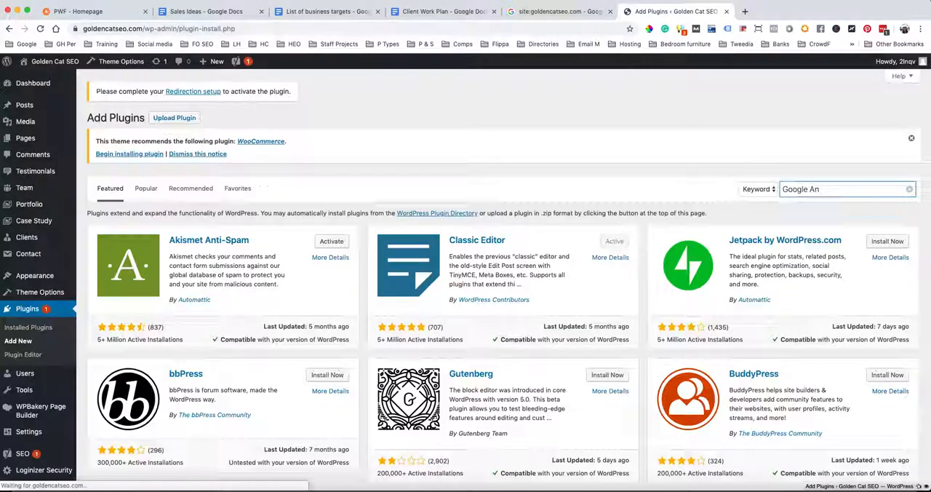
pyautogui.write('l')
pyautogui.press('BackSpace')
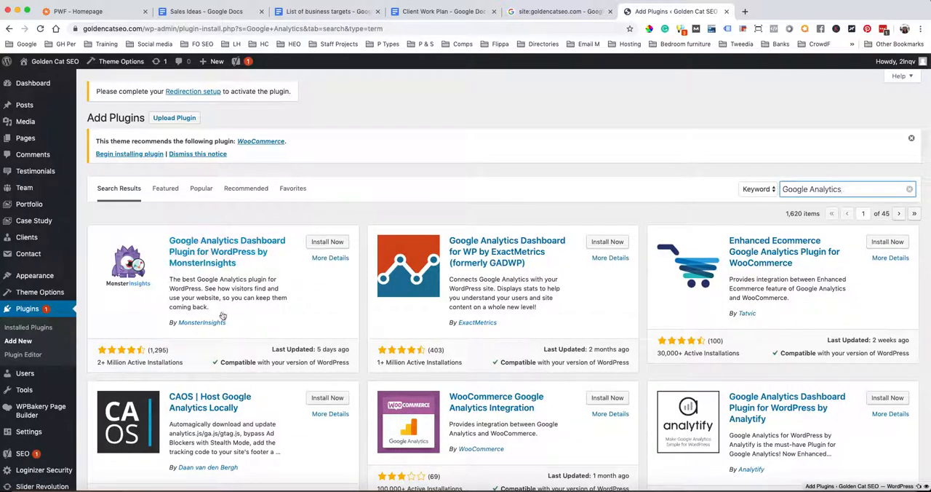
pyautogui.click(325, 244)
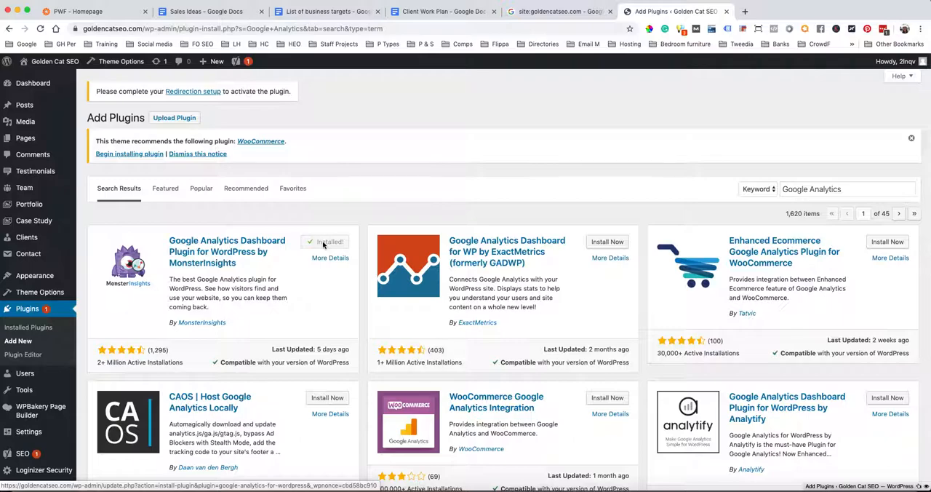
pyautogui.click(324, 244)
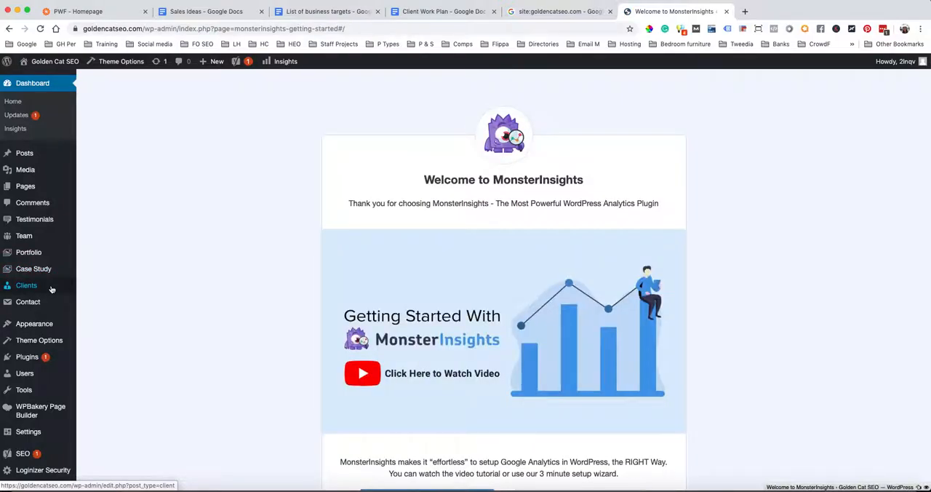
# Examine the Analytics Code section of the general theme options, including the verification, Google Analytics and FB Pixel fields
pyautogui.moveTo(42, 434)
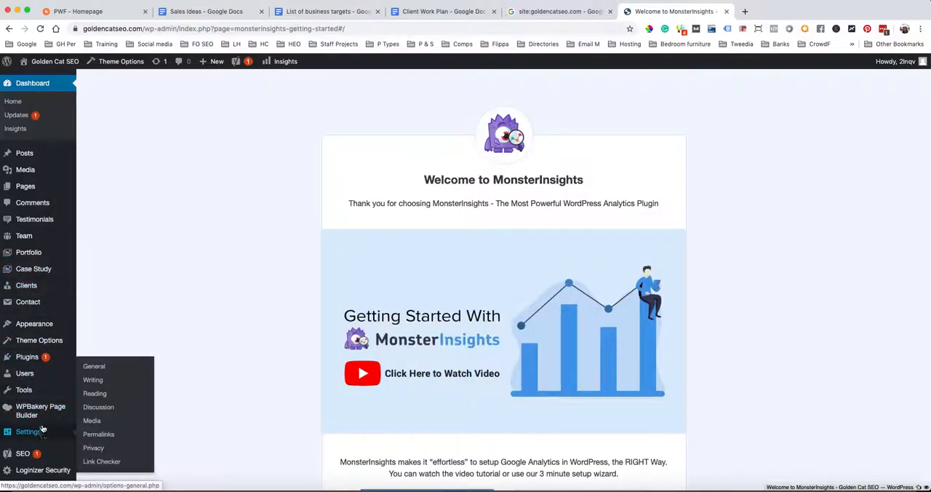
pyautogui.click(47, 347)
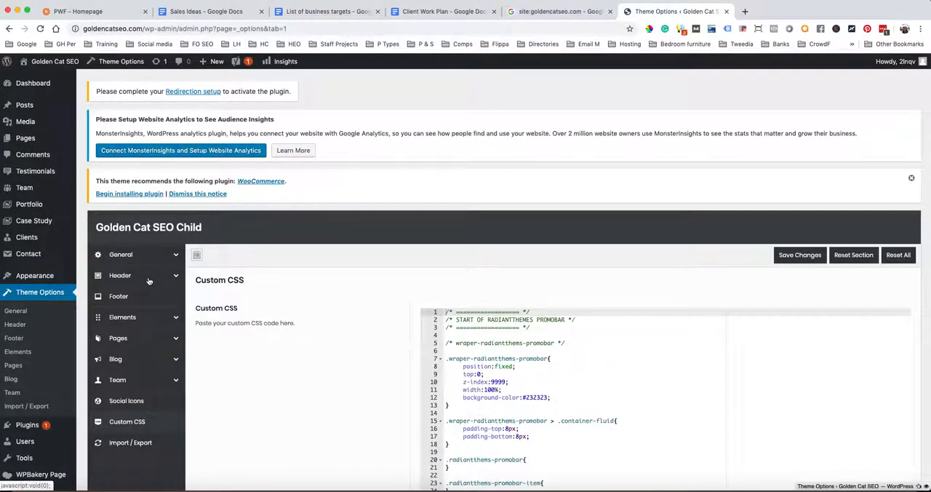
pyautogui.scroll(-2, 149, 281)
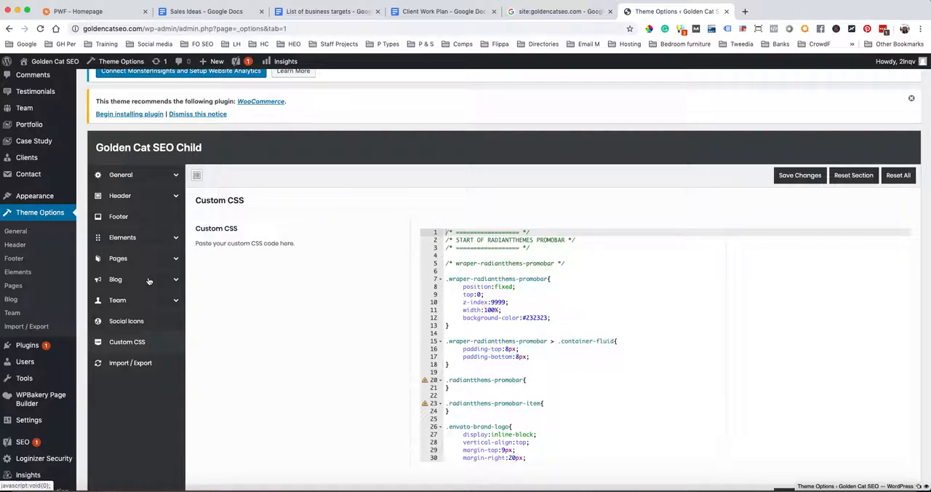
pyautogui.scroll(1, 148, 281)
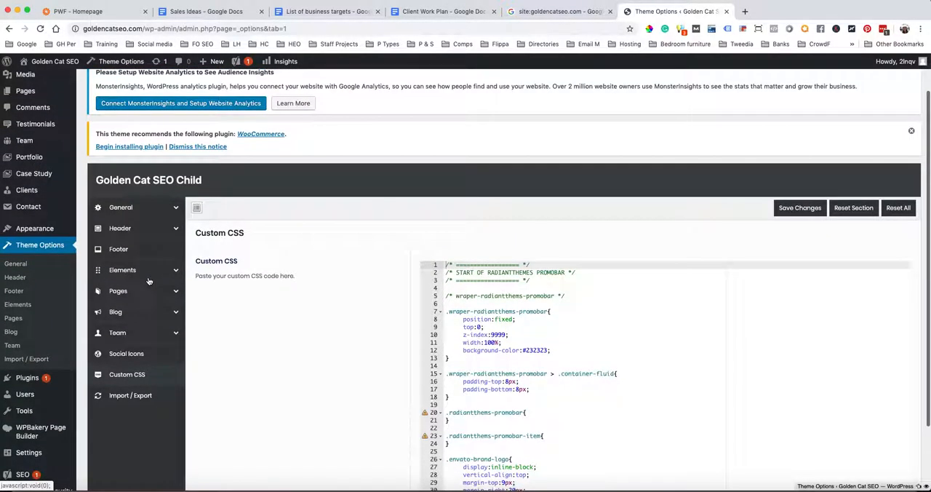
pyautogui.click(175, 211)
pyautogui.scroll(-3, 177, 249)
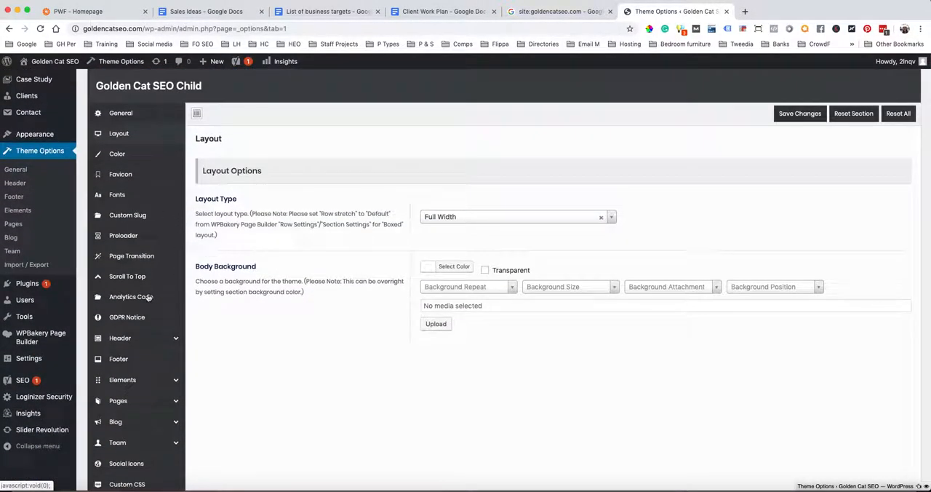
pyautogui.click(131, 297)
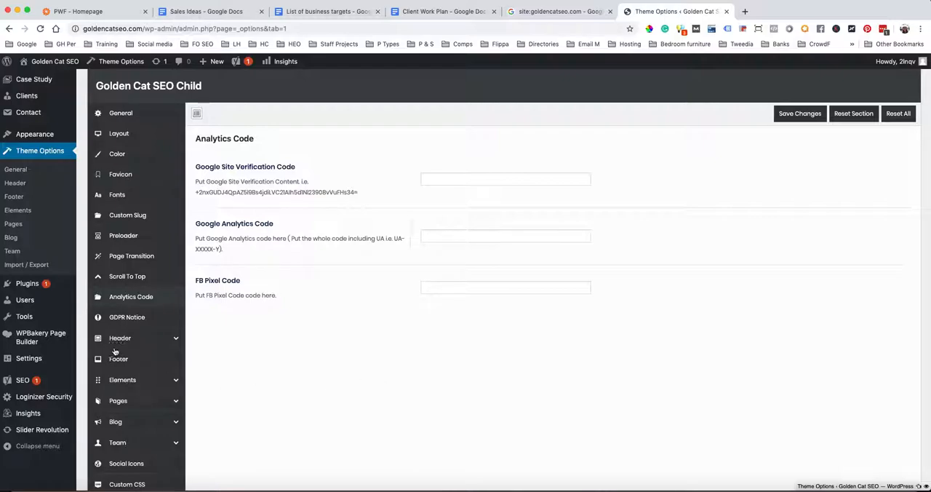
pyautogui.scroll(-3, 138, 346)
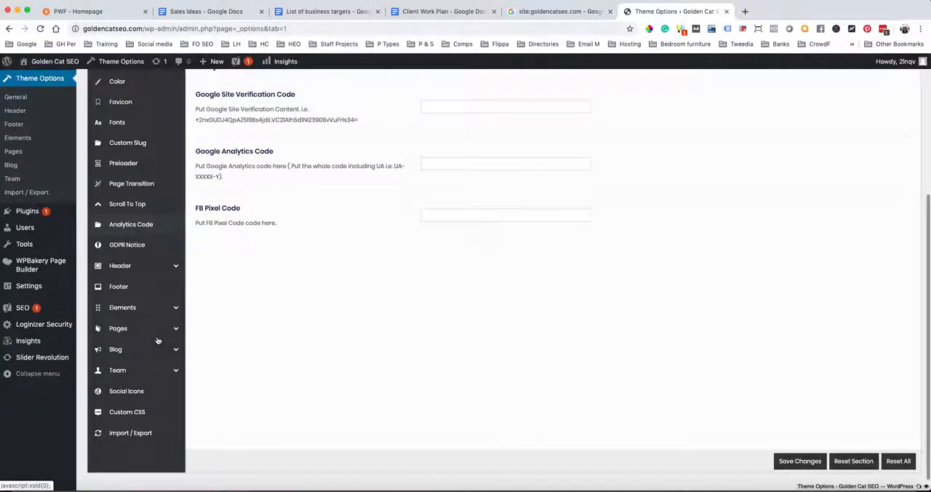
pyautogui.scroll(3, 157, 340)
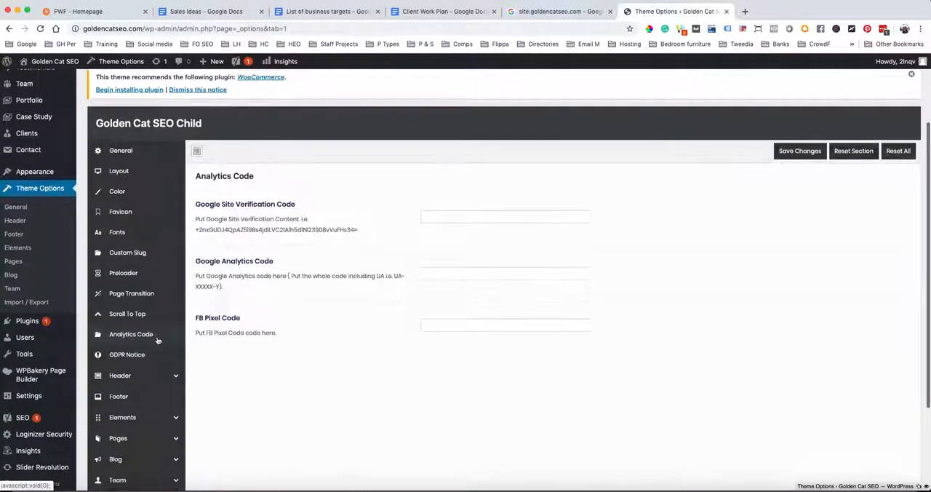
pyautogui.scroll(-4, 157, 341)
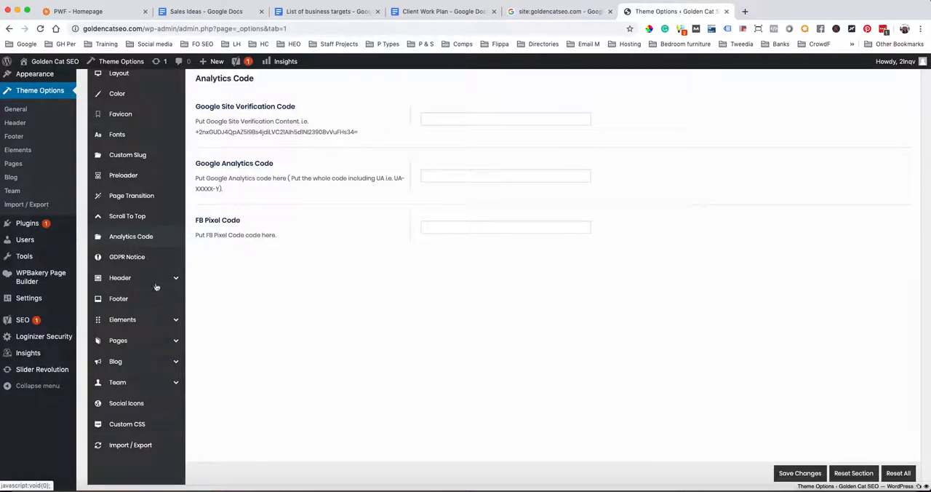
# Review the theme's Scroll Bar, Blog Layout and Blog Options settings
pyautogui.click(176, 320)
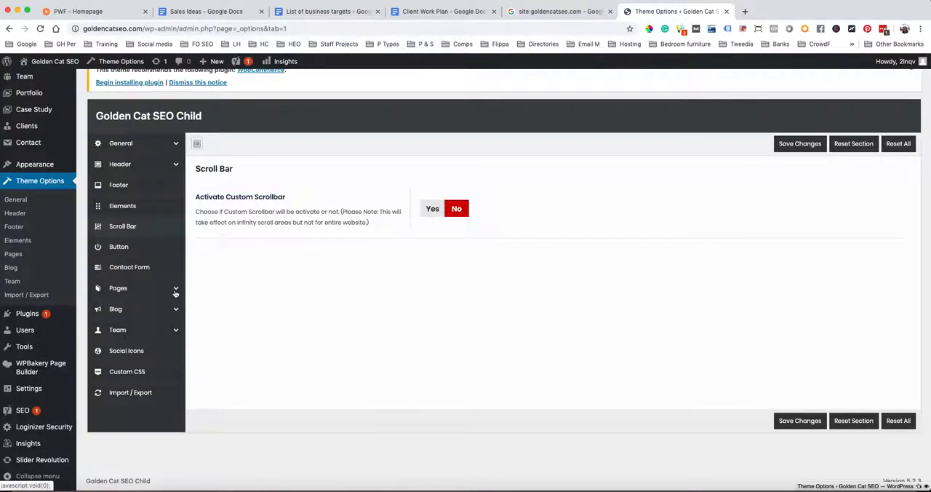
pyautogui.click(176, 309)
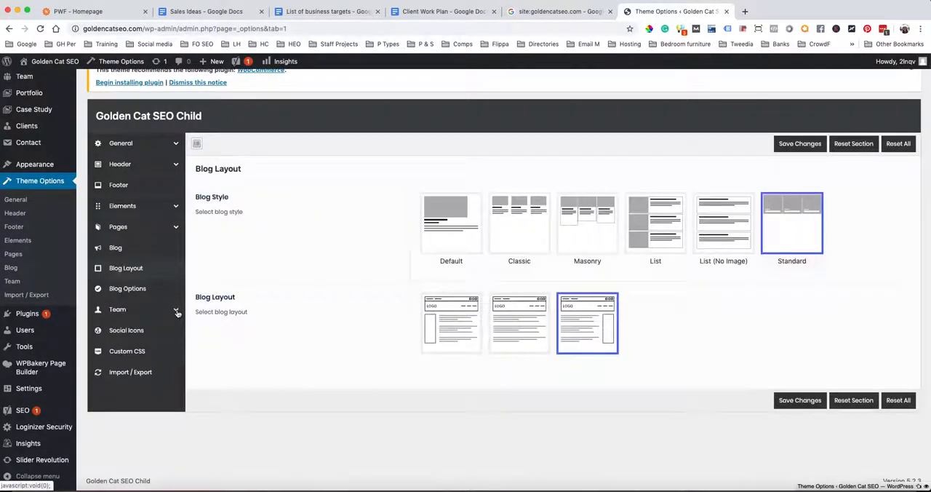
pyautogui.click(145, 290)
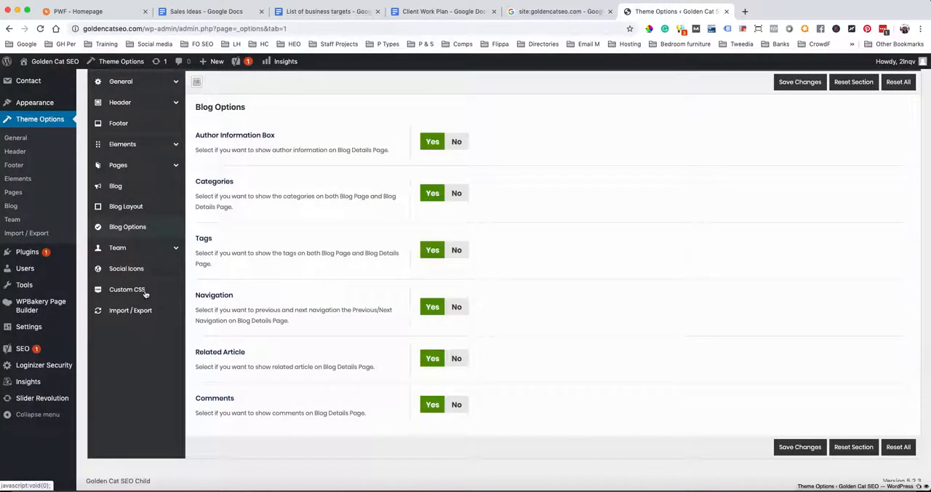
pyautogui.scroll(2, 328, 327)
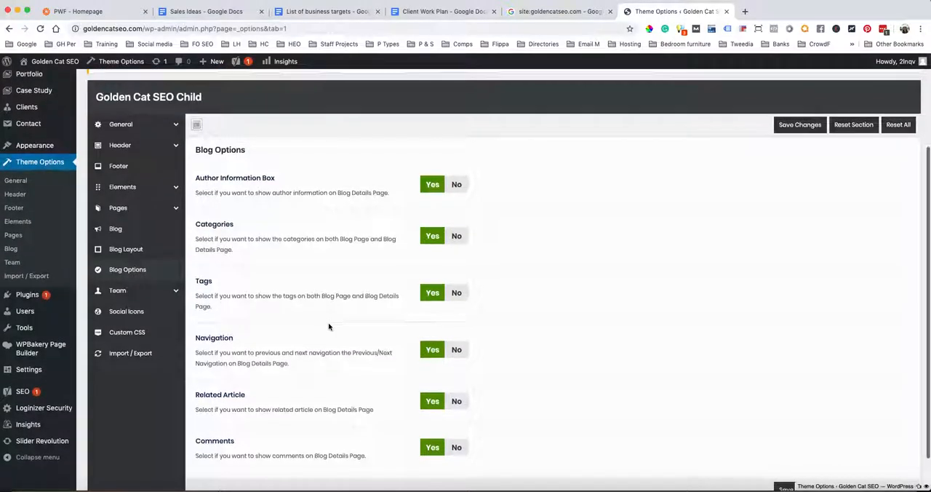
pyautogui.scroll(-1, 328, 326)
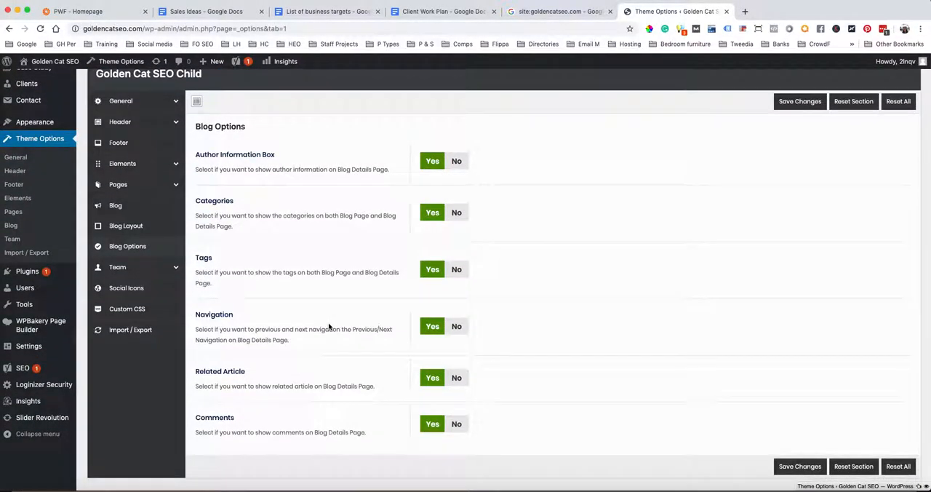
# Review the Social Icons theme options and the profile link fields for each social network
pyautogui.click(139, 288)
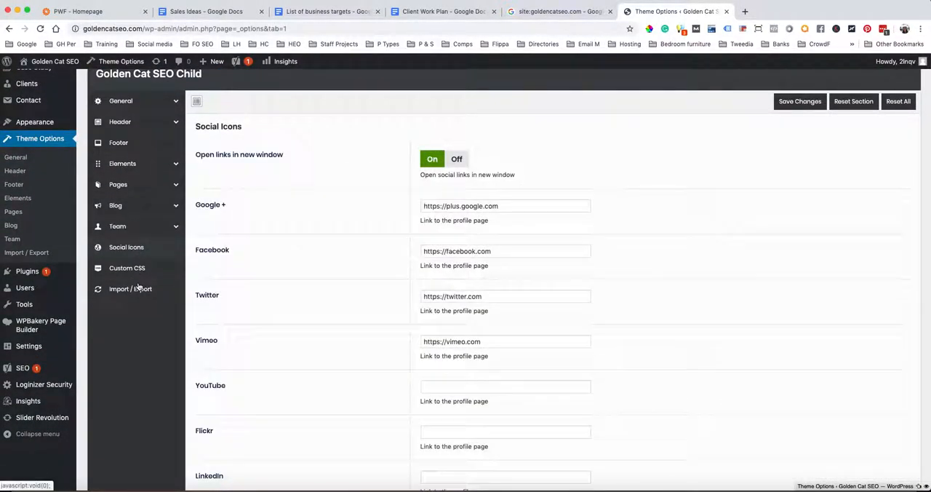
pyautogui.scroll(-2, 308, 284)
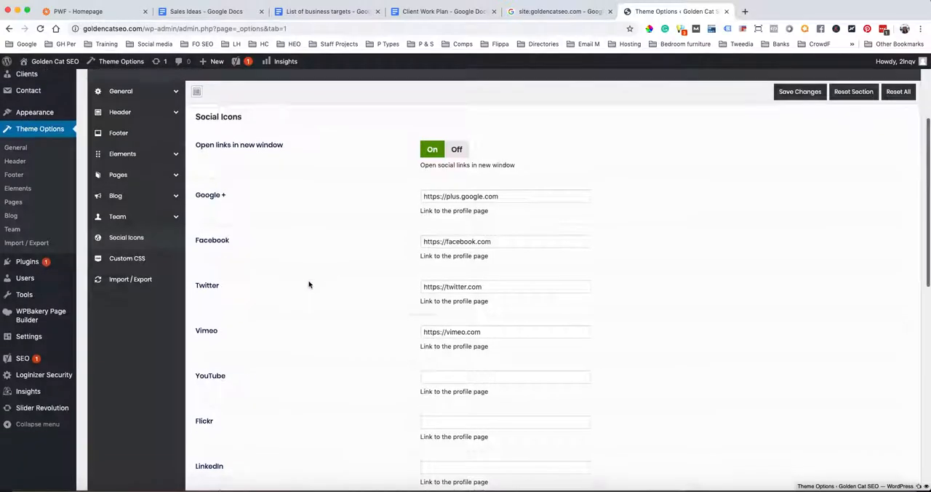
pyautogui.scroll(-3, 309, 284)
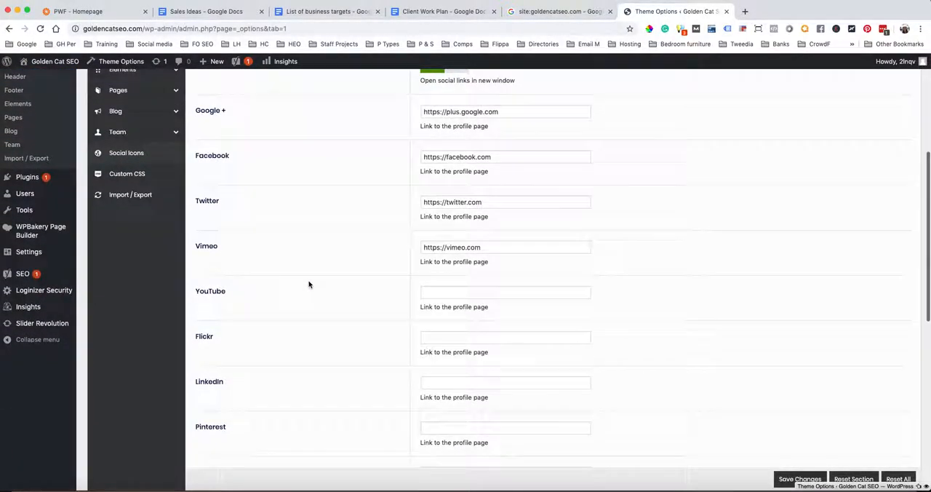
pyautogui.scroll(-6, 308, 284)
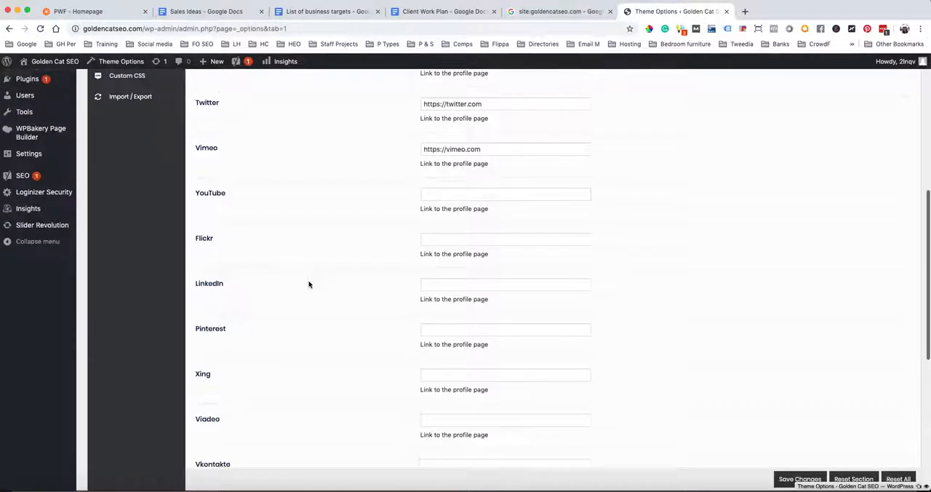
pyautogui.scroll(-5, 308, 284)
pyautogui.scroll(15, 308, 284)
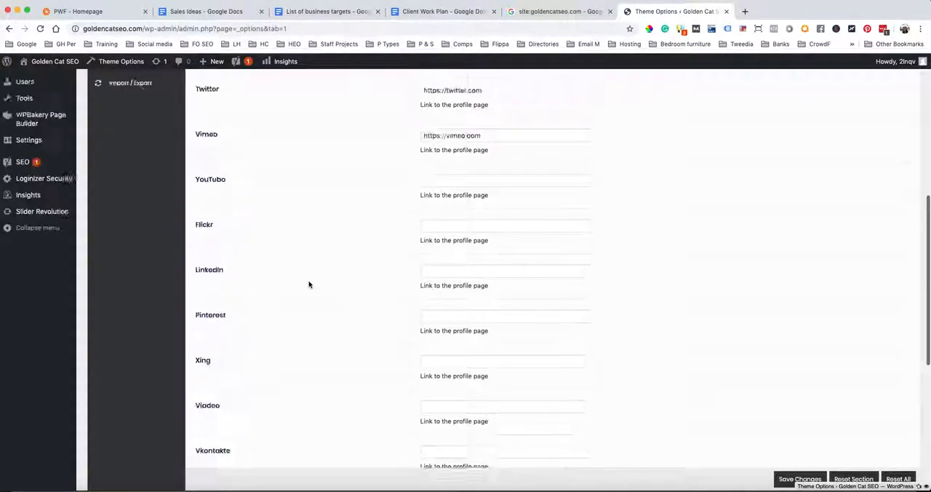
pyautogui.scroll(-2, 60, 367)
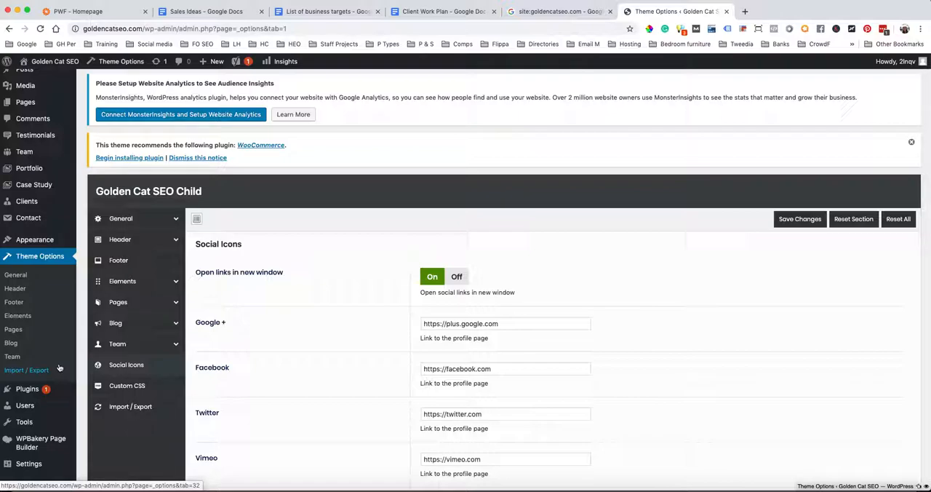
# Find the Social Media Feather plugin by searching new plugins for 'social media feather', then install and activate it
pyautogui.click(29, 389)
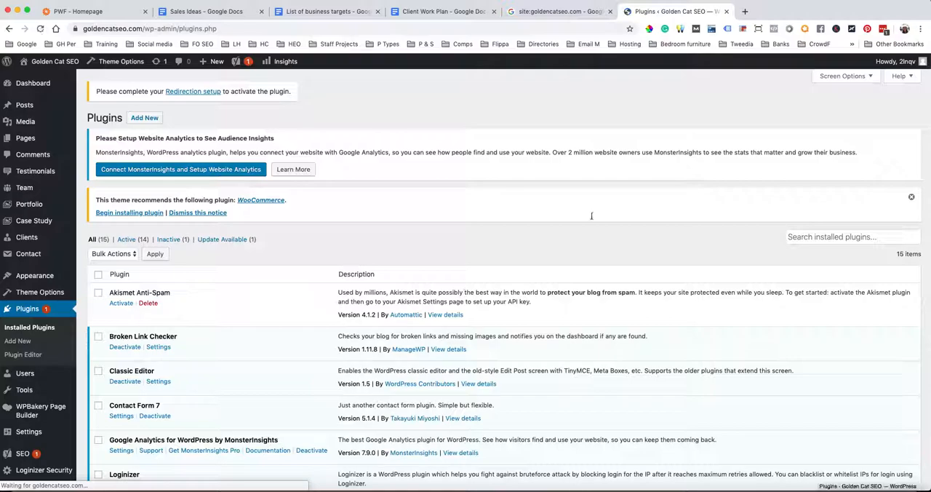
pyautogui.click(145, 117)
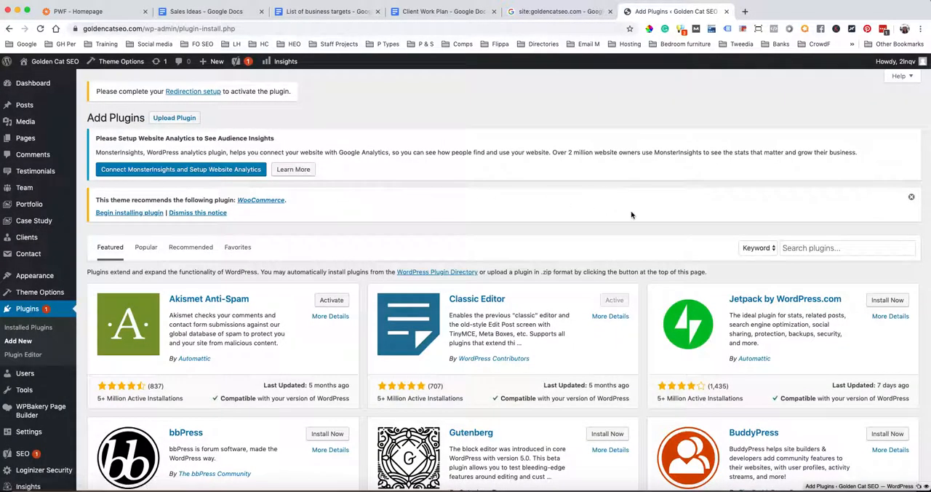
pyautogui.click(791, 248)
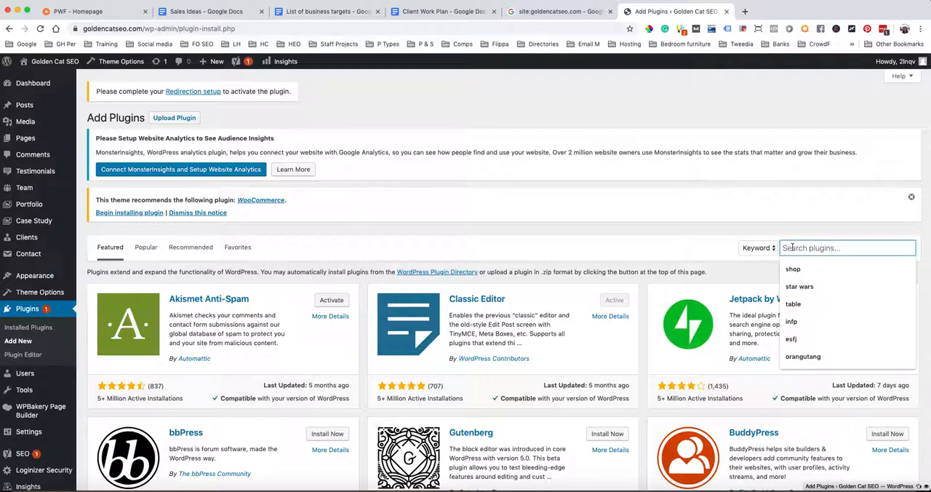
pyautogui.write('social')
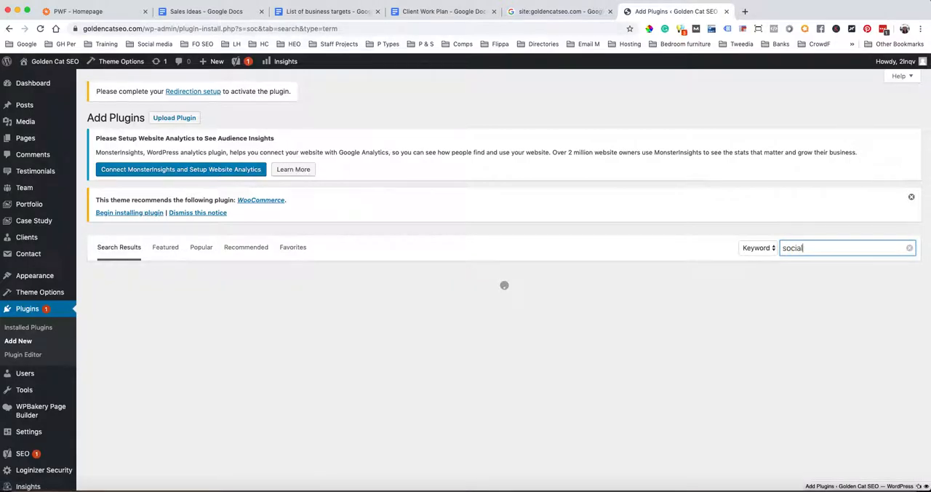
pyautogui.write(' media feather')
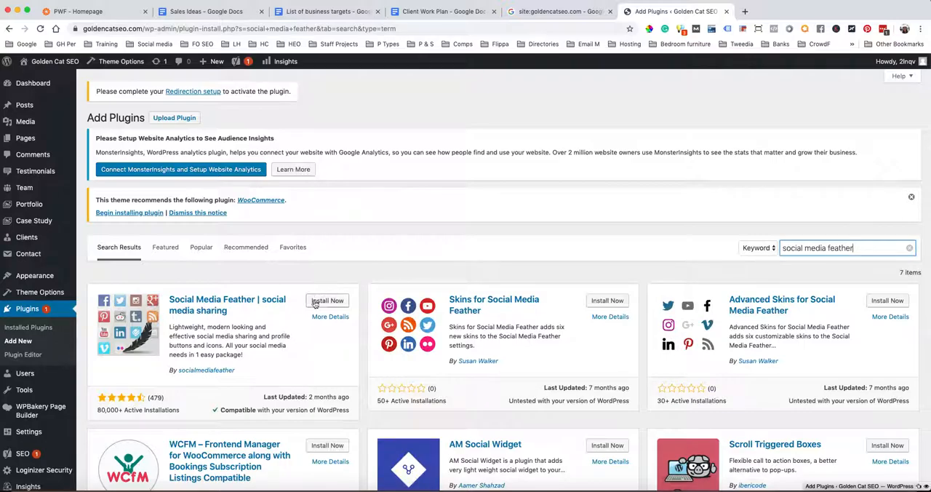
pyautogui.click(324, 303)
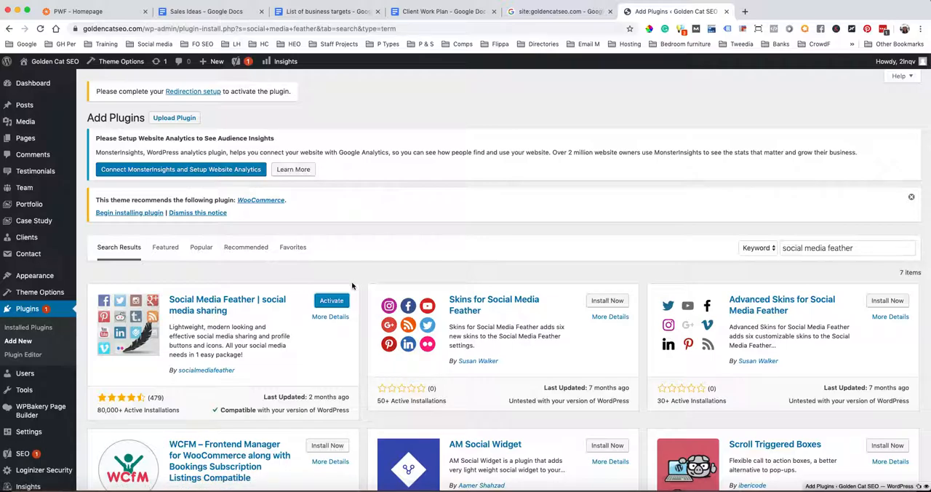
pyautogui.click(338, 301)
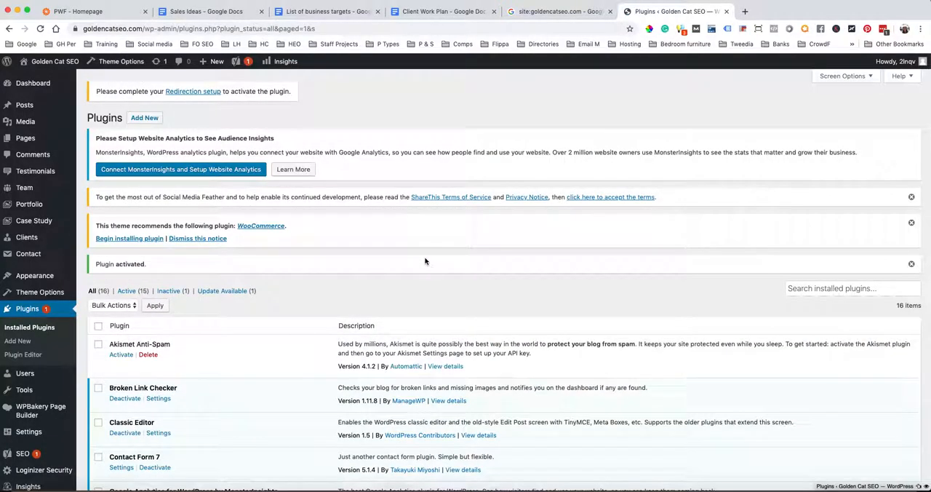
# Open the Yoast SEO general dashboard and examine its first-time configuration, problems and notifications sections
pyautogui.moveTo(22, 389)
pyautogui.scroll(-1, 21, 389)
pyautogui.scroll(-5, 22, 389)
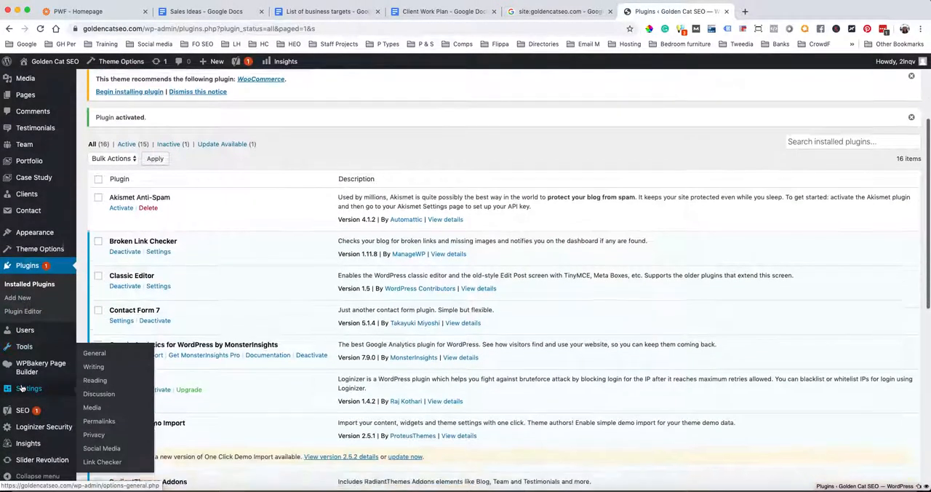
pyautogui.moveTo(27, 413)
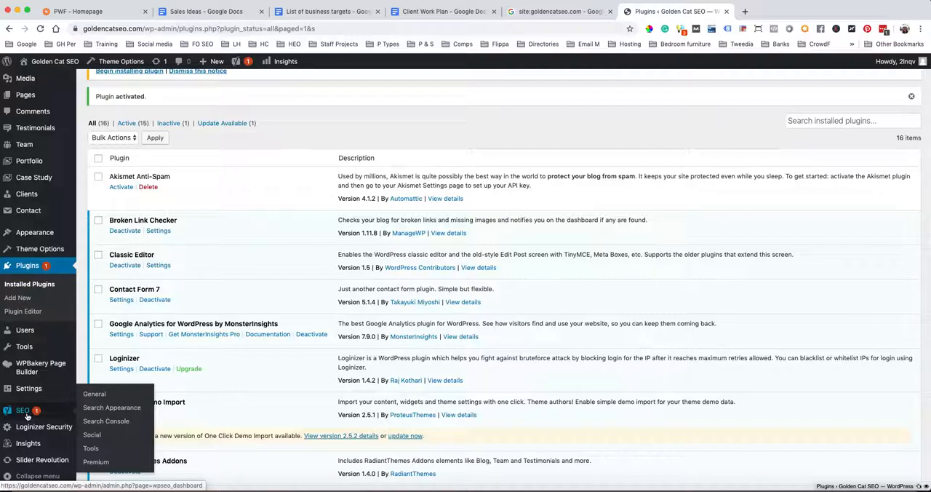
pyautogui.scroll(-2, 64, 359)
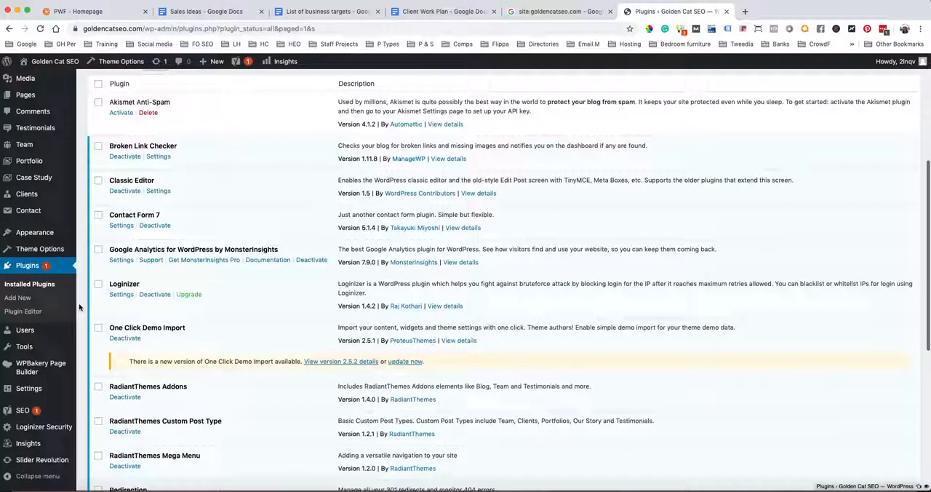
pyautogui.click(31, 413)
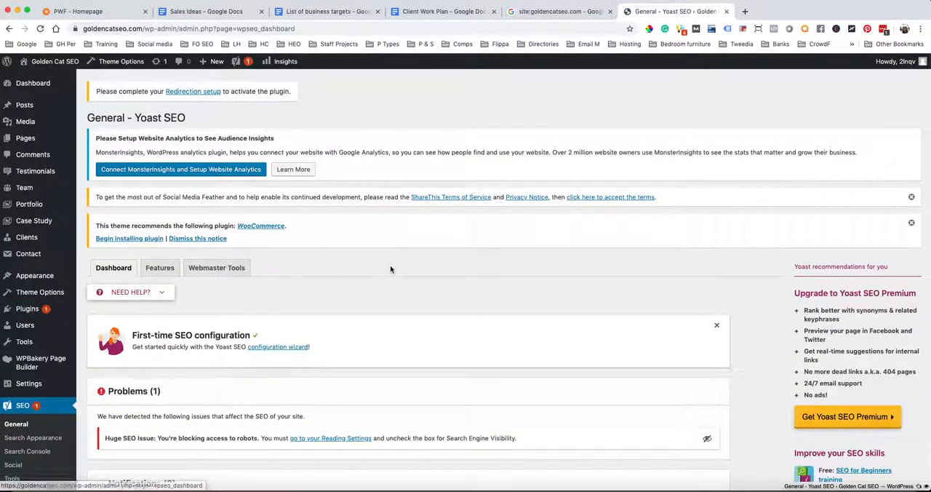
pyautogui.scroll(-1, 390, 270)
pyautogui.scroll(-4, 390, 269)
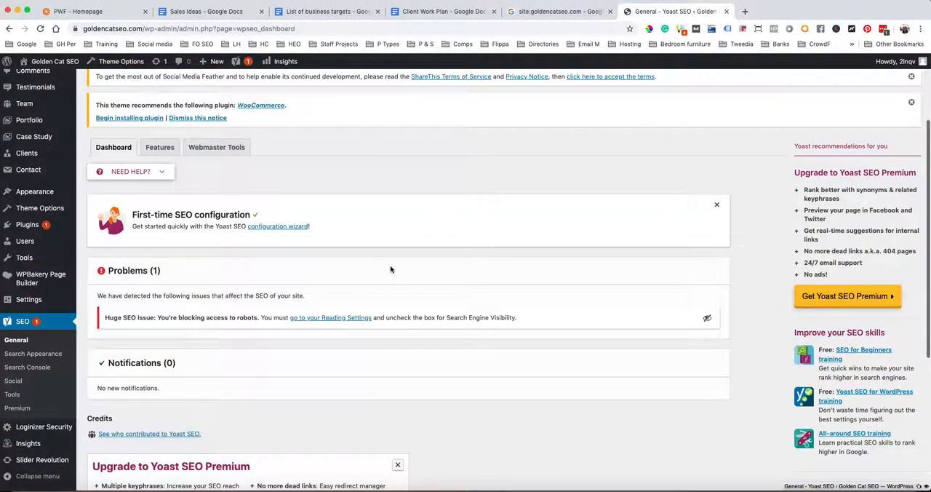
pyautogui.scroll(-3, 390, 269)
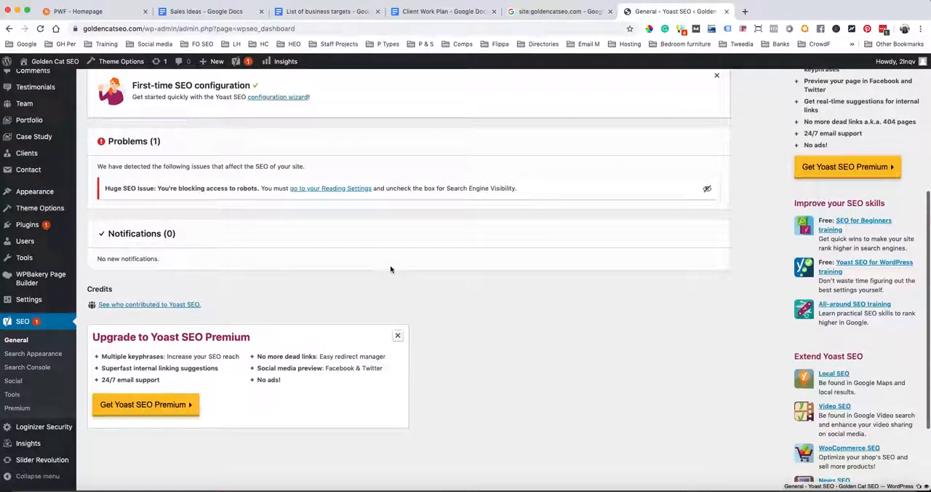
pyautogui.scroll(2, 390, 269)
pyautogui.scroll(5, 390, 269)
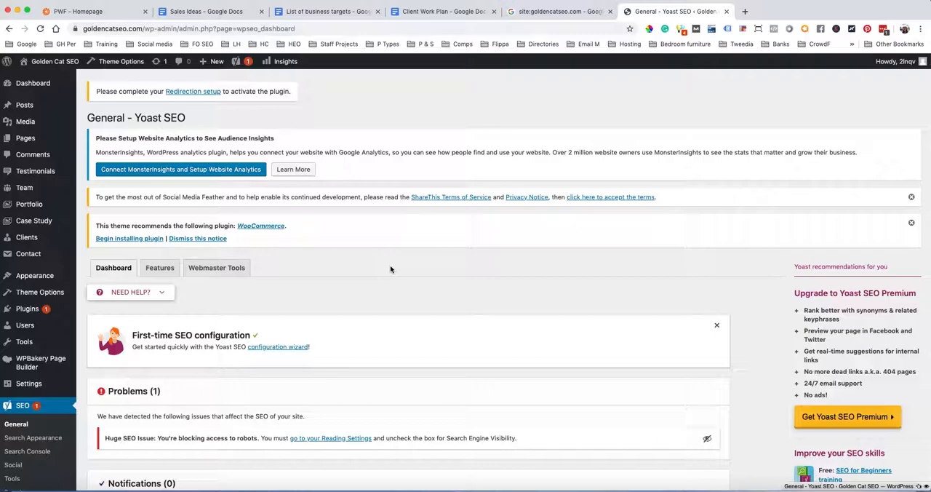
pyautogui.scroll(-2, 390, 269)
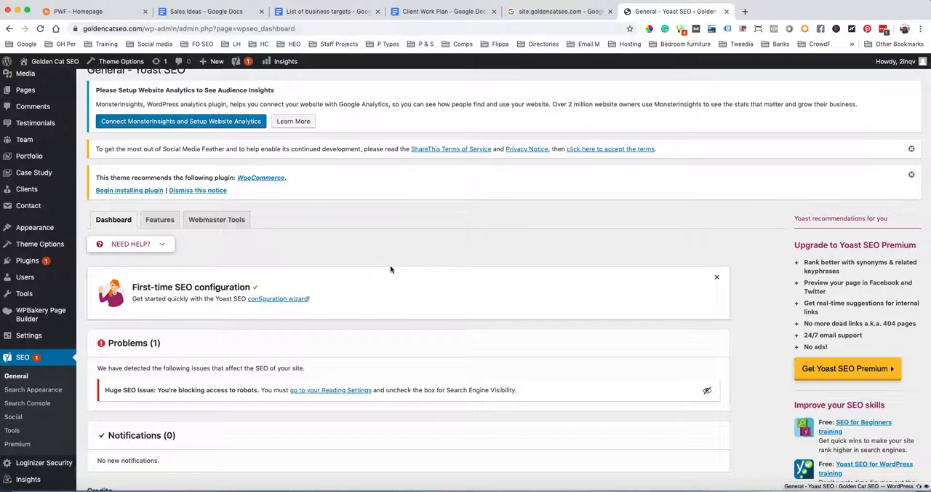
pyautogui.scroll(-1, 390, 266)
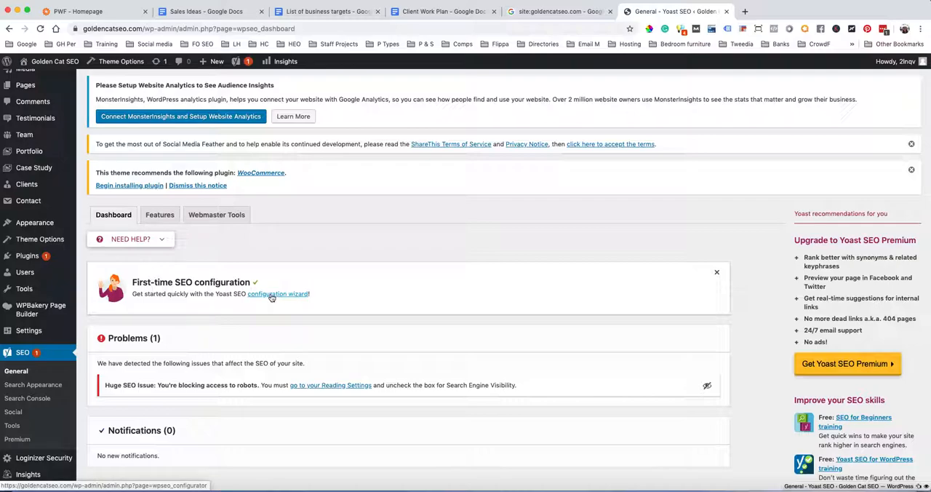
# Review the Yoast SEO feature switches and the Webmaster Tools verification code fields
pyautogui.click(158, 215)
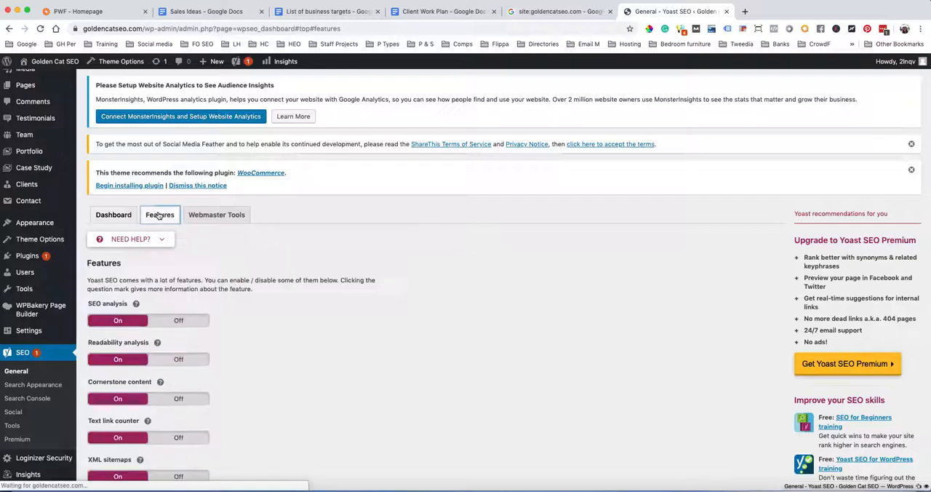
pyautogui.scroll(-5, 291, 314)
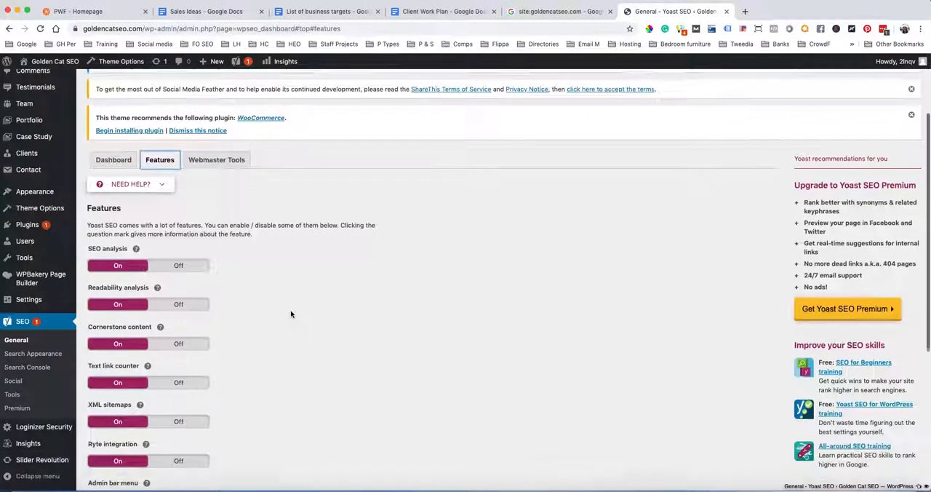
pyautogui.scroll(6, 291, 313)
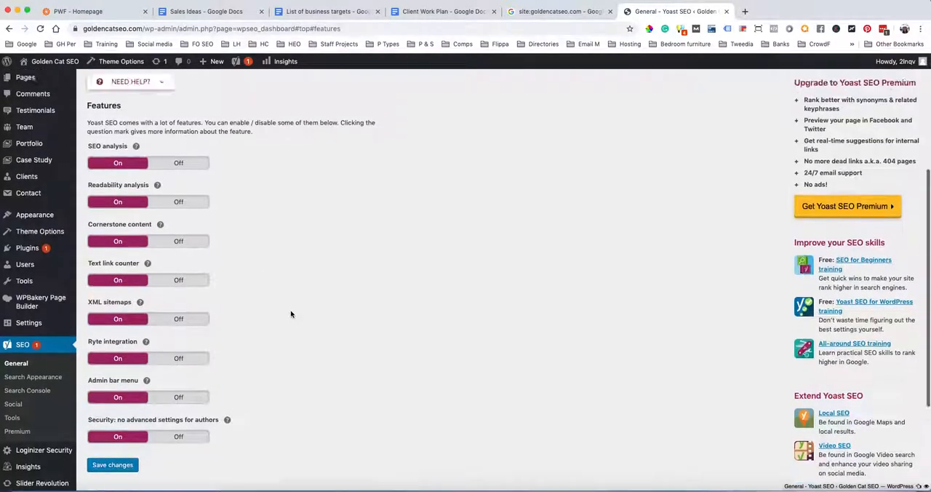
pyautogui.click(225, 275)
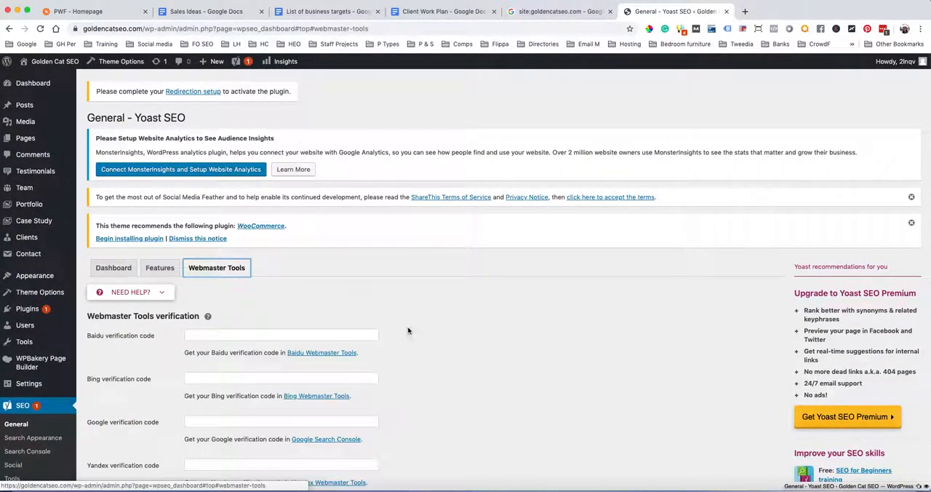
pyautogui.scroll(-3, 407, 328)
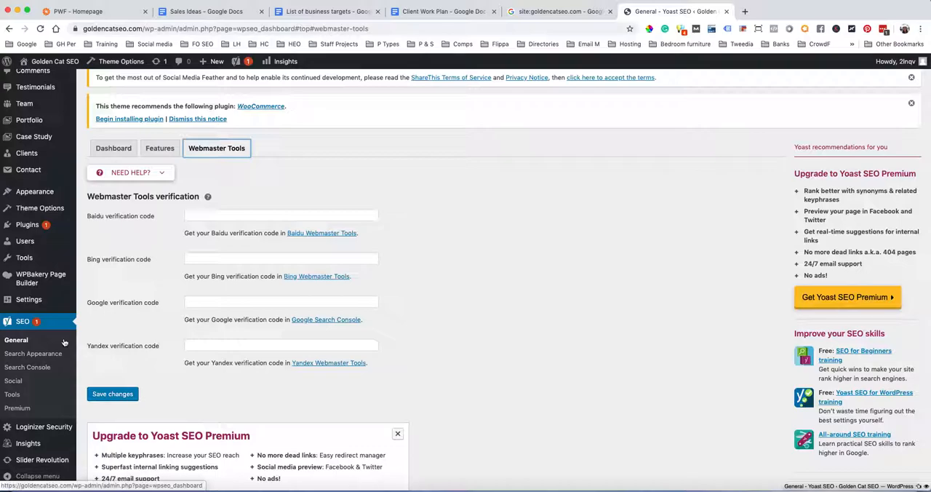
# Set the organization name to 'Golden Cat SEO' in Yoast's general Search Appearance settings and save the changes
pyautogui.click(46, 354)
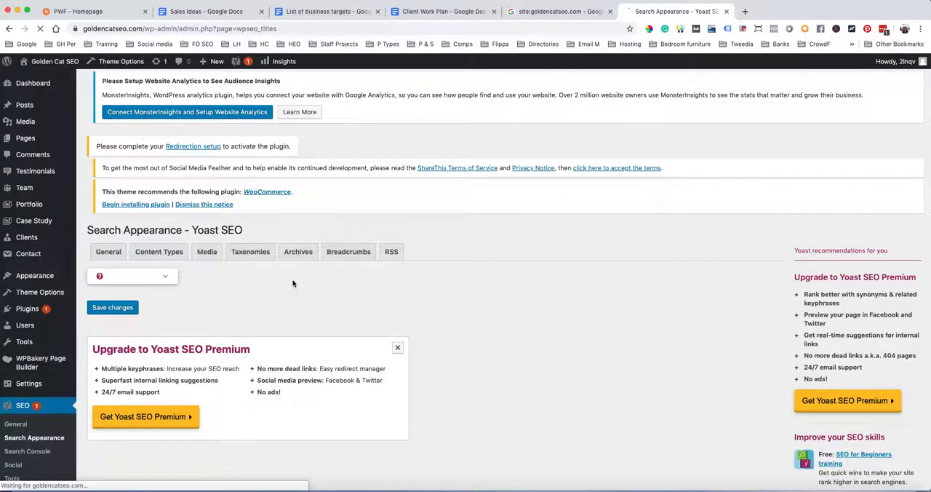
pyautogui.scroll(-3, 293, 283)
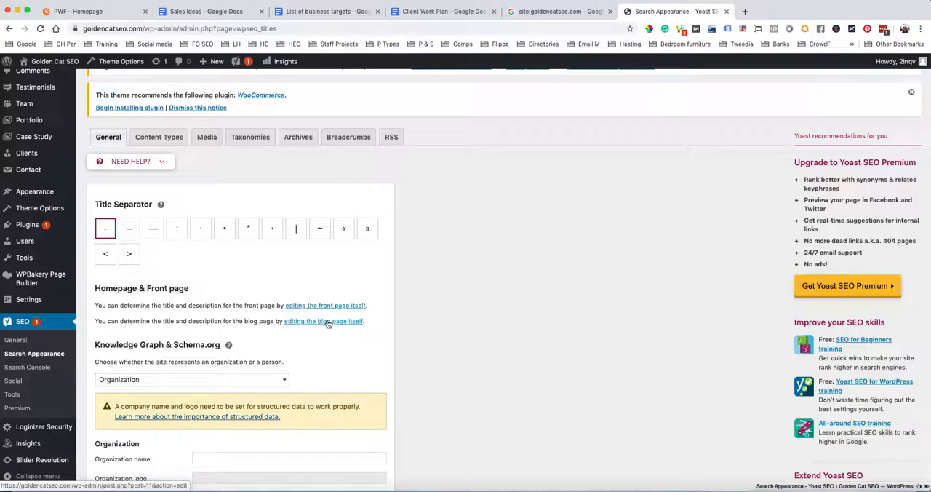
pyautogui.scroll(-3, 328, 324)
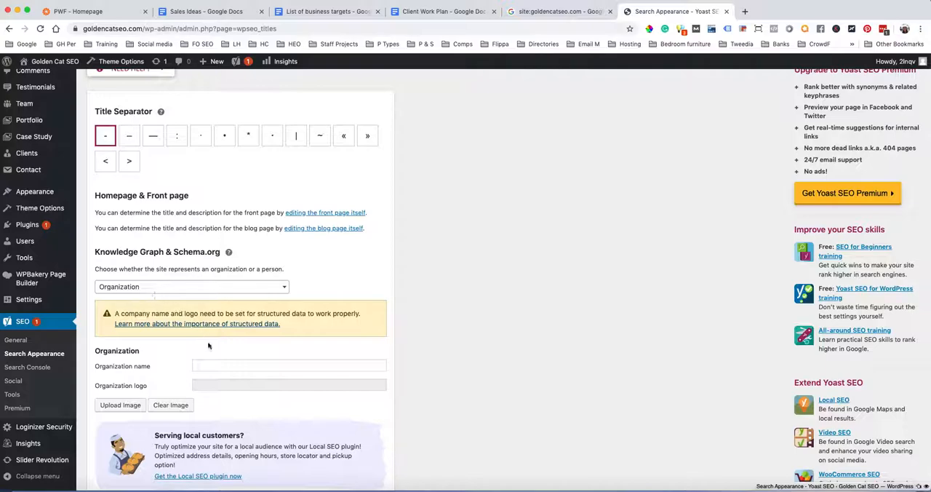
pyautogui.click(208, 366)
pyautogui.write('Golden Cat SEO')
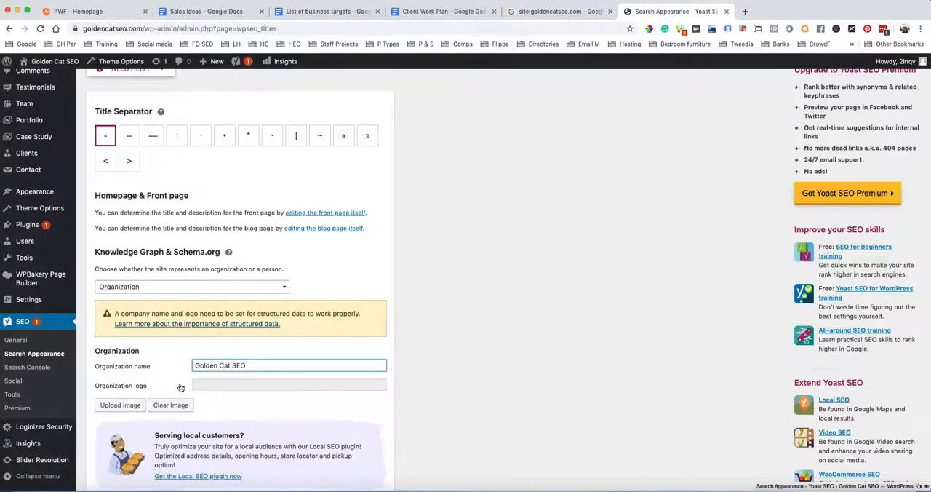
pyautogui.scroll(2, 180, 387)
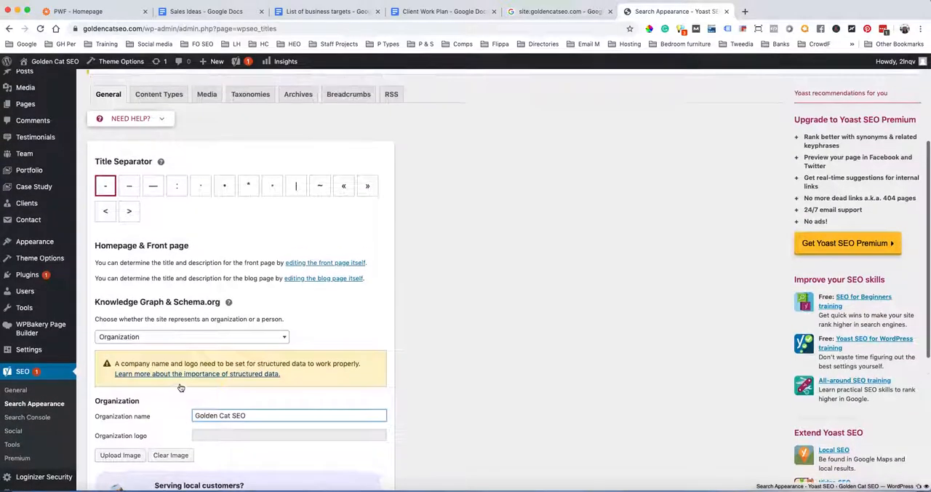
pyautogui.scroll(-6, 181, 387)
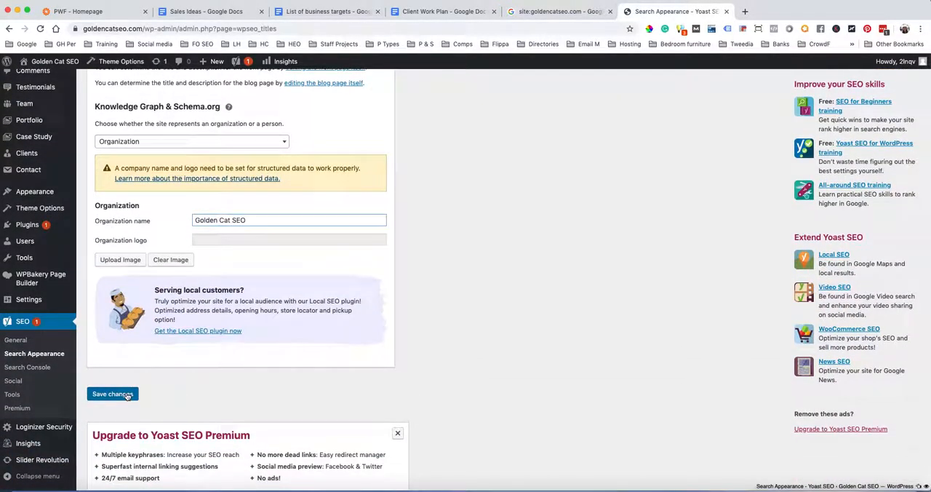
pyautogui.click(127, 394)
pyautogui.scroll(5, 275, 372)
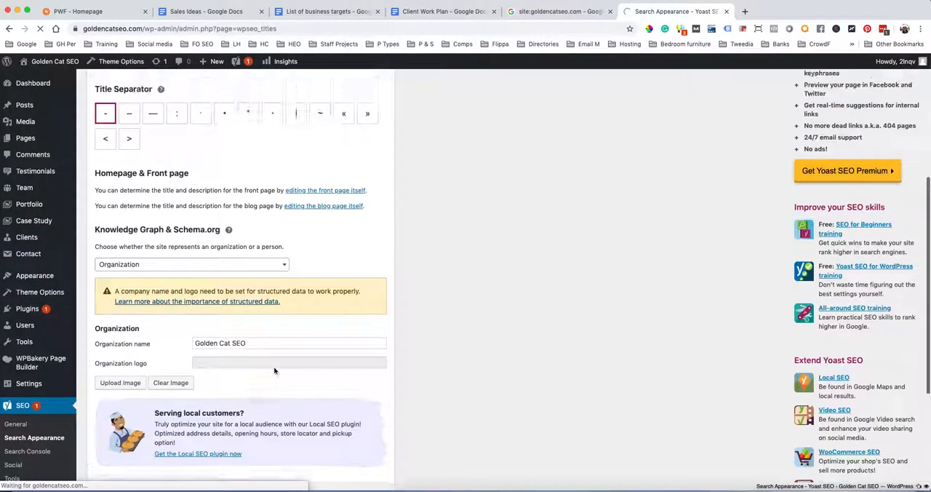
# Review Yoast's Content Types search appearance settings for Posts and Pages, including the SEO title and meta description templates
pyautogui.scroll(-2, 275, 371)
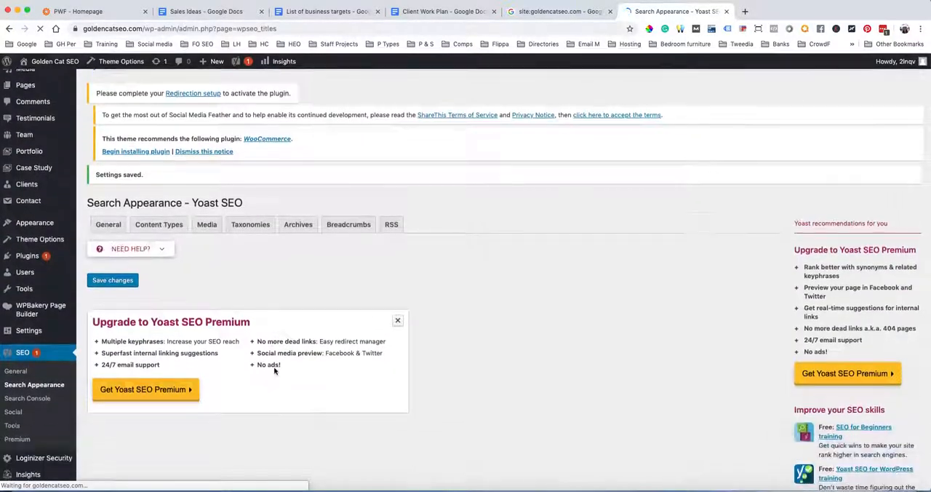
pyautogui.click(163, 150)
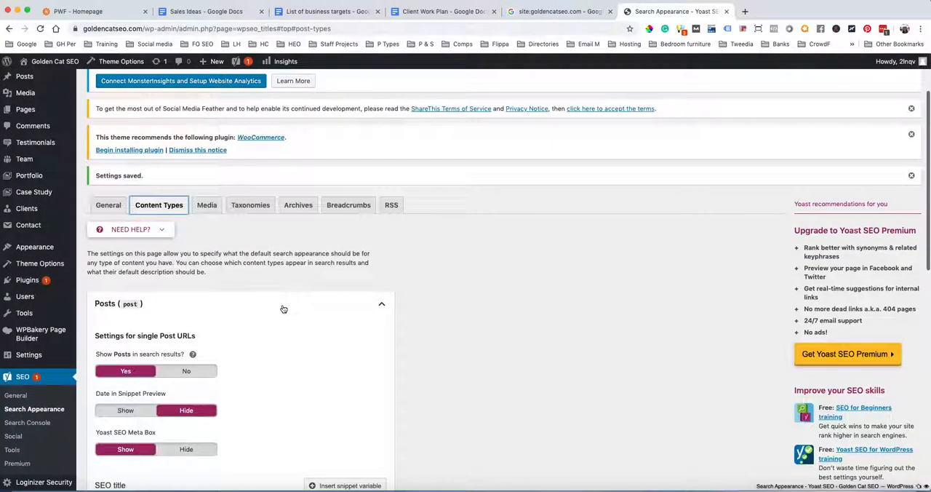
pyautogui.scroll(-2, 283, 308)
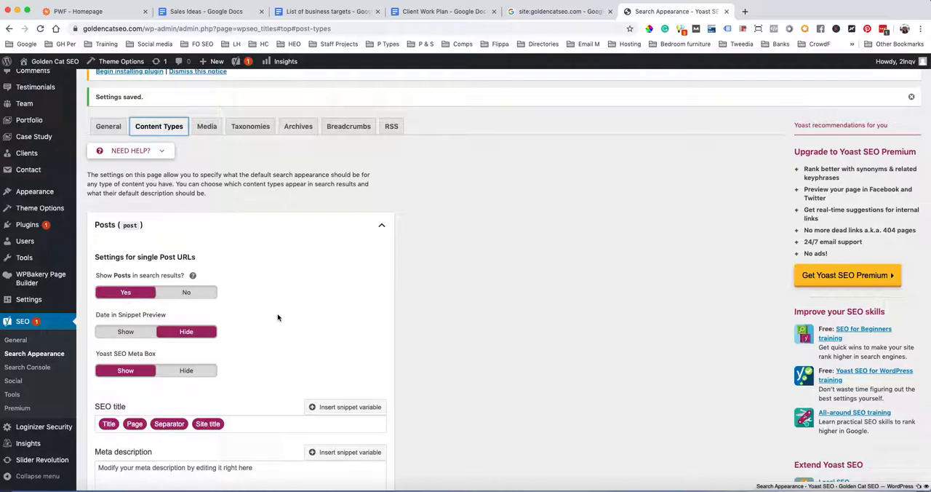
pyautogui.scroll(-2, 277, 317)
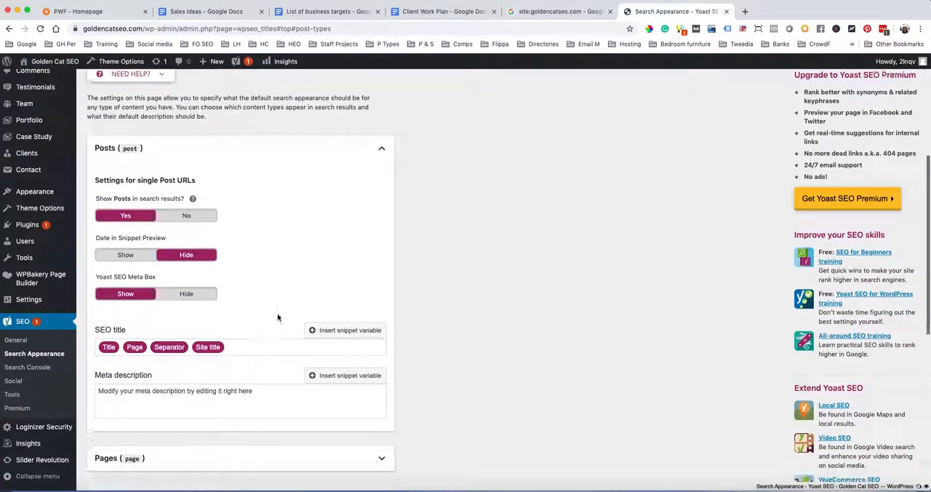
pyautogui.scroll(-4, 277, 317)
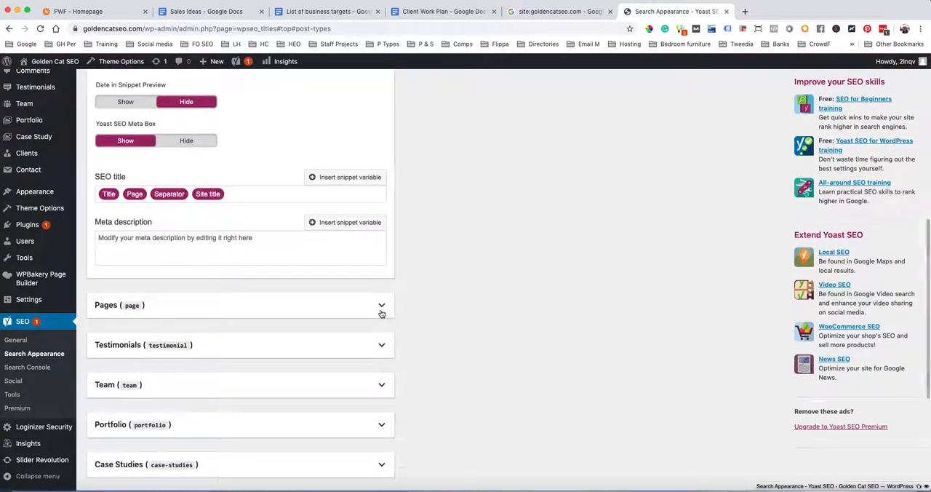
pyautogui.click(379, 305)
pyautogui.scroll(-5, 312, 349)
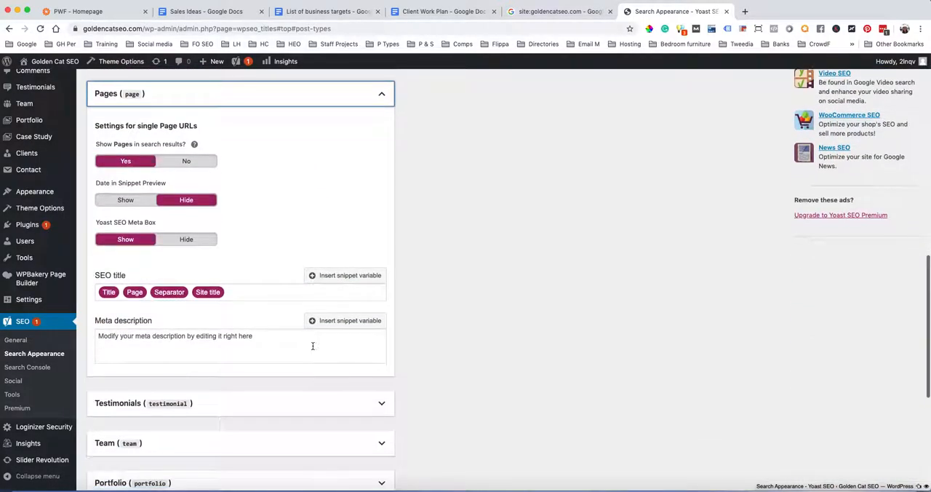
pyautogui.scroll(-5, 326, 184)
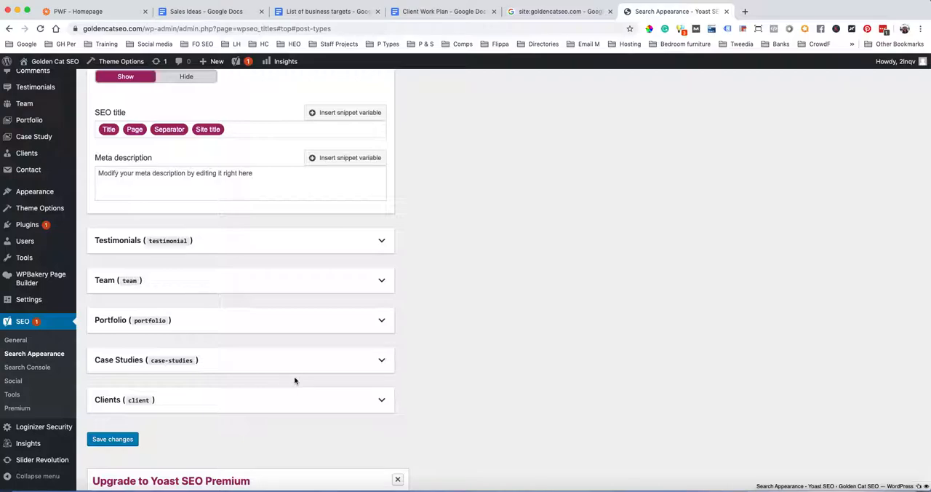
# Open the site's Testimonials list in a new tab and review its published entries
pyautogui.scroll(3, 295, 380)
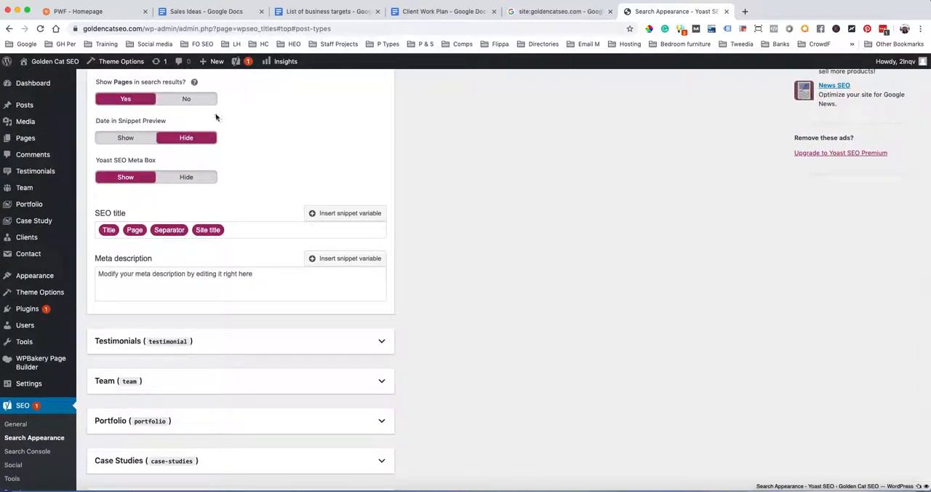
pyautogui.scroll(-1, 316, 391)
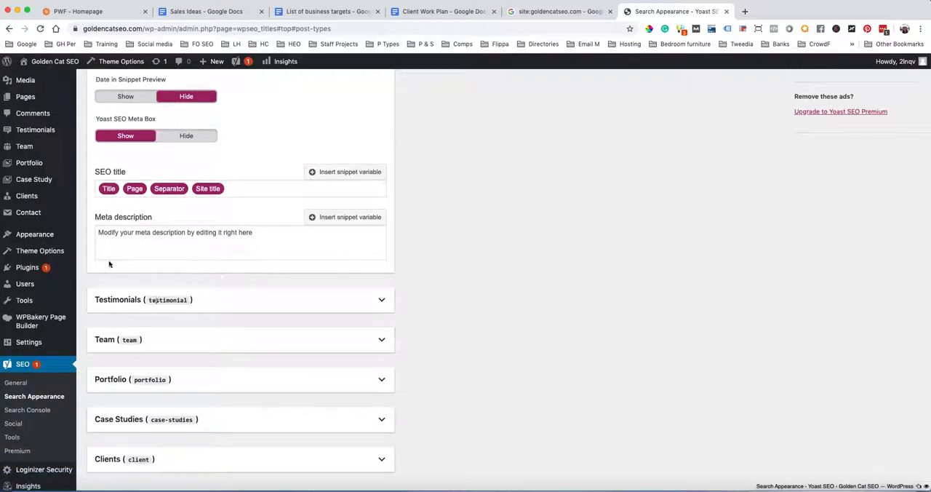
pyautogui.moveTo(32, 132)
pyautogui.keyDown('super'); pyautogui.click(32, 132); pyautogui.keyUp('super')
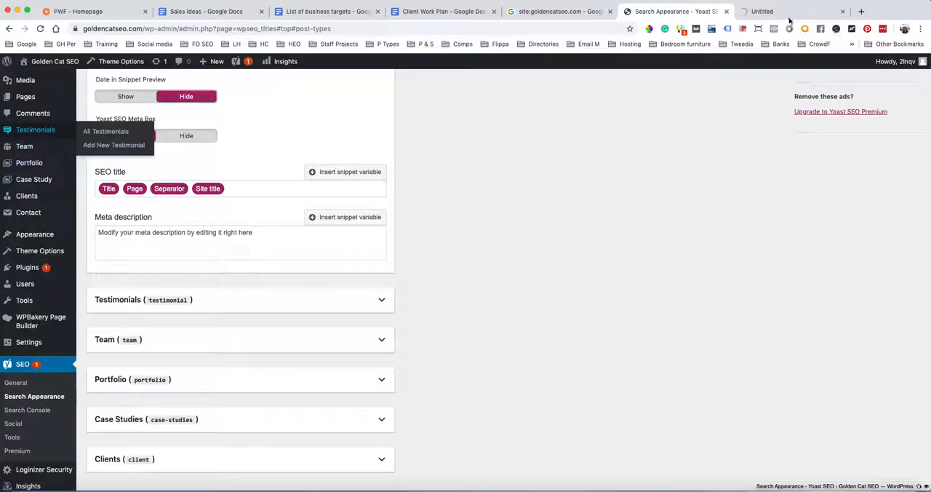
pyautogui.click(764, 12)
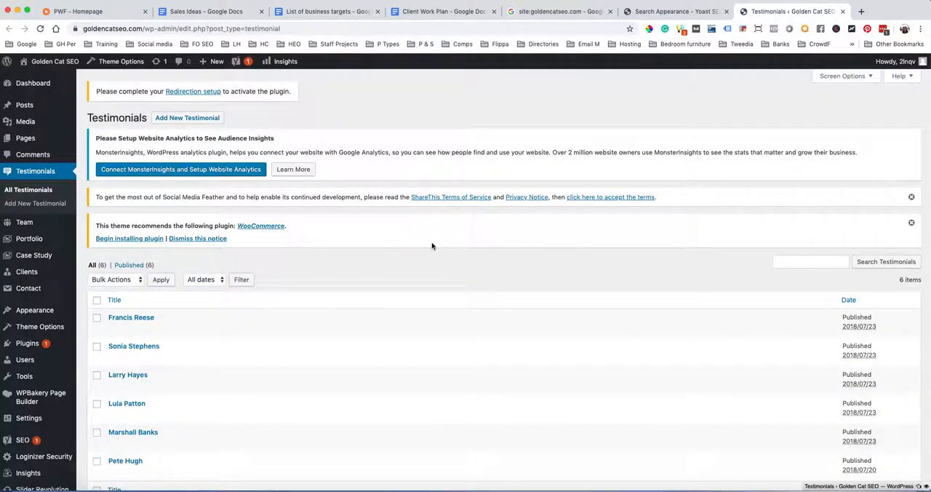
pyautogui.scroll(-2, 433, 245)
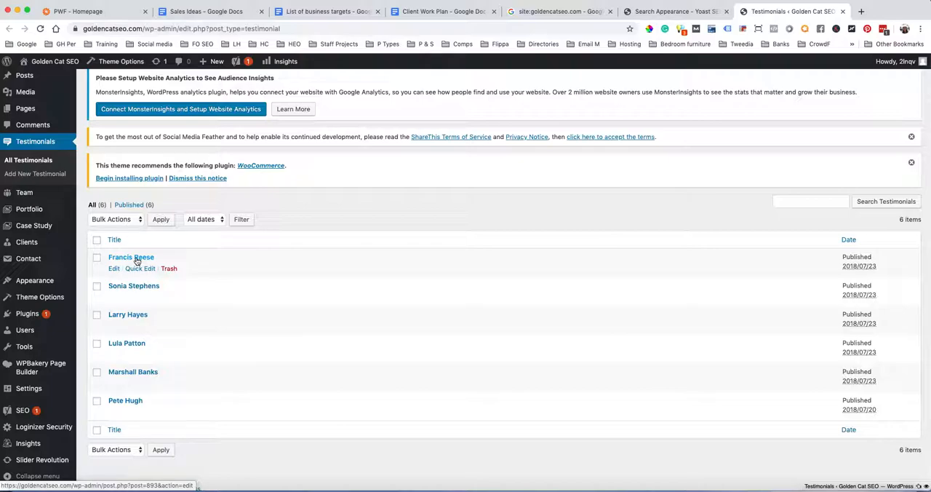
# Open the live Golden Cat SEO homepage in a new tab and examine its sections and the Pages and Services navigation entries
pyautogui.moveTo(39, 62)
pyautogui.keyDown('super'); pyautogui.click(40, 63); pyautogui.keyUp('super')
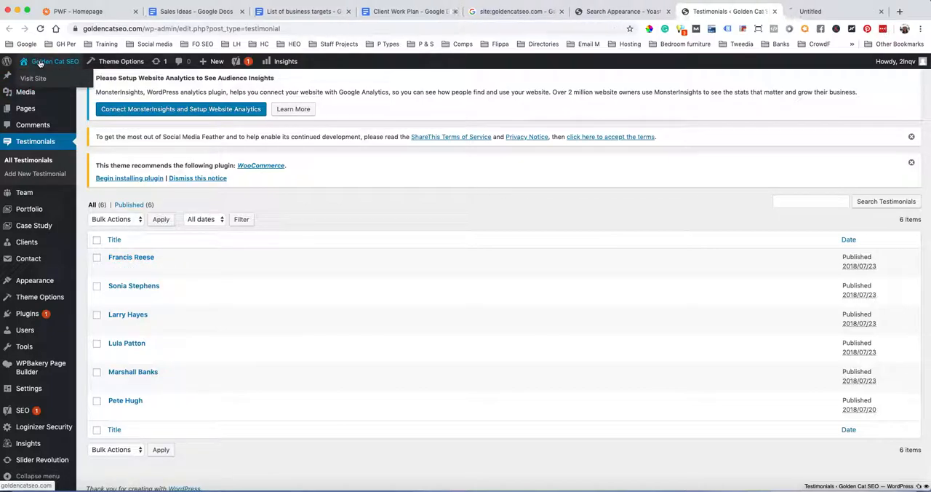
pyautogui.click(809, 13)
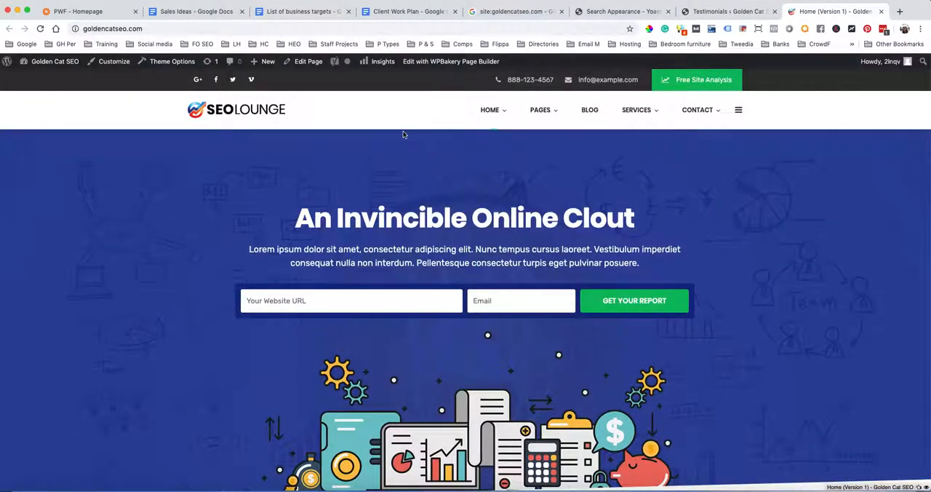
pyautogui.moveTo(542, 114)
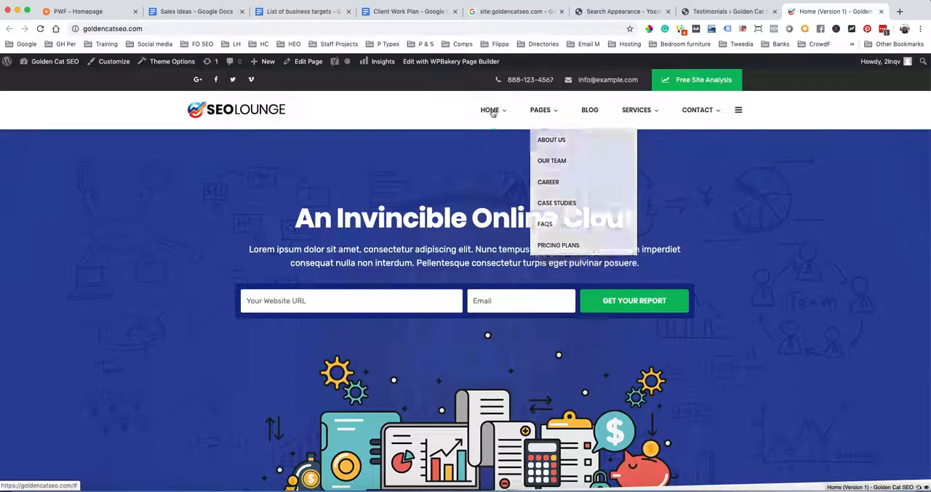
pyautogui.scroll(-20, 728, 237)
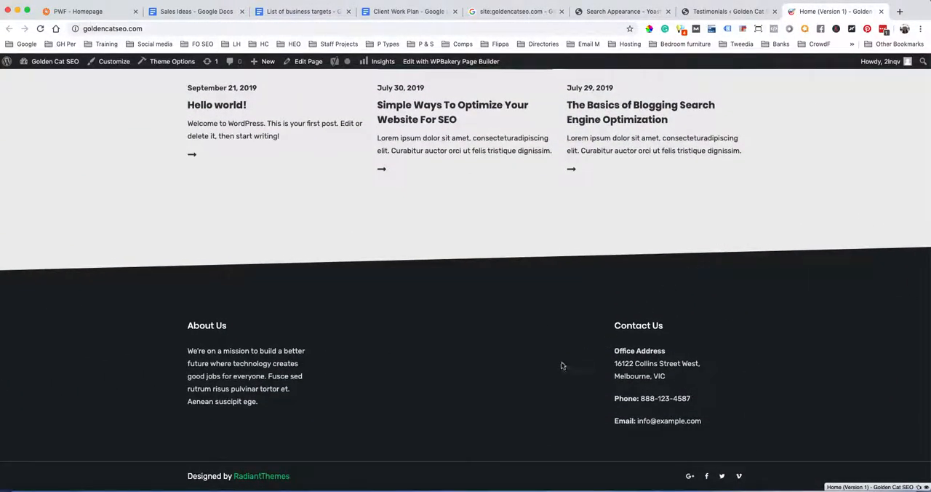
pyautogui.scroll(15, 549, 378)
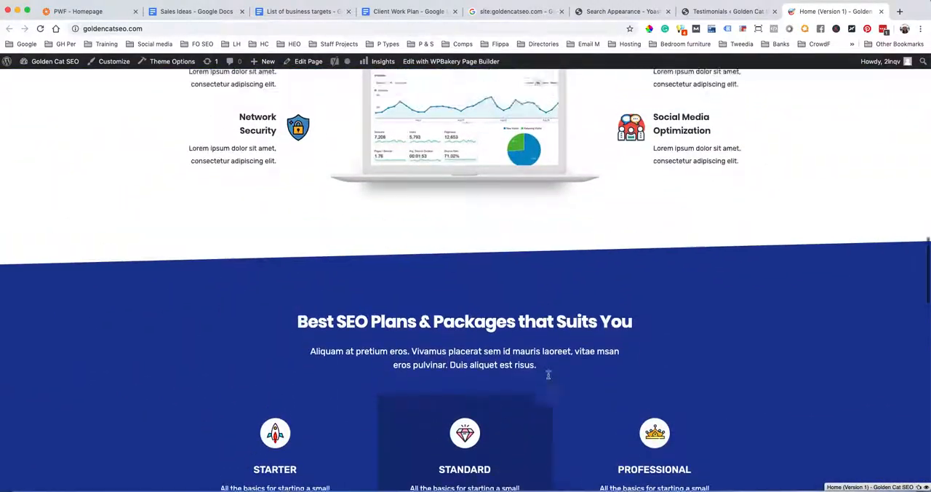
pyautogui.scroll(5, 549, 377)
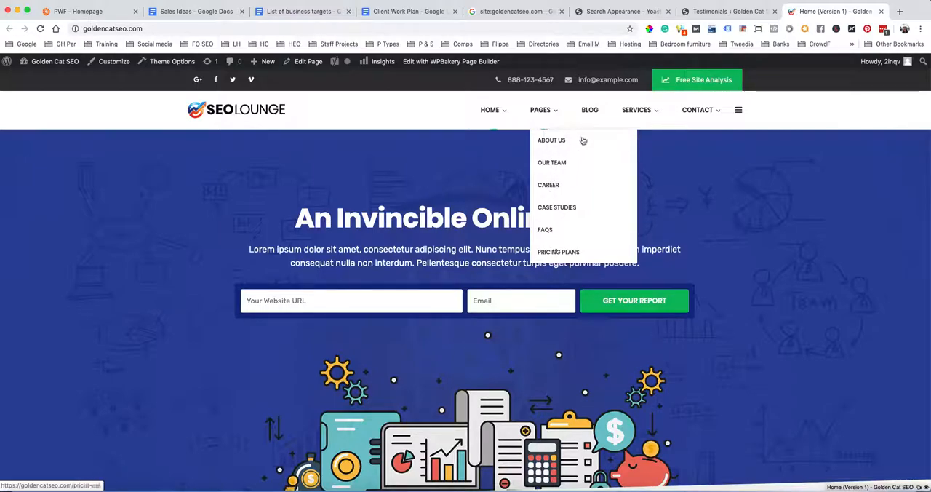
pyautogui.moveTo(635, 115)
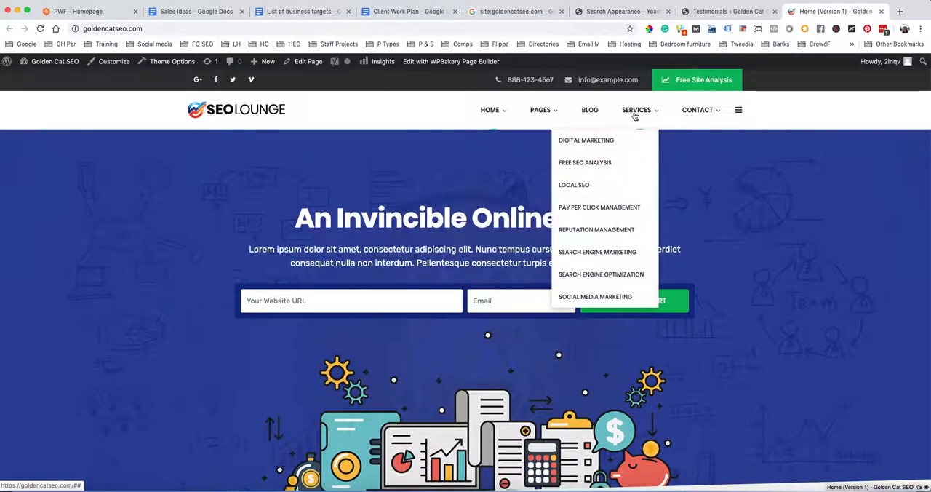
pyautogui.moveTo(713, 109)
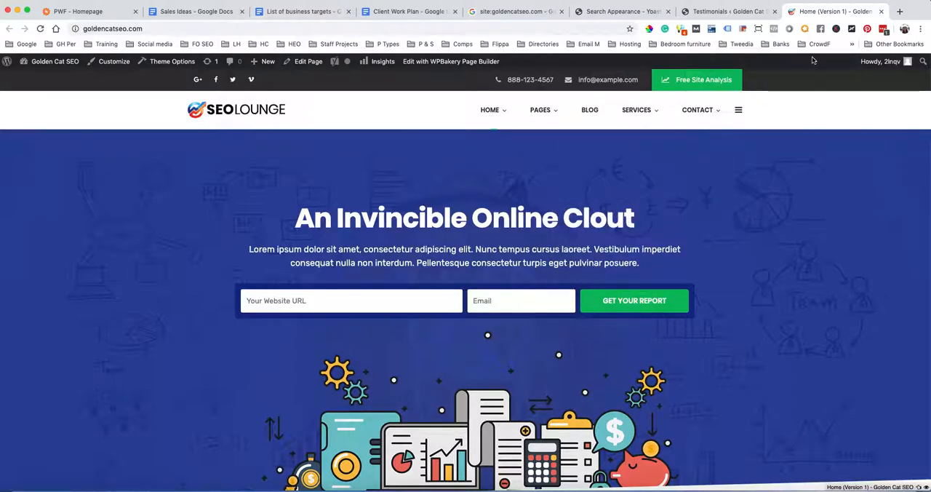
# Open the first testimonial for editing and examine its content, client information fields and whether it offers Yoast SEO settings
pyautogui.click(716, 18)
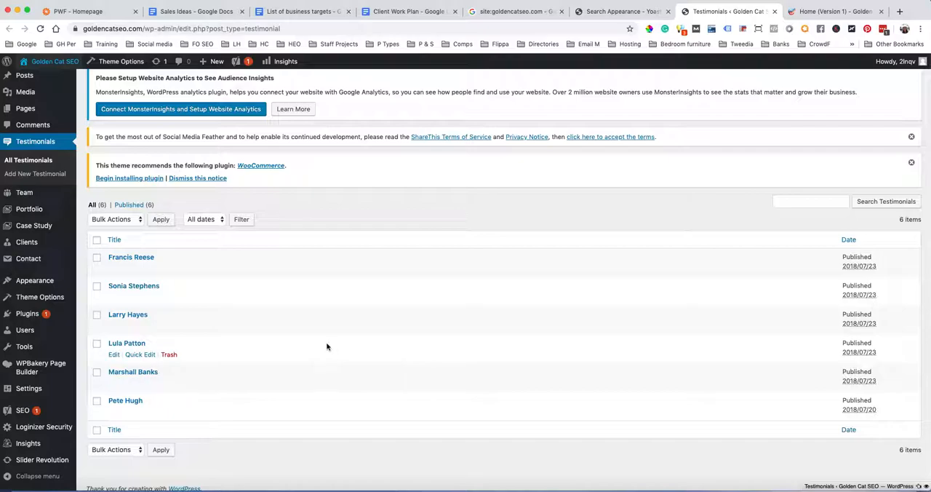
pyautogui.click(126, 260)
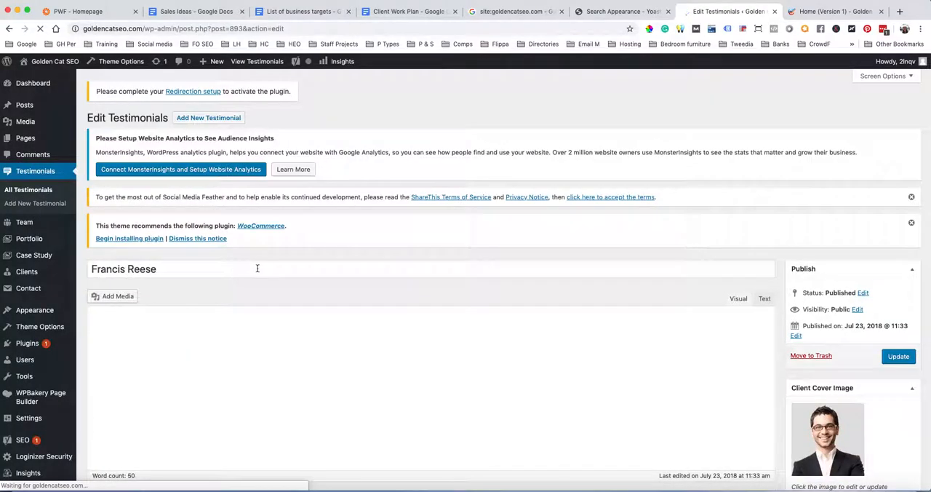
pyautogui.scroll(-3, 268, 314)
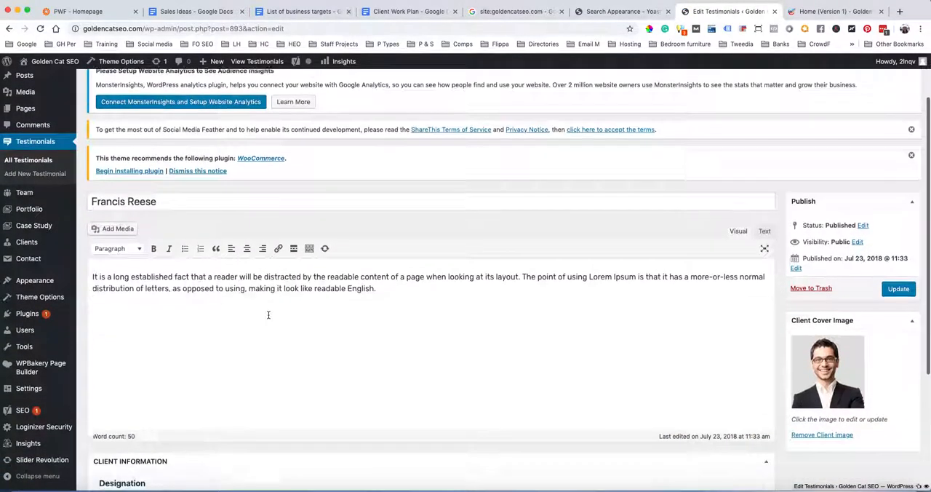
pyautogui.scroll(-2, 268, 314)
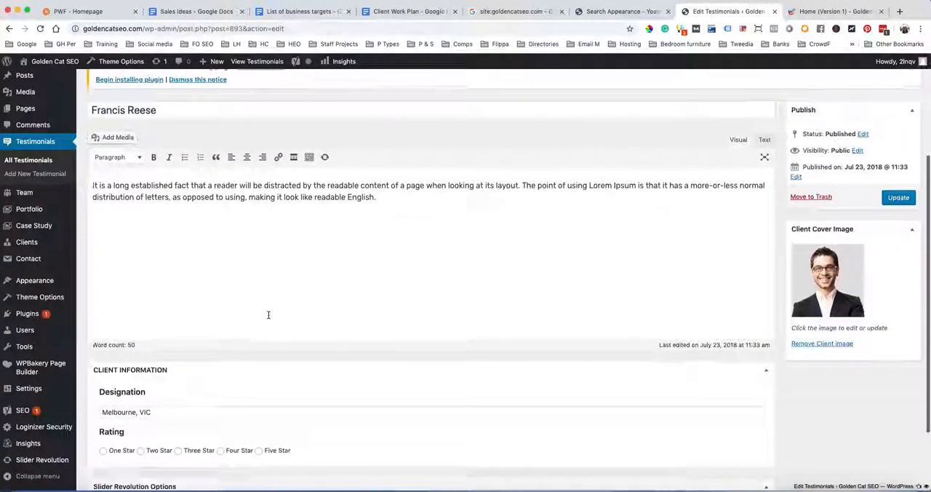
pyautogui.scroll(-2, 268, 314)
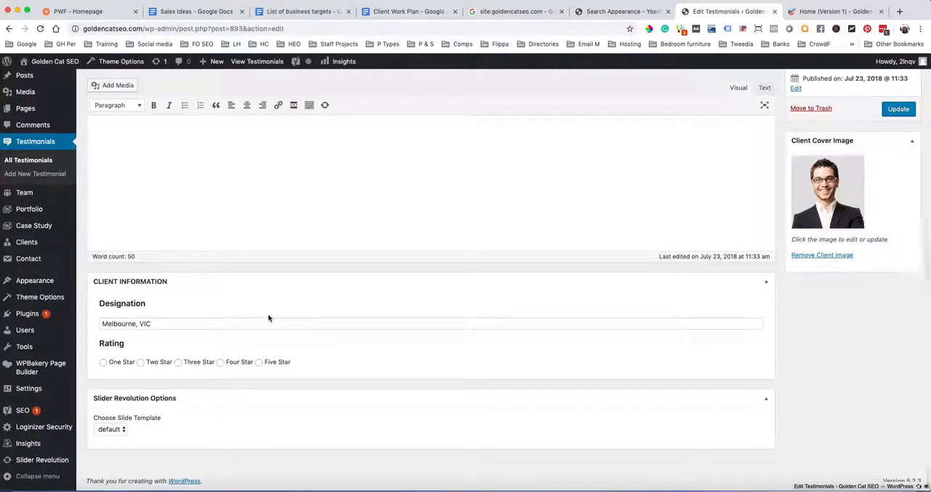
pyautogui.scroll(4, 268, 318)
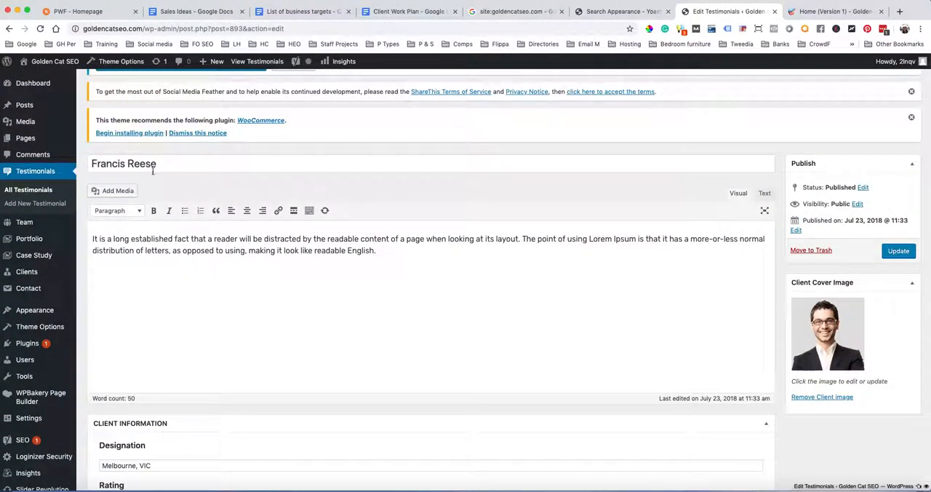
pyautogui.scroll(2, 227, 195)
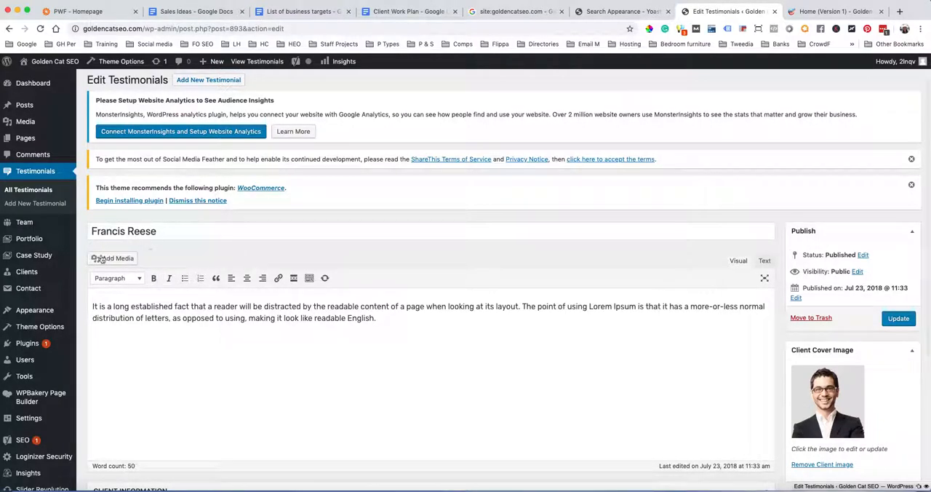
pyautogui.scroll(1, 372, 294)
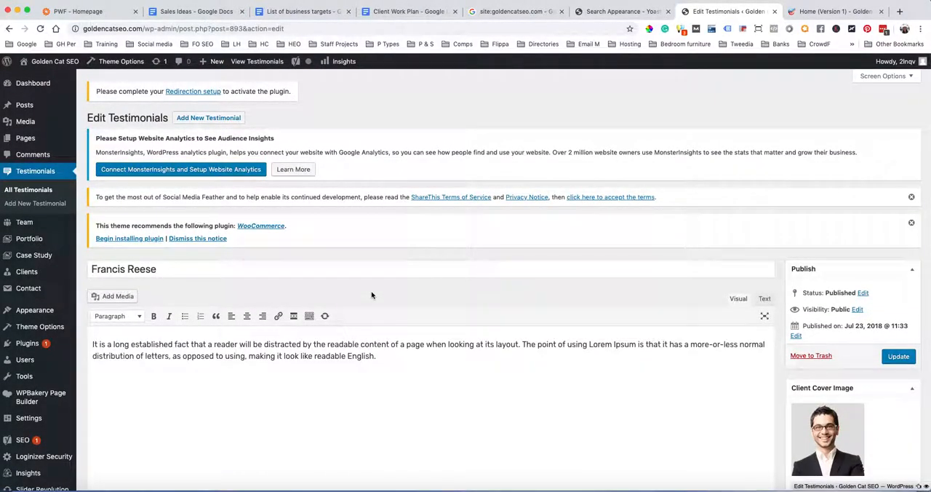
pyautogui.scroll(-6, 371, 295)
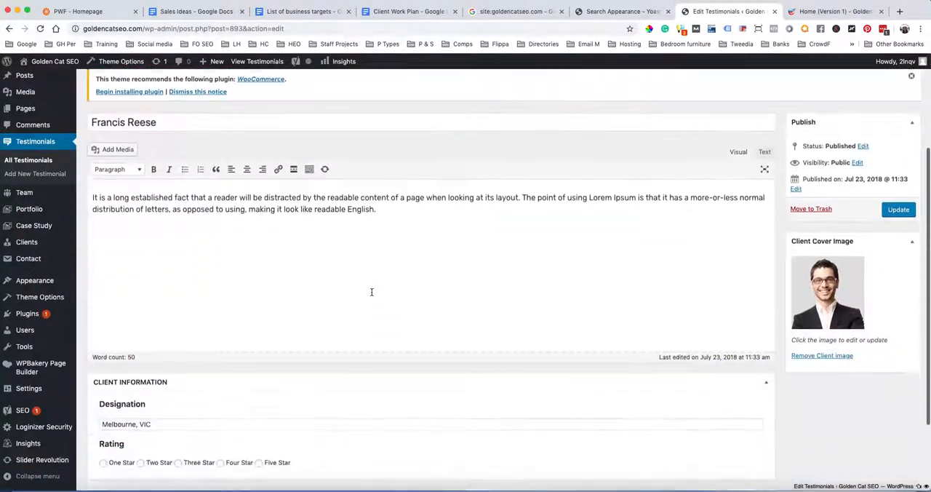
pyautogui.scroll(6, 372, 295)
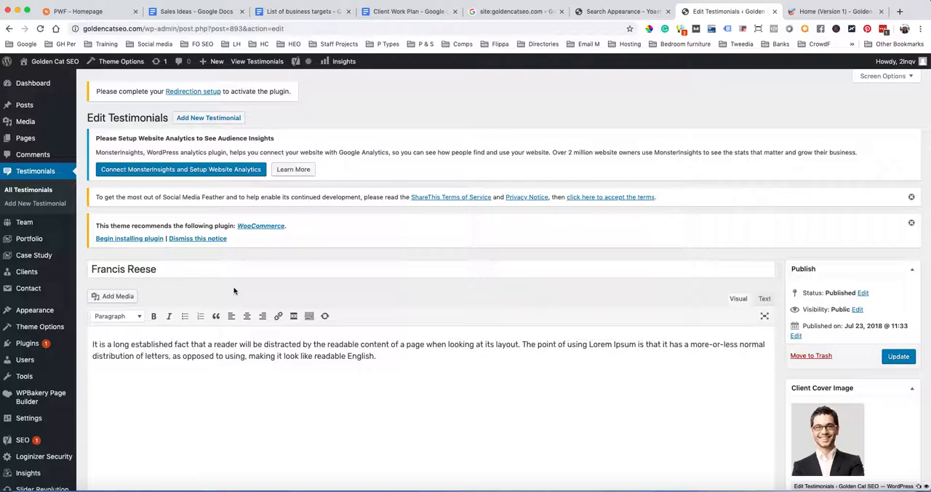
pyautogui.scroll(-7, 431, 314)
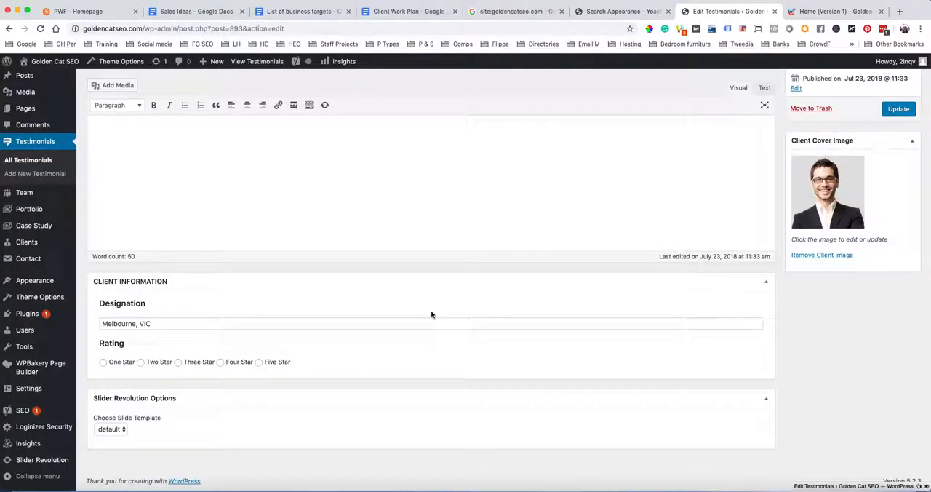
pyautogui.scroll(7, 430, 314)
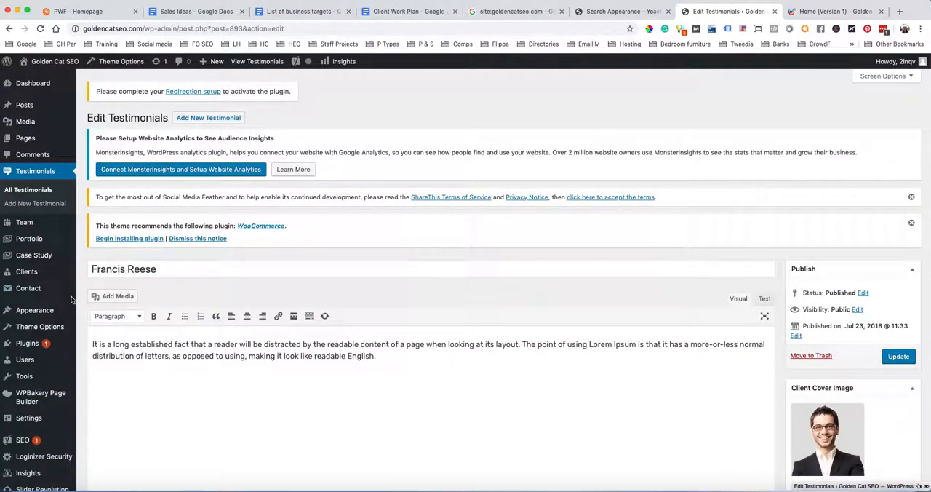
# Set Testimonials to 'No' for showing in search results in Yoast's Content Types search appearance settings
pyautogui.click(22, 444)
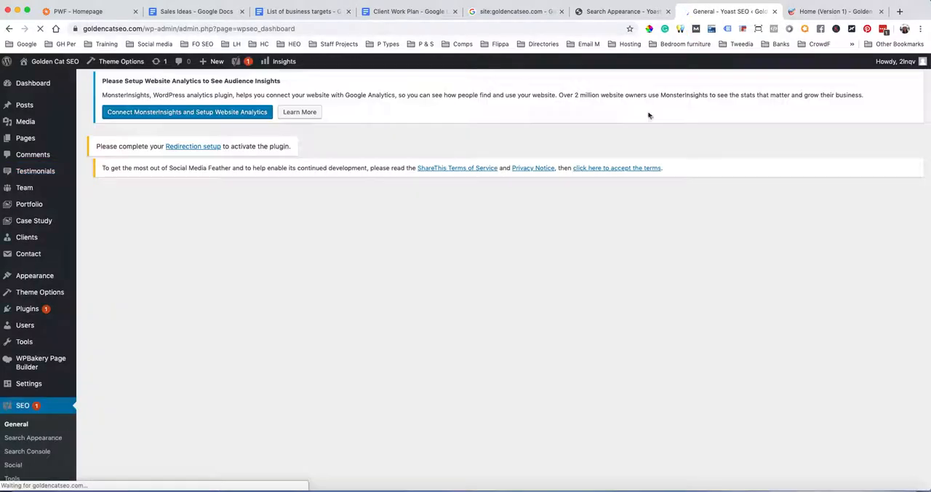
pyautogui.click(604, 12)
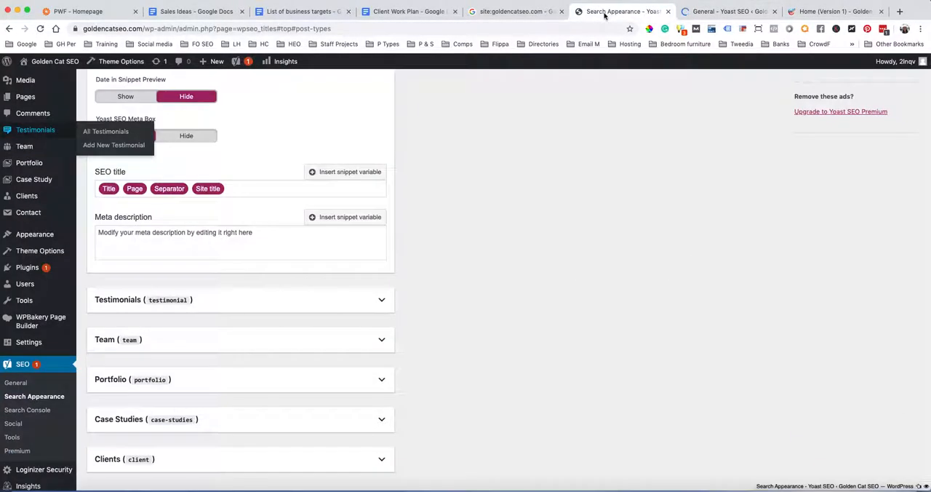
pyautogui.click(382, 301)
pyautogui.scroll(-4, 317, 395)
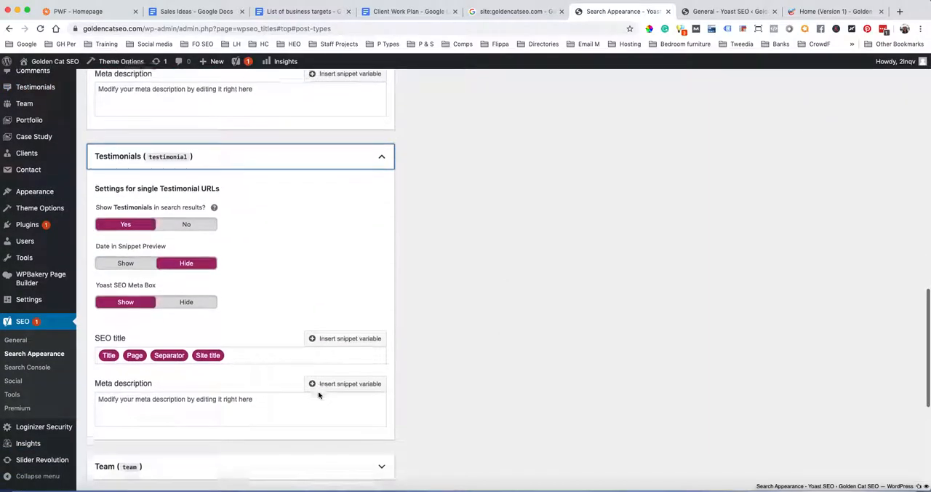
pyautogui.click(187, 220)
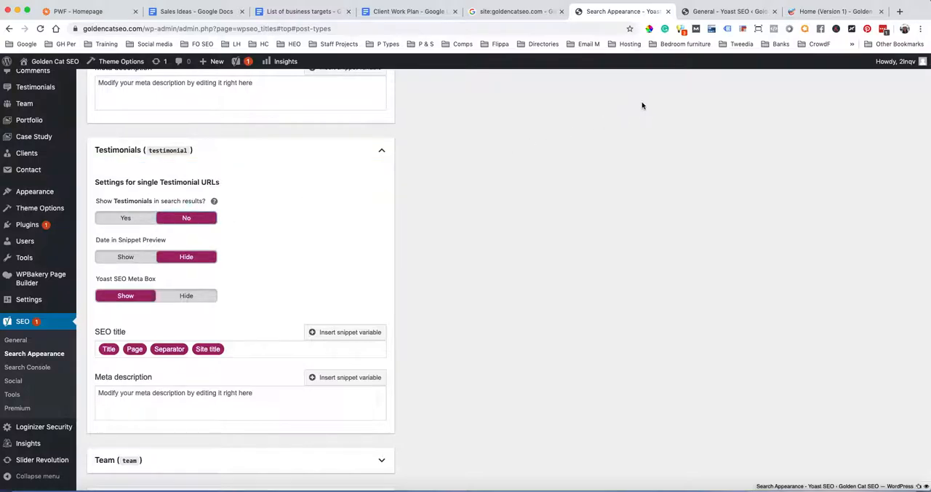
pyautogui.click(709, 12)
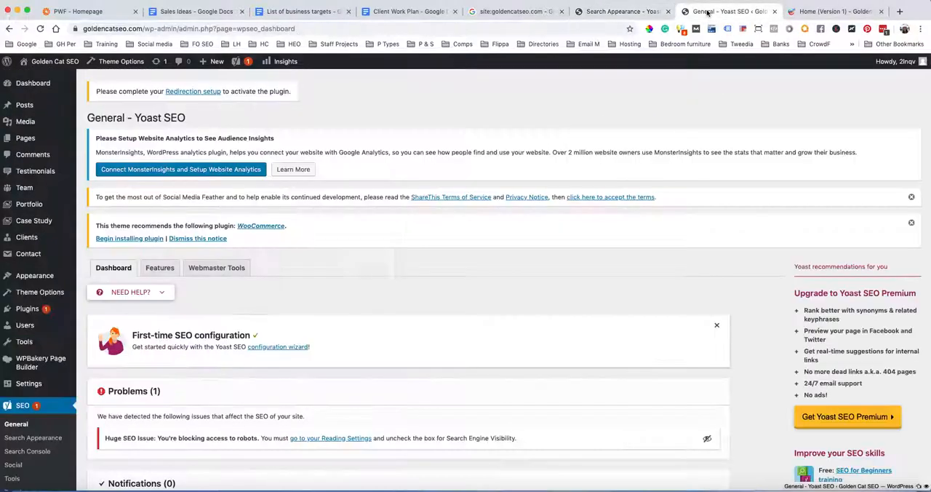
pyautogui.click(604, 13)
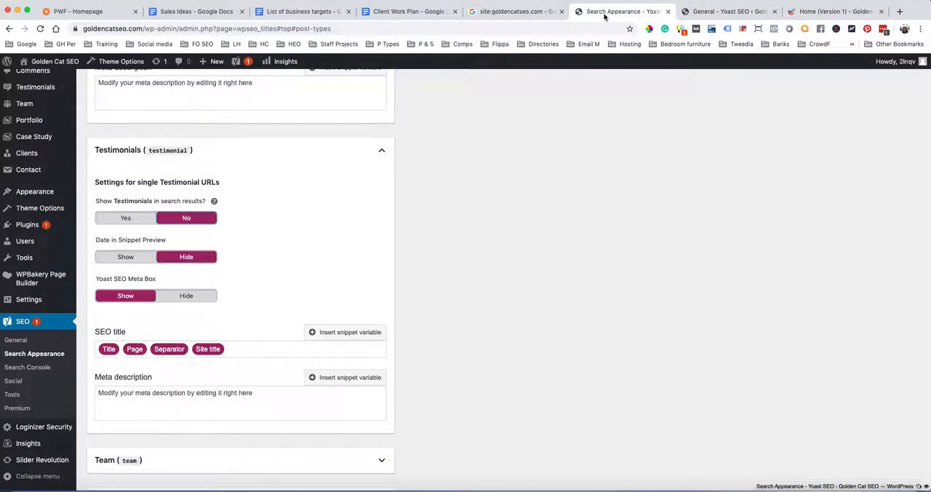
# Open the Team entries list in a new tab and go to the Our Team page on the live site
pyautogui.scroll(-5, 293, 295)
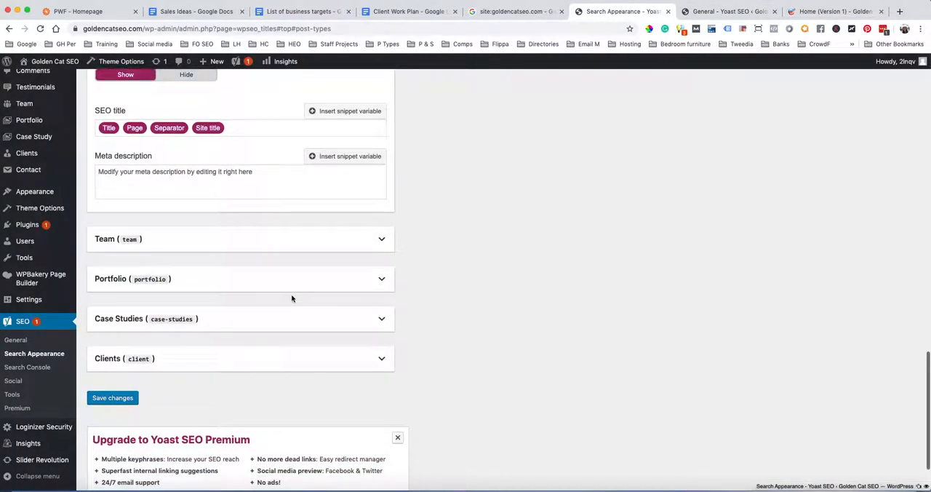
pyautogui.scroll(5, 44, 298)
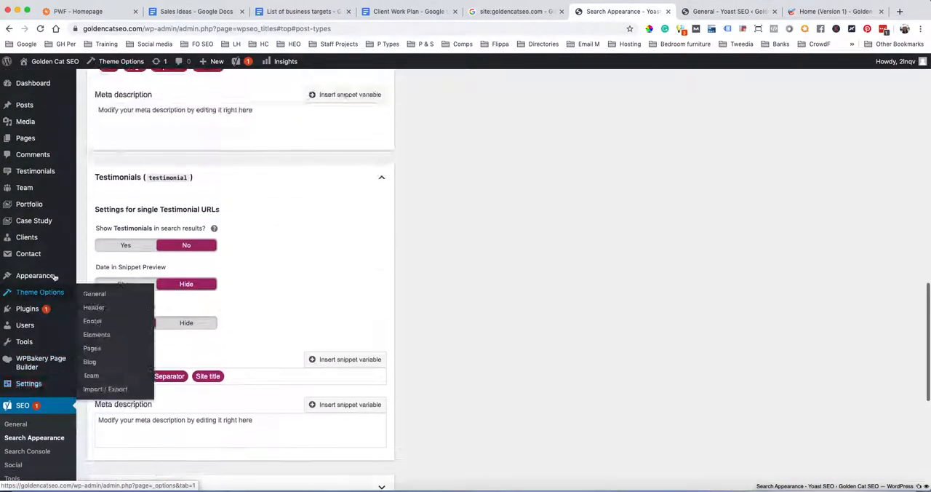
pyautogui.moveTo(21, 190)
pyautogui.keyDown('super'); pyautogui.click(35, 190); pyautogui.keyUp('super')
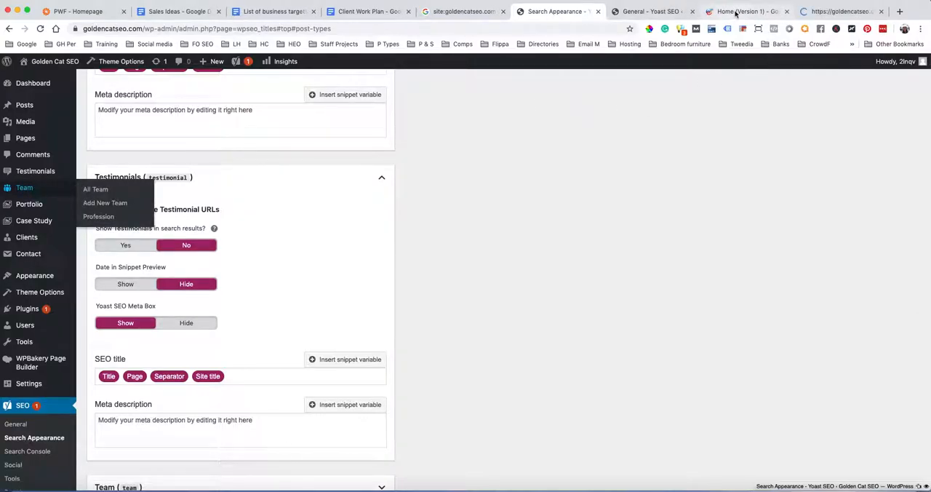
pyautogui.click(735, 13)
pyautogui.moveTo(540, 110)
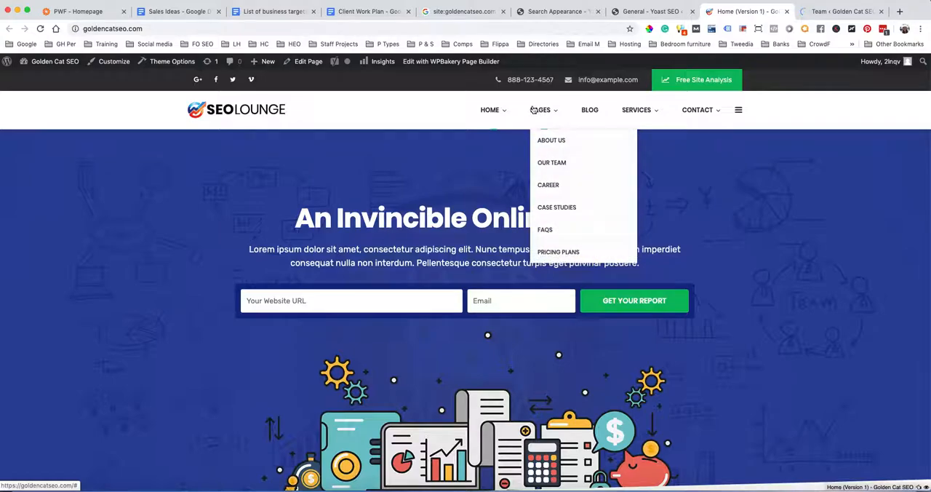
pyautogui.click(549, 158)
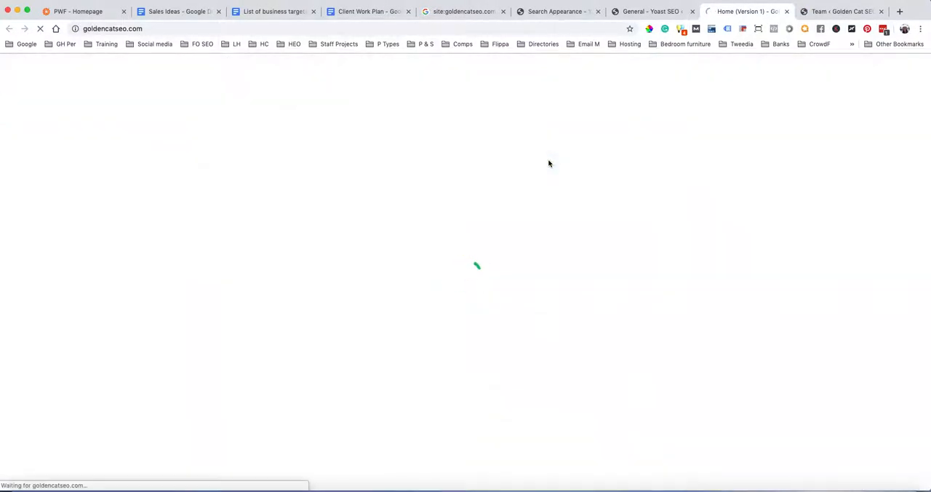
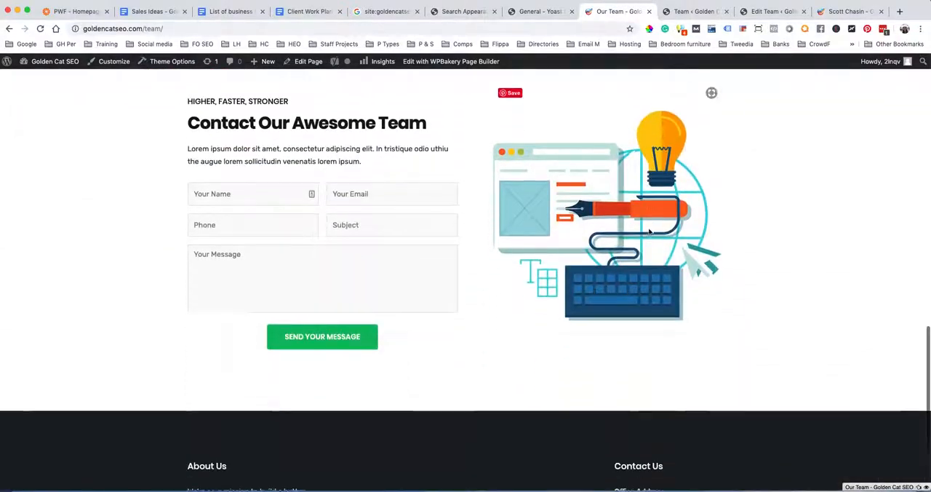
# Examine the executive team member section on the live Our Team page
pyautogui.scroll(10, 649, 230)
pyautogui.scroll(1, 649, 230)
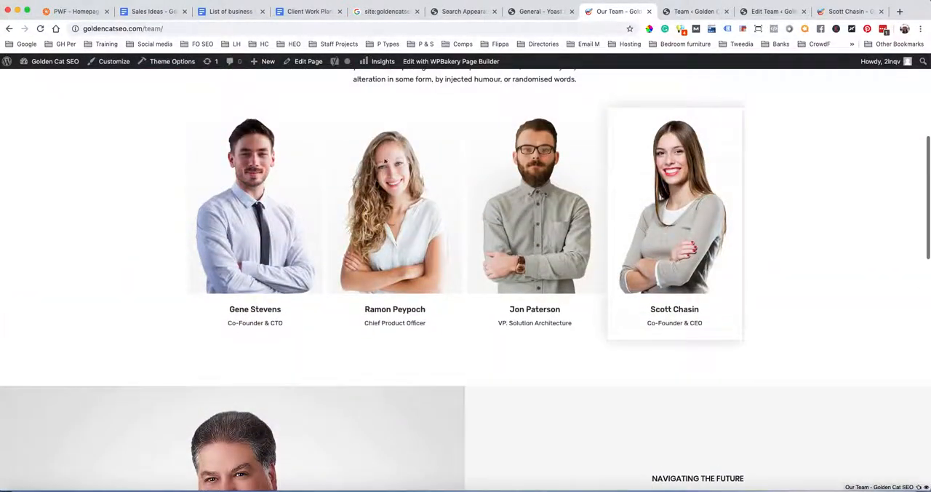
pyautogui.scroll(5, 843, 271)
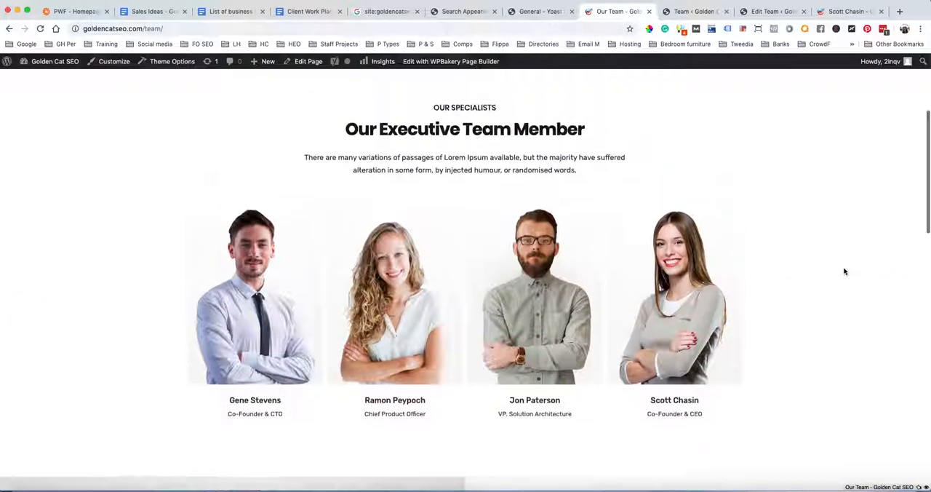
# Set Team to 'No' for showing in search results in Yoast's Content Types search appearance settings
pyautogui.click(529, 12)
pyautogui.click(474, 11)
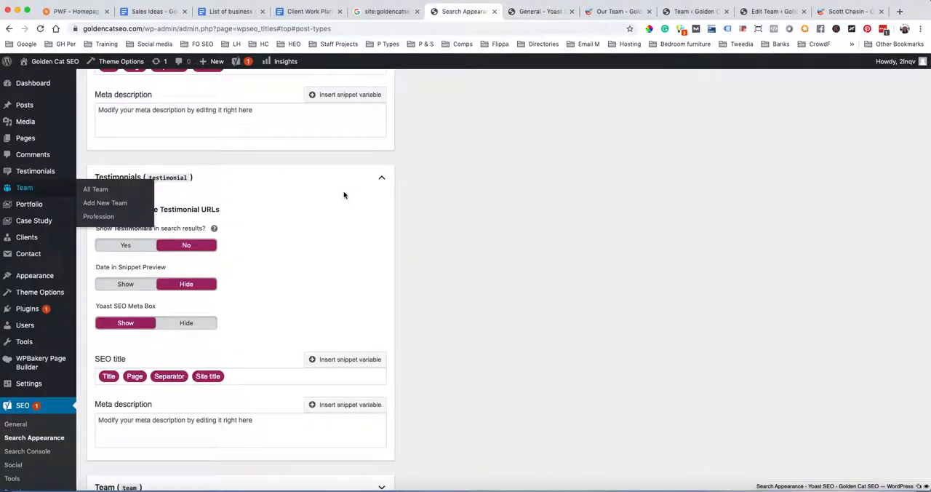
pyautogui.scroll(1, 333, 297)
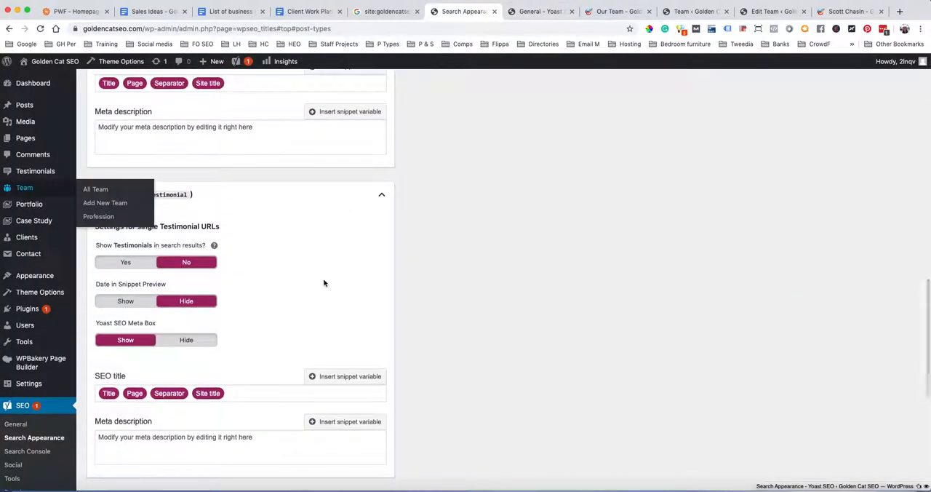
pyautogui.scroll(-1, 323, 279)
pyautogui.click(379, 168)
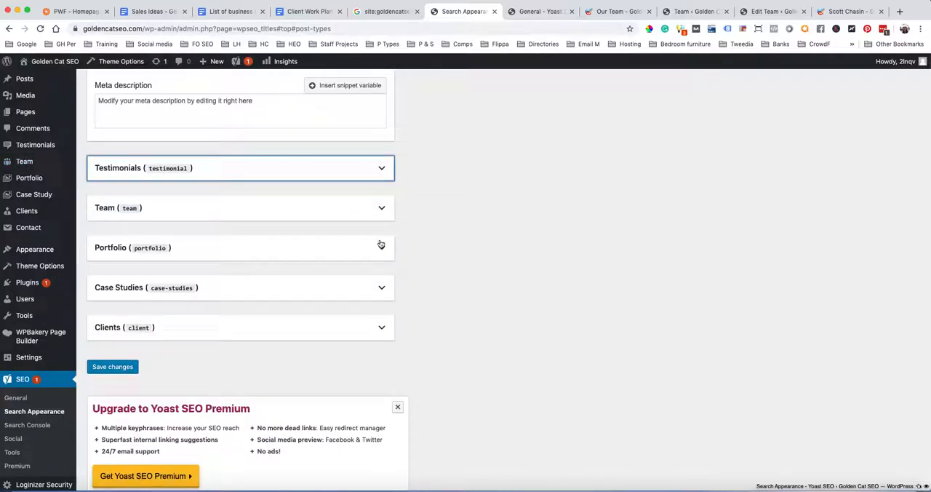
pyautogui.click(381, 210)
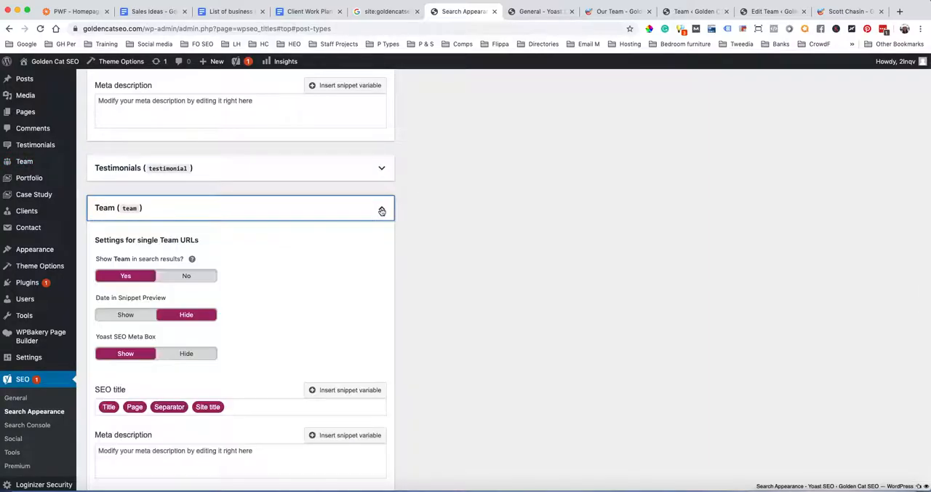
pyautogui.click(187, 277)
pyautogui.scroll(-4, 358, 324)
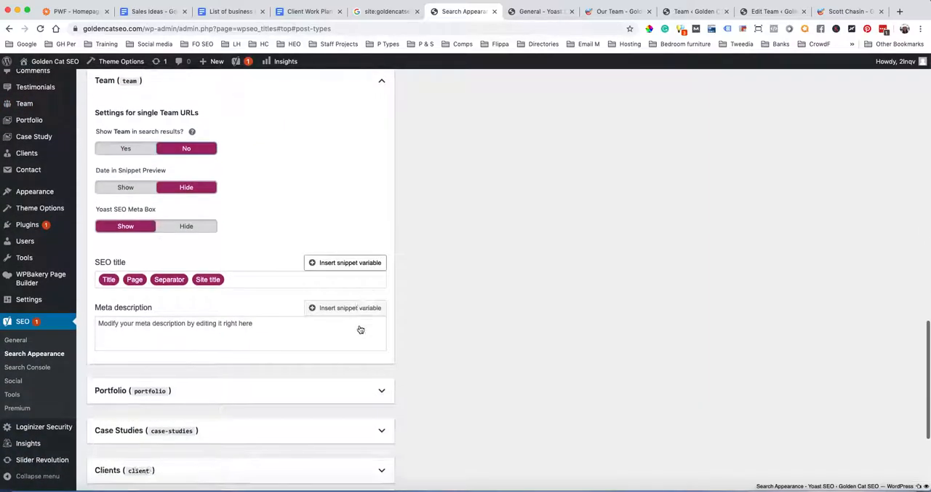
pyautogui.scroll(3, 359, 329)
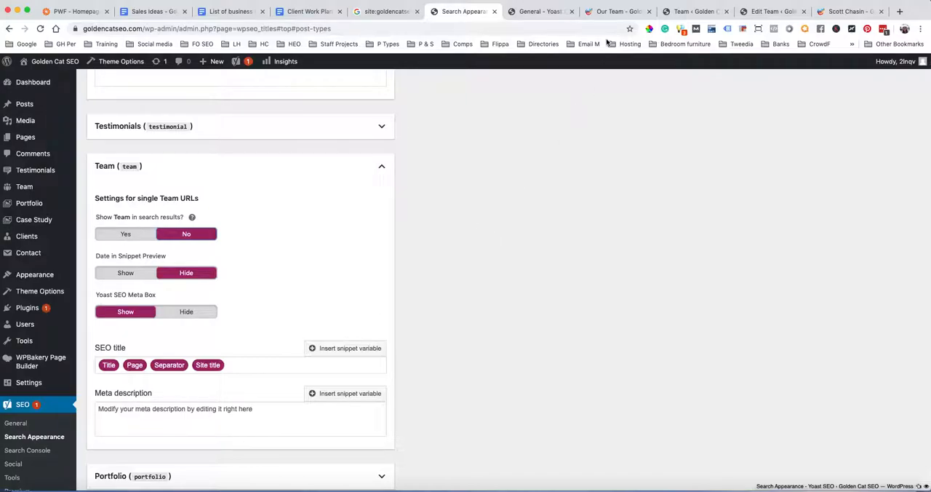
# Open the VP. Solution Architecture team entry for editing and examine its Yoast SEO section
pyautogui.click(695, 11)
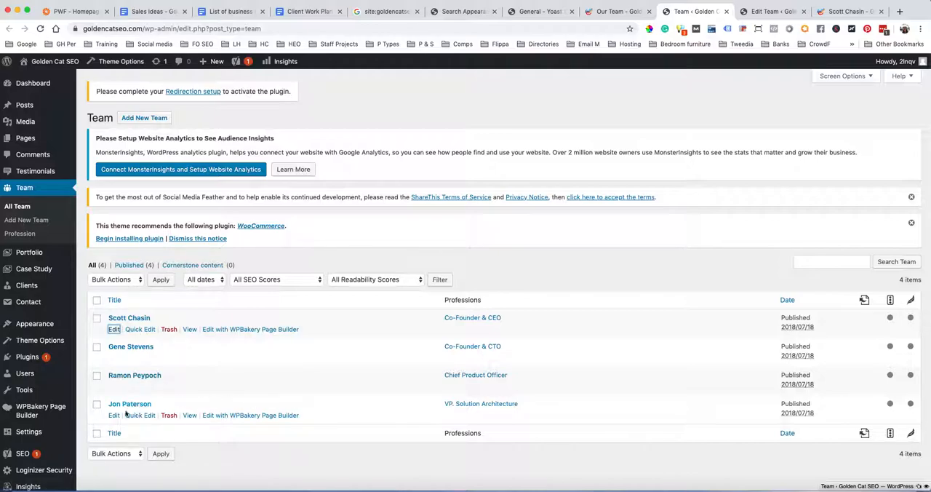
pyautogui.click(114, 416)
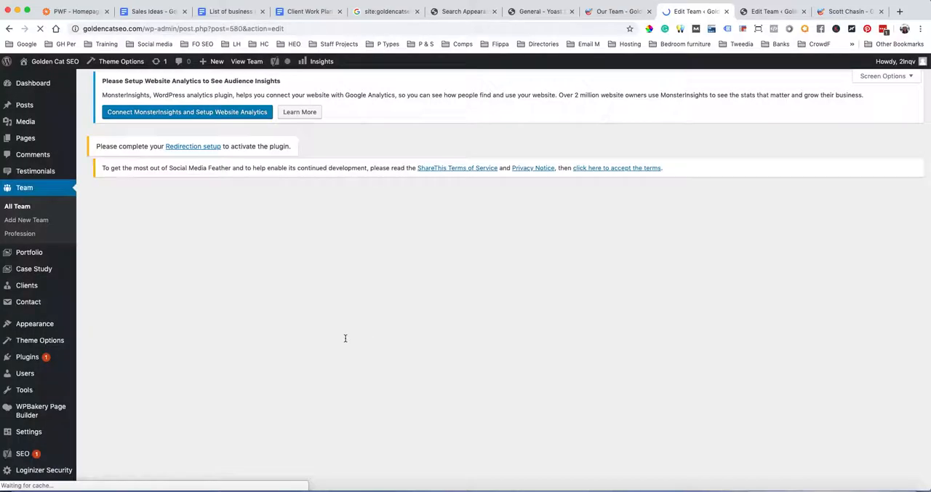
pyautogui.scroll(-5, 345, 340)
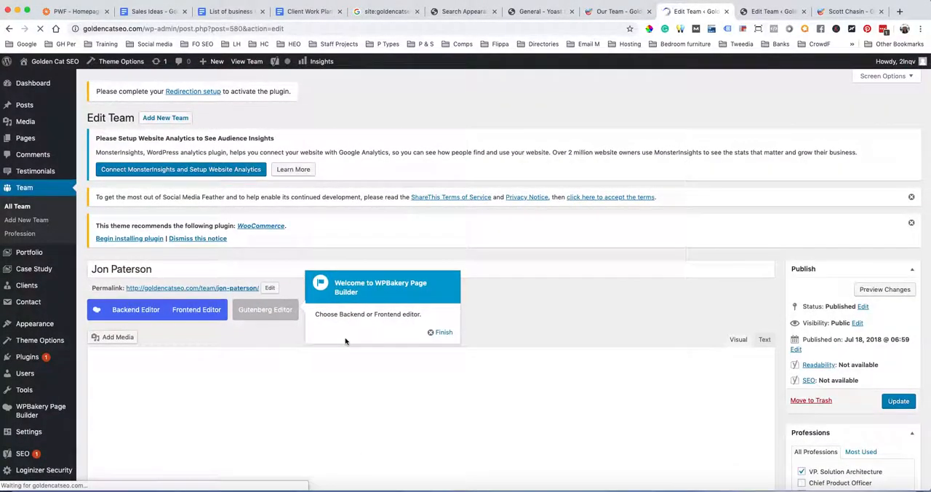
pyautogui.scroll(-10, 345, 340)
pyautogui.scroll(3, 426, 341)
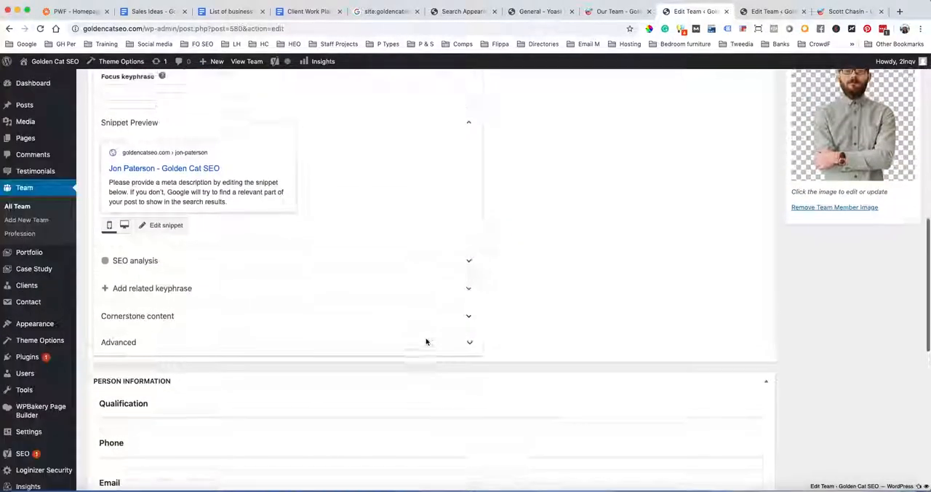
pyautogui.scroll(2, 426, 341)
pyautogui.scroll(-1, 426, 341)
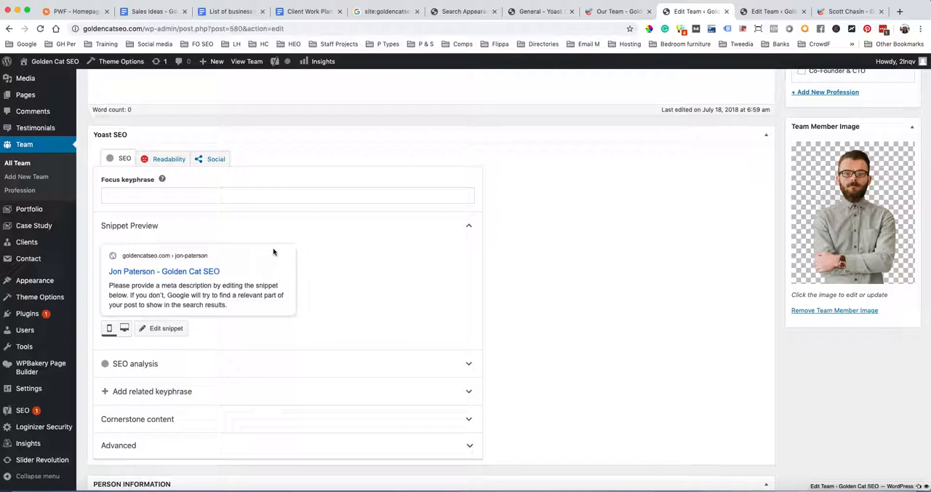
# Allow search engines to show this team entry by choosing 'Yes' in Yoast's advanced settings, and update the entry
pyautogui.click(206, 451)
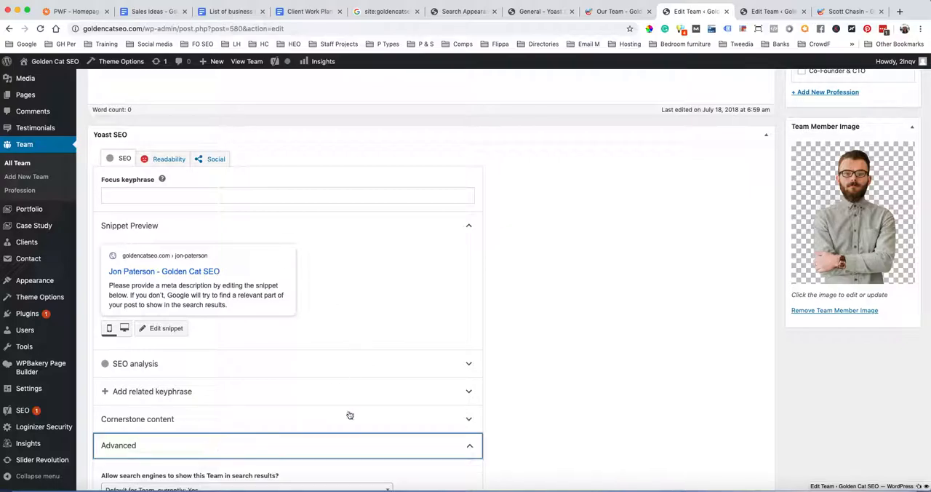
pyautogui.scroll(-5, 335, 415)
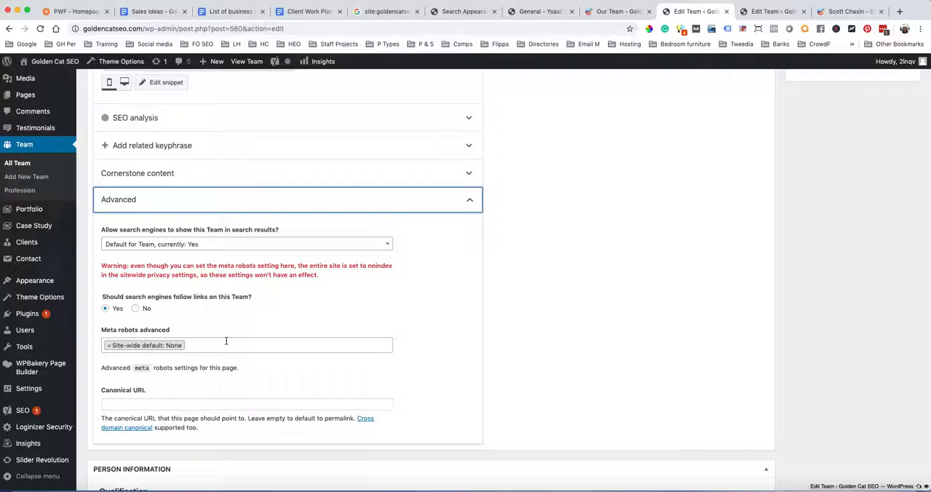
pyautogui.click(213, 245)
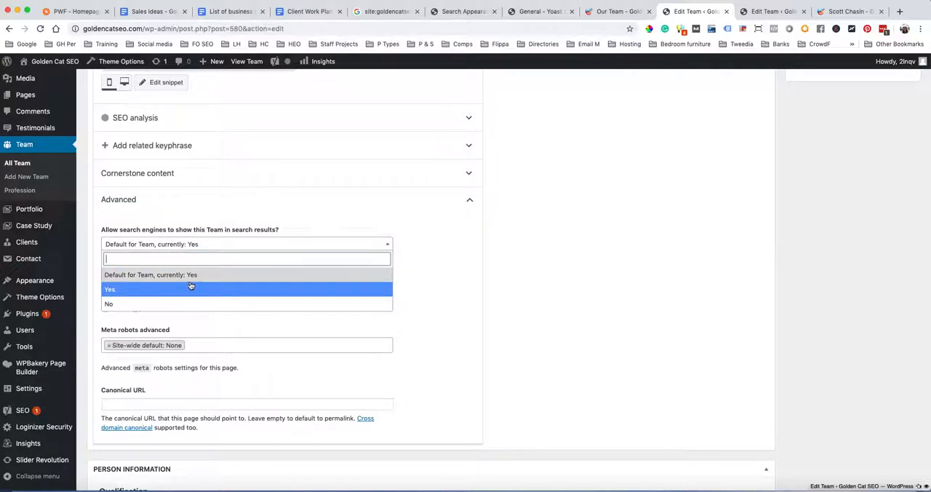
pyautogui.click(131, 288)
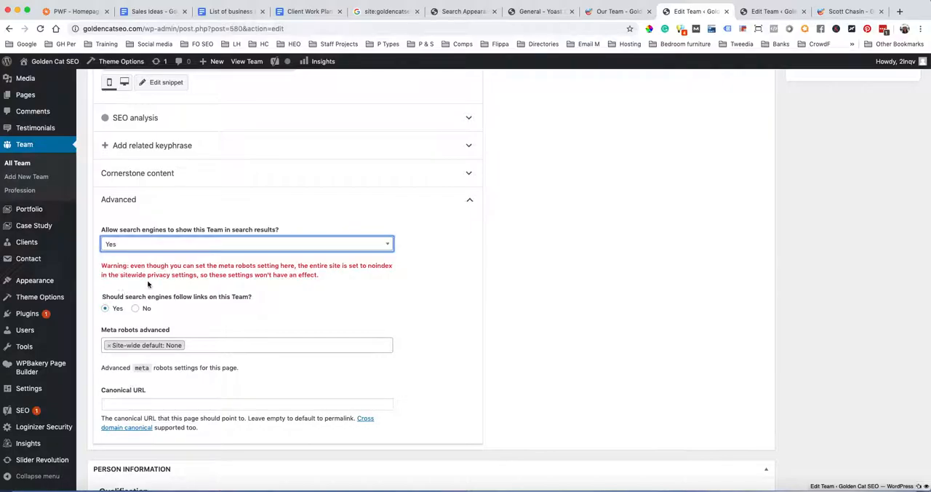
pyautogui.scroll(10, 392, 372)
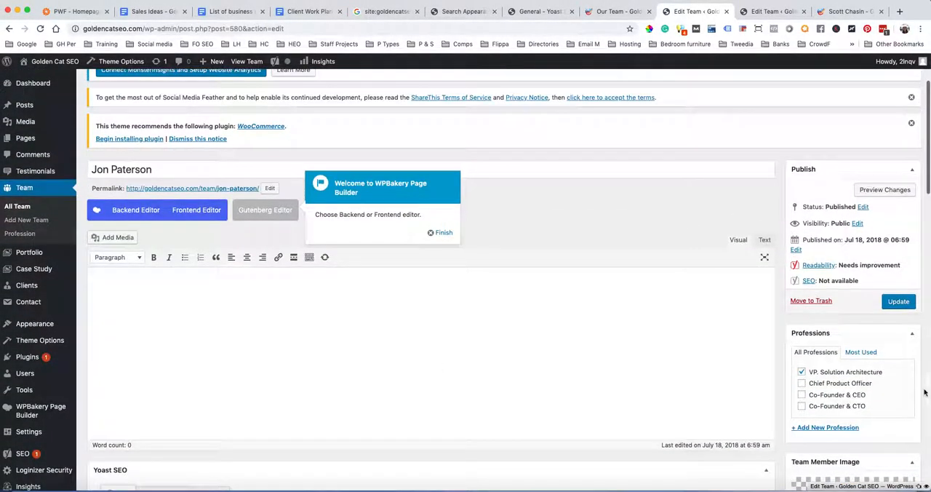
pyautogui.click(896, 301)
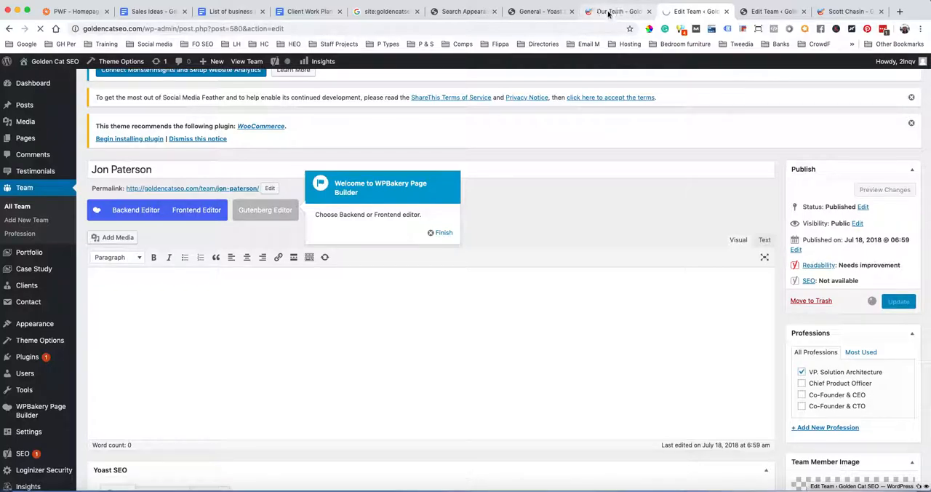
# Expand the Portfolio settings in Yoast's Content Types and open the Portfolio entries list in a new tab
pyautogui.click(608, 11)
pyautogui.click(535, 11)
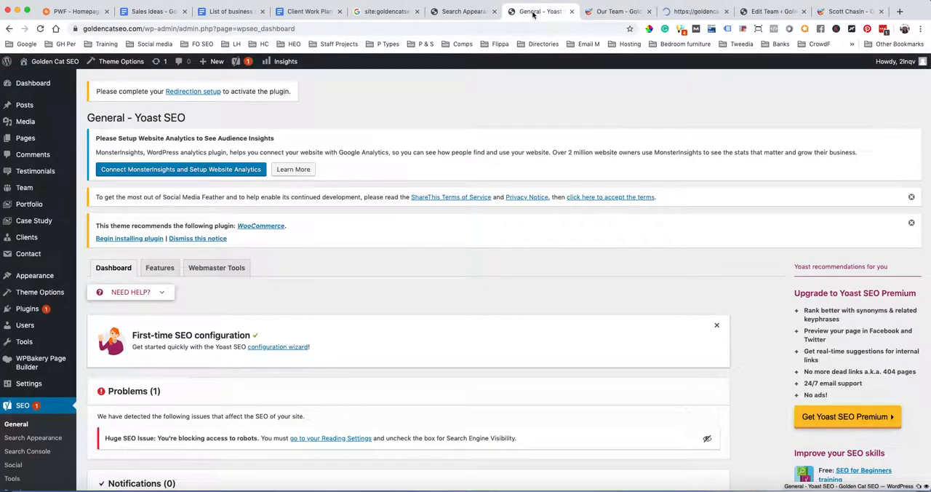
pyautogui.click(458, 12)
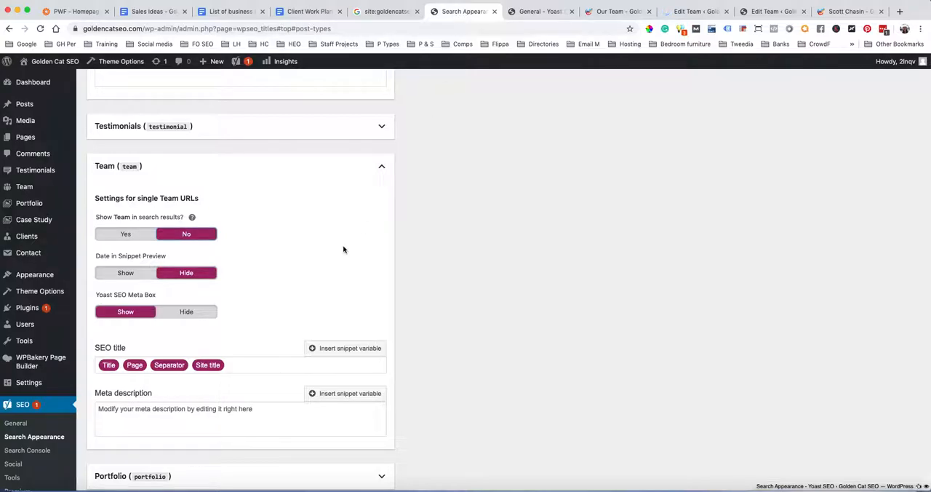
pyautogui.click(381, 169)
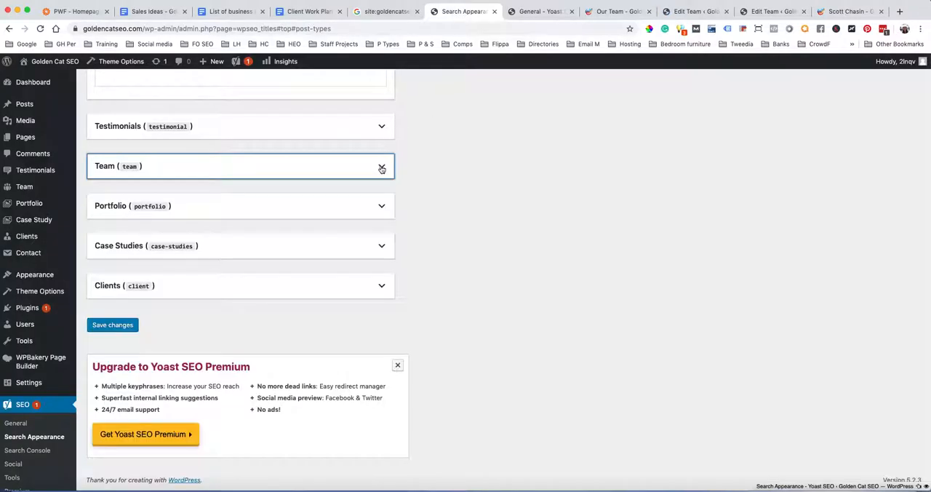
pyautogui.click(381, 208)
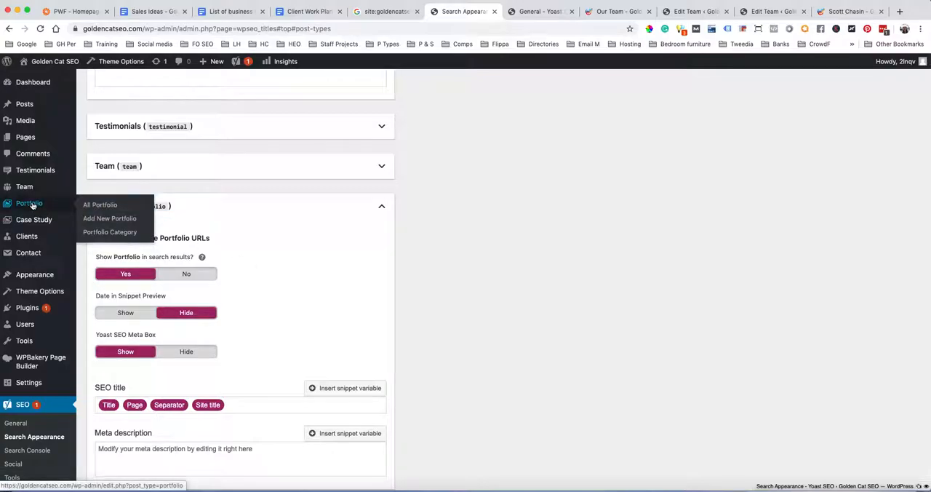
pyautogui.keyDown('super'); pyautogui.click(31, 205); pyautogui.keyUp('super')
pyautogui.click(489, 11)
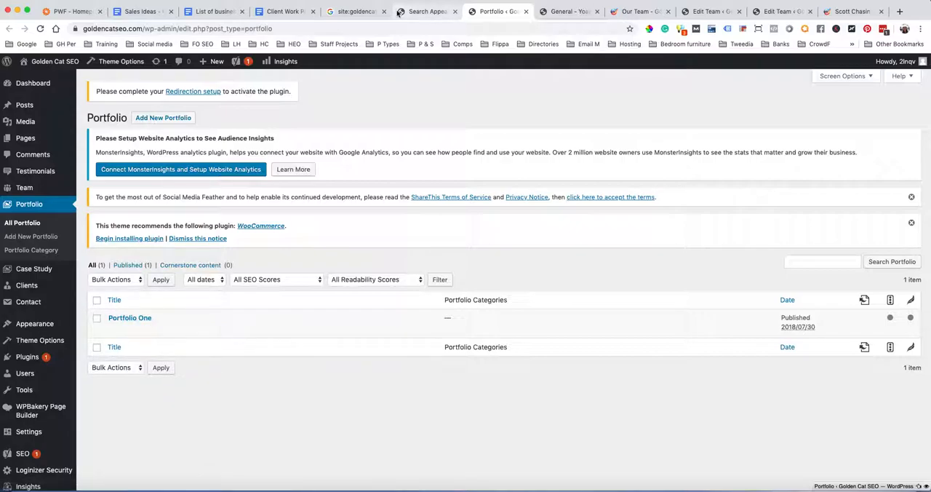
# Set Portfolio to 'No' for showing in search results in Yoast's search appearance settings and collapse its section
pyautogui.click(420, 16)
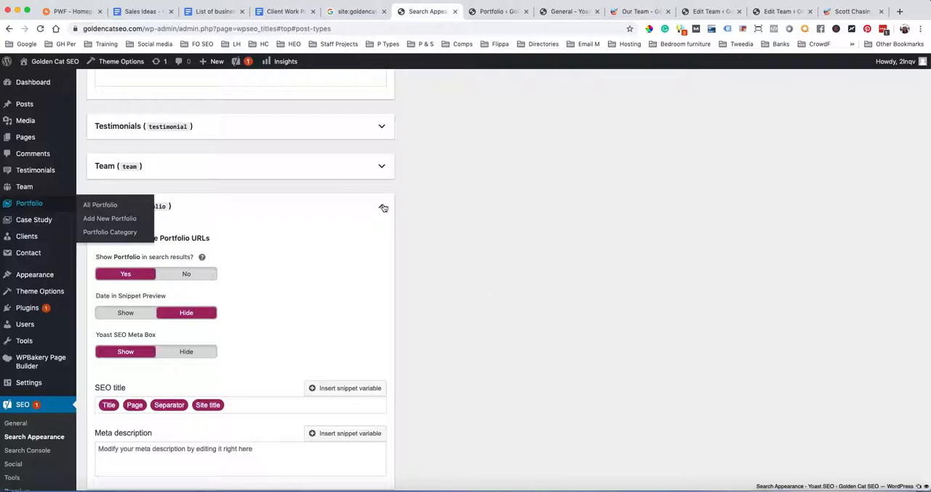
pyautogui.click(186, 274)
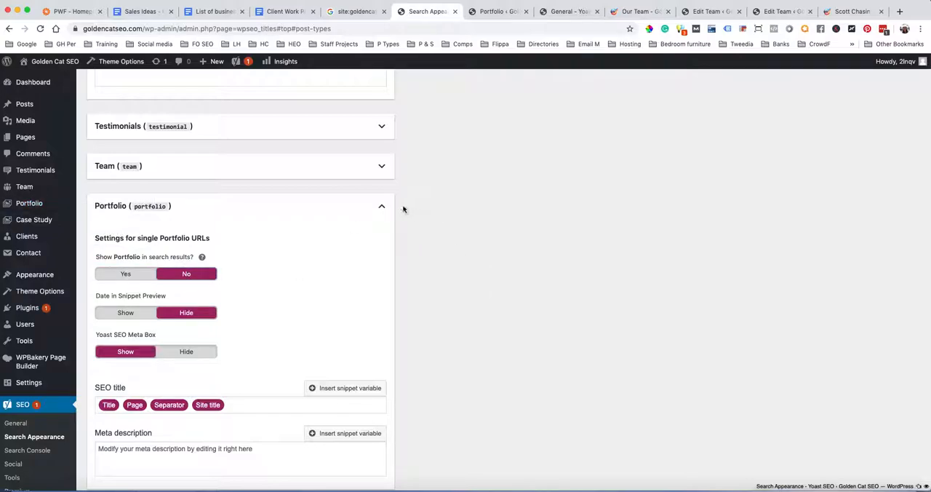
pyautogui.click(382, 207)
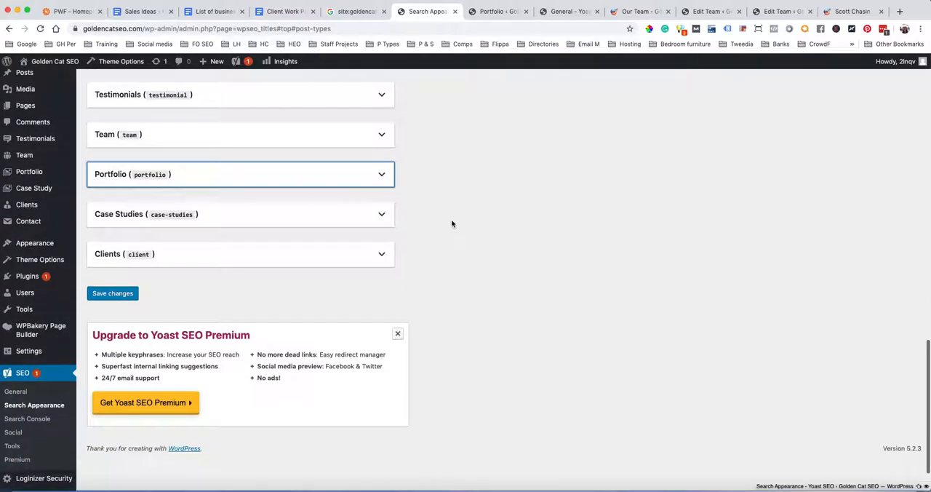
# Check Yoast's search appearance settings for Case Studies and go to the Case Studies page on the live site
pyautogui.click(382, 215)
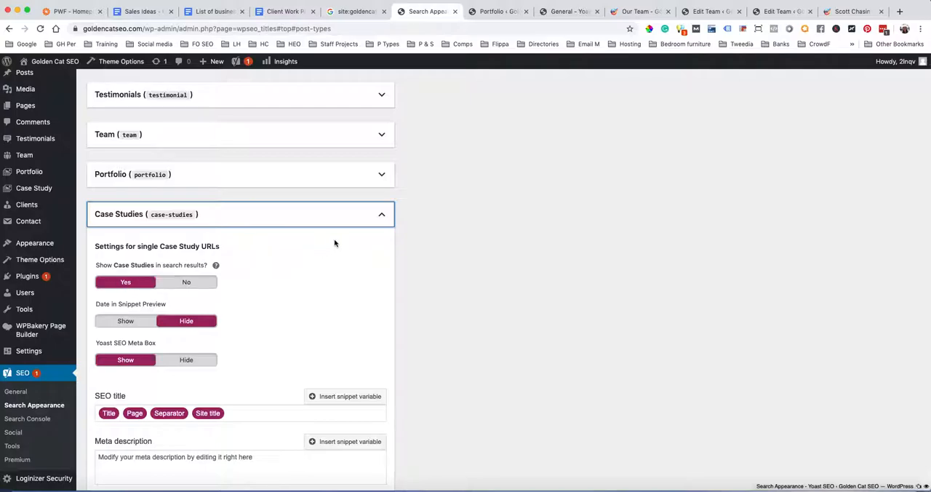
pyautogui.click(382, 215)
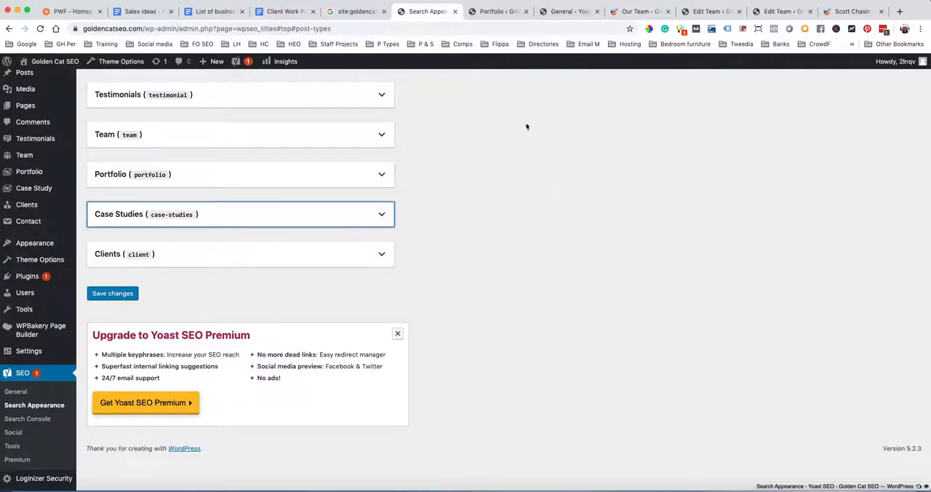
pyautogui.click(627, 11)
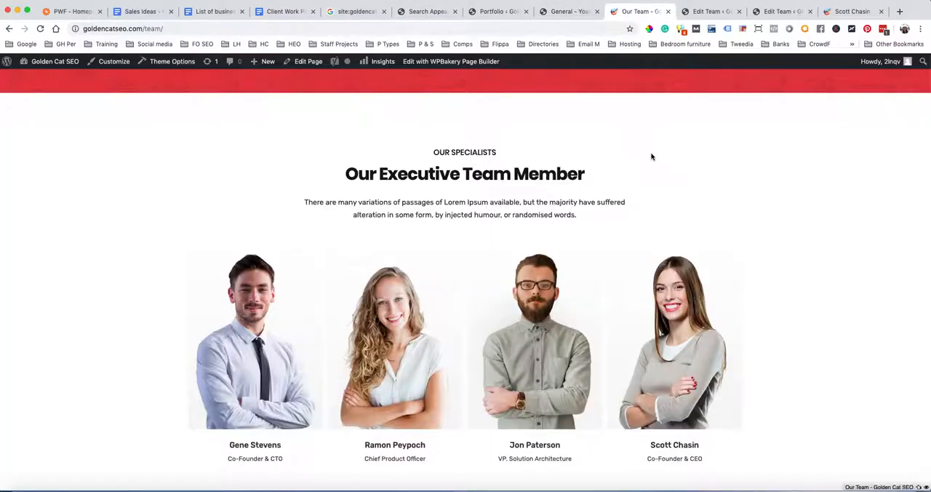
pyautogui.scroll(3, 651, 157)
pyautogui.moveTo(536, 118)
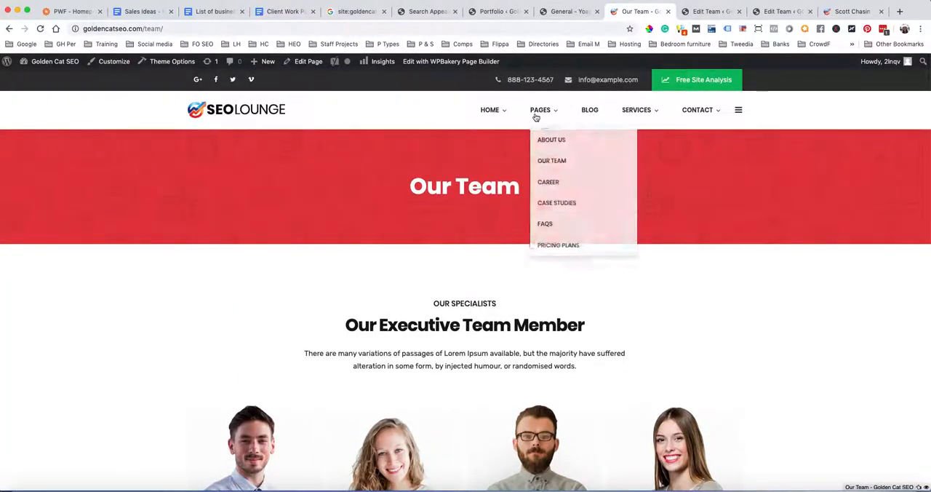
pyautogui.click(555, 203)
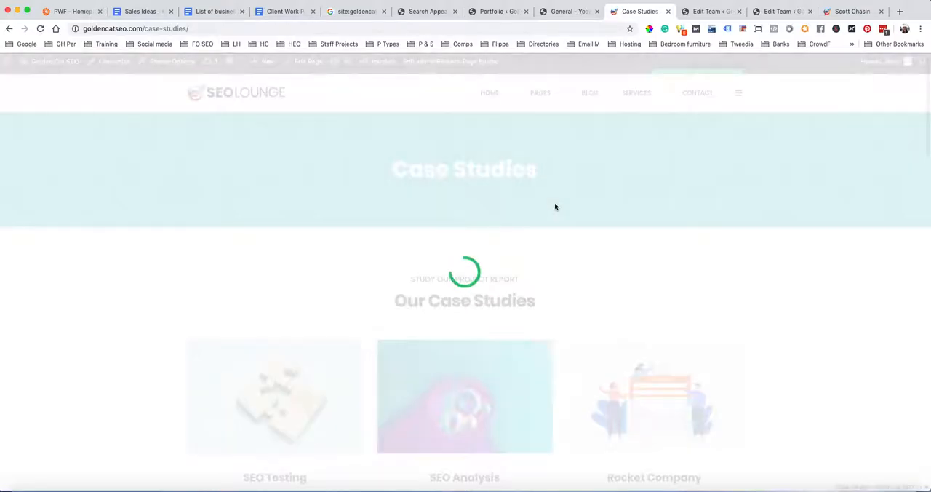
# Examine the case study listing on the live site and open the SEO Testing case study
pyautogui.scroll(-5, 554, 206)
pyautogui.scroll(-9, 554, 207)
pyautogui.scroll(-4, 554, 202)
pyautogui.scroll(18, 554, 203)
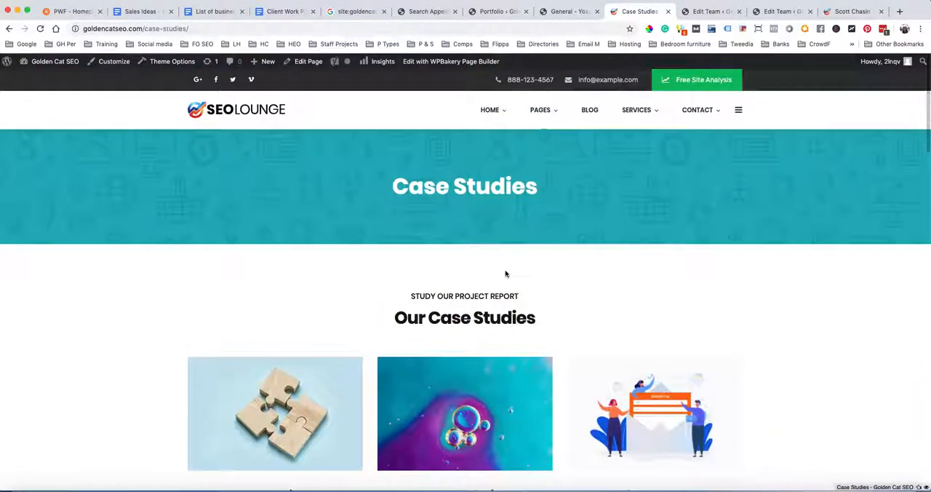
pyautogui.scroll(-3, 505, 274)
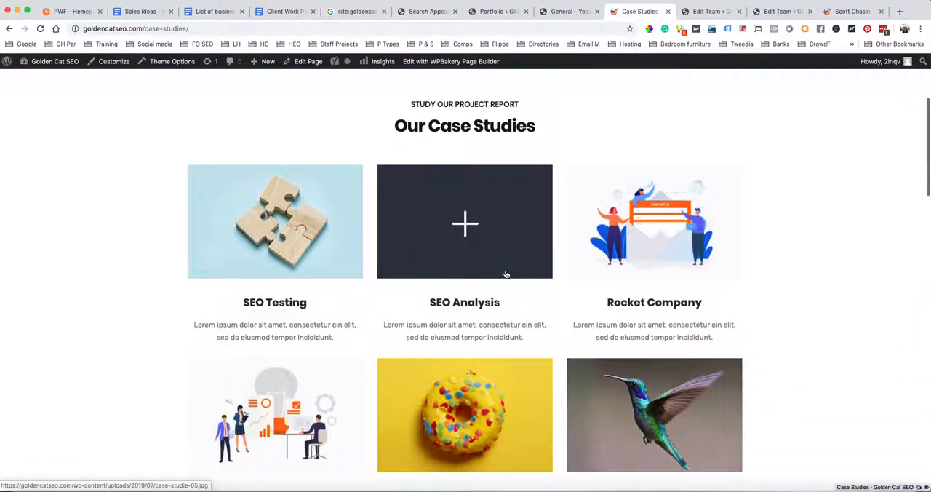
pyautogui.click(279, 306)
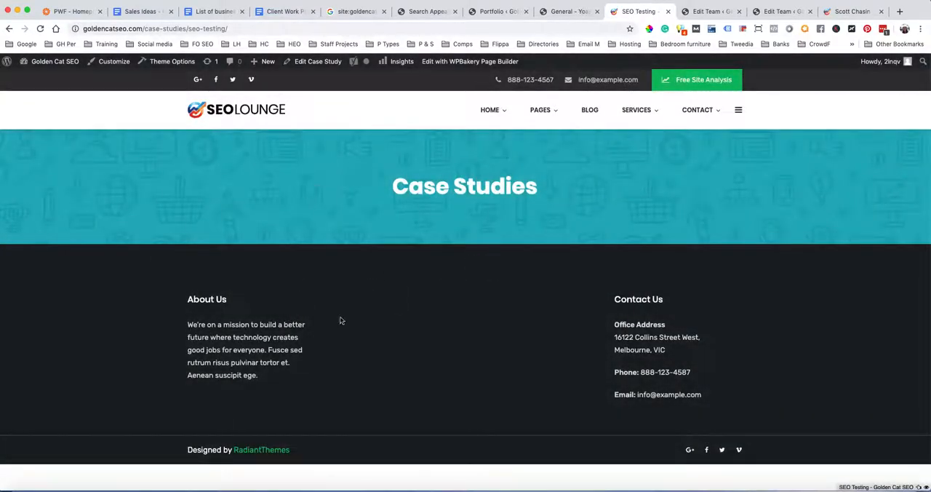
# Look over the SEO Testing case study page on the live site and return to the WordPress admin
pyautogui.scroll(-1, 458, 177)
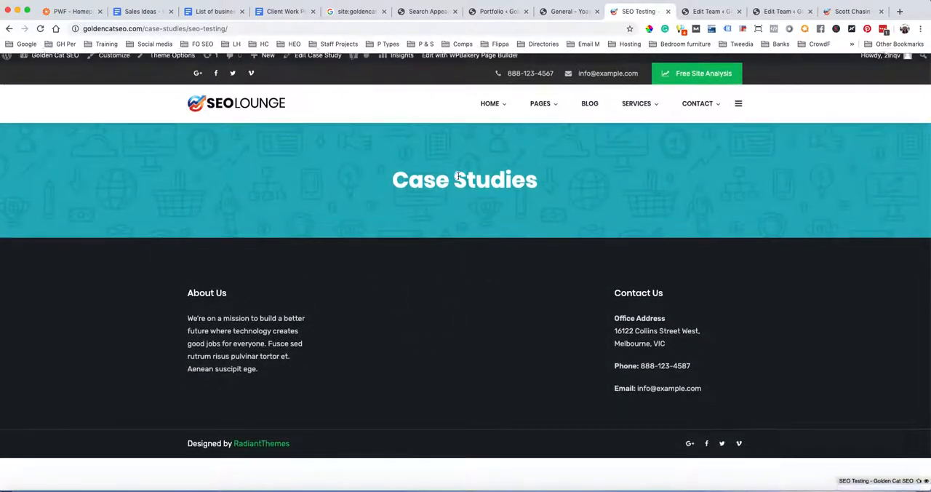
pyautogui.scroll(1, 461, 191)
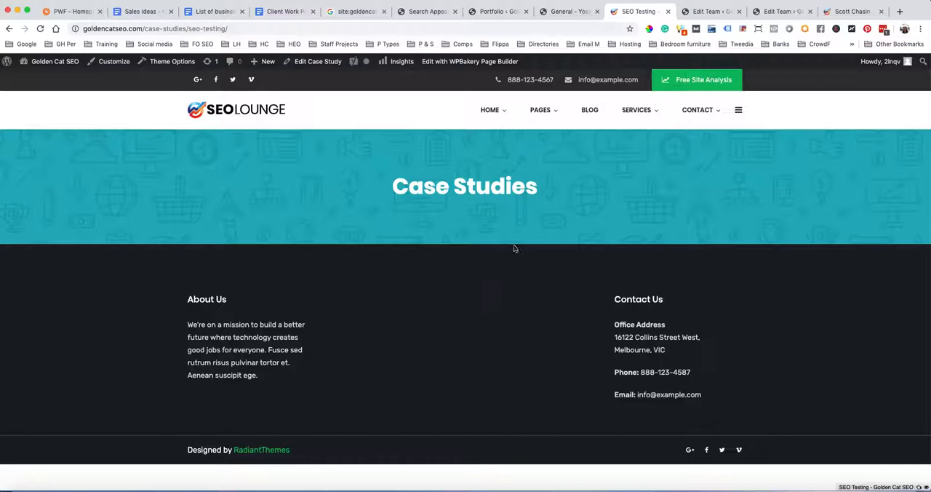
pyautogui.click(558, 12)
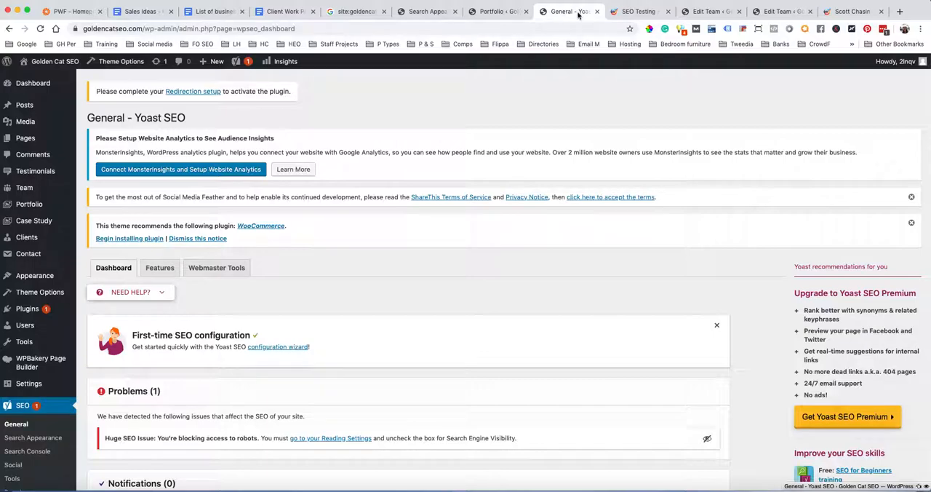
# Set Clients to 'No' for showing in search results in Yoast's Content Types settings and collapse its section
pyautogui.click(432, 11)
pyautogui.click(382, 255)
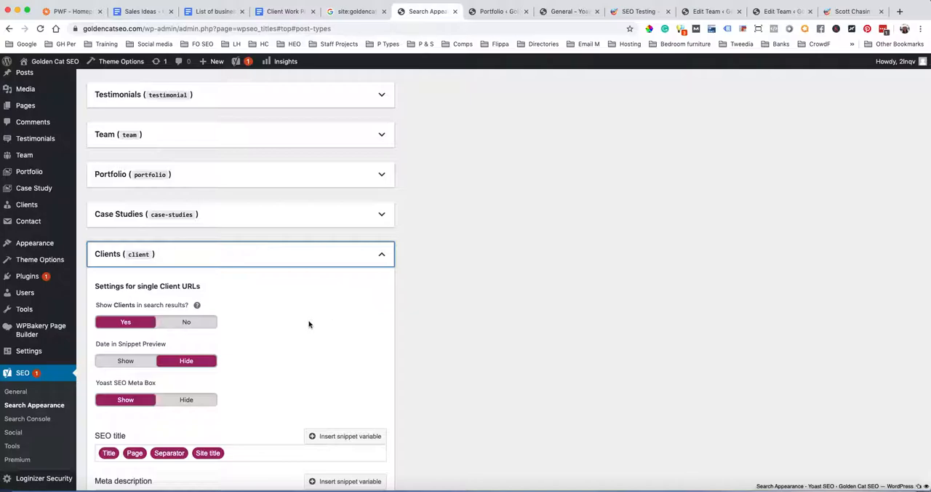
pyautogui.click(186, 323)
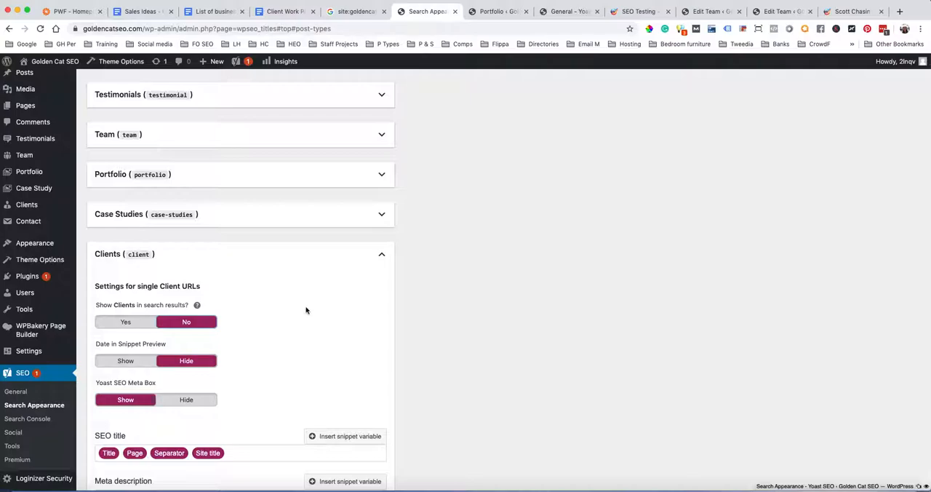
pyautogui.click(382, 256)
# Compare the entries in the live site's Pages menu with the content sections in the WordPress admin
pyautogui.scroll(10, 457, 272)
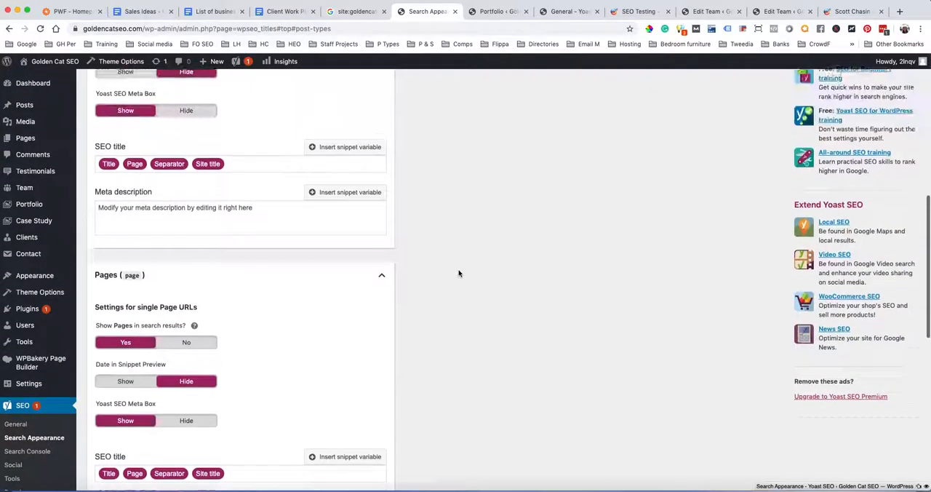
pyautogui.scroll(3, 458, 273)
pyautogui.click(630, 11)
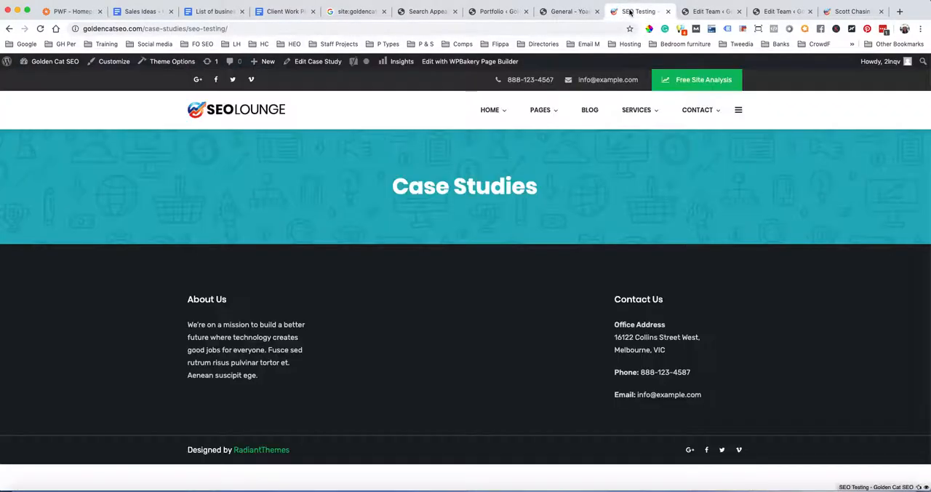
pyautogui.moveTo(545, 115)
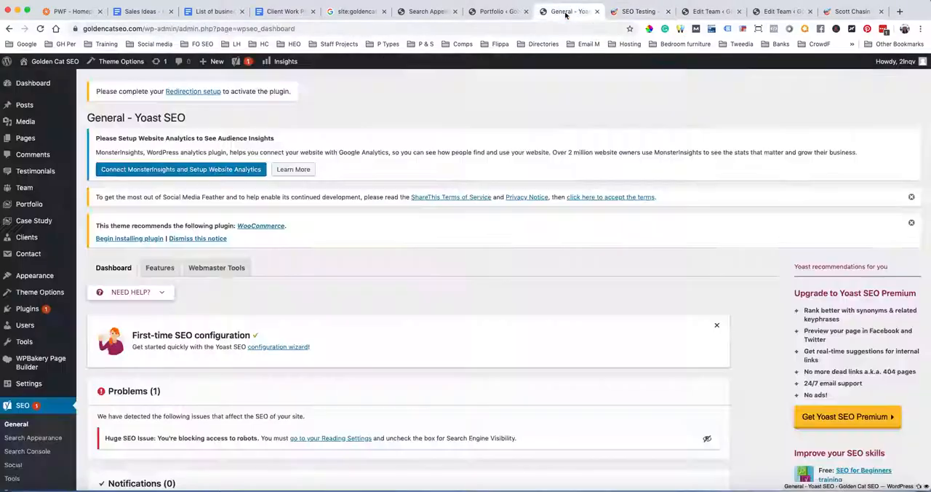
pyautogui.click(570, 11)
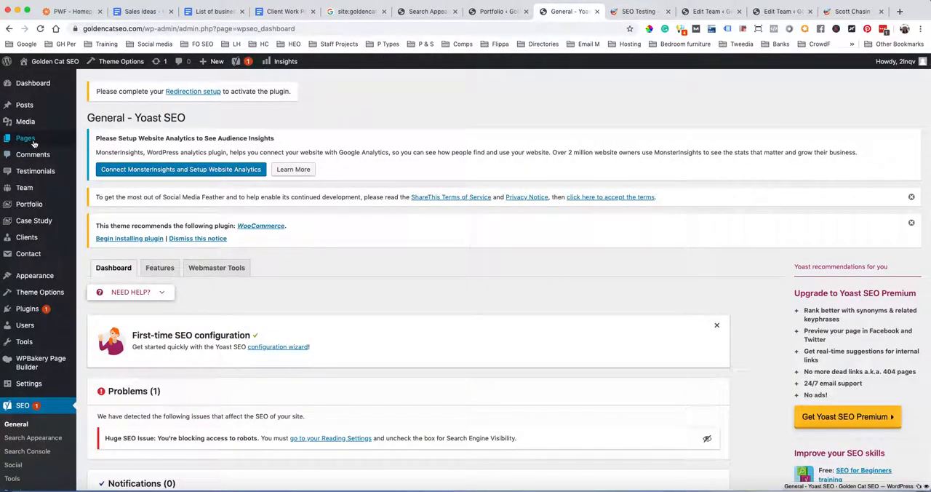
pyautogui.moveTo(28, 140)
# Review Yoast's search appearance settings for Posts and Pages against the custom content types in the WordPress admin
pyautogui.click(419, 13)
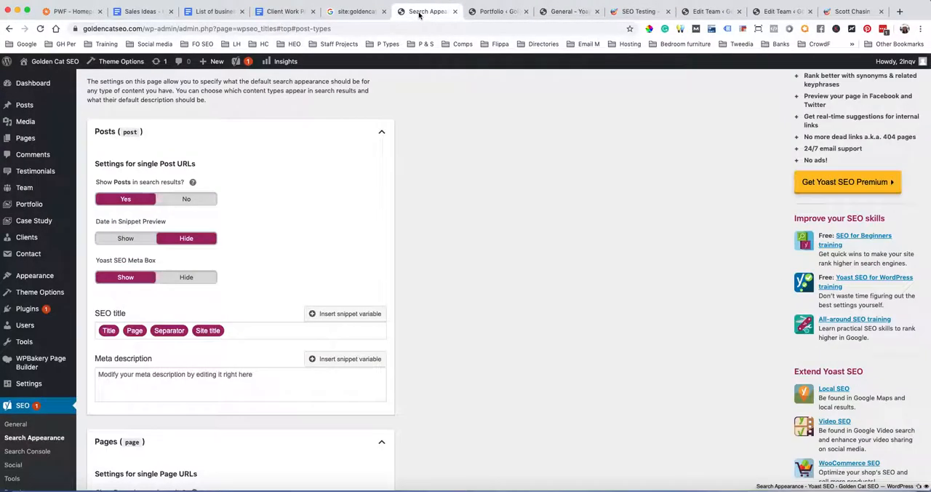
pyautogui.scroll(4, 254, 268)
pyautogui.scroll(-4, 254, 267)
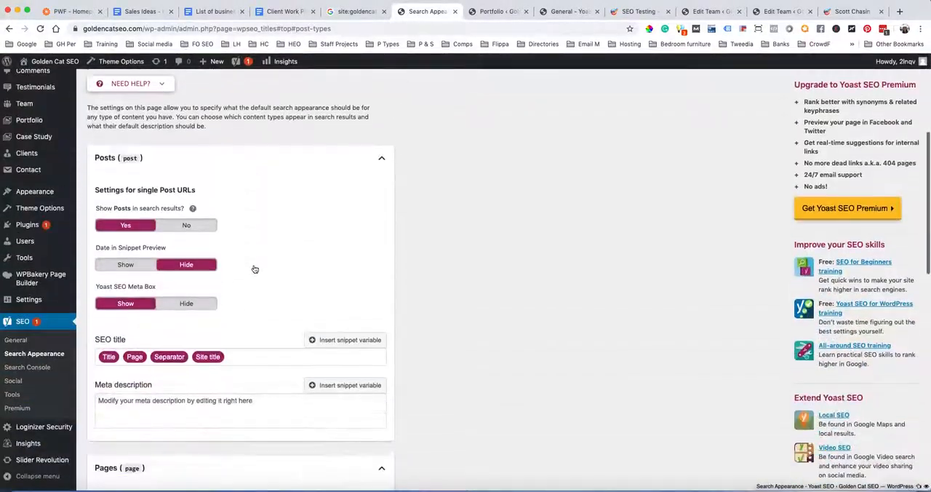
pyautogui.scroll(-1, 313, 266)
pyautogui.scroll(-5, 222, 224)
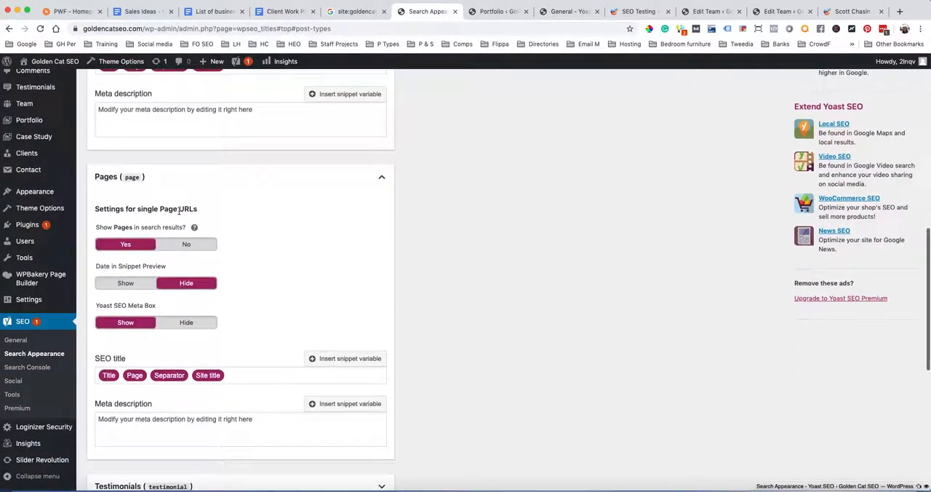
pyautogui.scroll(7, 182, 218)
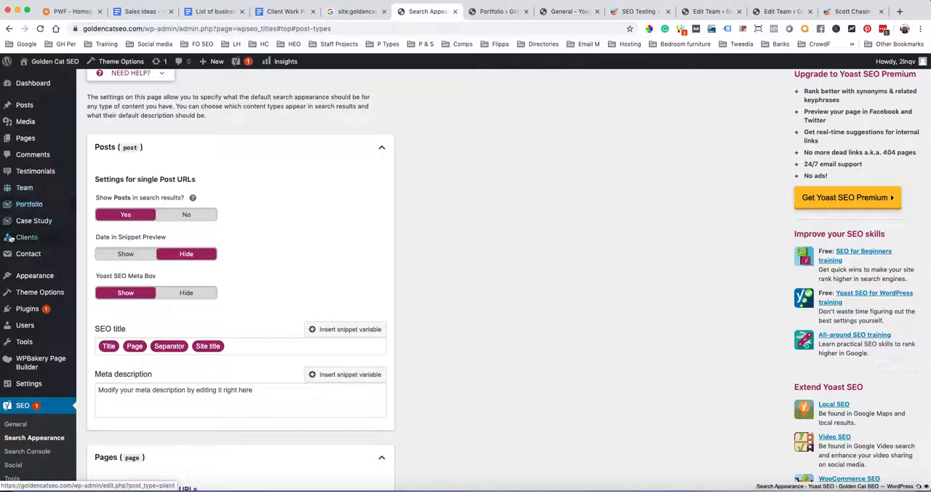
pyautogui.moveTo(45, 235)
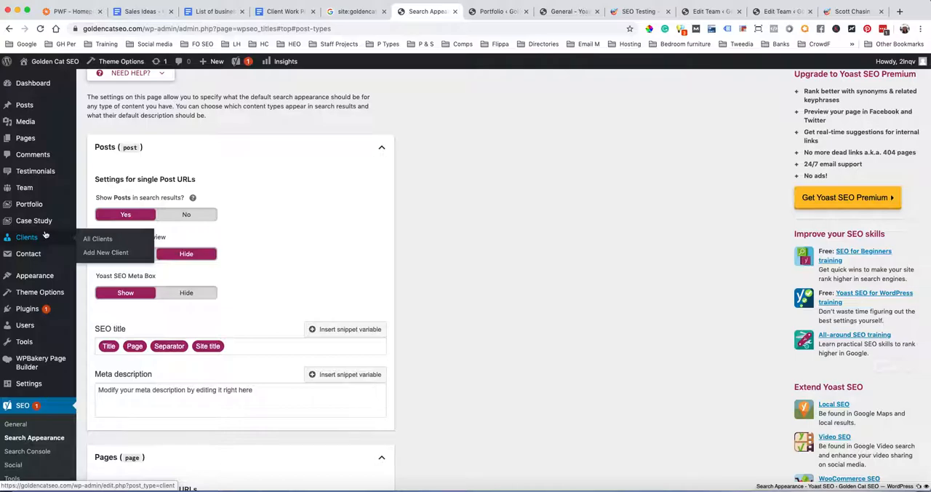
pyautogui.moveTo(29, 191)
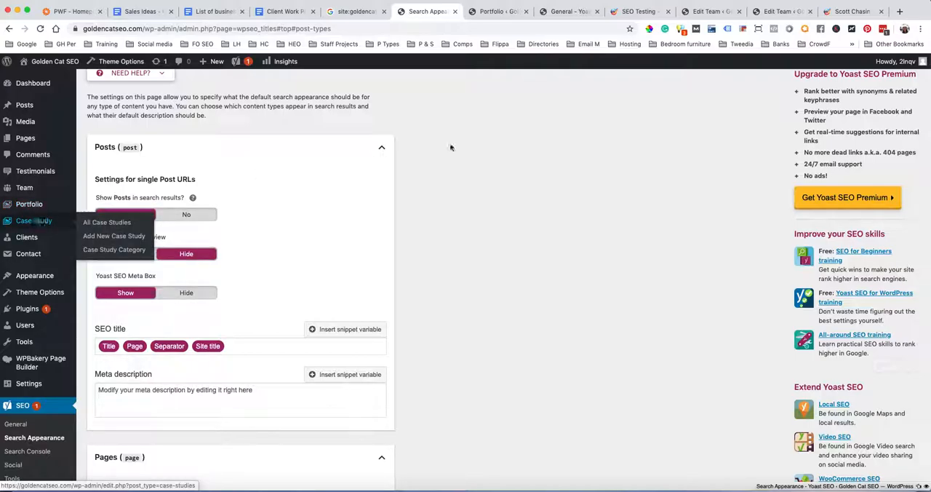
# Open the Case Studies page on the live site and look over its case study listing
pyautogui.click(638, 18)
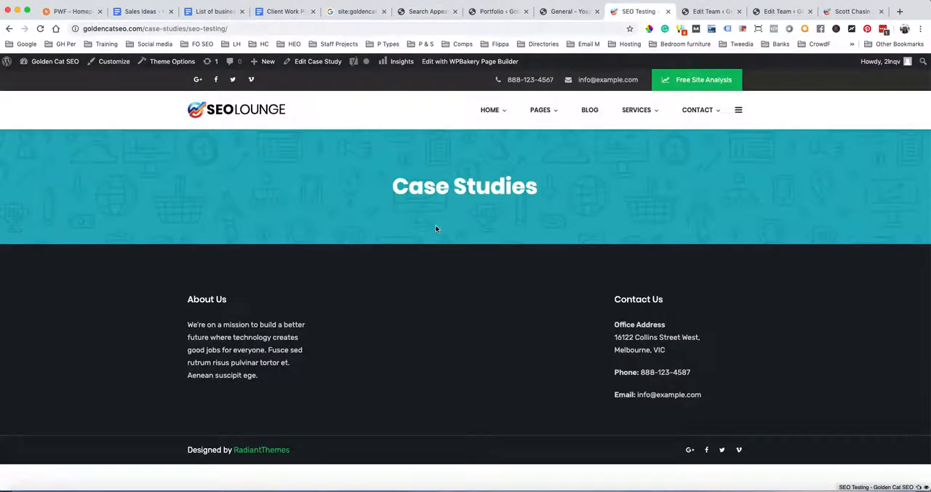
pyautogui.click(570, 12)
pyautogui.click(638, 12)
pyautogui.moveTo(545, 114)
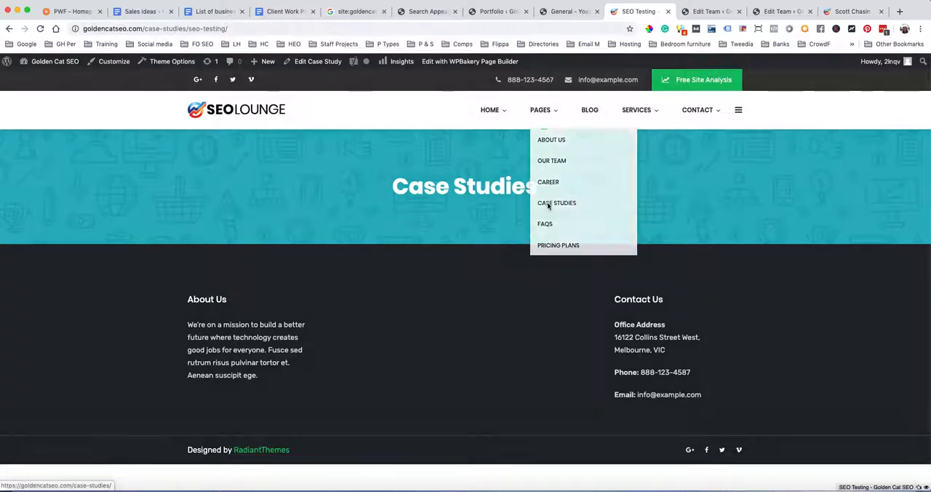
pyautogui.click(547, 205)
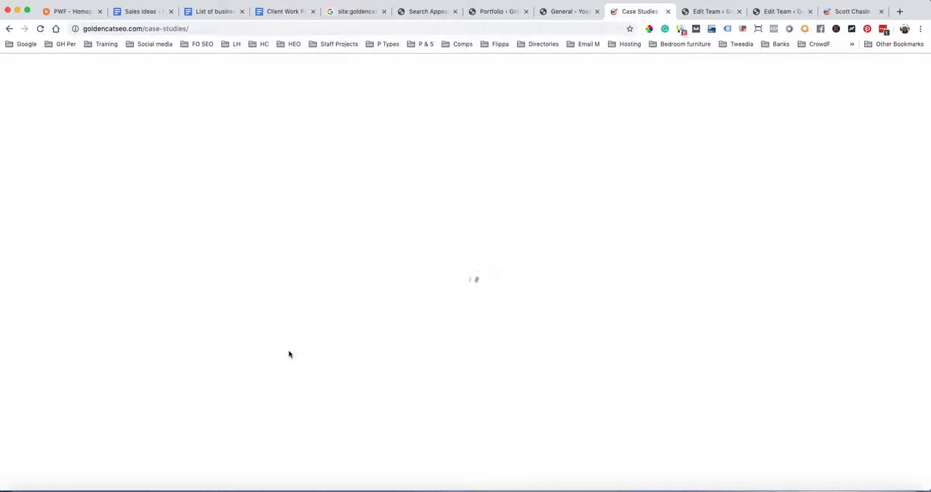
pyautogui.scroll(-3, 281, 339)
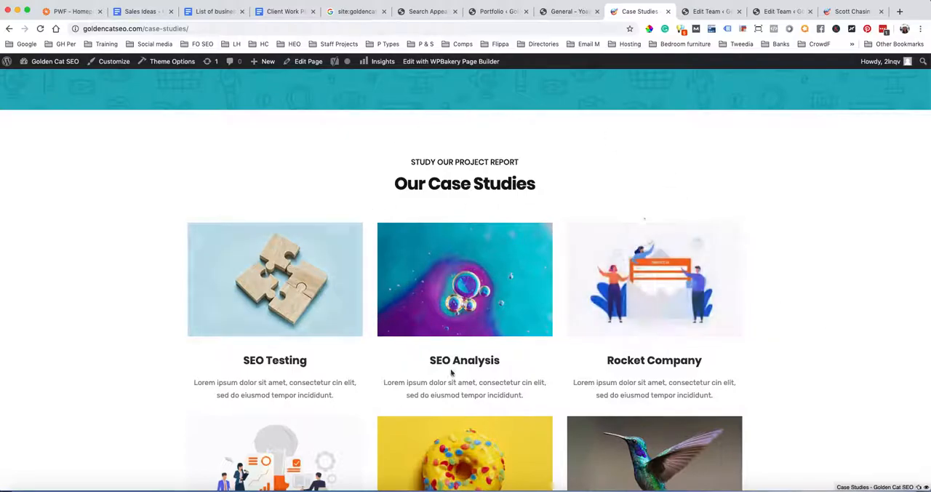
# Check the Portfolio entries list and return to Yoast's Content Types settings
pyautogui.click(565, 12)
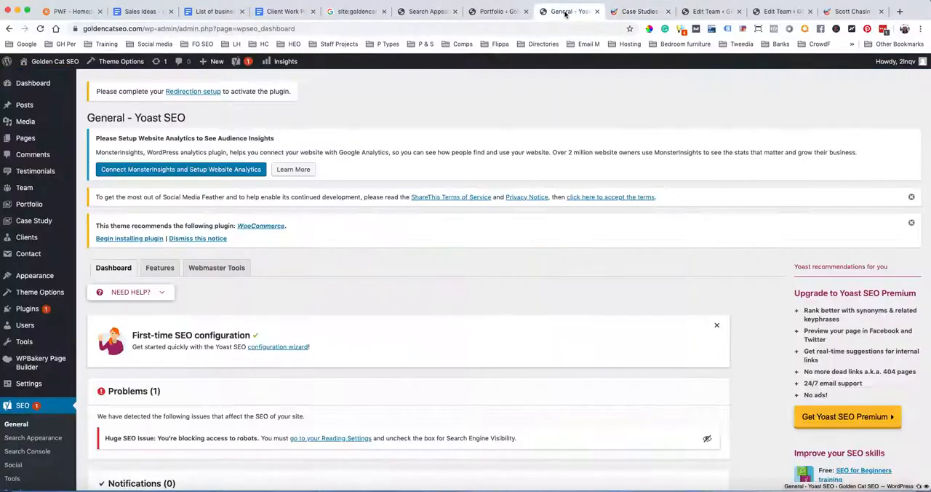
pyautogui.click(494, 14)
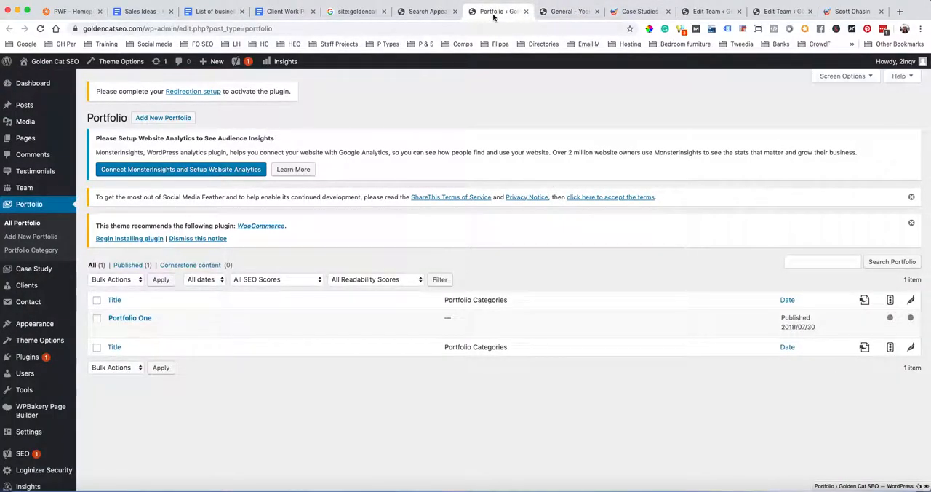
pyautogui.click(418, 12)
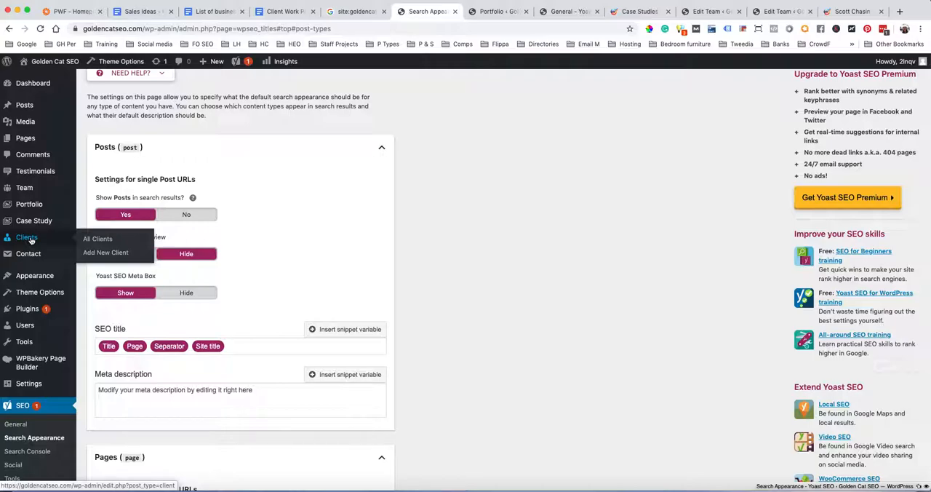
pyautogui.scroll(-1, 64, 267)
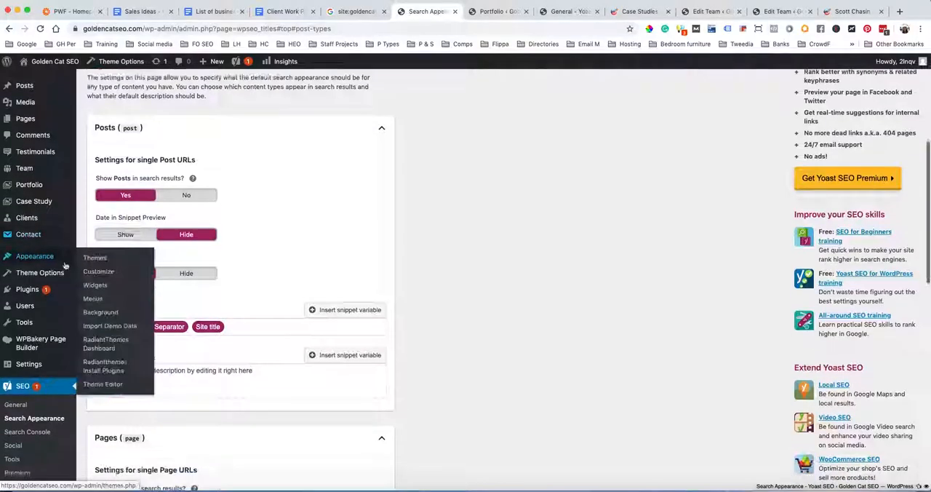
pyautogui.scroll(-1, 62, 265)
pyautogui.moveTo(54, 263)
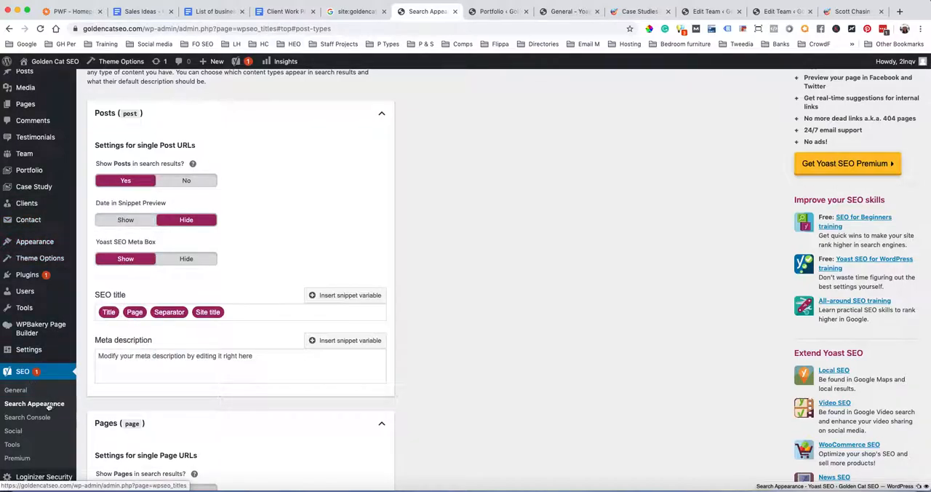
# Open Yoast's Media search appearance settings and check the option for redirecting attachment URLs to the attachment itself
pyautogui.scroll(5, 182, 414)
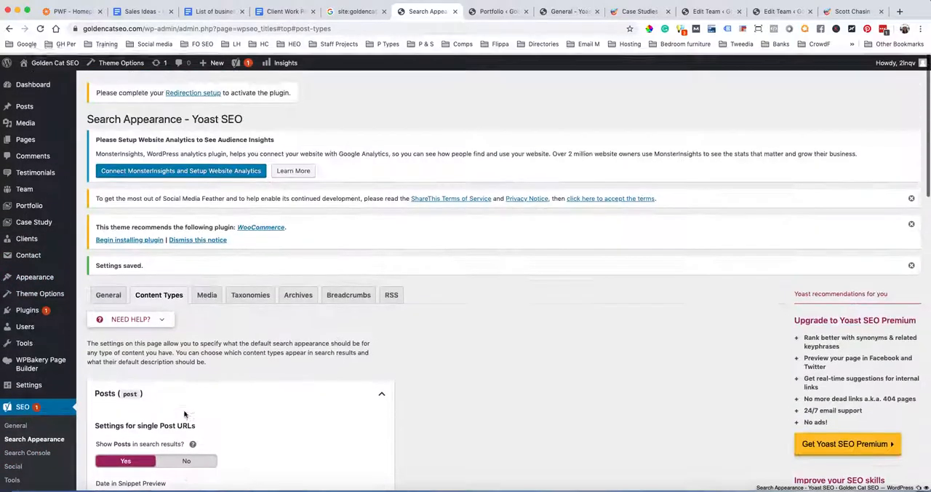
pyautogui.click(207, 294)
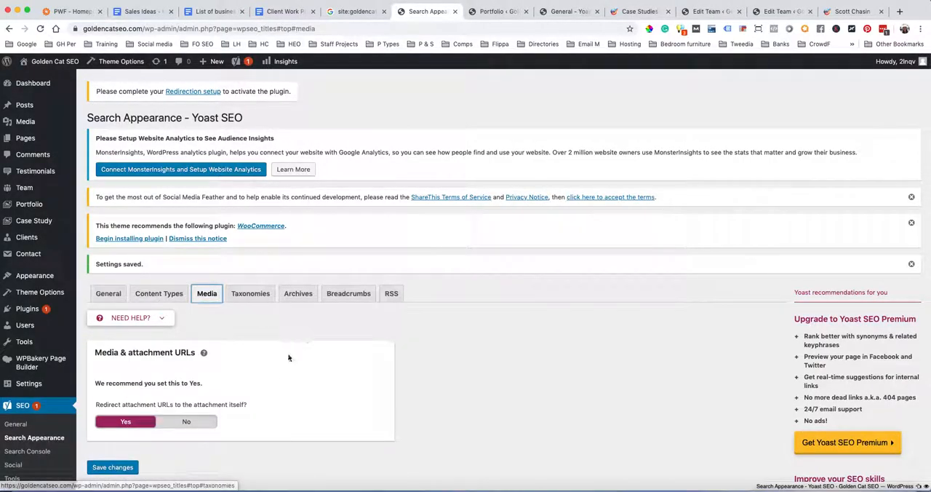
pyautogui.scroll(-2, 226, 378)
pyautogui.scroll(-1, 258, 390)
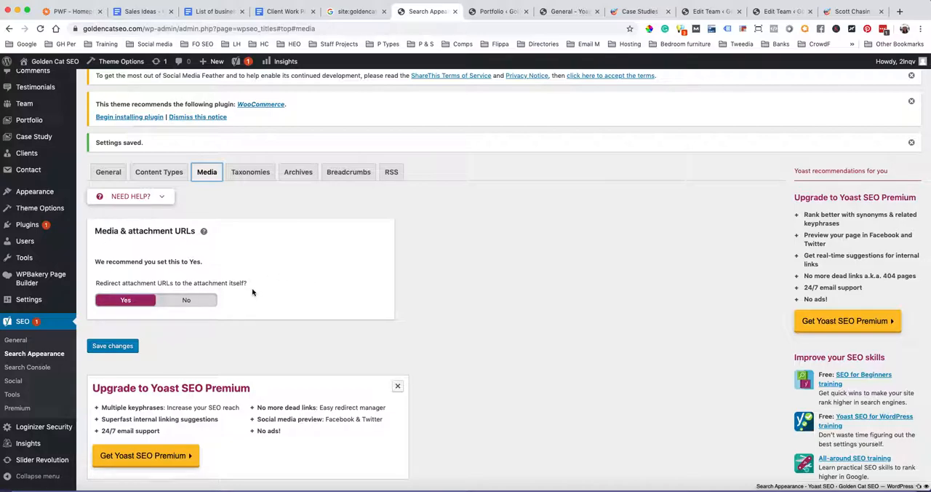
pyautogui.scroll(3, 252, 290)
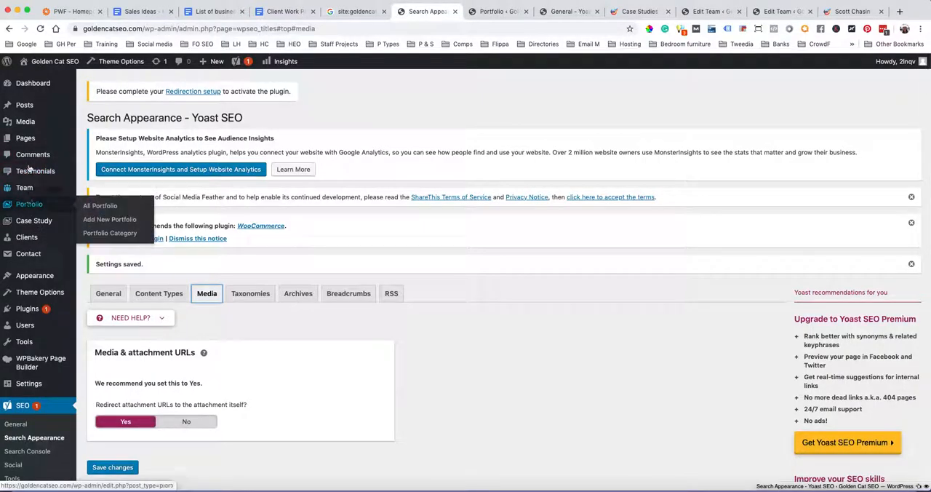
# Open the Media Library in a new tab and look through its uploaded images and files
pyautogui.keyDown('super'); pyautogui.click(25, 122); pyautogui.keyUp('super')
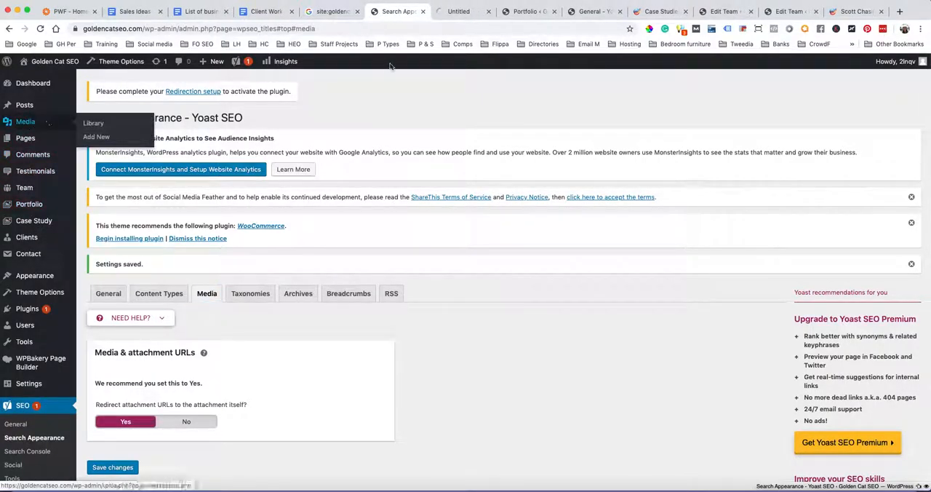
pyautogui.click(446, 16)
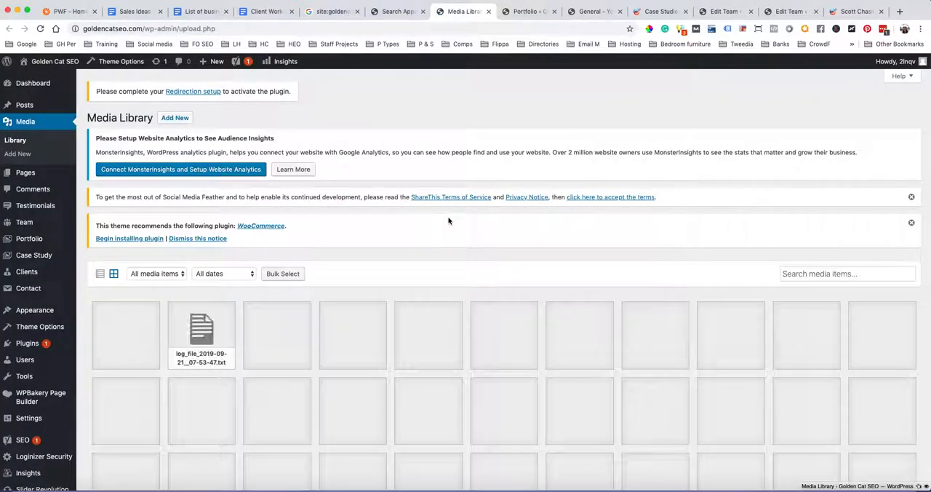
pyautogui.scroll(-4, 545, 251)
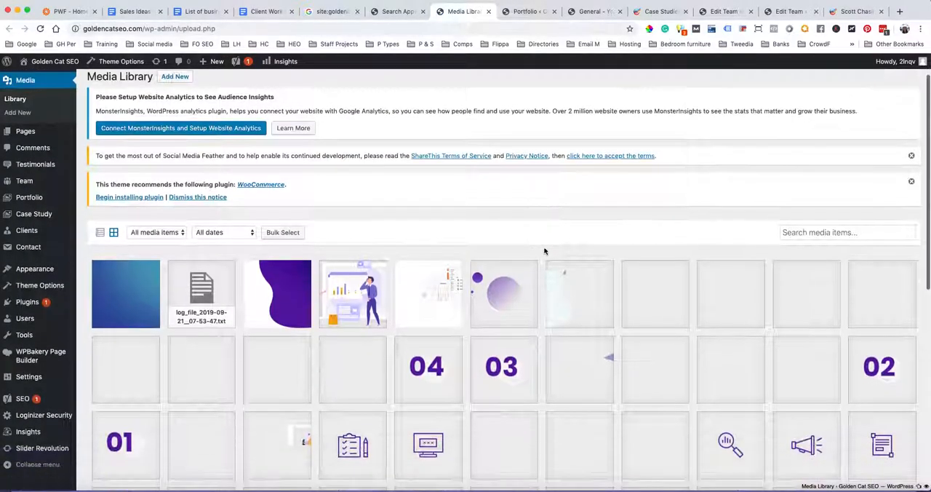
pyautogui.scroll(-4, 546, 252)
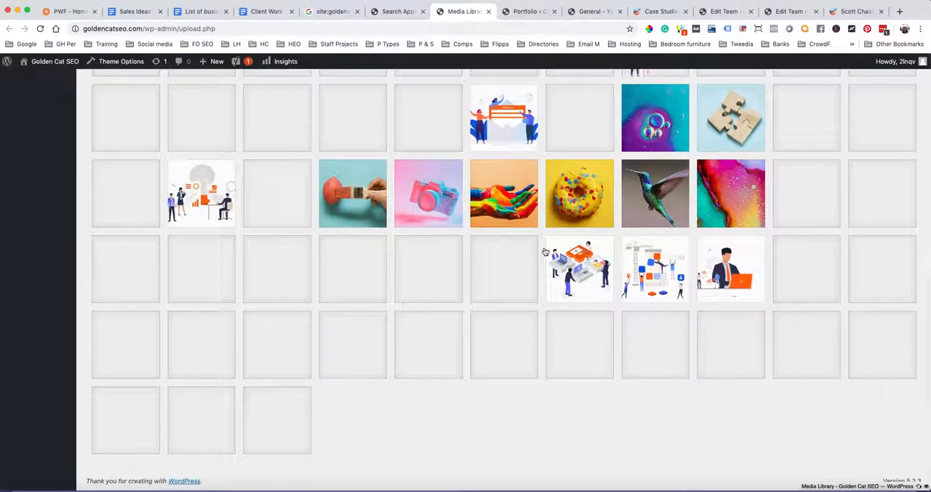
pyautogui.scroll(8, 546, 252)
pyautogui.scroll(-8, 546, 252)
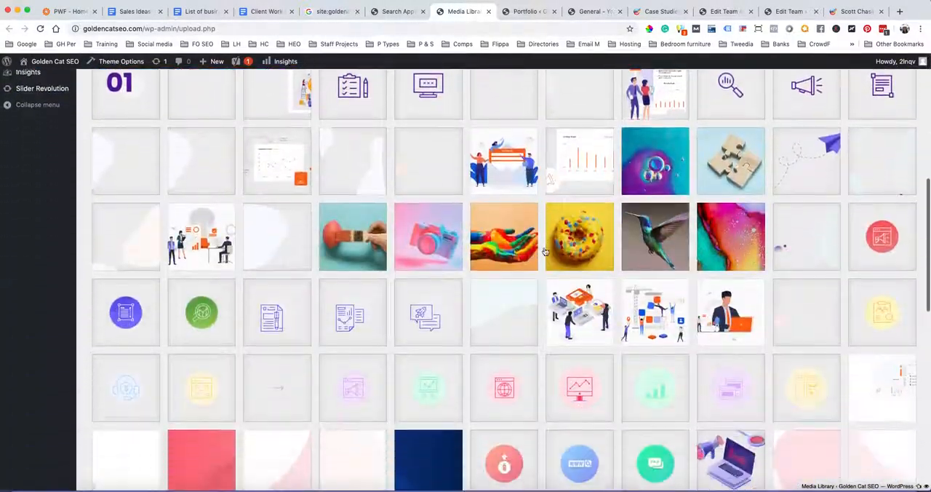
pyautogui.scroll(-15, 545, 252)
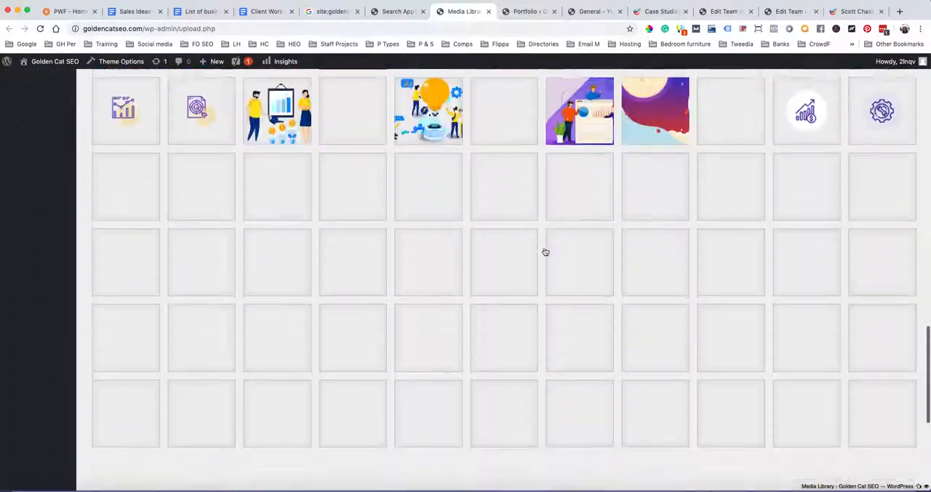
pyautogui.scroll(-10, 546, 252)
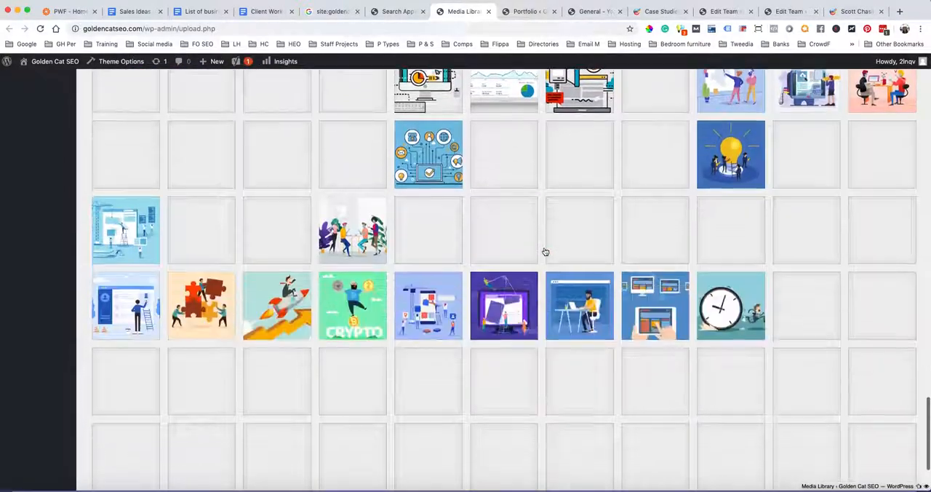
# Look through the rest of the Media Library down to its last images and return to the start of the grid
pyautogui.scroll(-10, 545, 252)
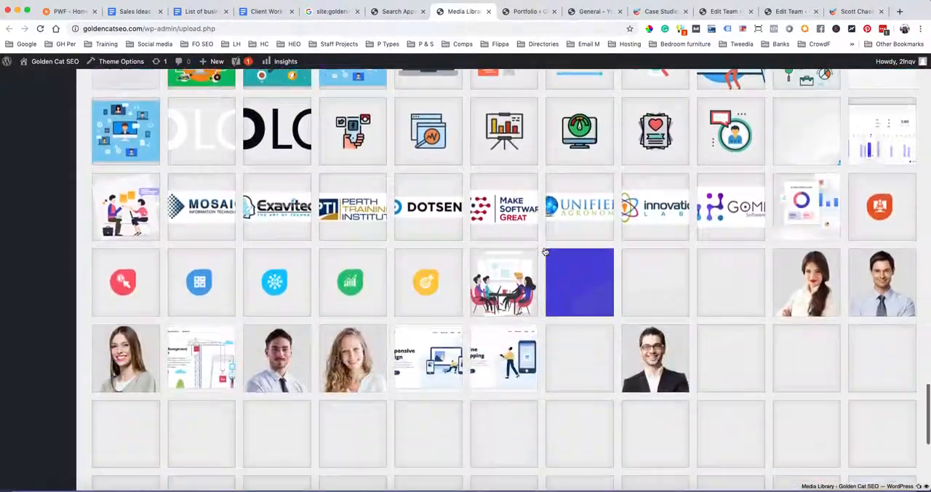
pyautogui.scroll(-10, 545, 251)
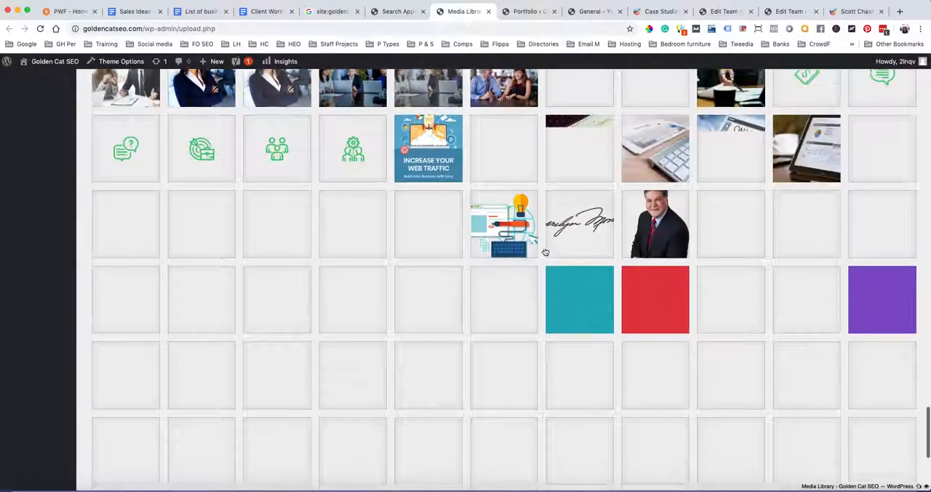
pyautogui.scroll(-10, 545, 251)
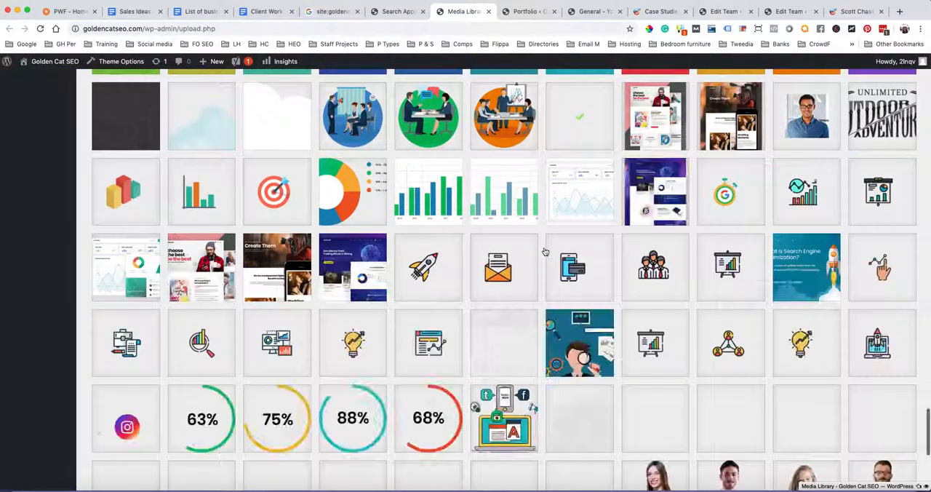
pyautogui.scroll(-5, 545, 252)
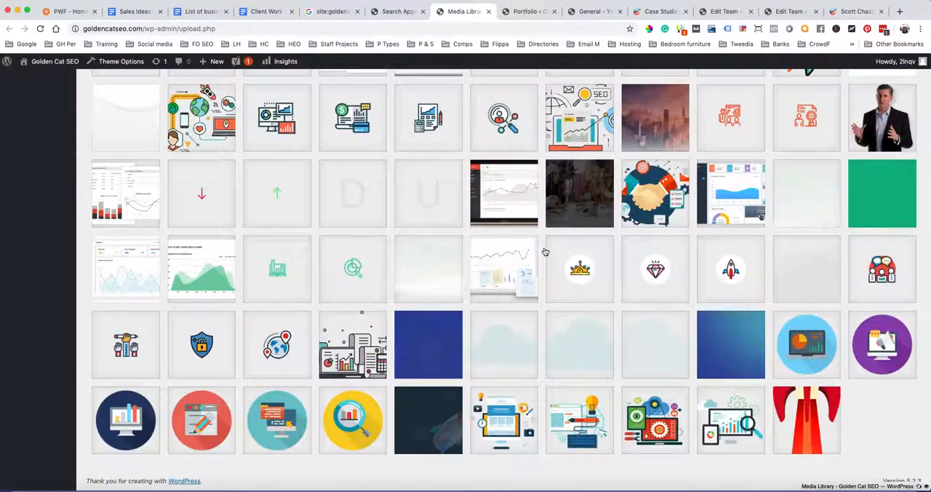
pyautogui.scroll(-10, 545, 252)
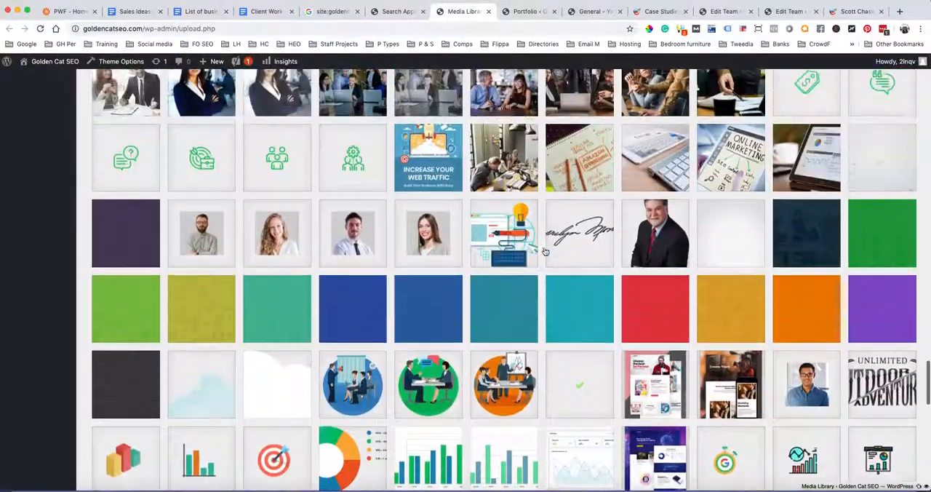
pyautogui.scroll(20, 545, 251)
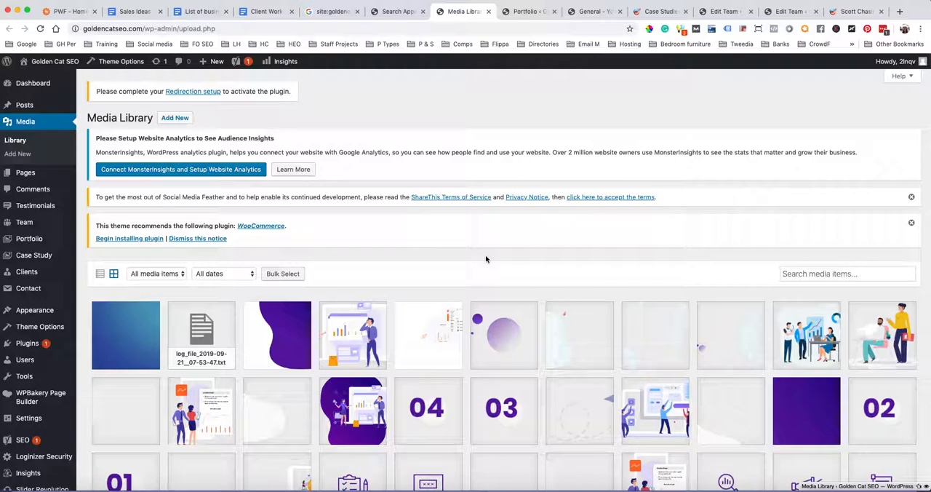
# Open the attachment details of home-15-banner-simage-new.png and copy its file link
pyautogui.click(345, 334)
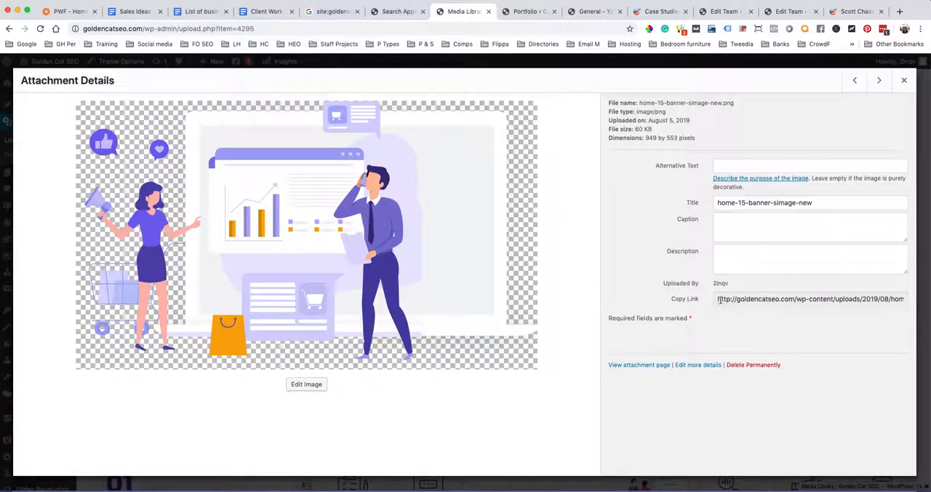
pyautogui.moveTo(718, 301)
pyautogui.mouseDown()
pyautogui.moveTo(916, 307)
pyautogui.moveTo(732, 291)
pyautogui.moveTo(702, 299)
pyautogui.mouseUp()
pyautogui.click(905, 303)
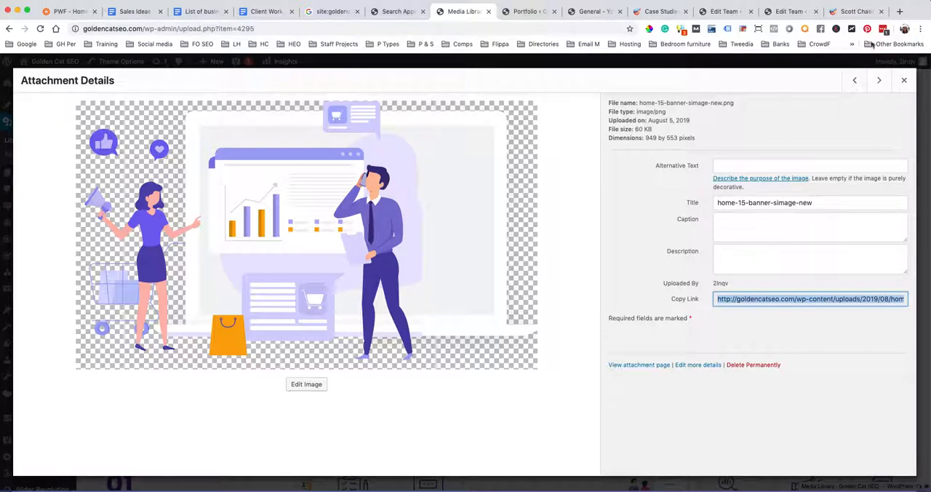
# View the banner image at its copied URL in a new browser tab, and close both that tab and the attachment details
pyautogui.click(900, 11)
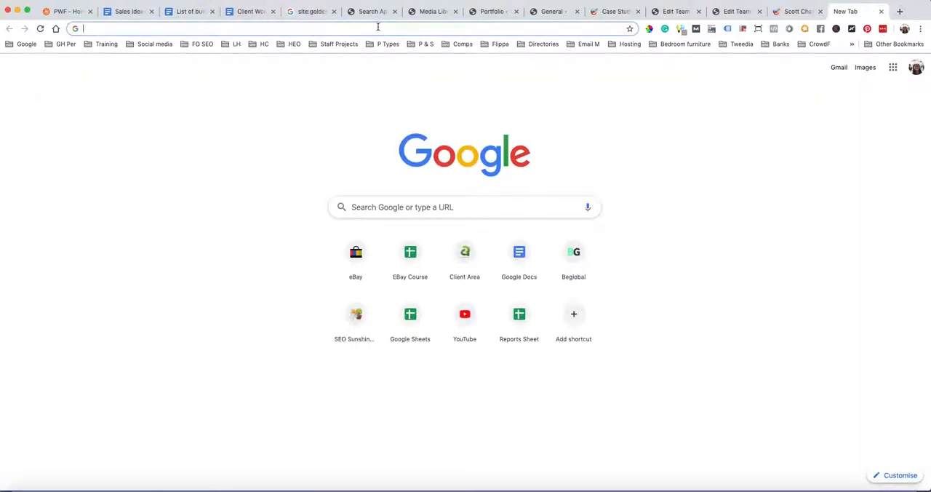
pyautogui.press('super+v')
pyautogui.press('Return')
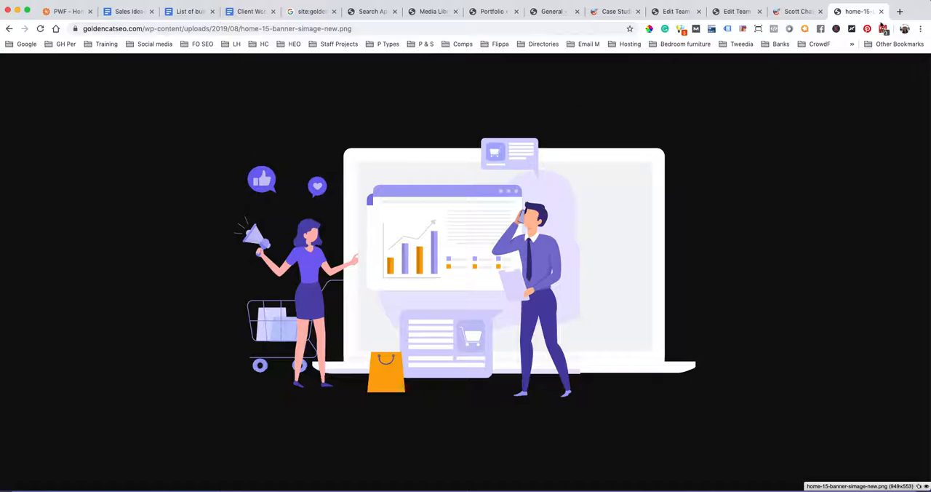
pyautogui.click(880, 12)
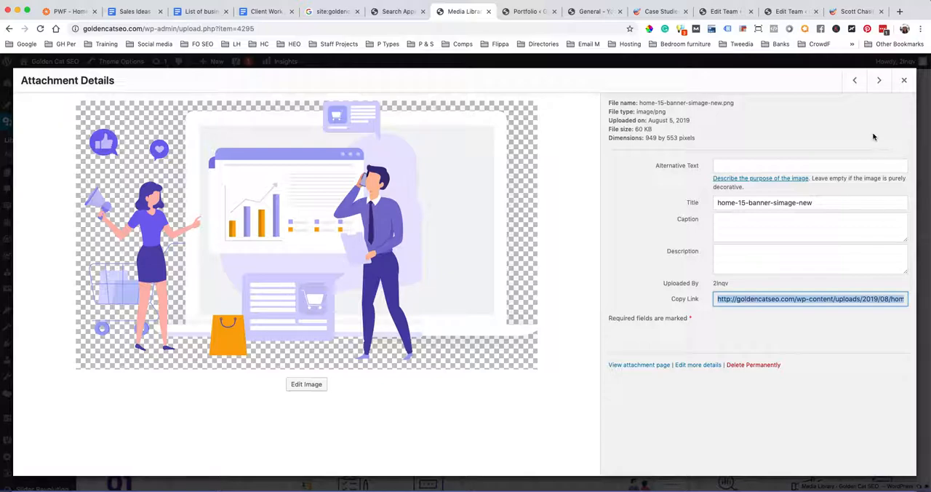
pyautogui.click(903, 82)
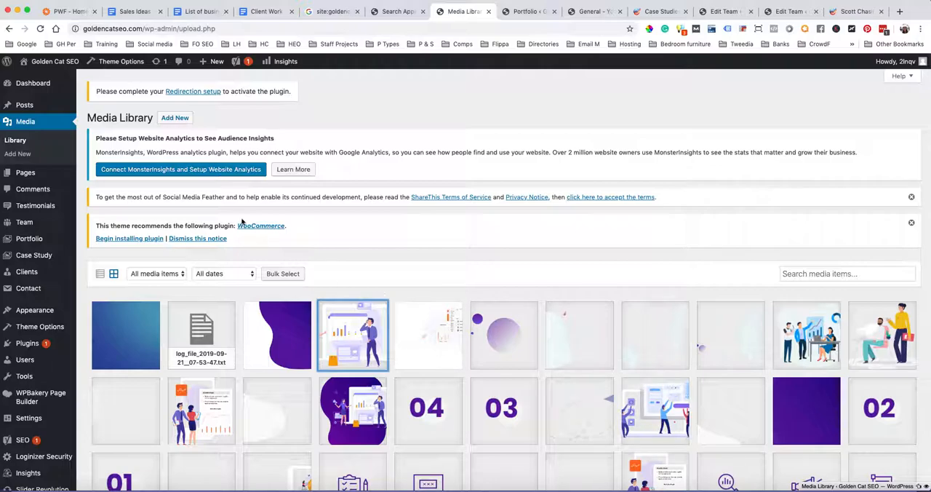
# Return to Yoast's Search Appearance page and review the Categories options in its Taxonomies settings
pyautogui.click(384, 13)
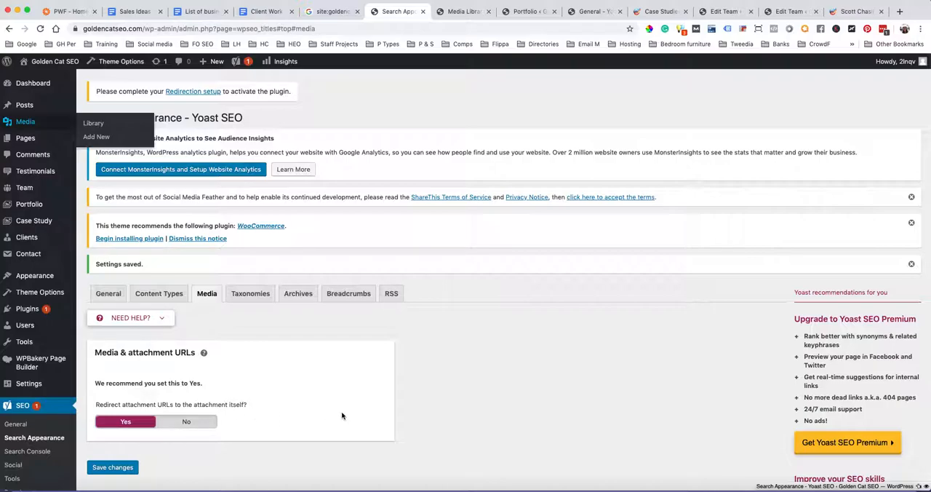
pyautogui.click(256, 294)
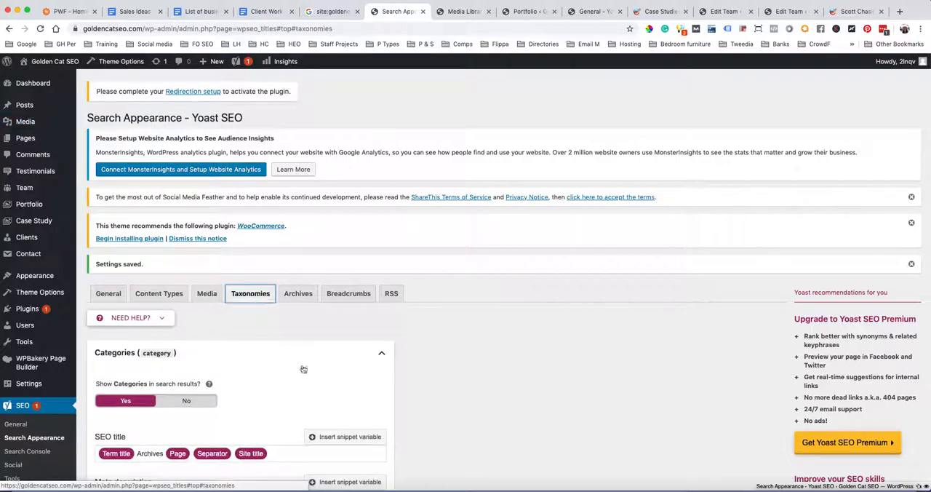
pyautogui.scroll(-5, 331, 378)
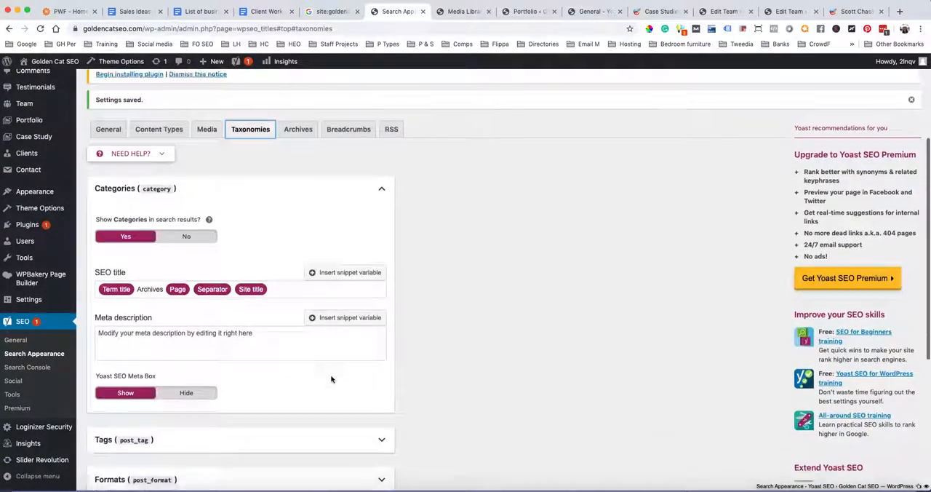
pyautogui.scroll(6, 331, 379)
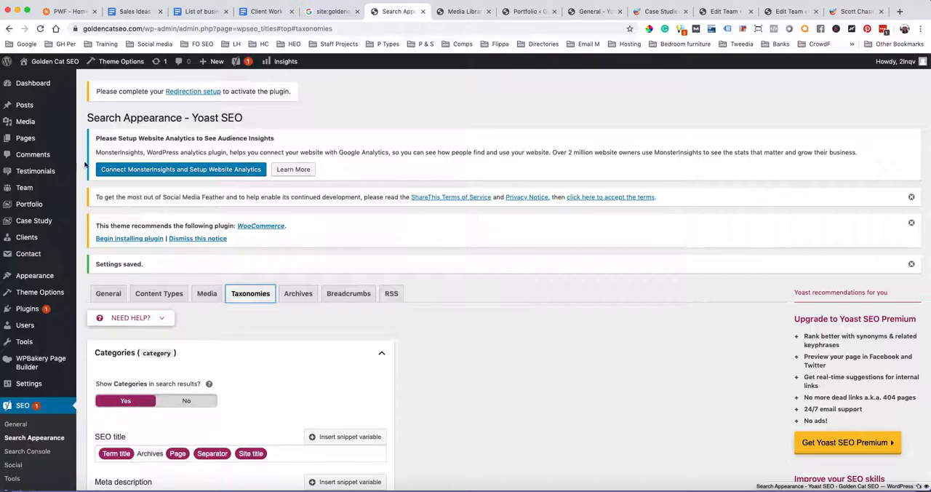
# Open the post Categories page in a new tab and look over the list of categories
pyautogui.moveTo(35, 106)
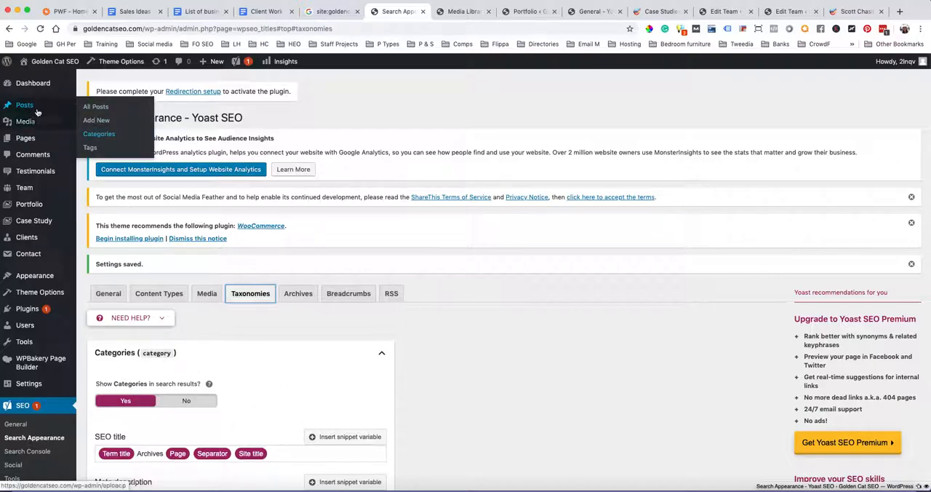
pyautogui.keyDown('super'); pyautogui.click(106, 133); pyautogui.keyUp('super')
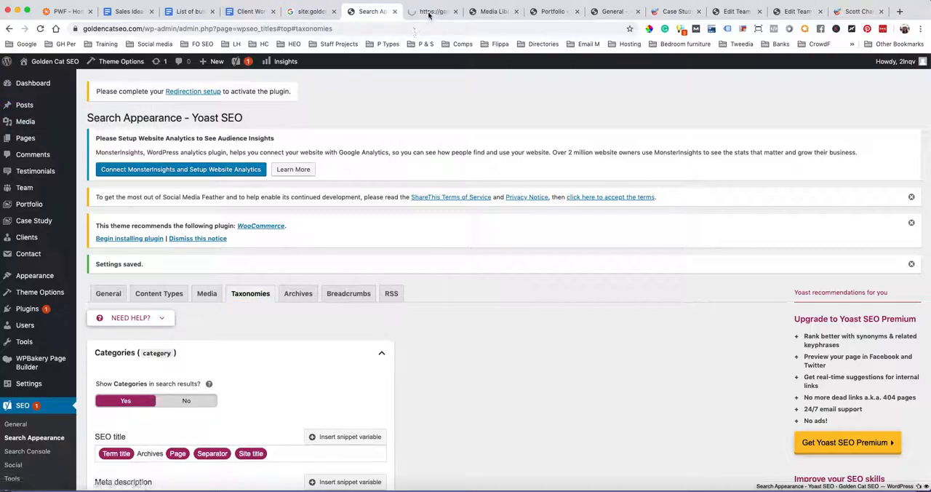
pyautogui.click(420, 13)
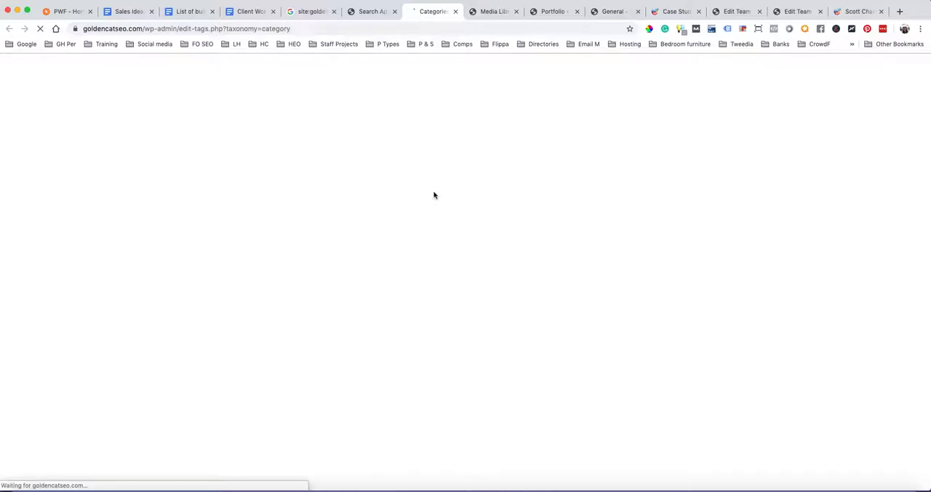
pyautogui.scroll(-3, 434, 195)
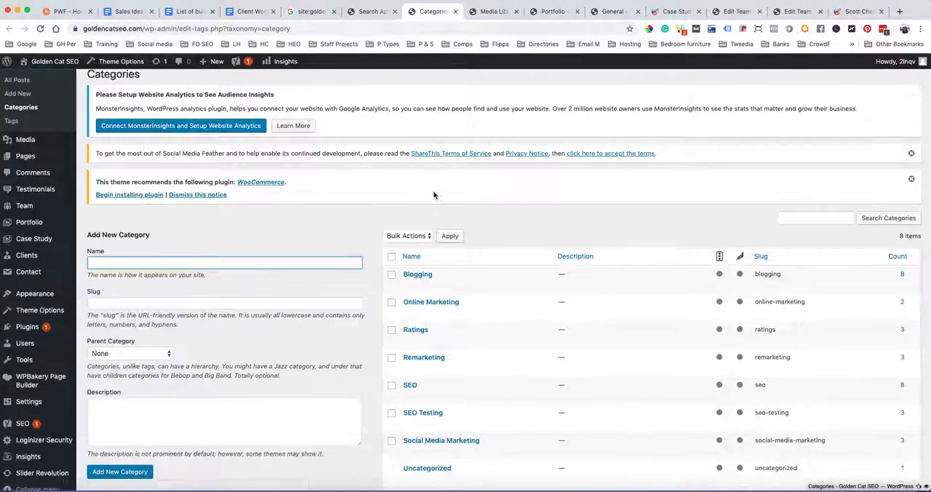
pyautogui.scroll(3, 434, 194)
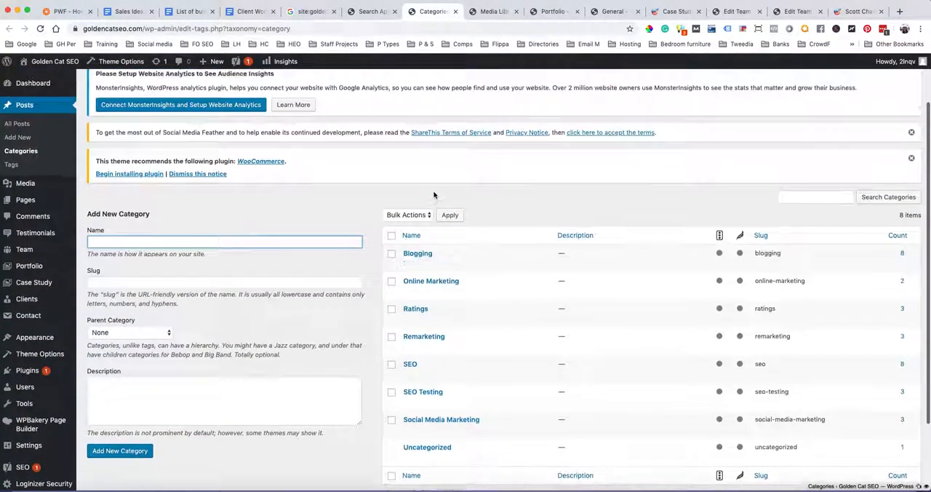
# View the Blogging category's archive page in a new tab and look through its posts
pyautogui.moveTo(437, 297)
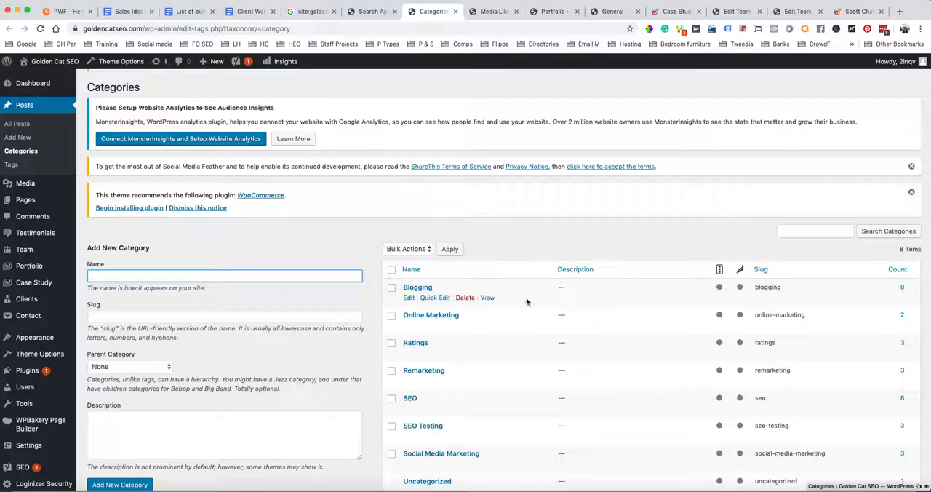
pyautogui.keyDown('super'); pyautogui.click(487, 299); pyautogui.keyUp('super')
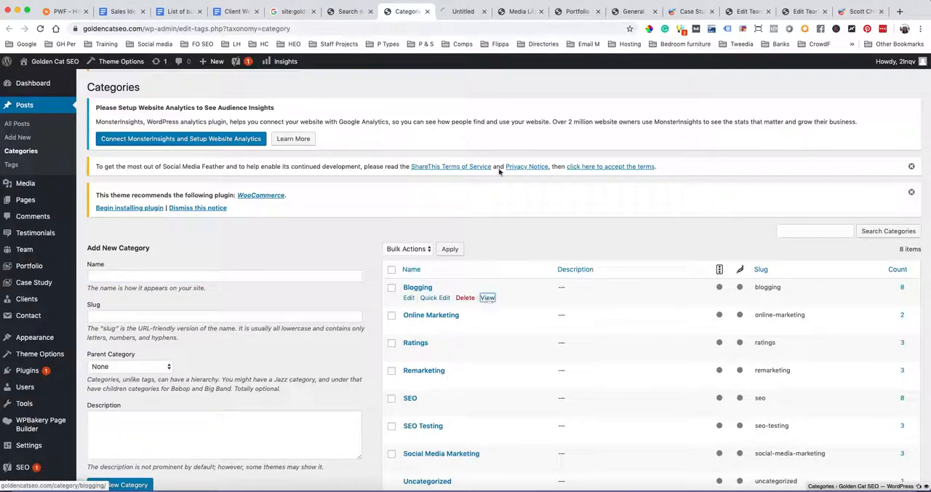
pyautogui.click(458, 11)
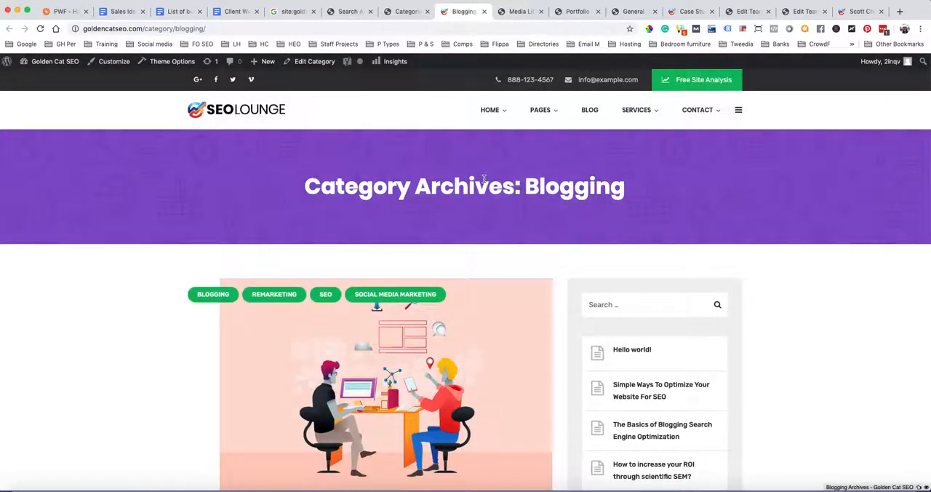
pyautogui.scroll(-10, 484, 178)
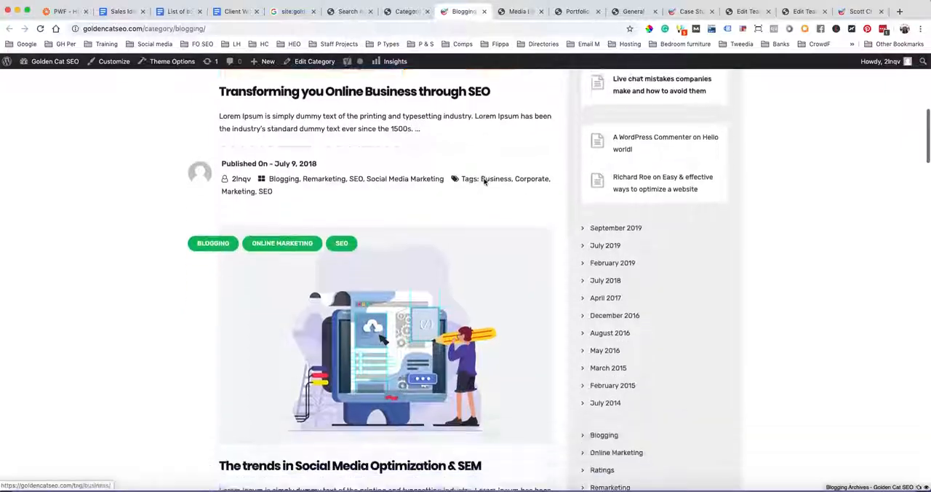
pyautogui.scroll(-15, 485, 182)
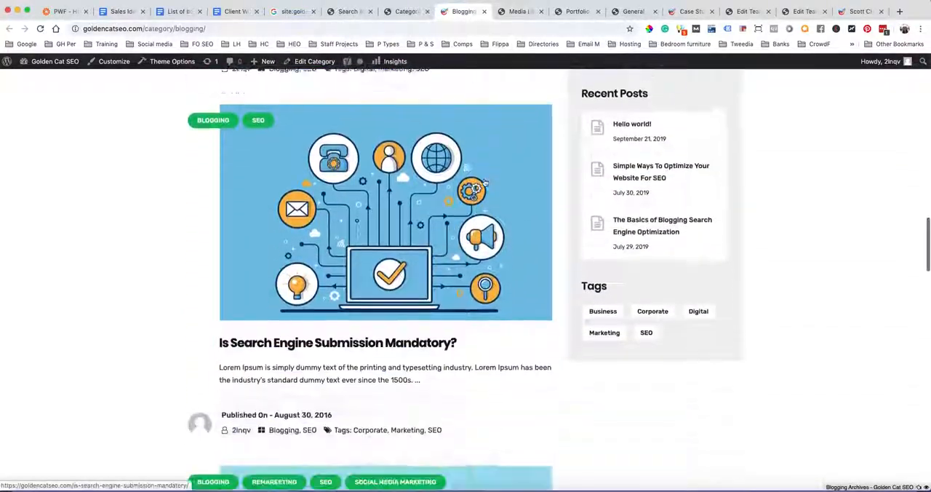
pyautogui.scroll(20, 485, 181)
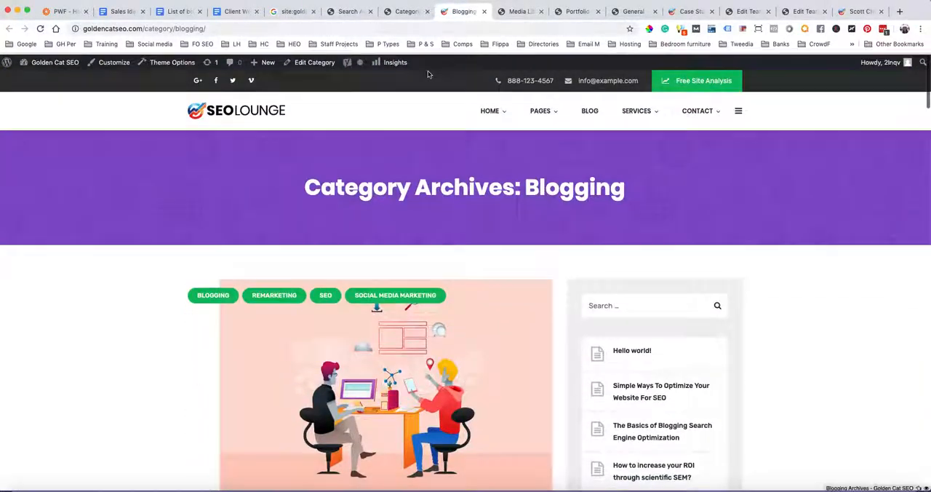
# View the Online Marketing category's archive in a new tab, look through its posts, and return to the Blogging archive for comparison
pyautogui.click(405, 10)
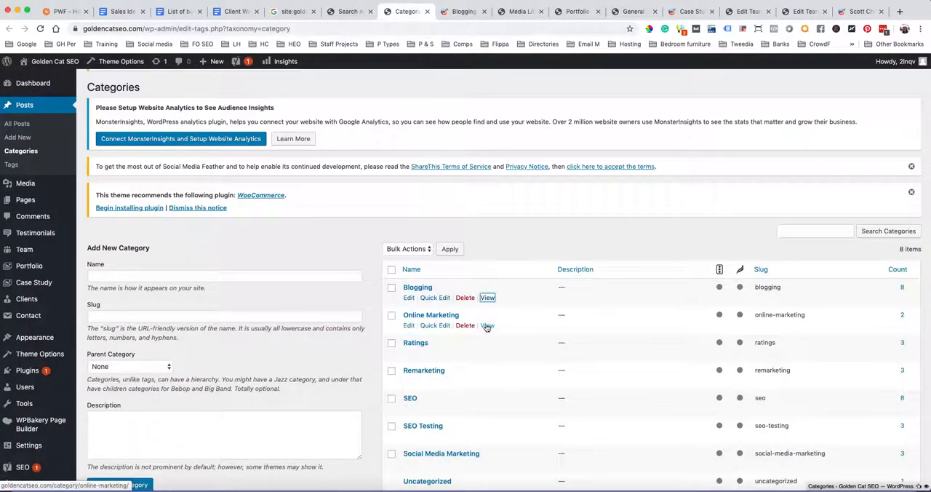
pyautogui.keyDown('super'); pyautogui.click(487, 327); pyautogui.keyUp('super')
pyautogui.click(487, 15)
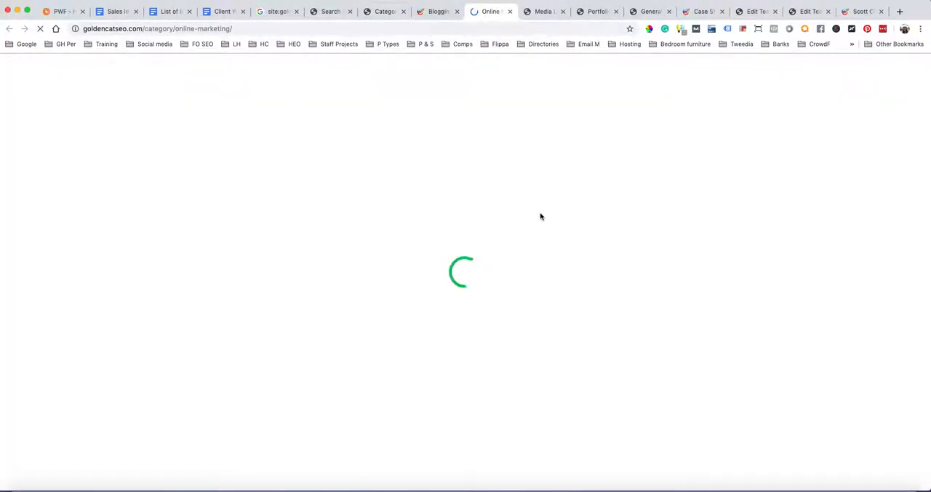
pyautogui.scroll(-3, 540, 216)
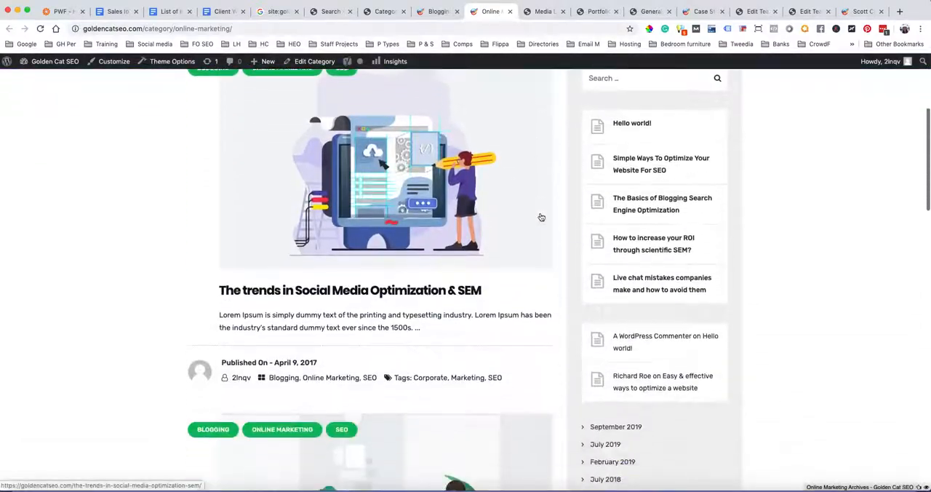
pyautogui.scroll(-6, 540, 216)
pyautogui.scroll(4, 540, 216)
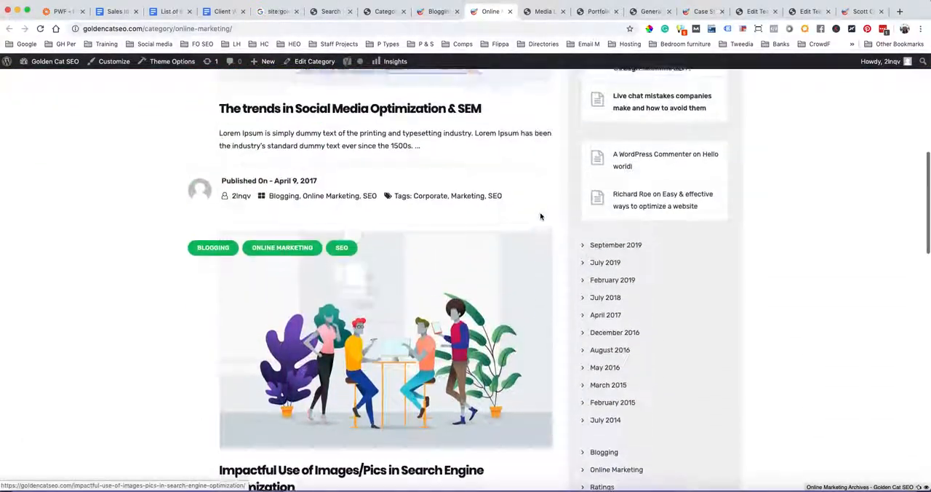
pyautogui.scroll(6, 541, 216)
pyautogui.scroll(-3, 540, 216)
pyautogui.scroll(-8, 541, 217)
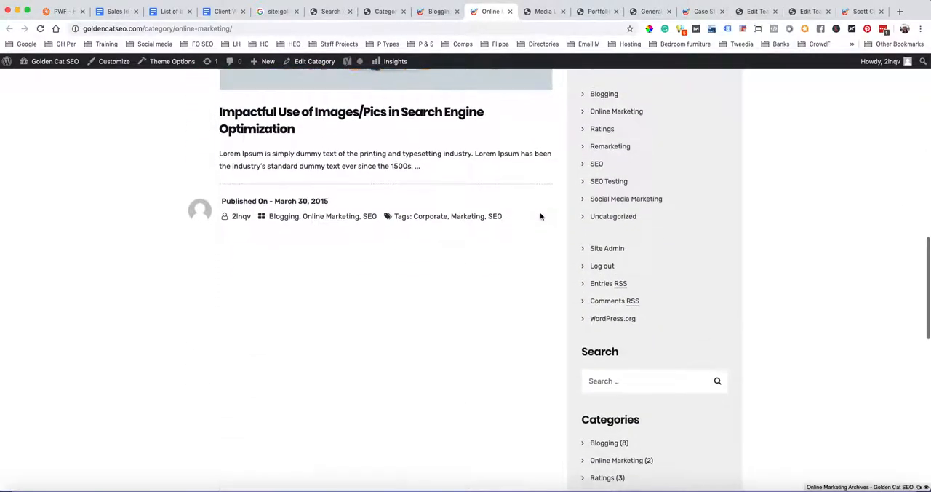
pyautogui.scroll(10, 540, 216)
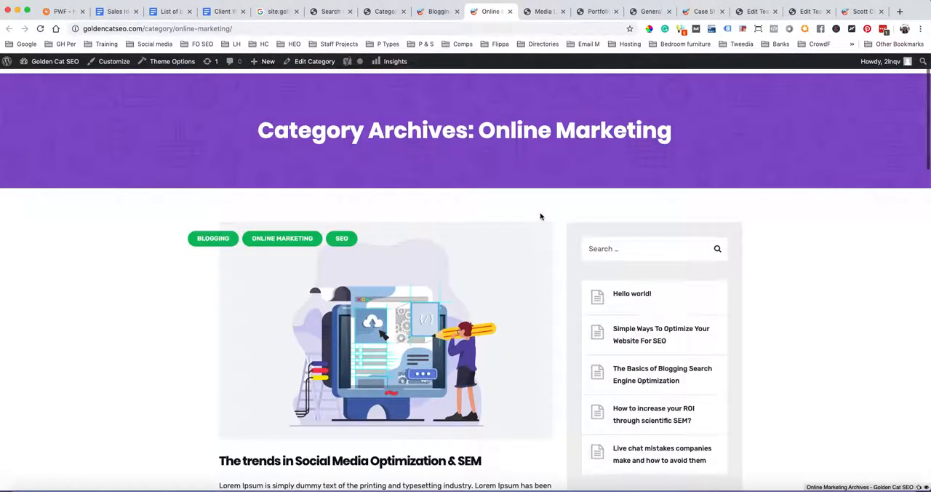
pyautogui.scroll(2, 540, 216)
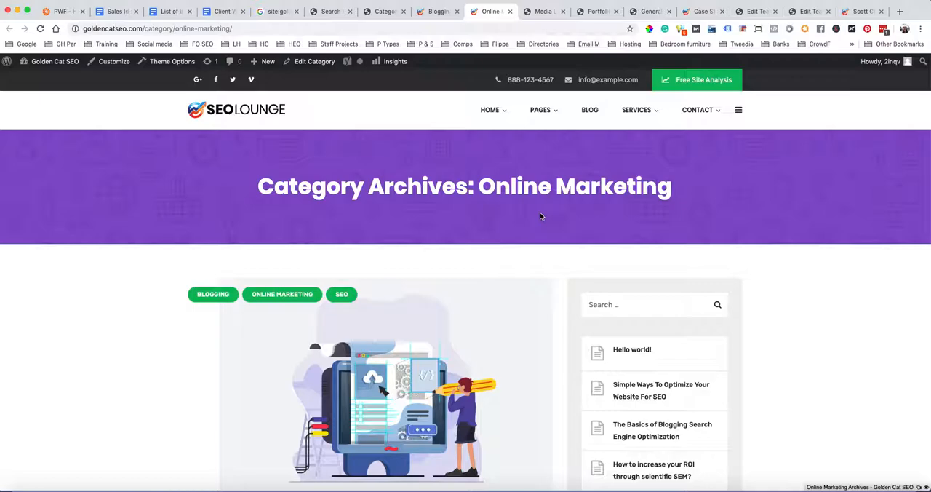
pyautogui.click(435, 12)
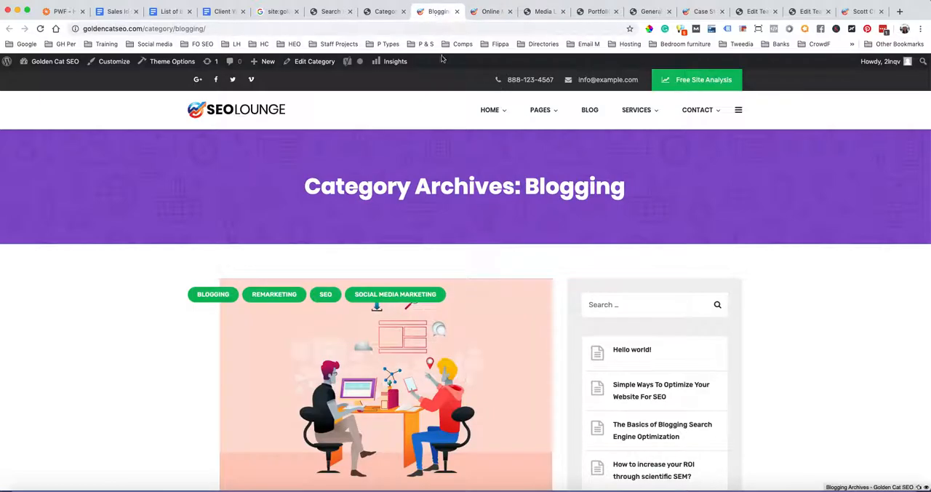
# Return to the post Categories page and compare how many posts each category holds
pyautogui.click(385, 12)
pyautogui.scroll(-2, 502, 389)
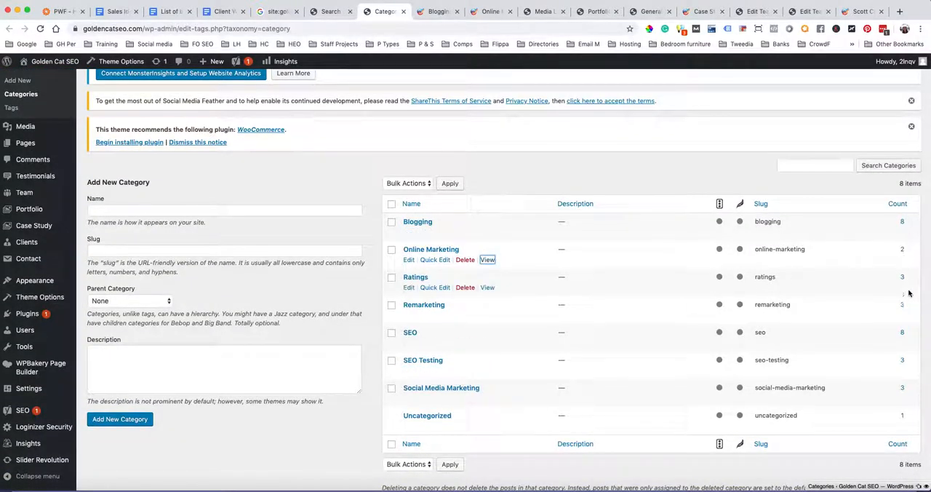
pyautogui.scroll(3, 505, 344)
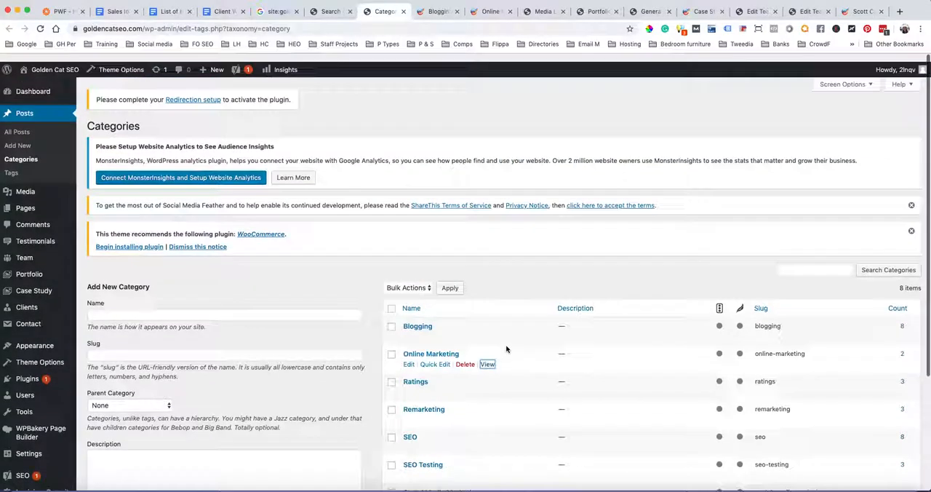
# Set Yoast's Taxonomies option for showing Categories in search results to No
pyautogui.click(326, 11)
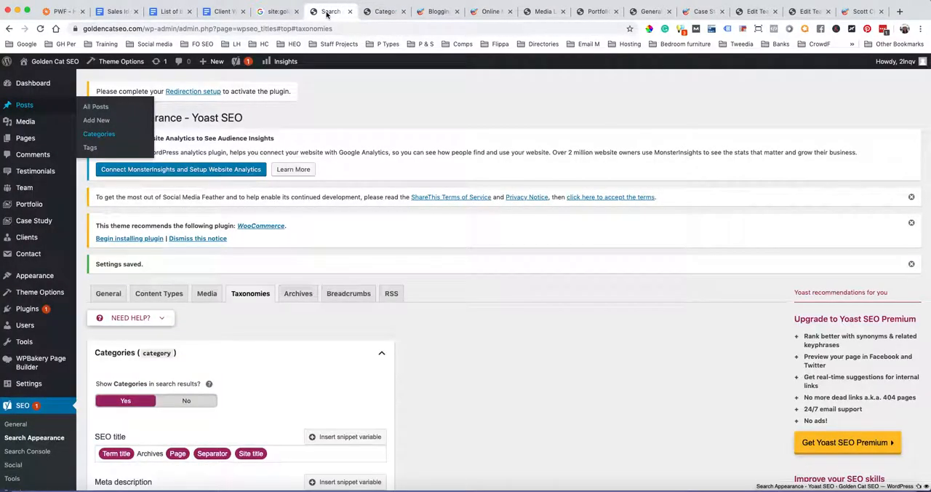
pyautogui.scroll(-3, 501, 306)
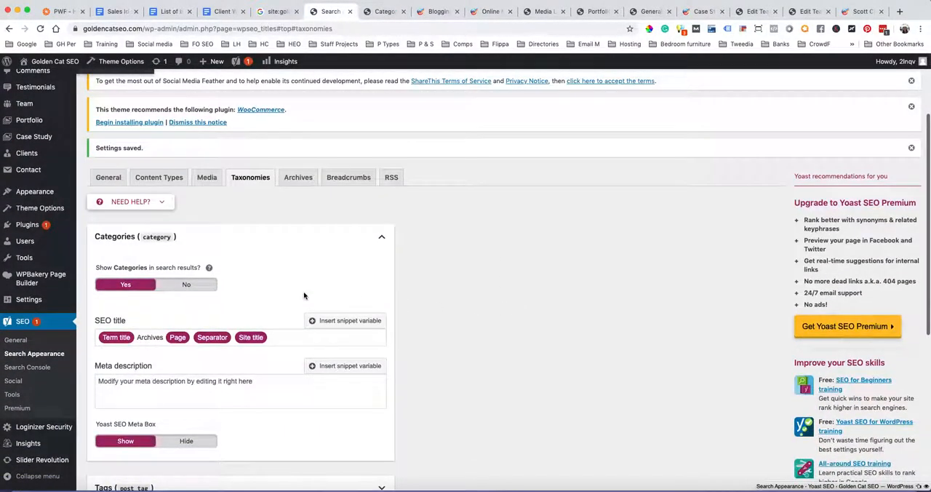
pyautogui.click(188, 286)
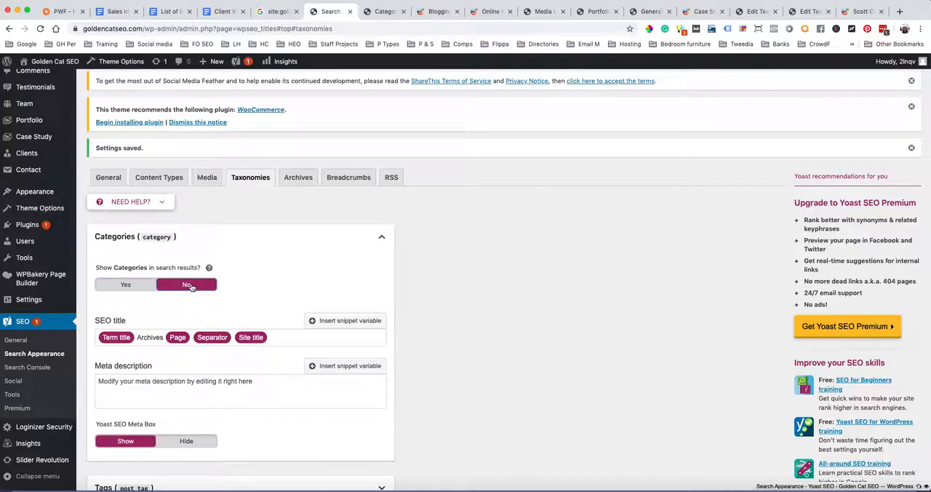
# Look through the posts in the Blogging category archive and go back to the post Categories page
pyautogui.click(439, 12)
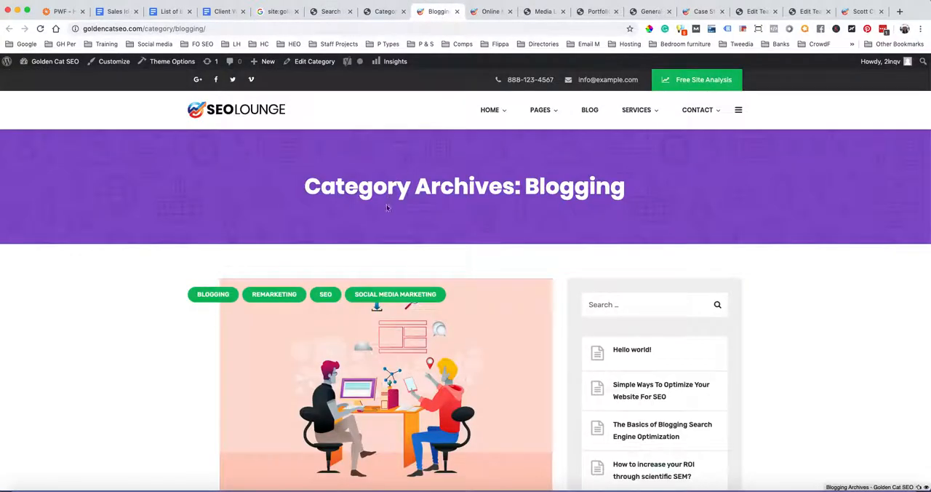
pyautogui.scroll(-15, 407, 196)
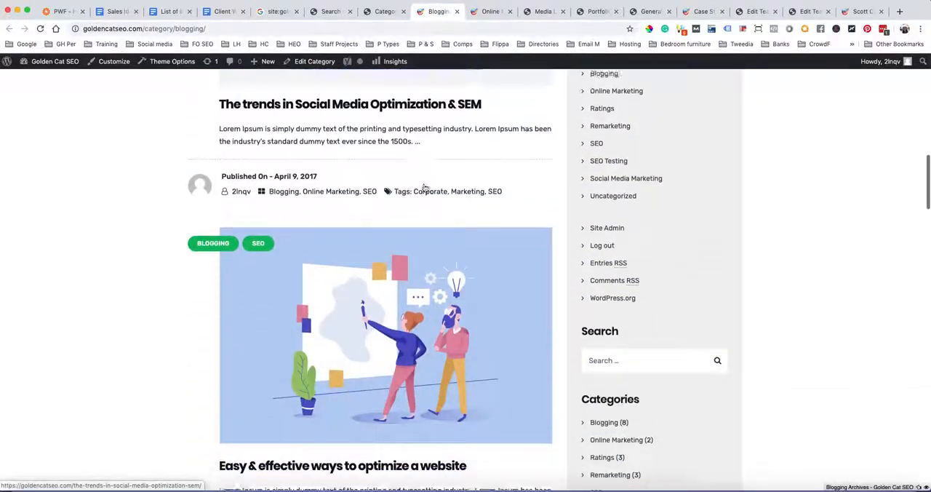
pyautogui.scroll(-2, 424, 187)
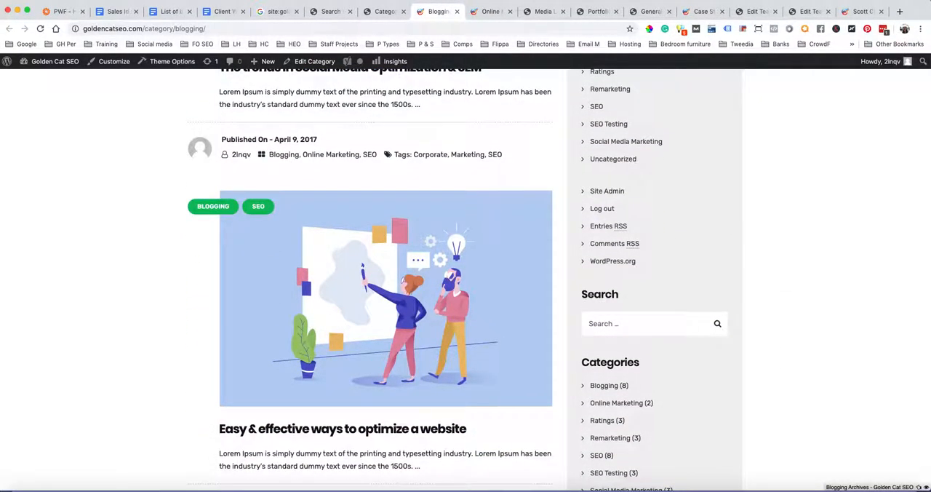
pyautogui.click(380, 11)
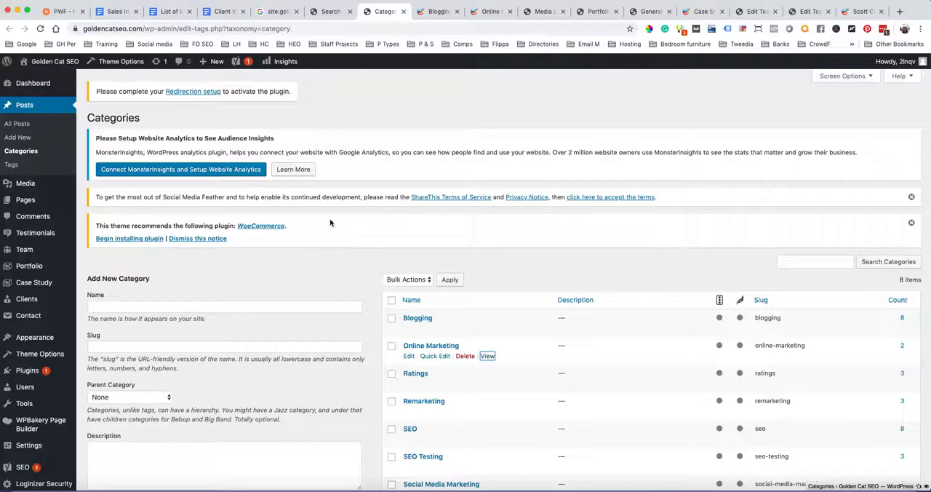
# Expand the Tags section in Yoast's Taxonomies settings and set showing Tags in search results to No
pyautogui.click(324, 12)
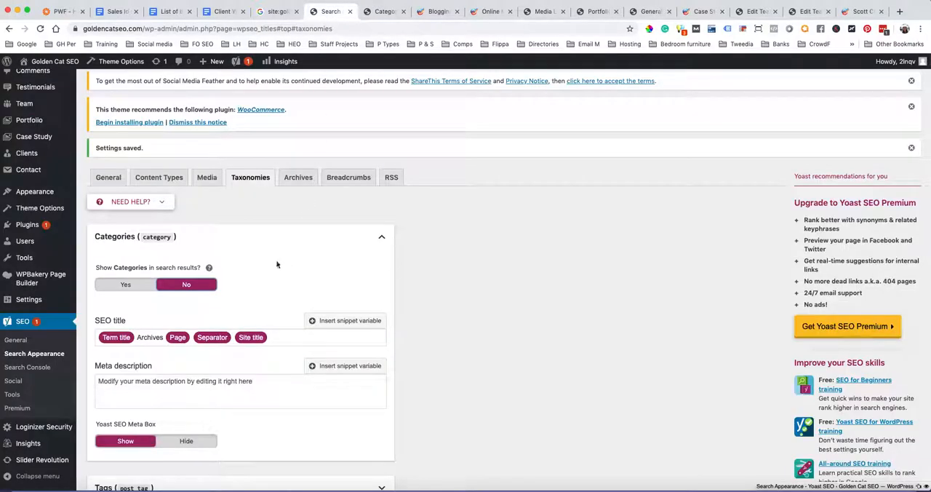
pyautogui.scroll(-5, 240, 284)
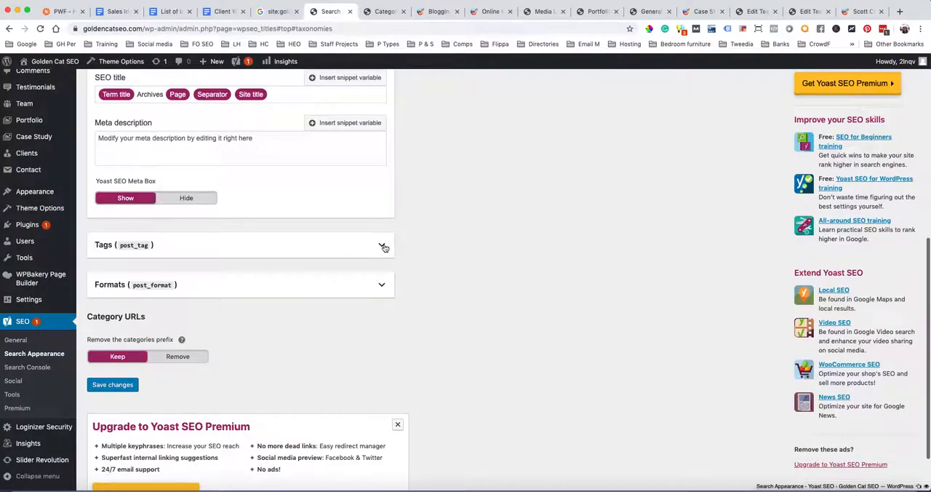
pyautogui.click(381, 248)
pyautogui.click(185, 292)
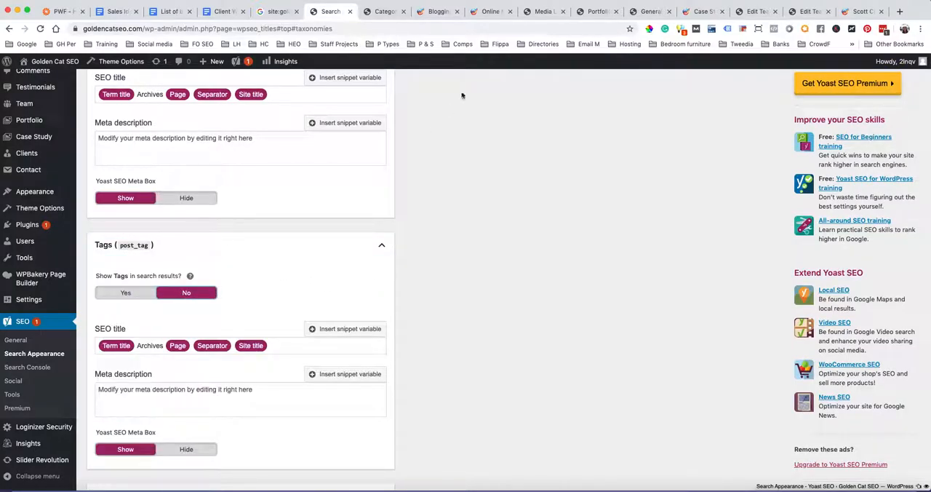
# Examine the heading and first posts of the Blogging archive again, followed by the post Categories page
pyautogui.click(437, 12)
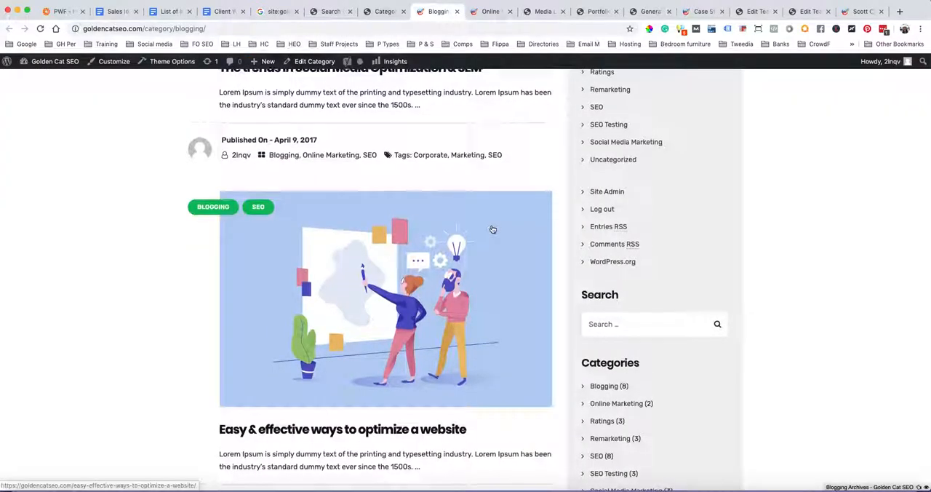
pyautogui.scroll(10, 491, 229)
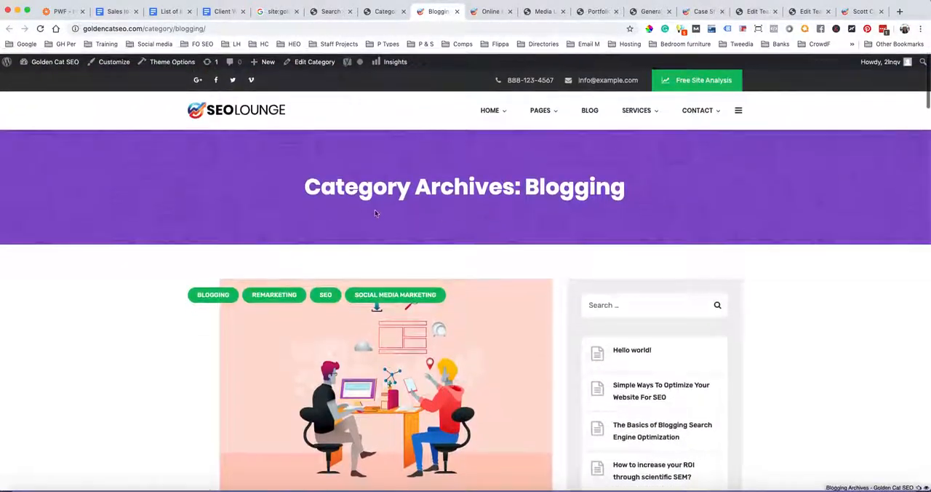
pyautogui.scroll(-3, 301, 209)
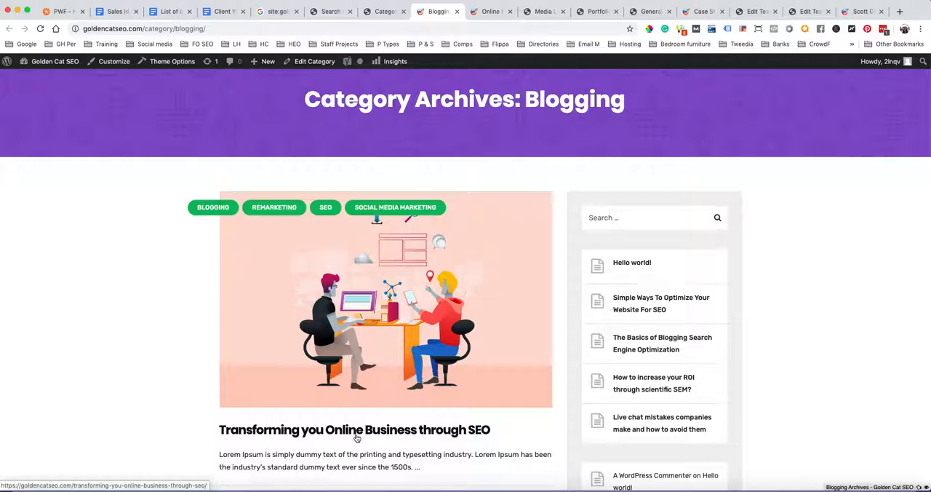
pyautogui.click(378, 14)
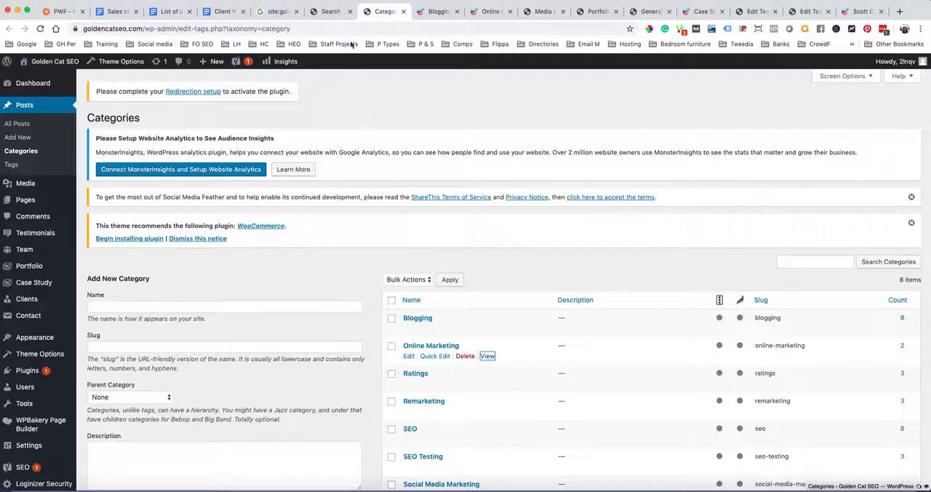
# Return to Yoast's Taxonomies settings and review the Categories and Tags search result options
pyautogui.click(331, 12)
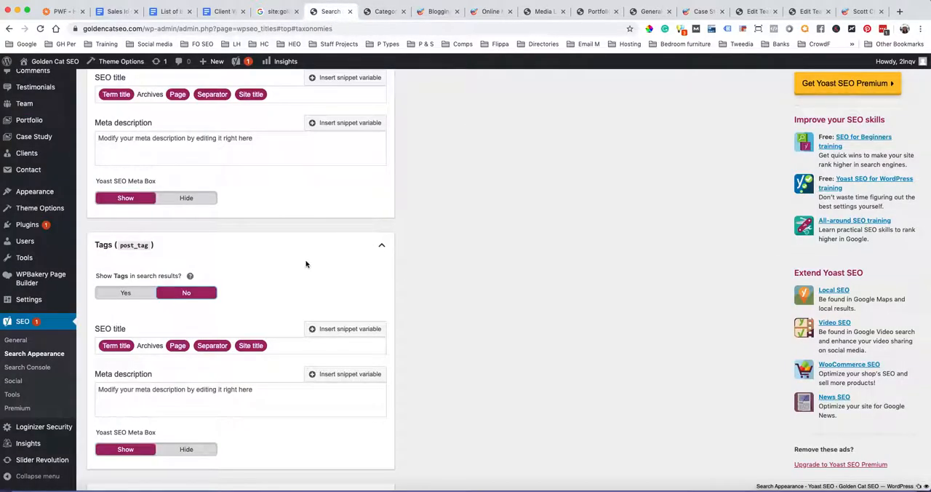
pyautogui.scroll(5, 305, 264)
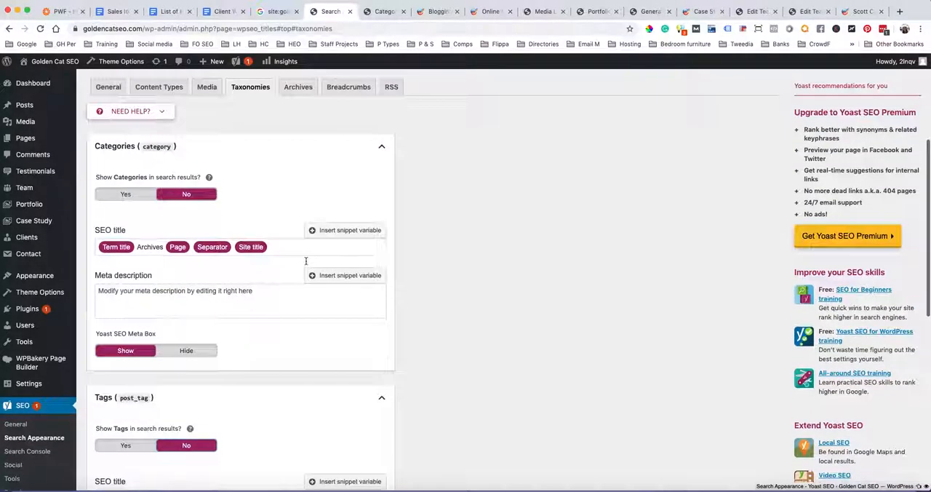
pyautogui.scroll(3, 306, 262)
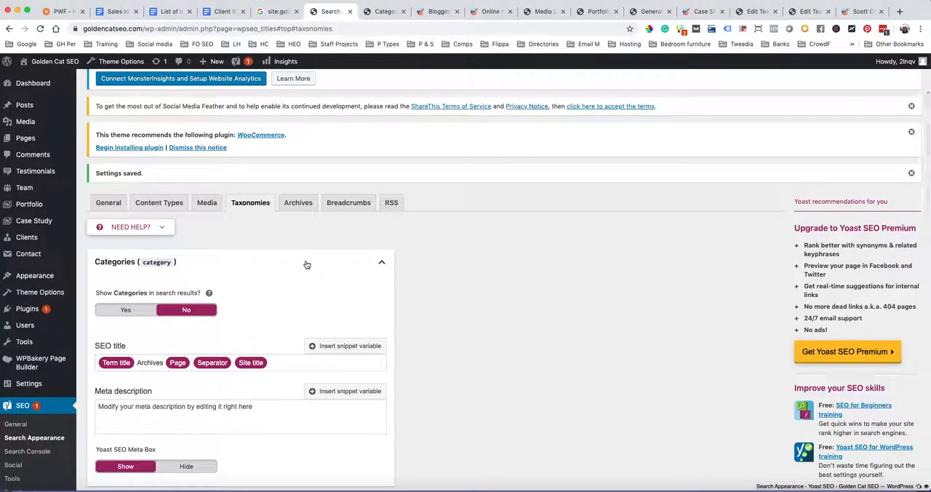
pyautogui.scroll(-5, 307, 264)
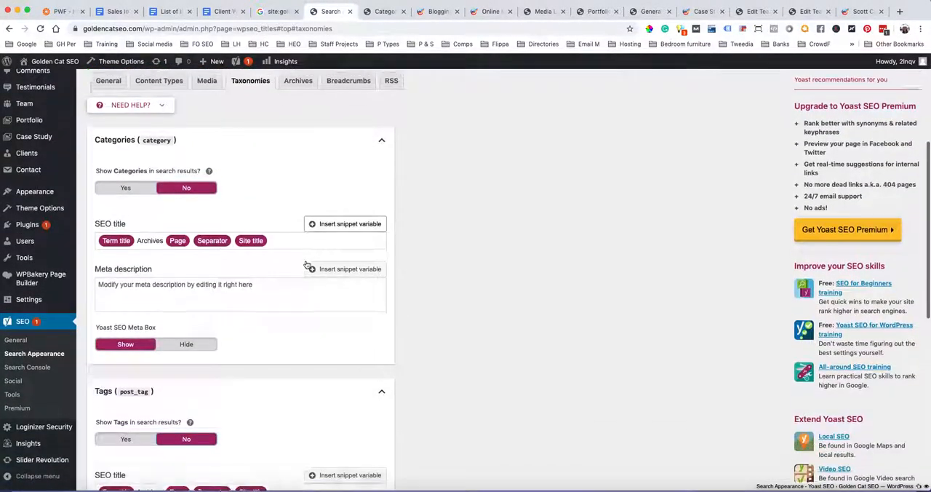
pyautogui.scroll(-1, 307, 264)
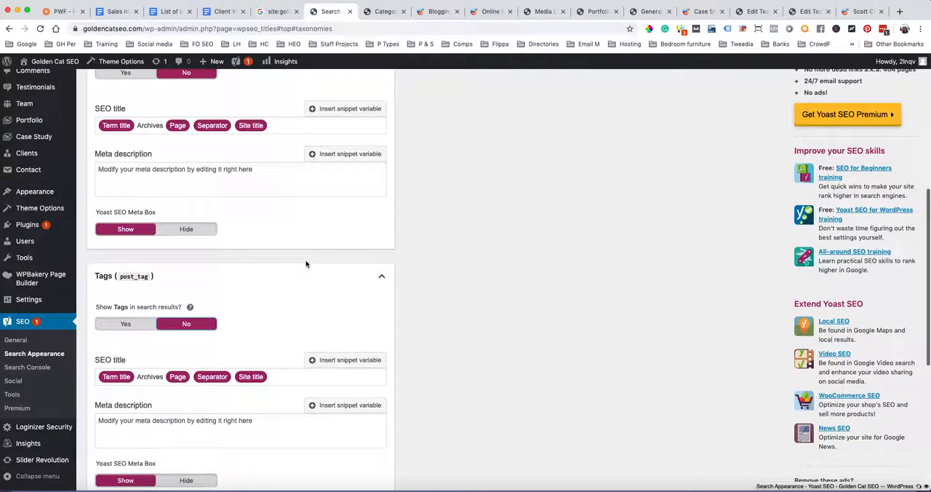
pyautogui.scroll(2, 306, 264)
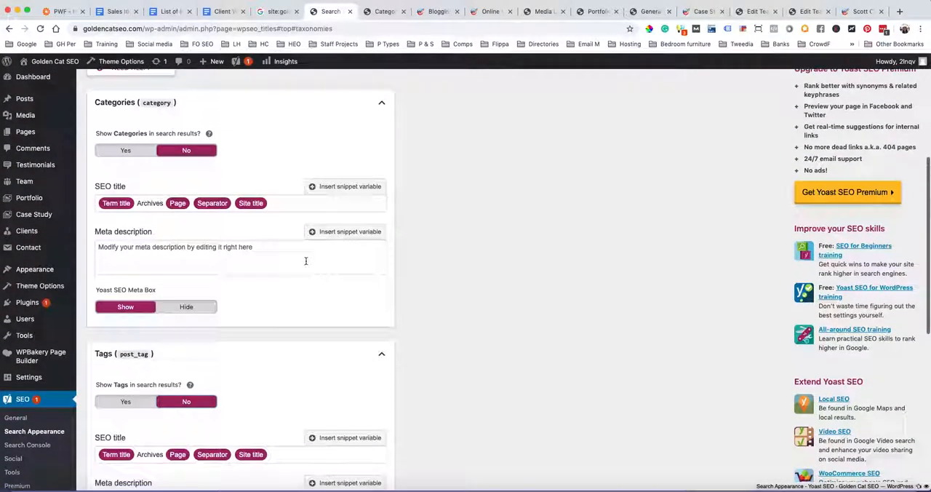
# Set format-based archives to Disabled under Formats and save the Taxonomies changes
pyautogui.scroll(-6, 306, 264)
pyautogui.scroll(-2, 306, 260)
pyautogui.click(374, 289)
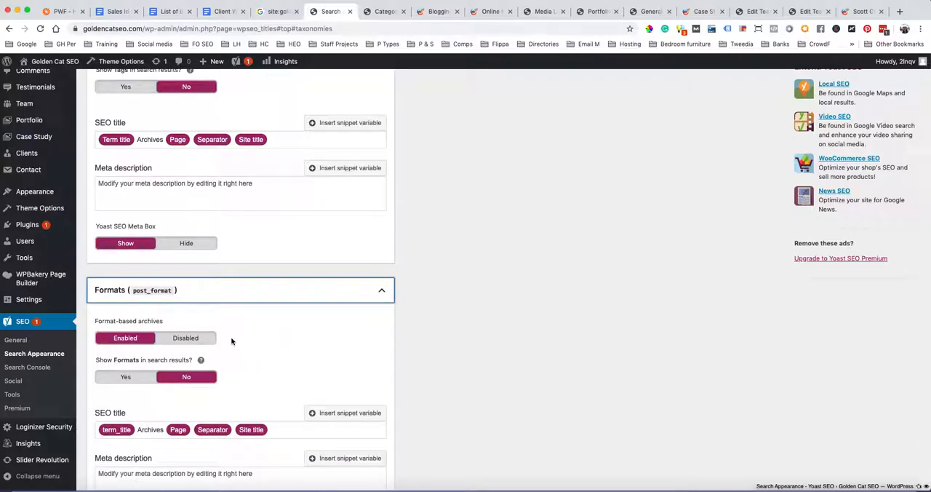
pyautogui.click(185, 338)
pyautogui.scroll(-1, 291, 313)
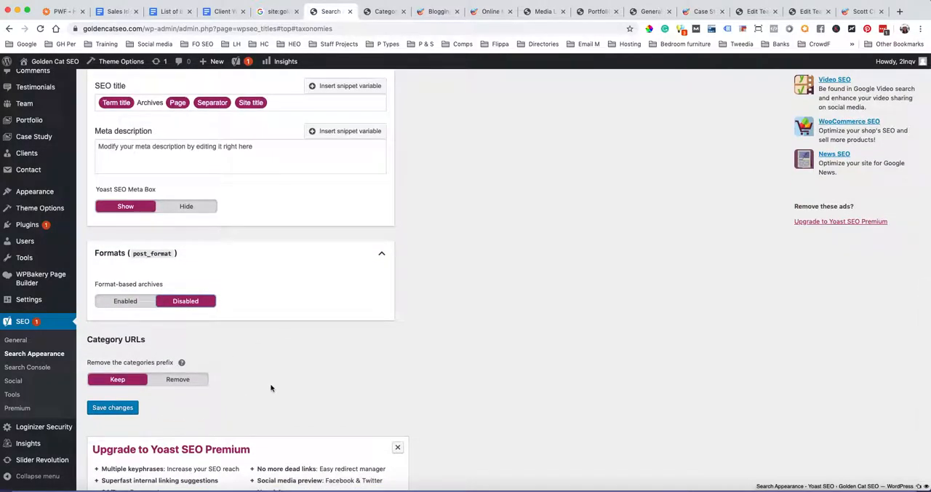
pyautogui.click(112, 407)
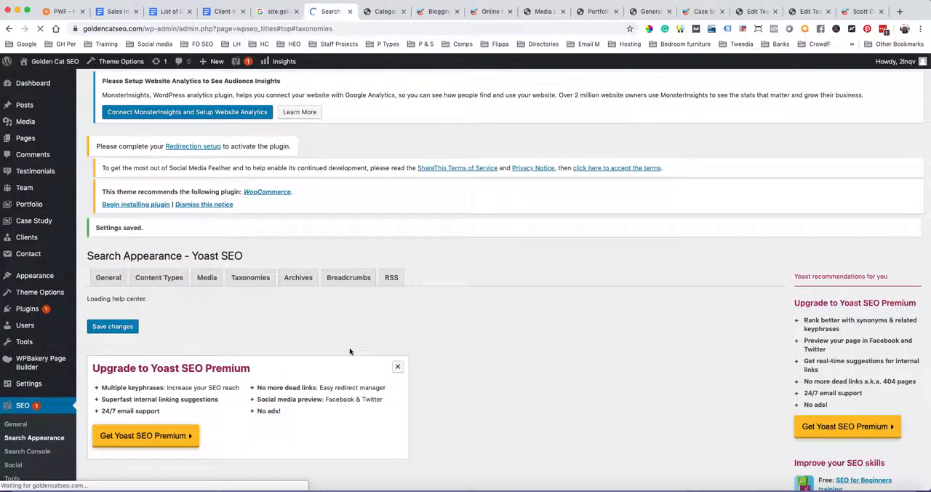
# Open Yoast's Archives settings and review the author archives options
pyautogui.scroll(-3, 350, 351)
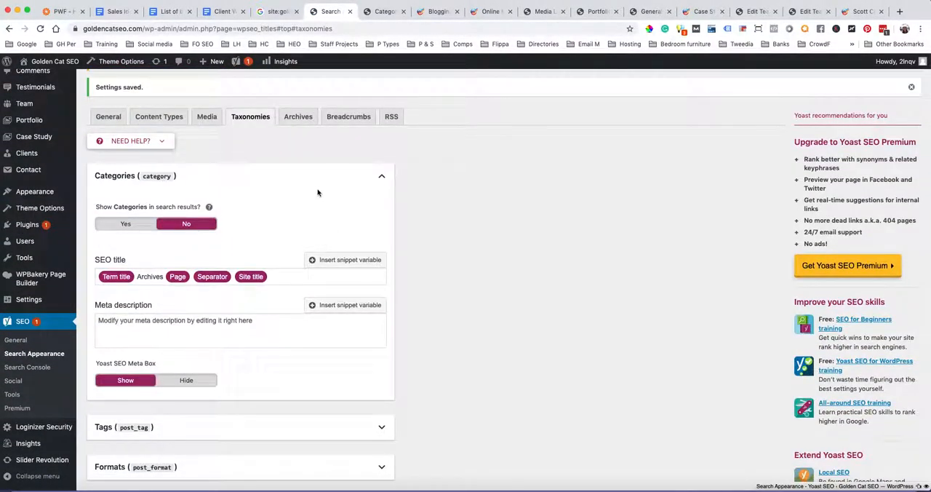
pyautogui.click(295, 120)
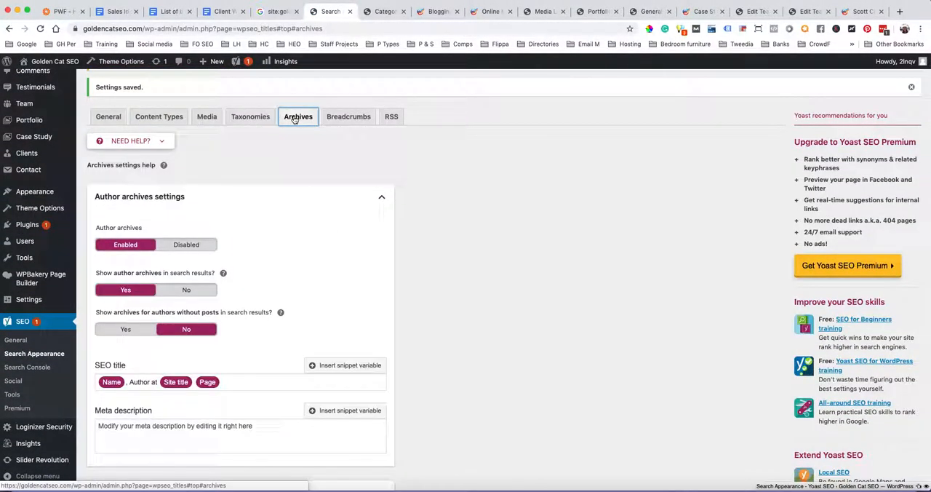
pyautogui.scroll(-1, 441, 196)
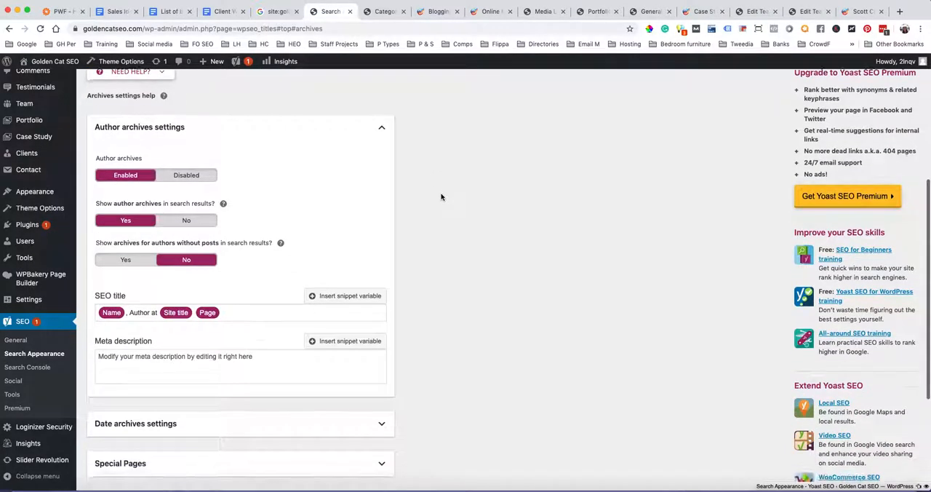
pyautogui.scroll(1, 441, 197)
pyautogui.scroll(1, 441, 197)
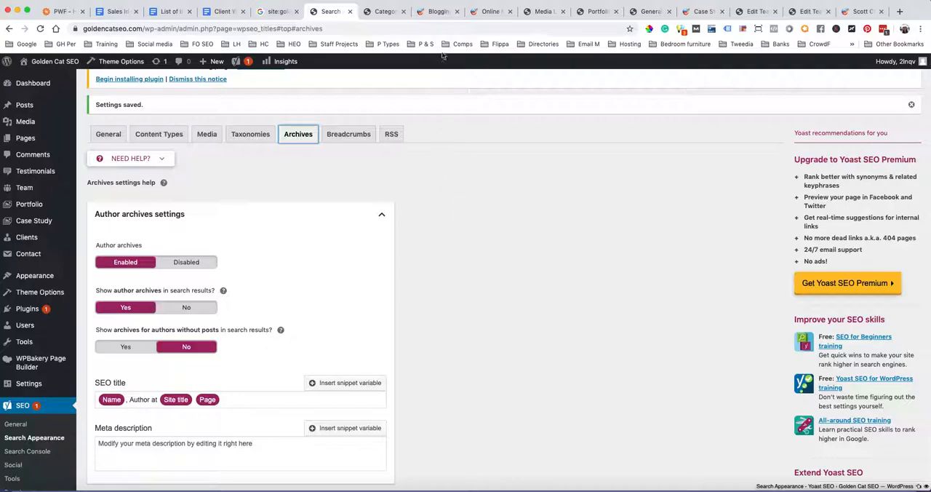
# Check the author and publication details of posts in the Blogging archive, and revisit the post Categories page
pyautogui.click(439, 12)
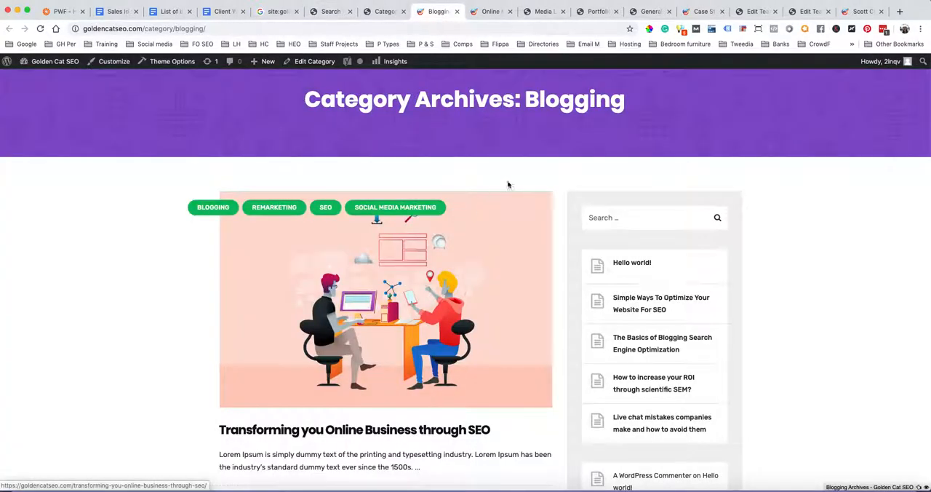
pyautogui.scroll(-8, 506, 186)
pyautogui.scroll(-5, 506, 186)
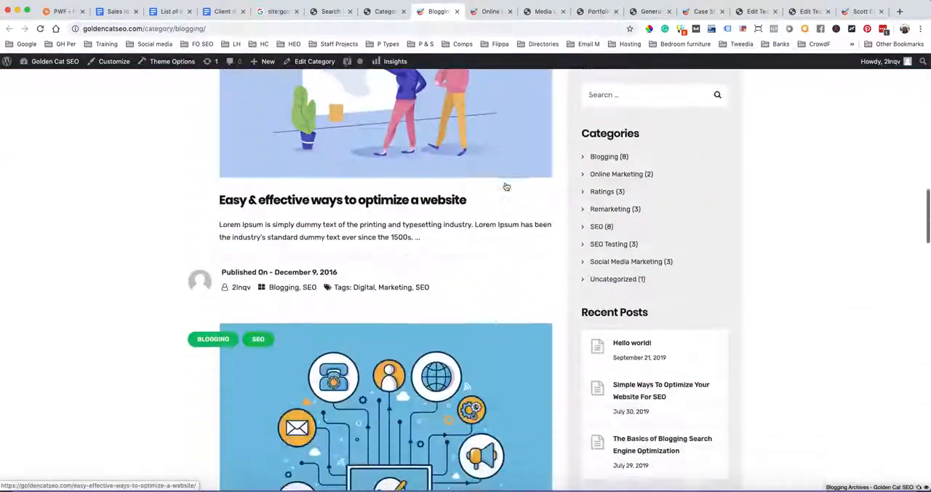
pyautogui.scroll(15, 506, 186)
pyautogui.click(382, 12)
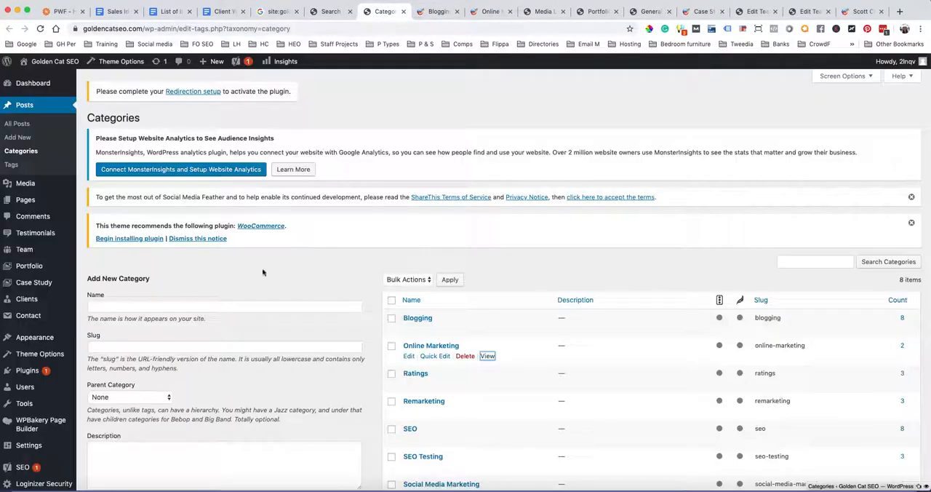
# Set author archives and date archives to Disabled in Yoast's Archives settings, expand Special Pages, and save the changes
pyautogui.click(320, 13)
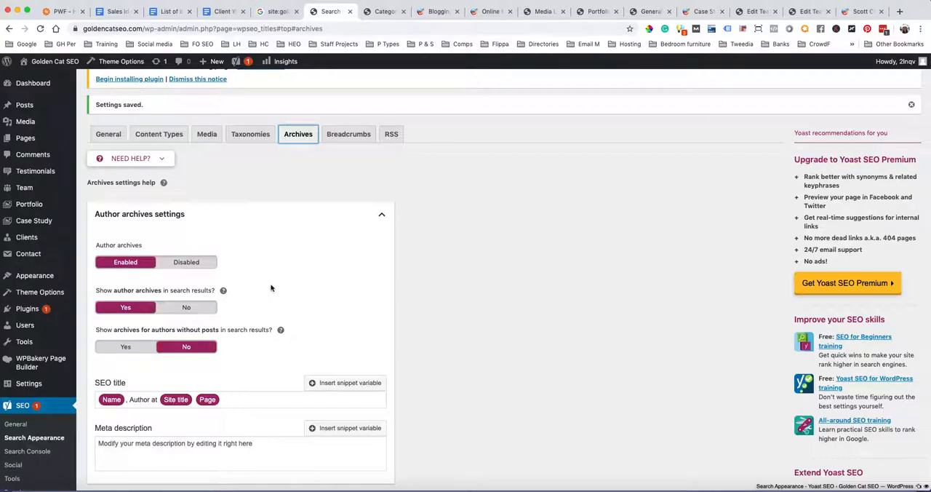
pyautogui.click(190, 266)
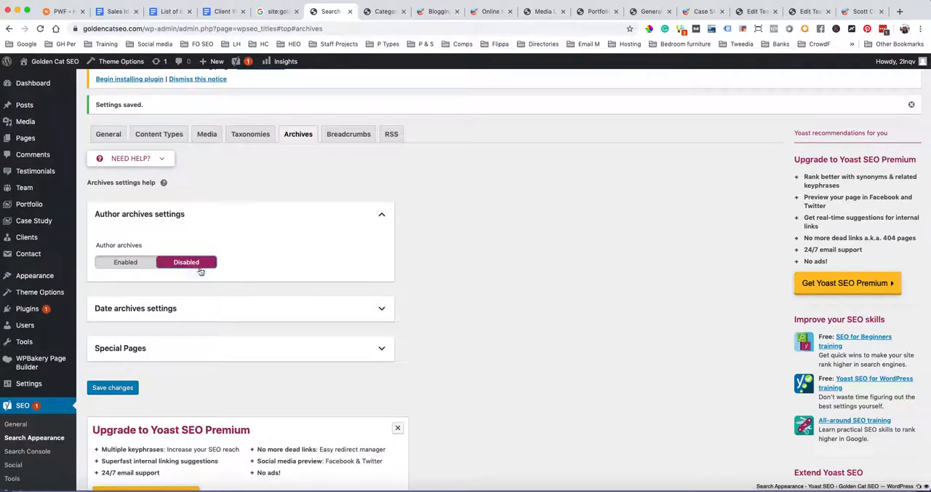
pyautogui.click(377, 312)
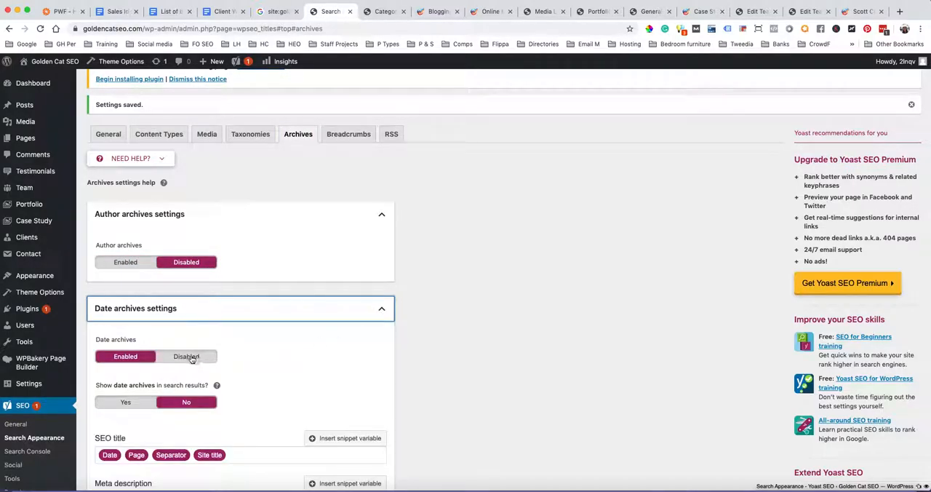
pyautogui.click(191, 357)
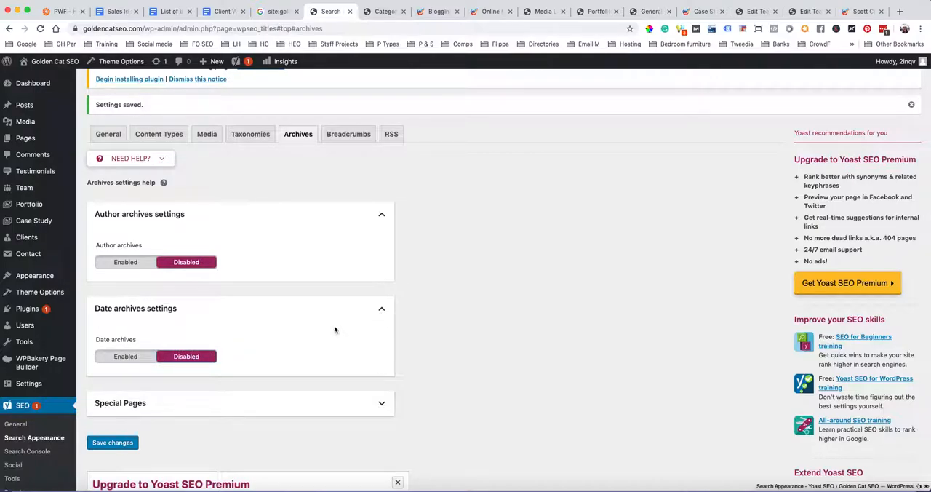
pyautogui.scroll(-3, 335, 328)
pyautogui.click(383, 287)
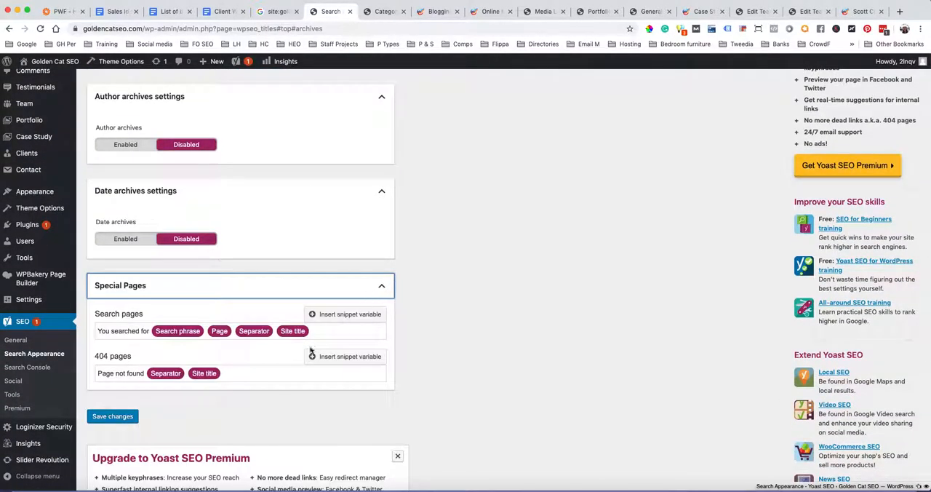
pyautogui.click(115, 417)
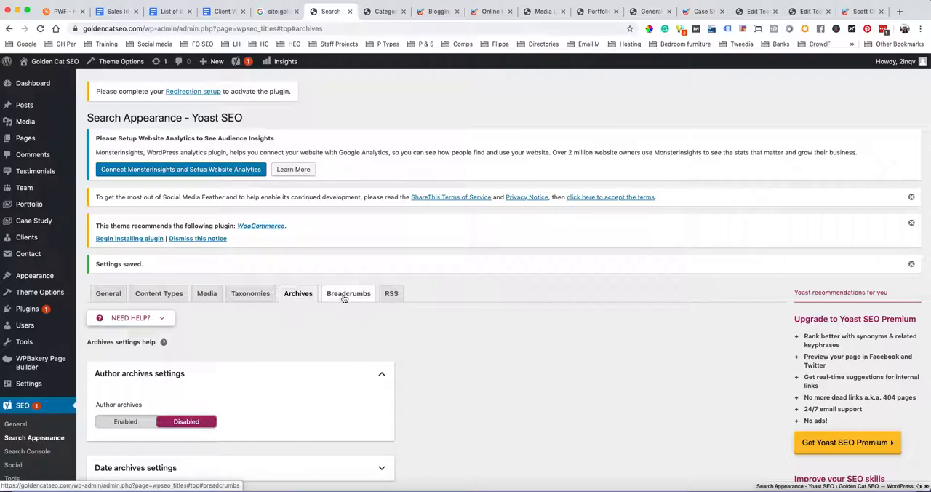
# Enable breadcrumbs in Yoast's Breadcrumbs settings and review the separator, prefix, blog page and taxonomy options
pyautogui.click(345, 296)
pyautogui.scroll(-2, 411, 334)
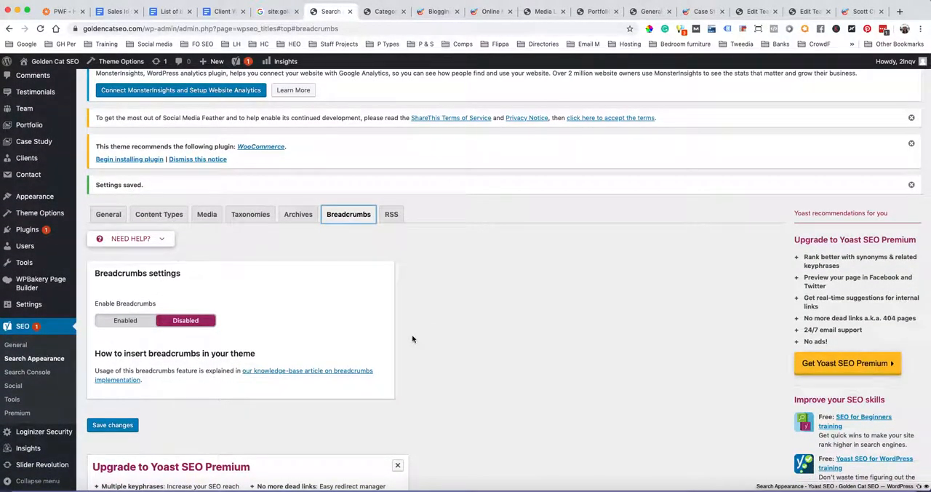
pyautogui.click(115, 323)
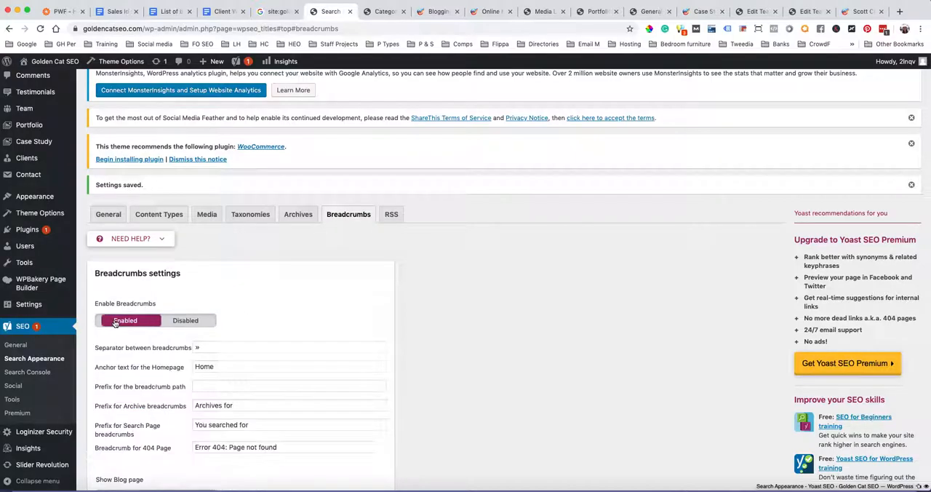
pyautogui.scroll(-2, 304, 322)
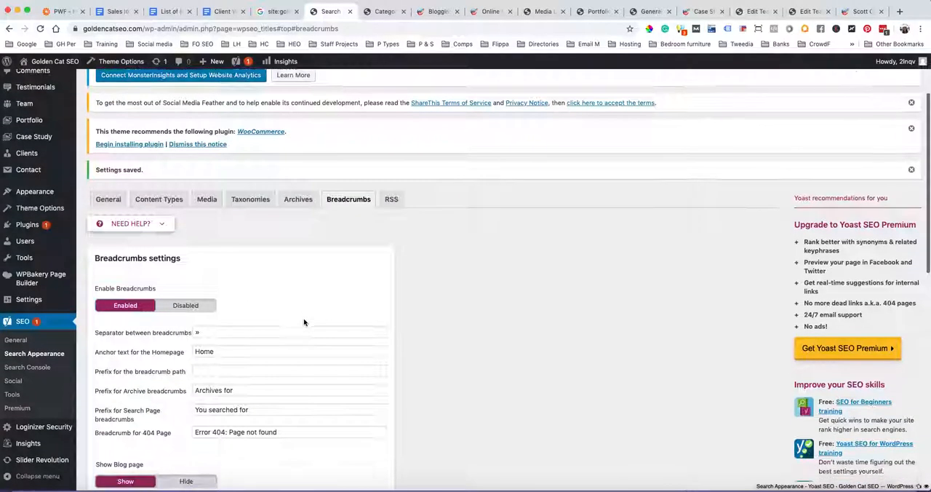
pyautogui.scroll(-4, 304, 322)
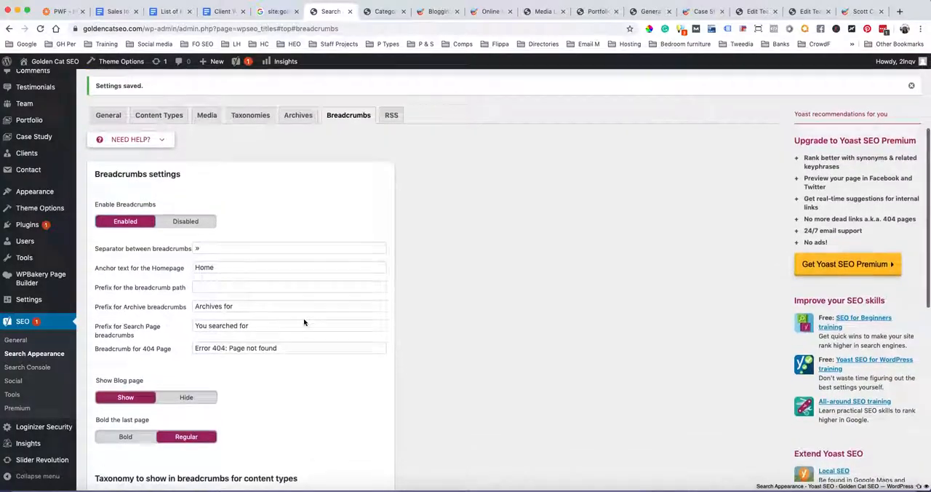
pyautogui.scroll(-5, 304, 320)
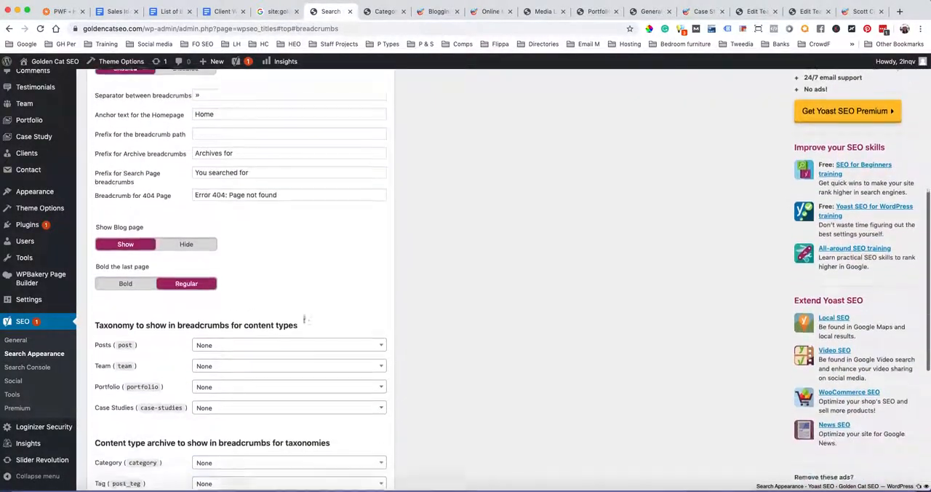
pyautogui.scroll(-2, 304, 322)
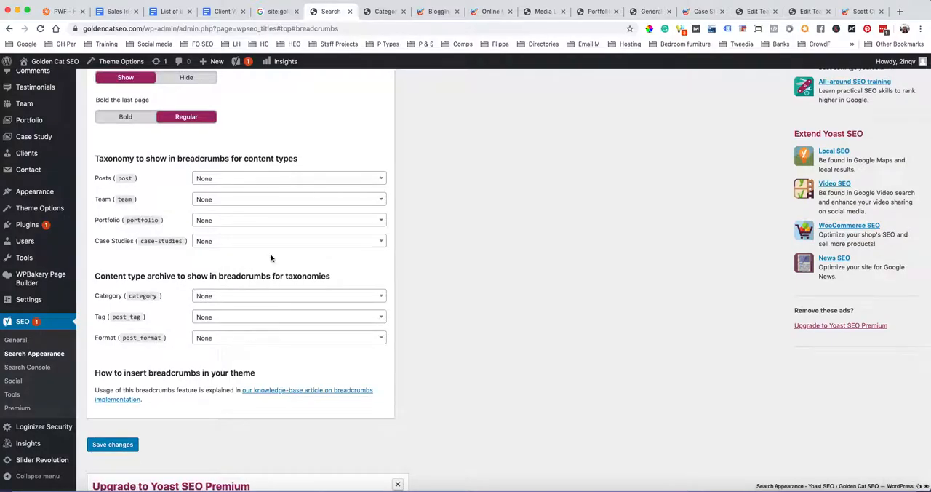
pyautogui.scroll(2, 276, 200)
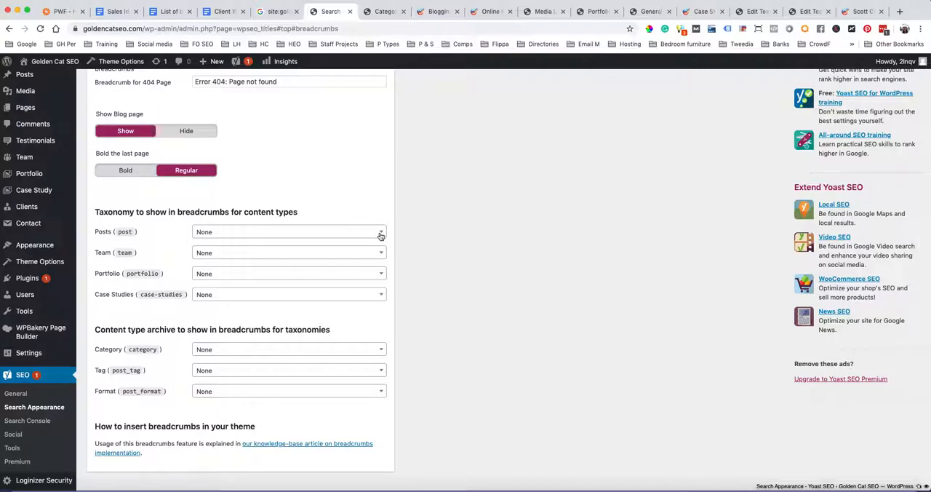
# Inspect the taxonomy choices for Posts without selecting one, and set breadcrumbs back to Disabled
pyautogui.click(381, 236)
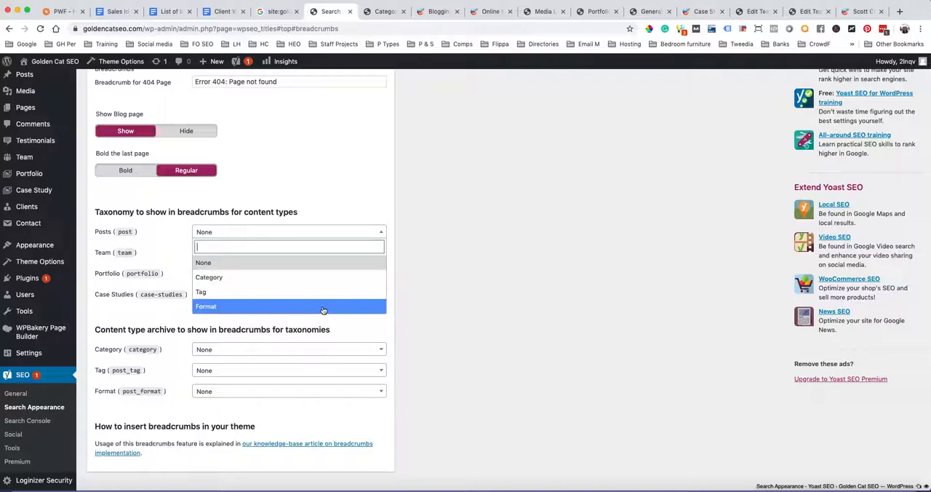
pyautogui.scroll(6, 364, 183)
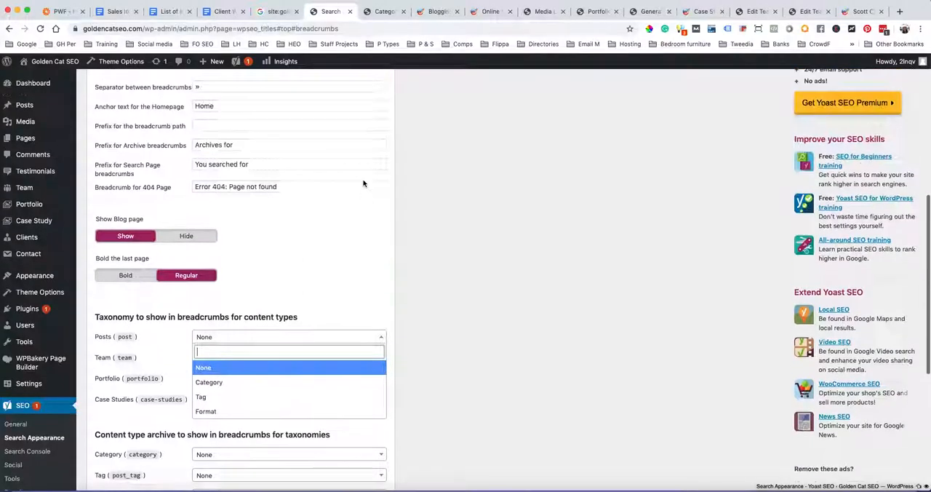
pyautogui.scroll(-3, 363, 184)
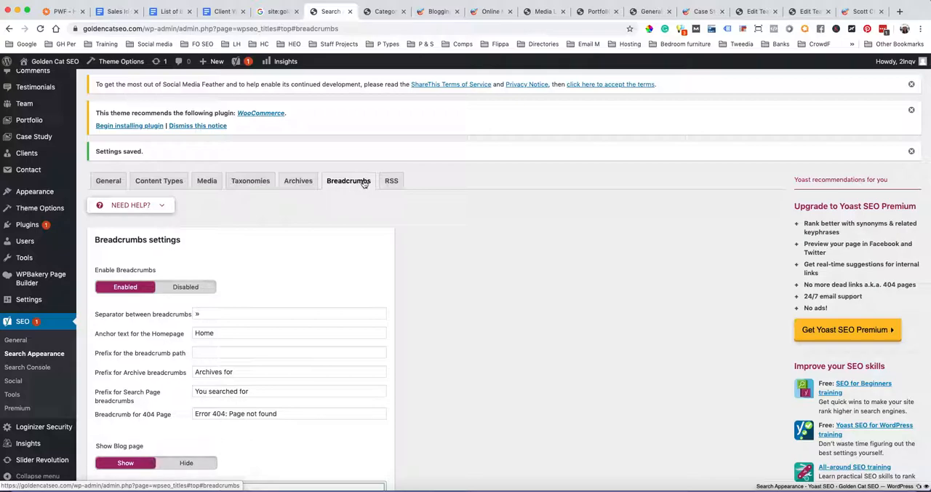
pyautogui.scroll(-5, 321, 256)
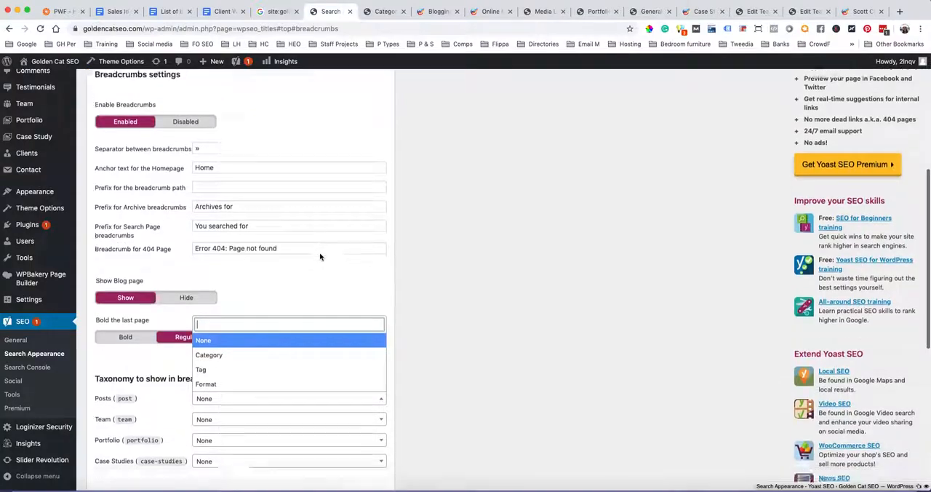
pyautogui.click(434, 290)
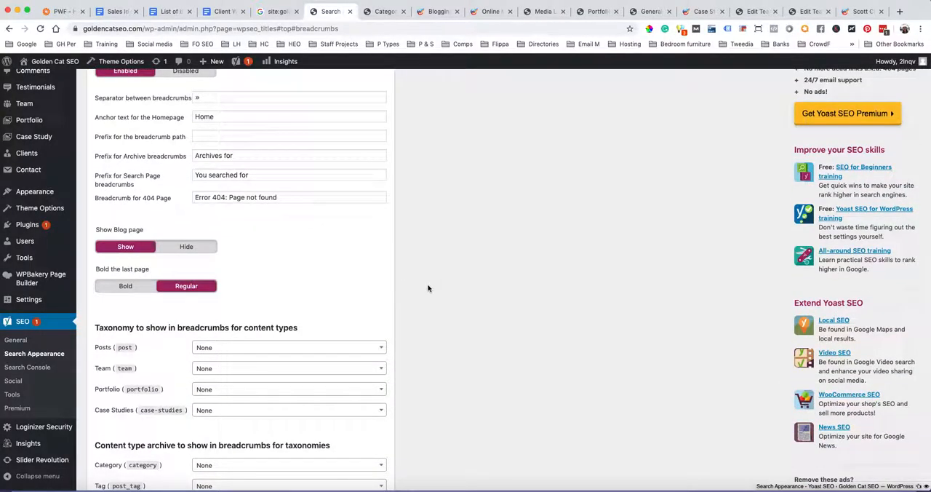
pyautogui.scroll(-4, 235, 295)
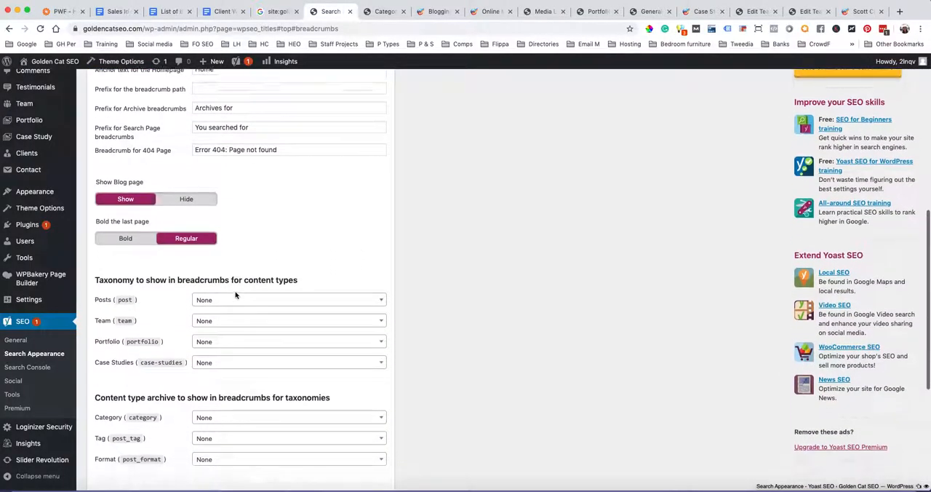
pyautogui.click(112, 446)
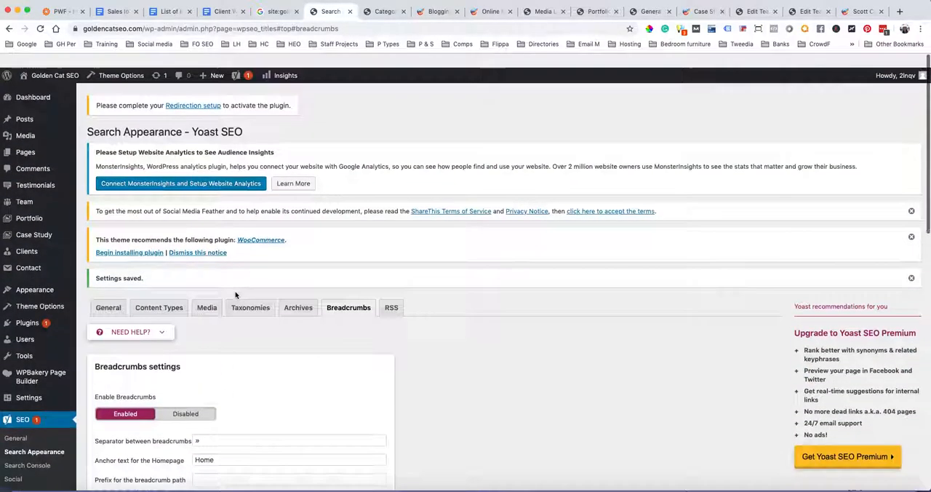
pyautogui.click(184, 400)
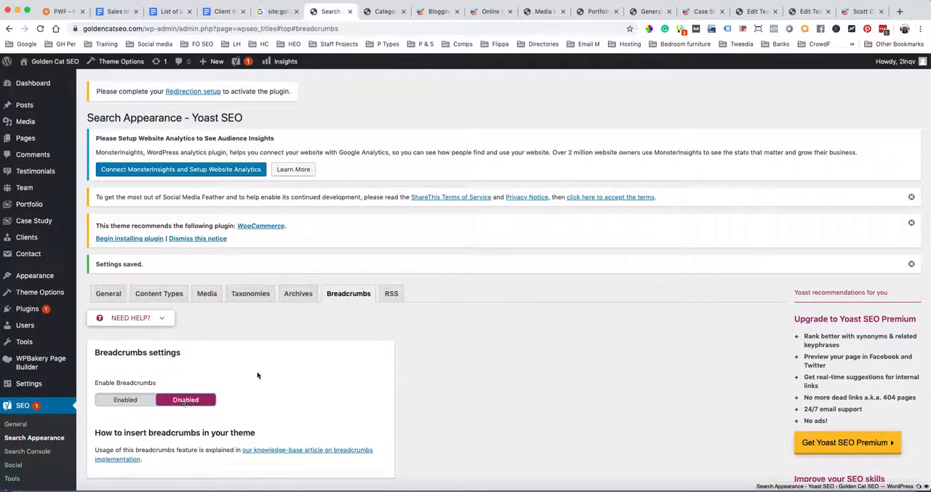
# Review Yoast's RSS feed settings and the Google authorization options on its Search Console page
pyautogui.click(393, 292)
pyautogui.scroll(-4, 447, 329)
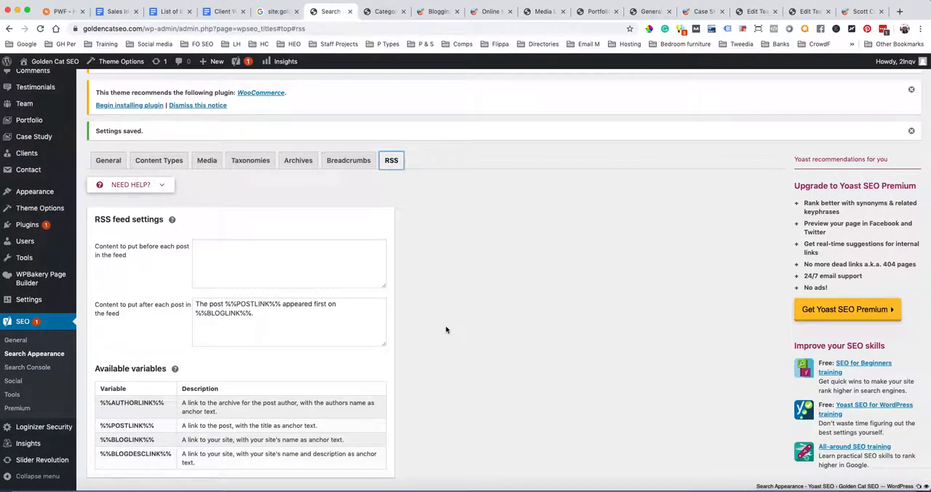
pyautogui.click(34, 372)
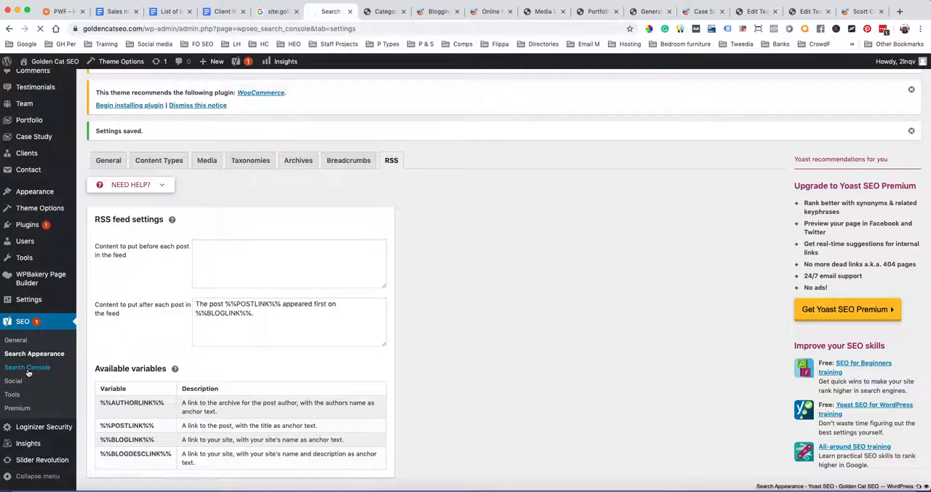
pyautogui.scroll(-2, 288, 364)
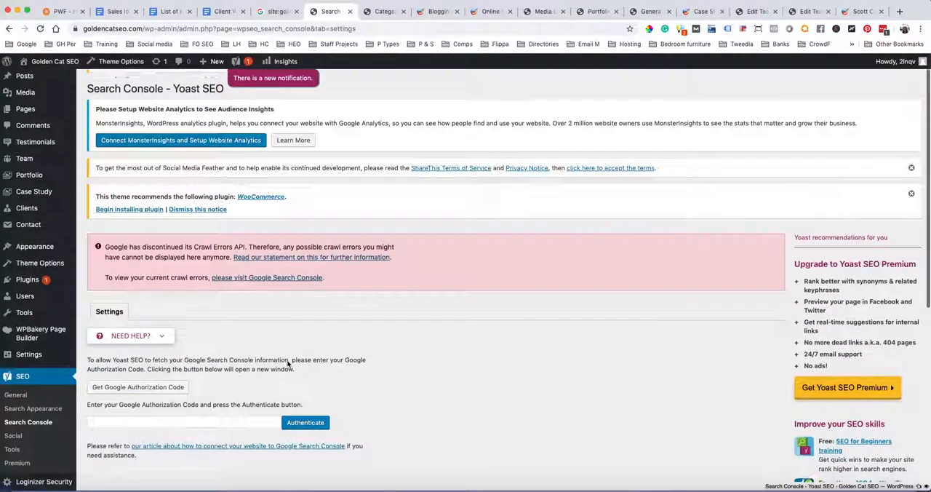
pyautogui.scroll(-3, 287, 365)
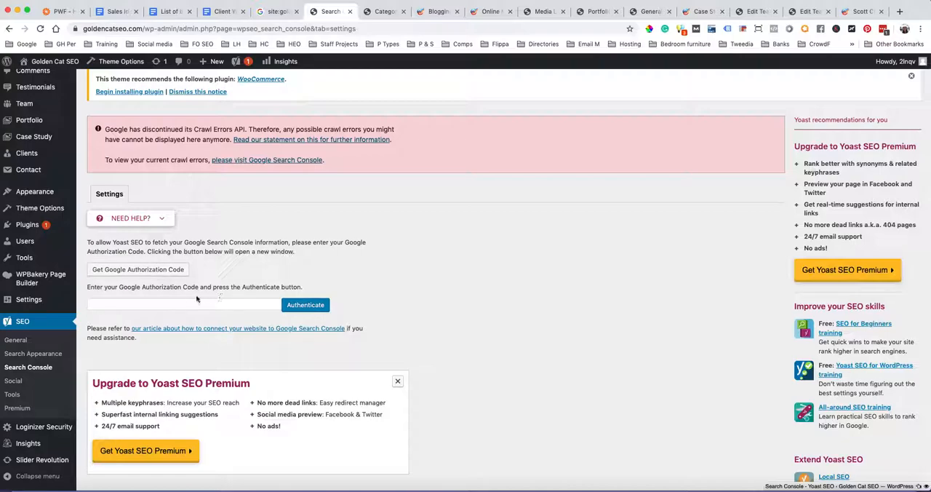
pyautogui.scroll(2, 436, 290)
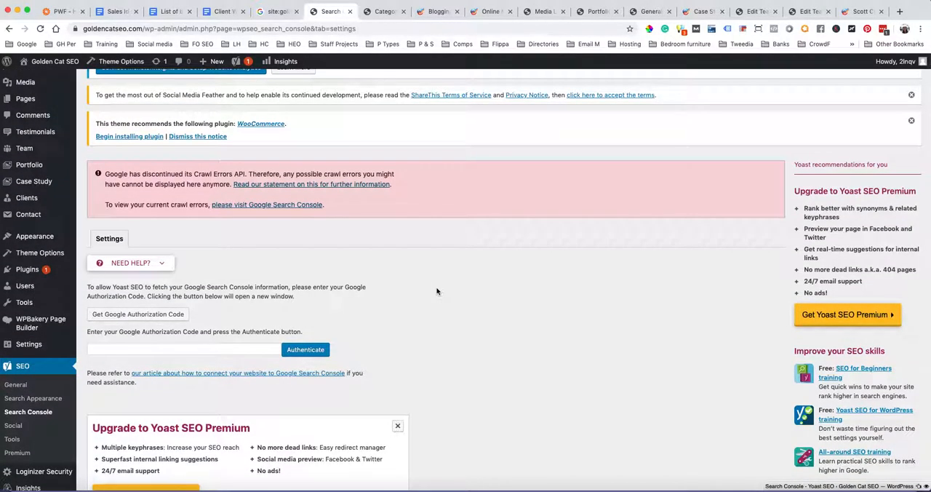
pyautogui.scroll(-4, 436, 291)
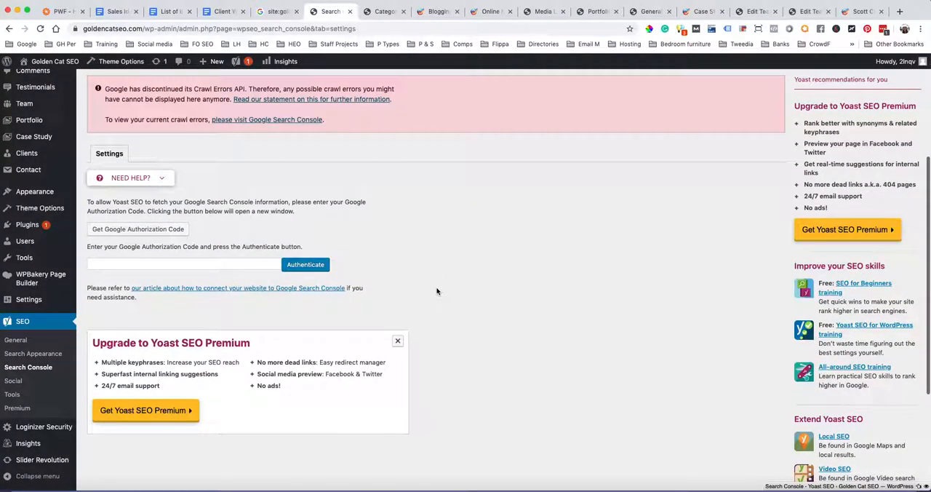
pyautogui.click(16, 381)
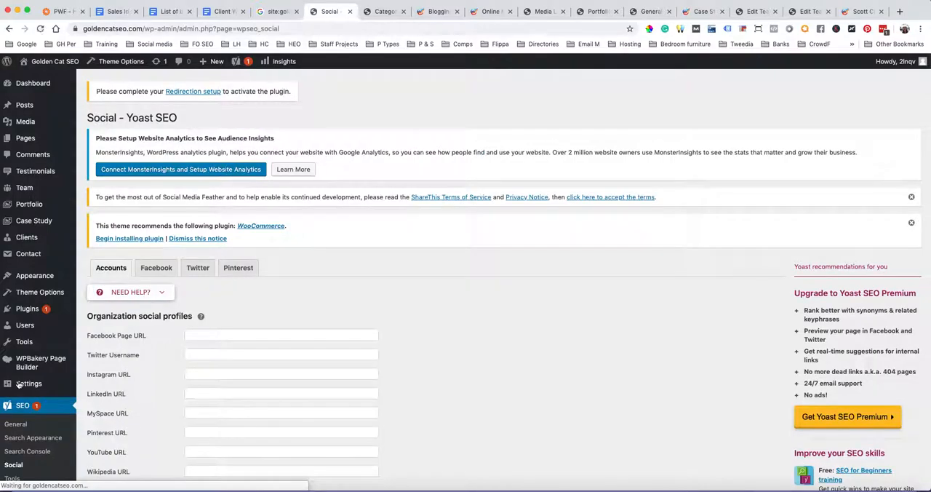
pyautogui.scroll(-4, 537, 288)
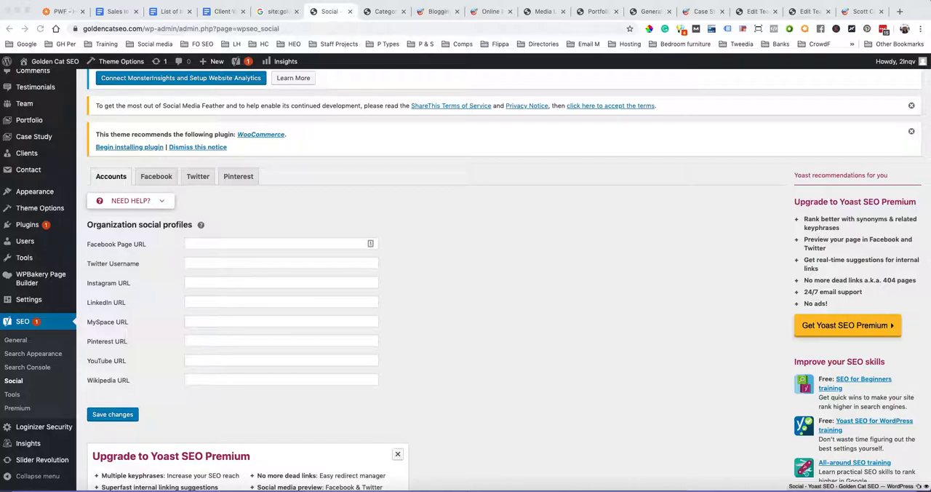
pyautogui.click(188, 243)
pyautogui.write('https://www.facebook.com/GoldenCatSEO/')
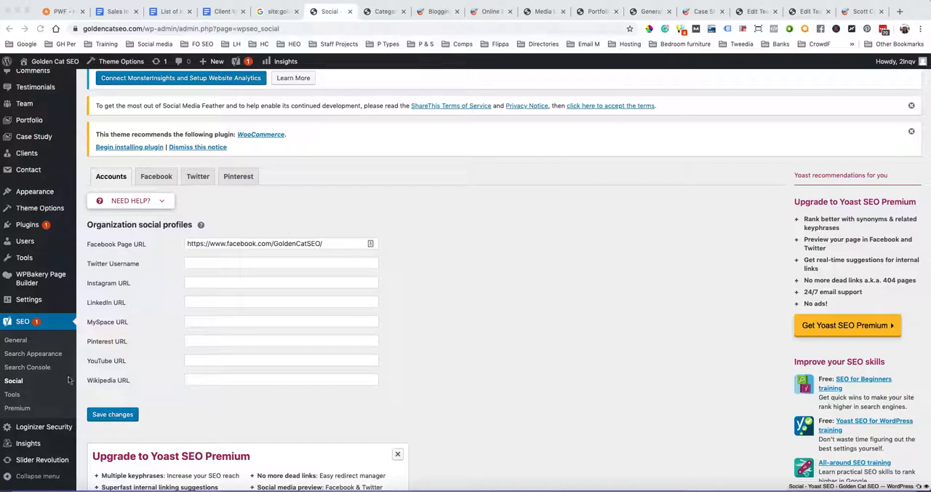
# Open the Bulk editor from Yoast's Tools and look over the list of page titles and SEO title fields
pyautogui.click(13, 398)
pyautogui.click(15, 397)
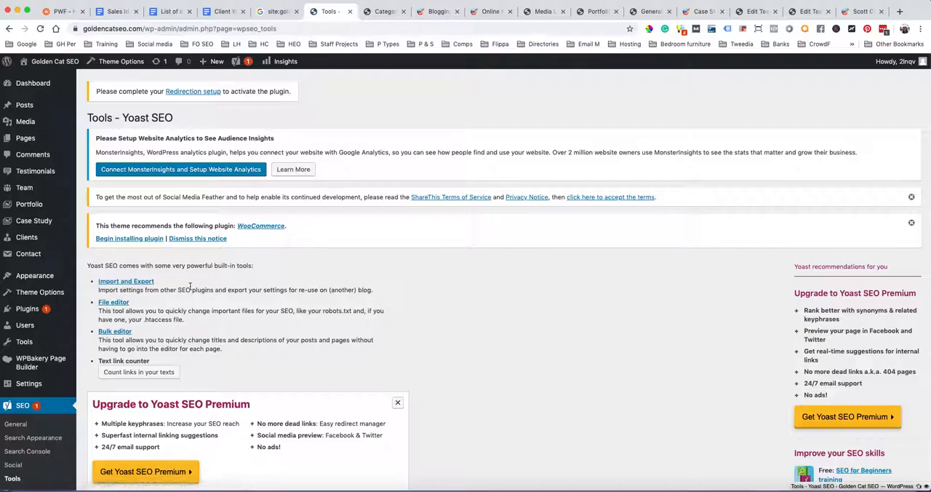
pyautogui.scroll(-3, 190, 286)
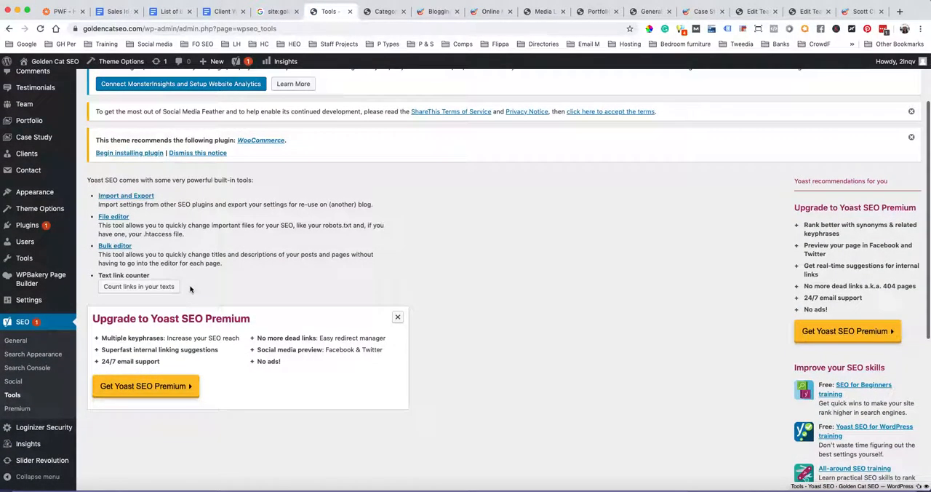
pyautogui.click(116, 247)
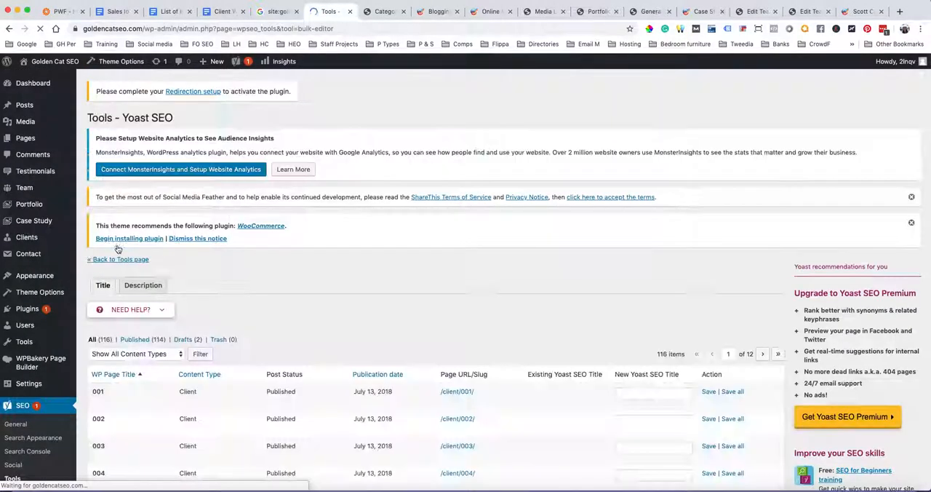
pyautogui.scroll(-5, 550, 309)
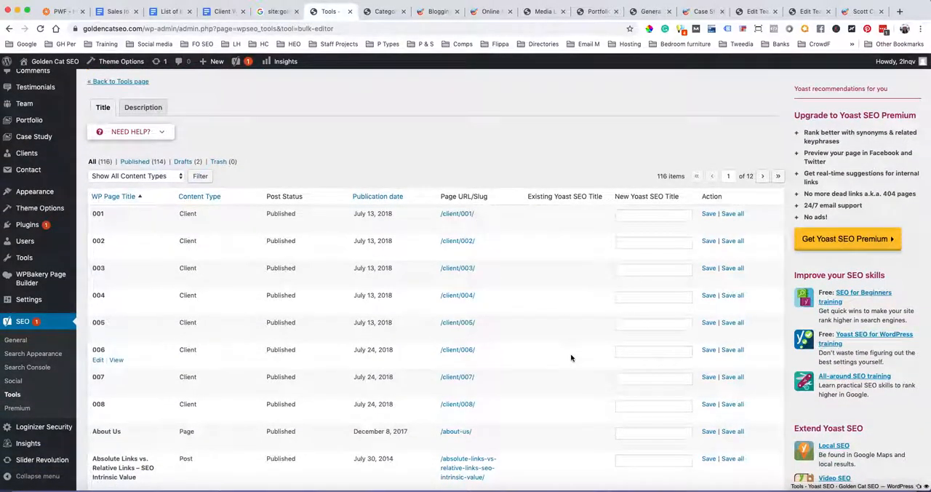
pyautogui.scroll(-5, 571, 356)
pyautogui.scroll(7, 571, 357)
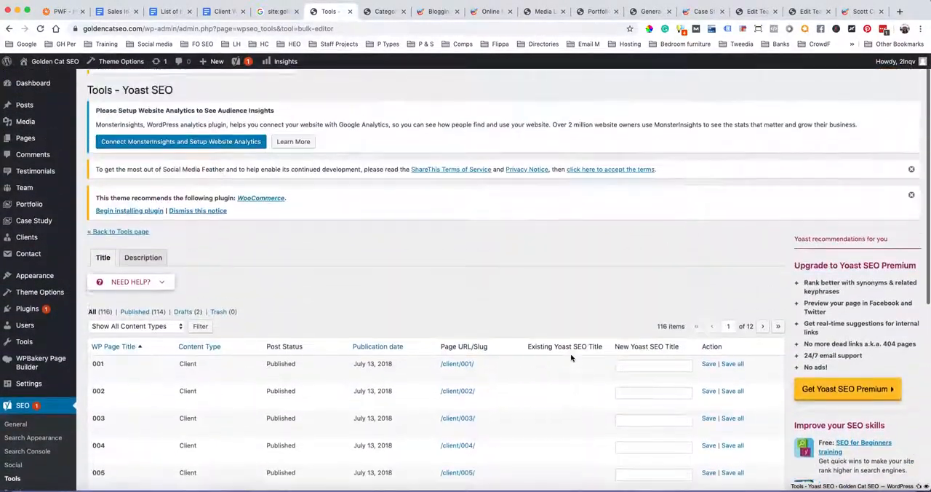
# Look through the remaining rows of the Bulk editor's title list, down to the end of its first page
pyautogui.scroll(-6, 571, 357)
pyautogui.scroll(5, 476, 243)
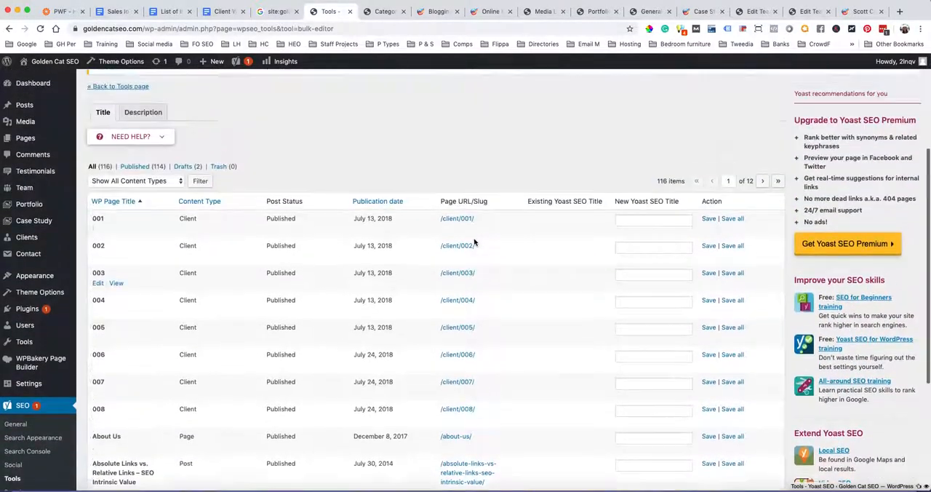
pyautogui.scroll(-5, 375, 300)
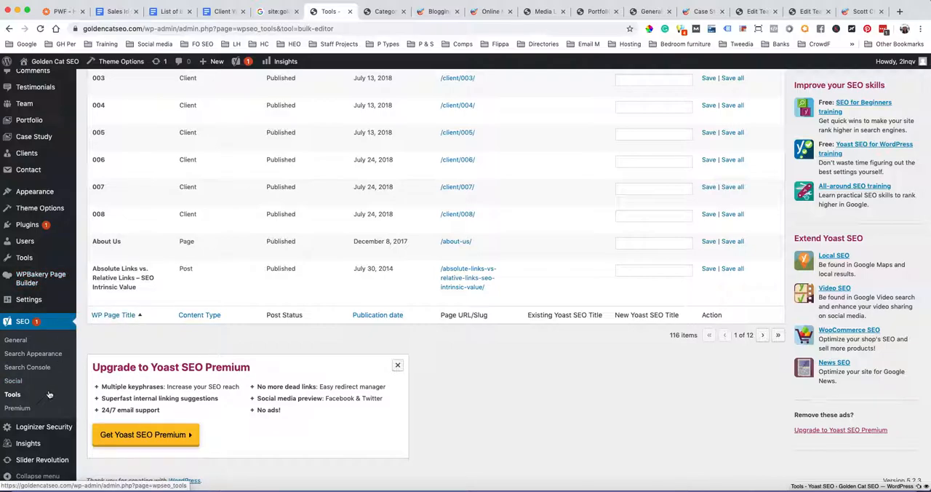
# Open Yoast's Premium page and look over the Yoast SEO Premium features and the Local, Video and News SEO extensions
pyautogui.click(25, 411)
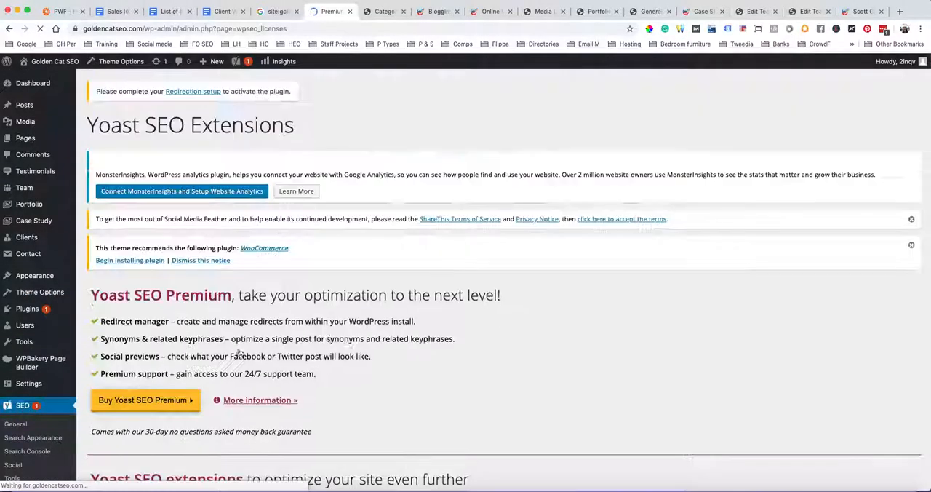
pyautogui.scroll(-4, 471, 327)
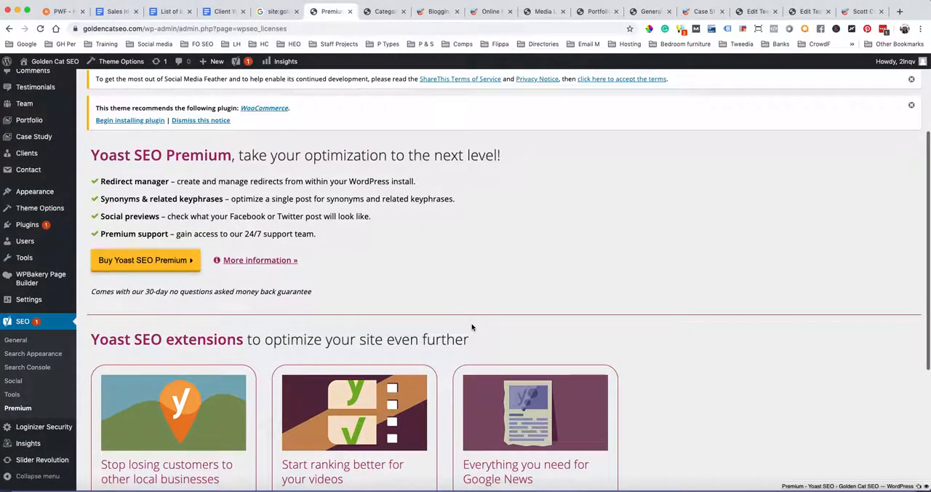
pyautogui.scroll(-3, 471, 327)
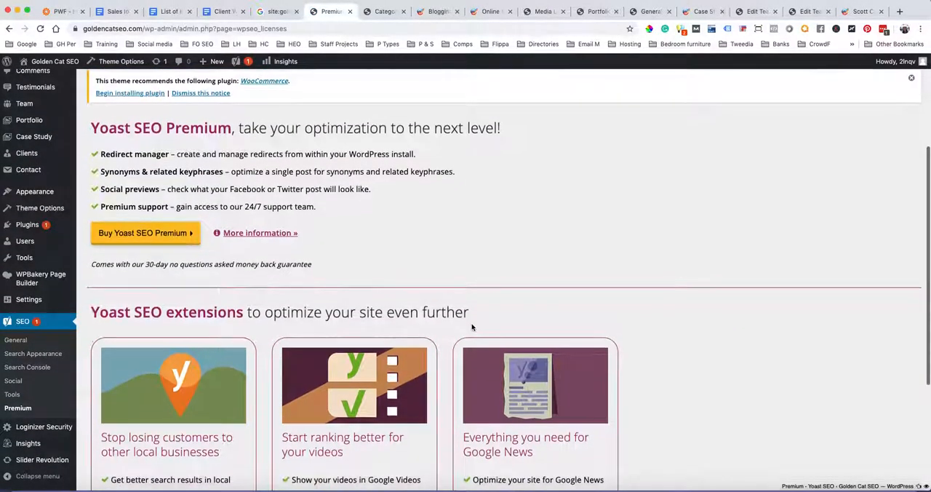
pyautogui.scroll(-3, 472, 327)
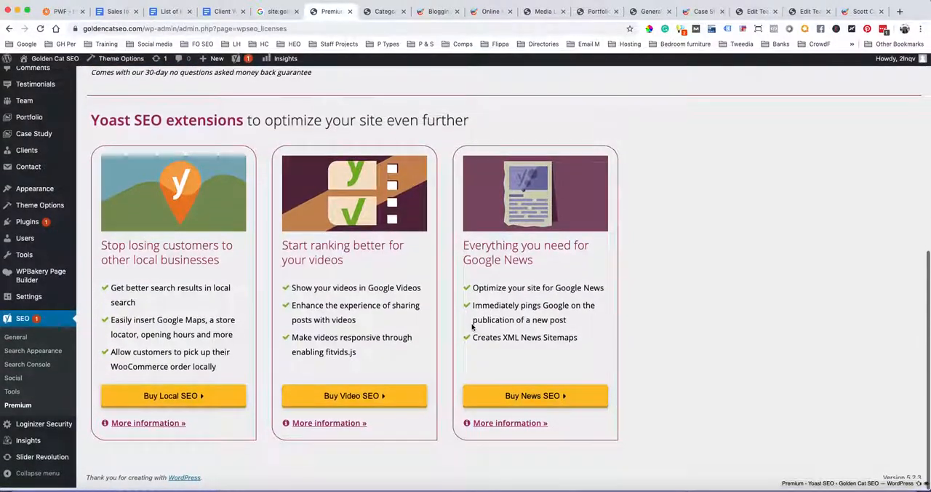
pyautogui.scroll(10, 471, 327)
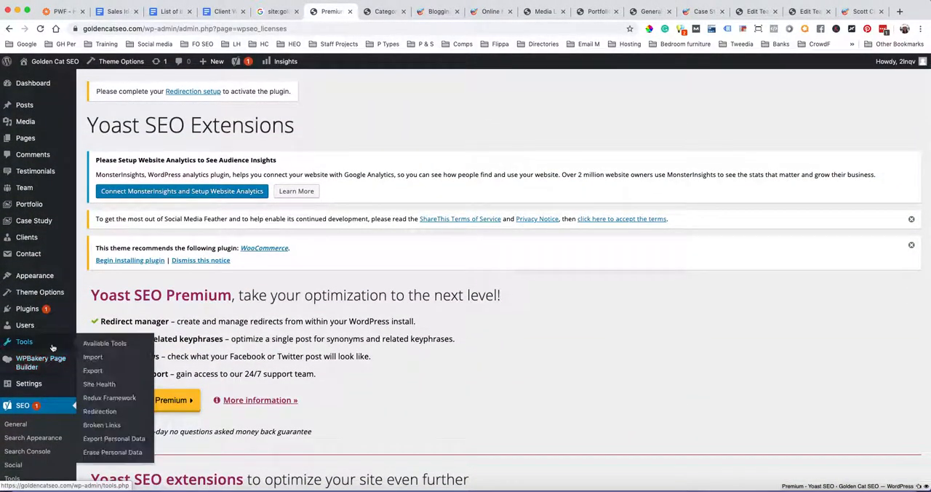
pyautogui.scroll(-6, 51, 352)
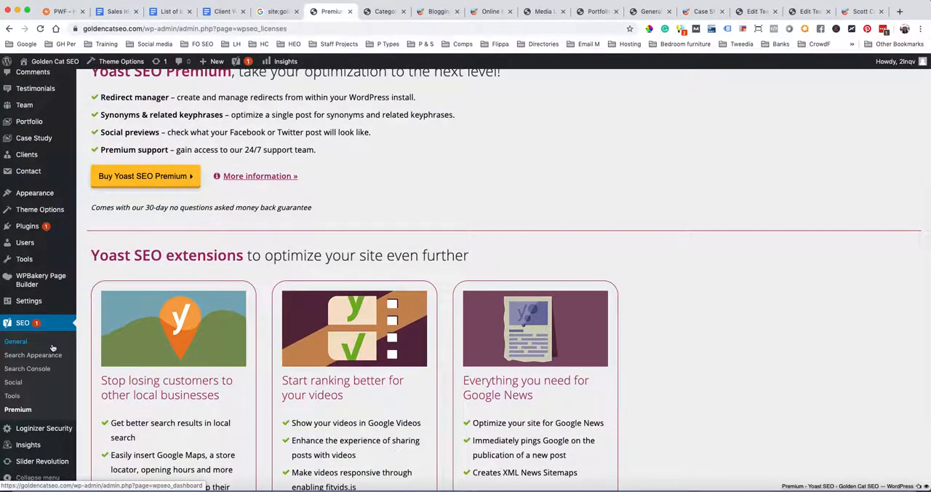
pyautogui.scroll(1, 52, 348)
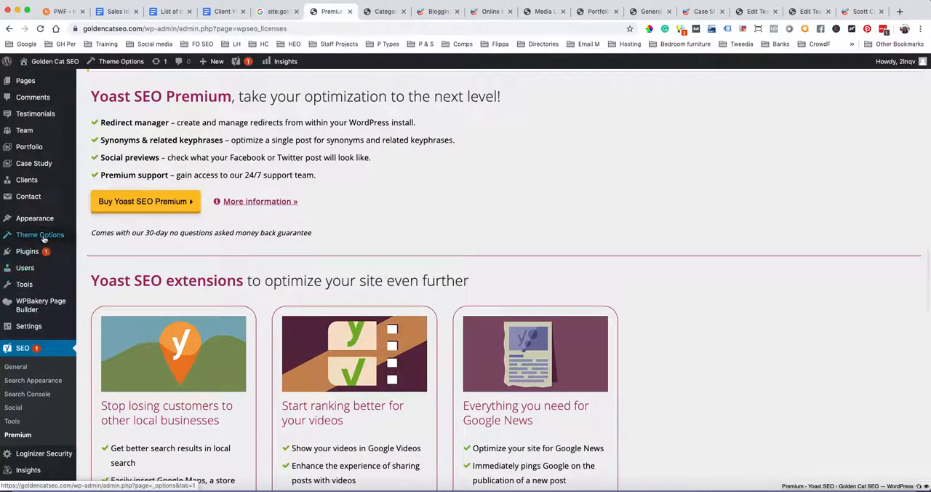
# Open the site's installed plugins and review the whole list, from Akismet Anti-Spam to Yoast SEO
pyautogui.click(30, 253)
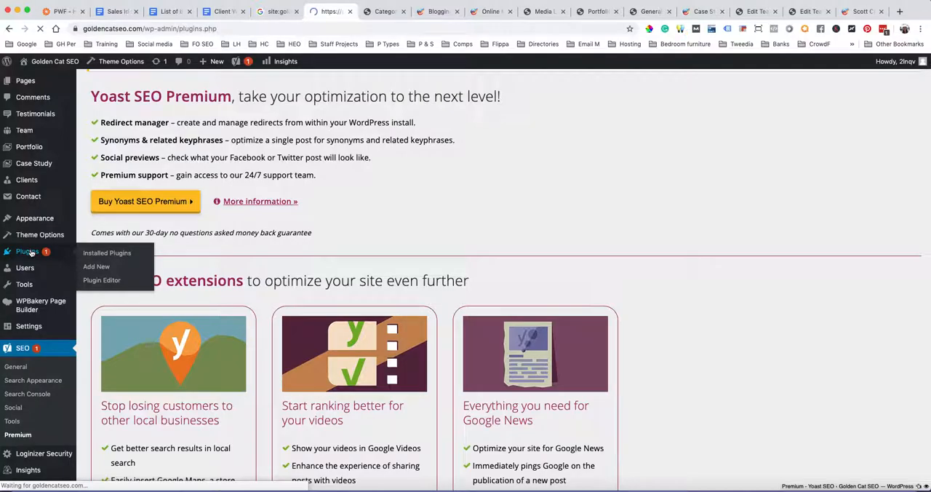
pyautogui.scroll(-3, 349, 270)
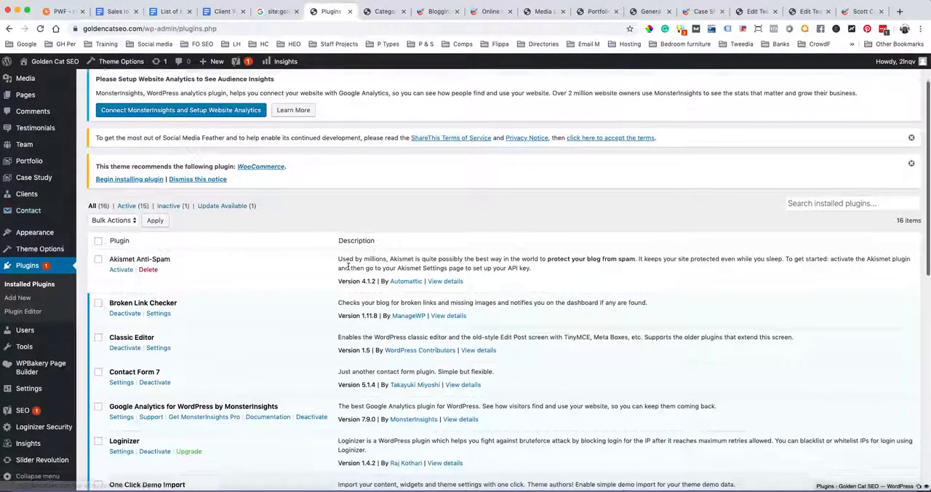
pyautogui.scroll(-3, 348, 269)
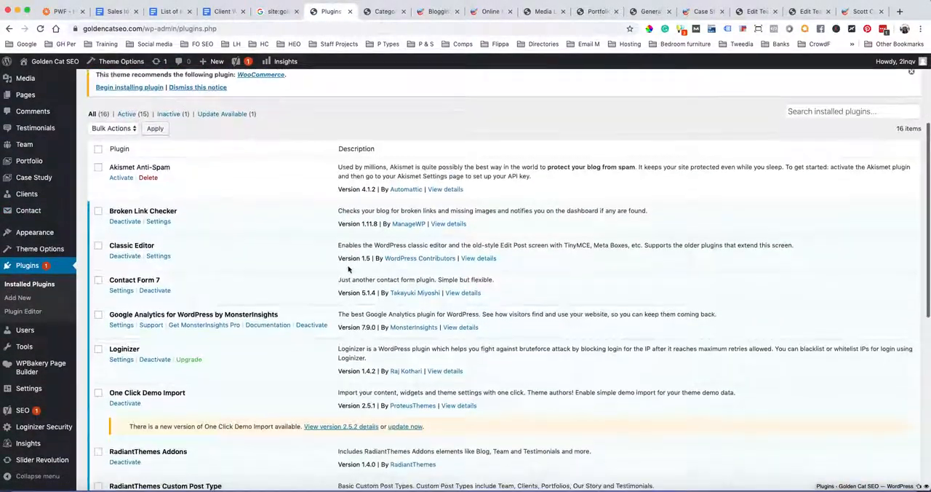
pyautogui.scroll(-5, 348, 269)
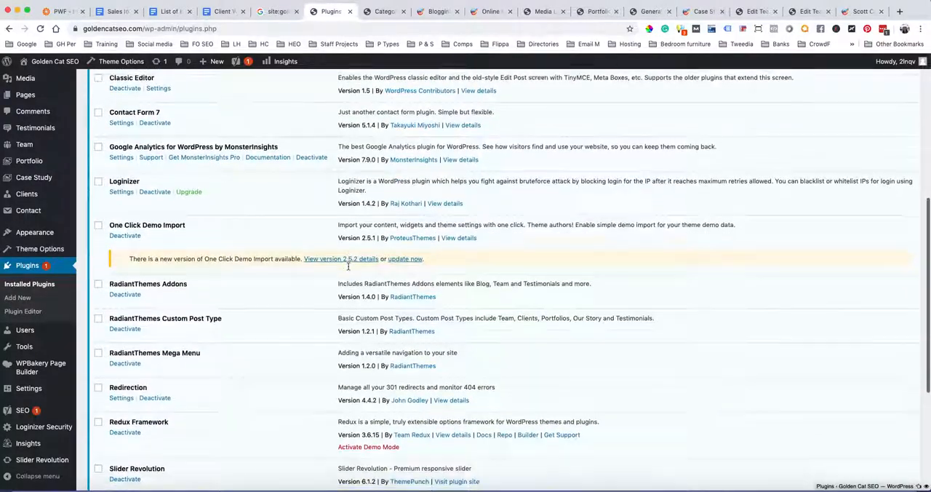
pyautogui.scroll(-4, 349, 267)
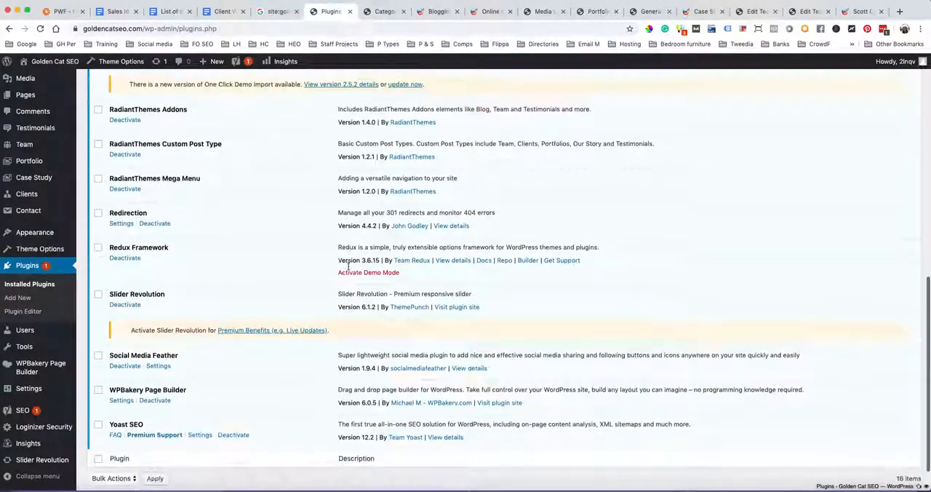
pyautogui.scroll(6, 348, 266)
pyautogui.scroll(2, 349, 266)
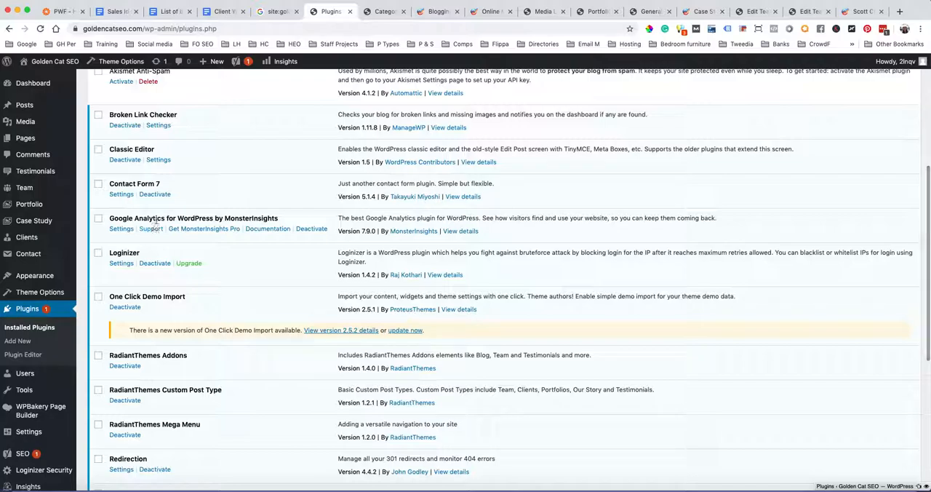
# Open the WordPress General Settings and review the site title, tagline, address and email fields
pyautogui.moveTo(67, 301)
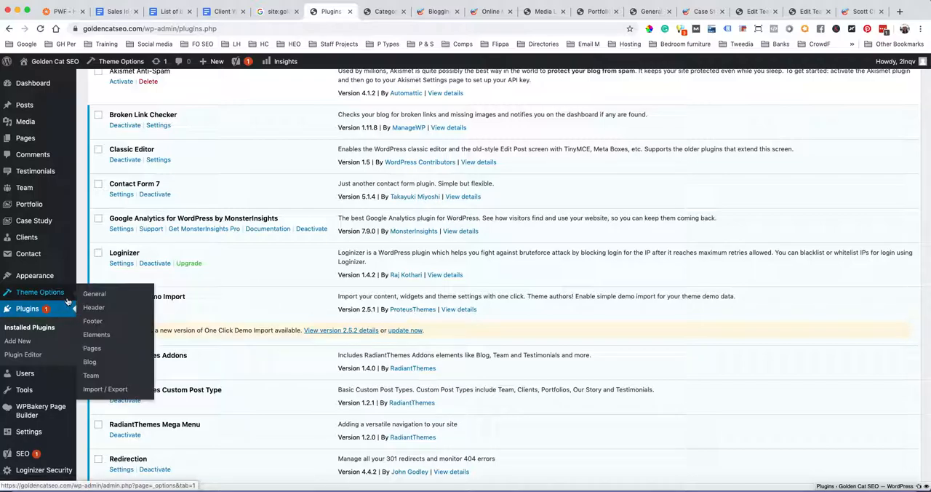
pyautogui.scroll(-3, 44, 350)
pyautogui.moveTo(37, 393)
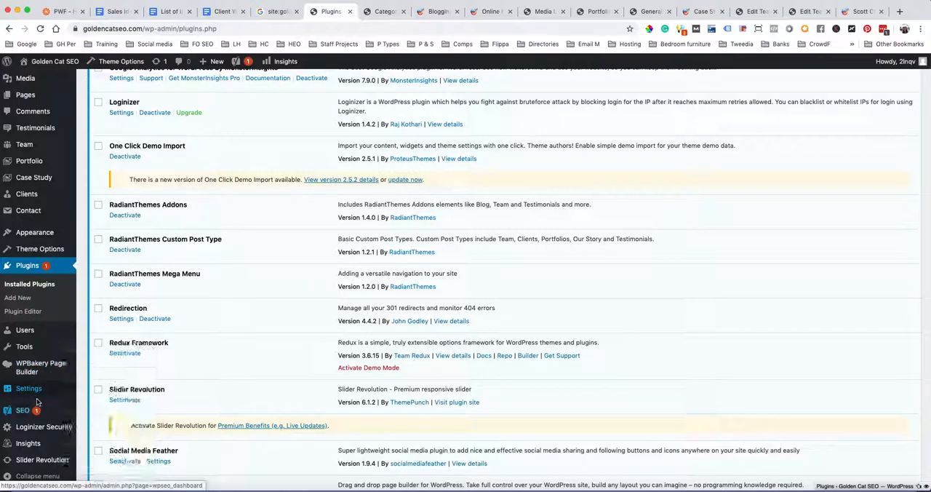
pyautogui.click(100, 357)
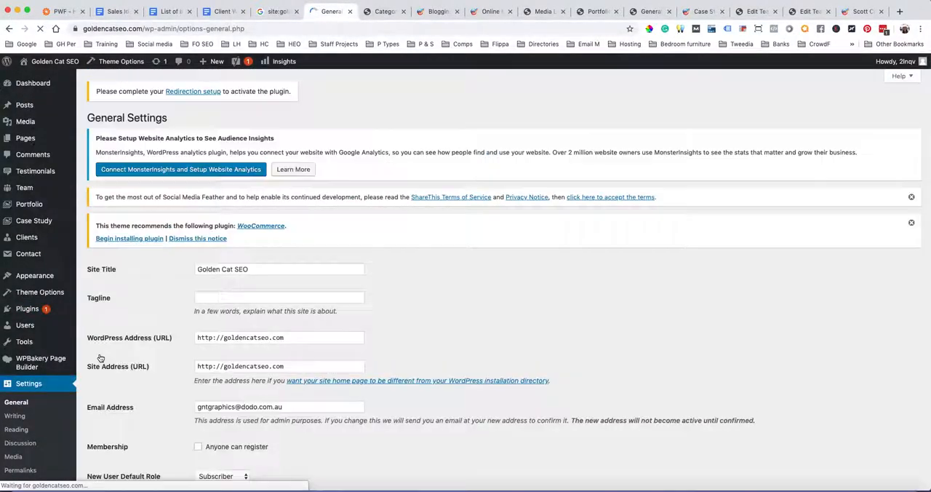
pyautogui.scroll(-3, 438, 259)
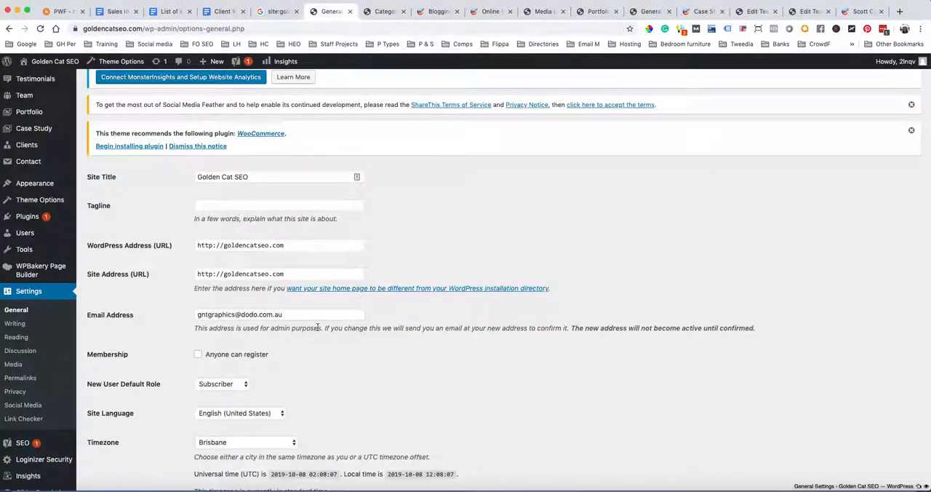
pyautogui.scroll(-2, 313, 327)
pyautogui.scroll(-1, 317, 330)
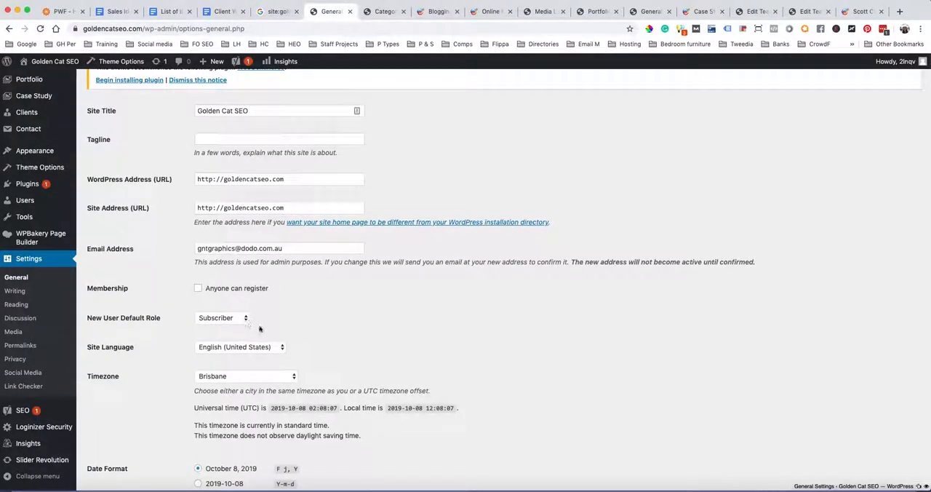
# Set the site language to English (Australia), check the timezone, date and time formats, and save the General Settings
pyautogui.click(274, 352)
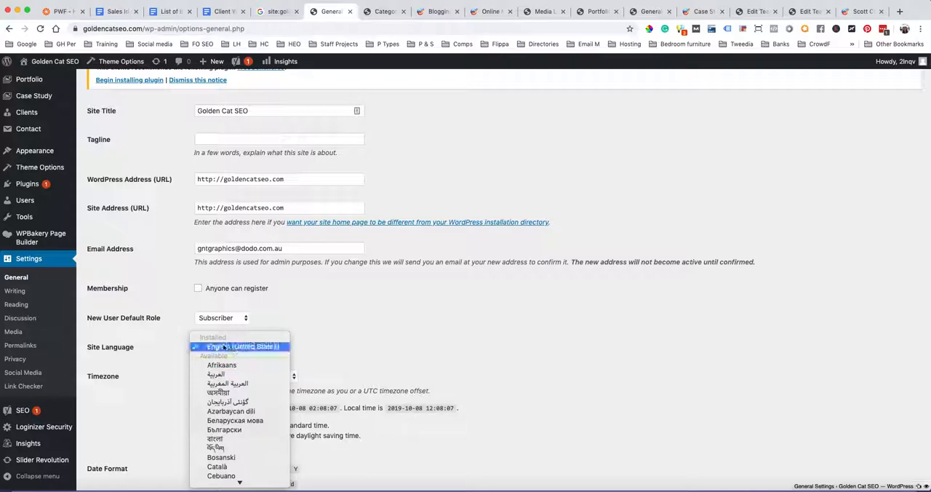
pyautogui.scroll(-10, 234, 350)
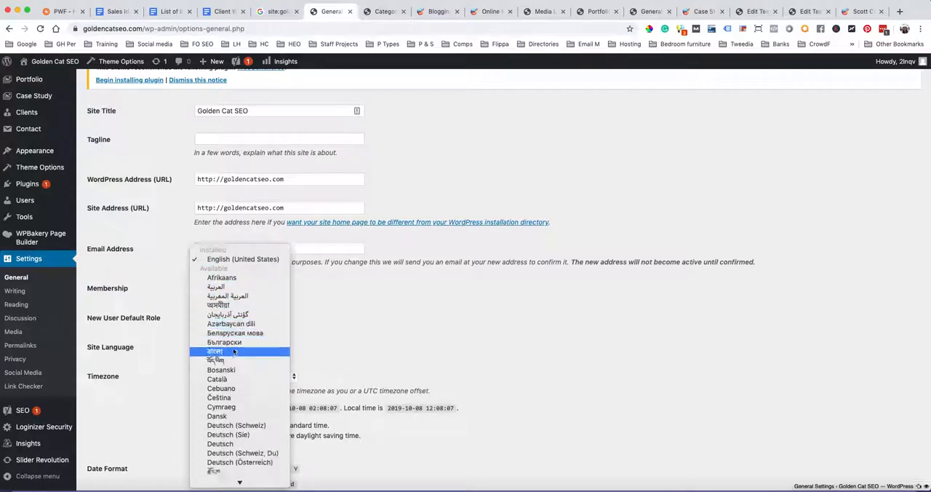
pyautogui.click(234, 401)
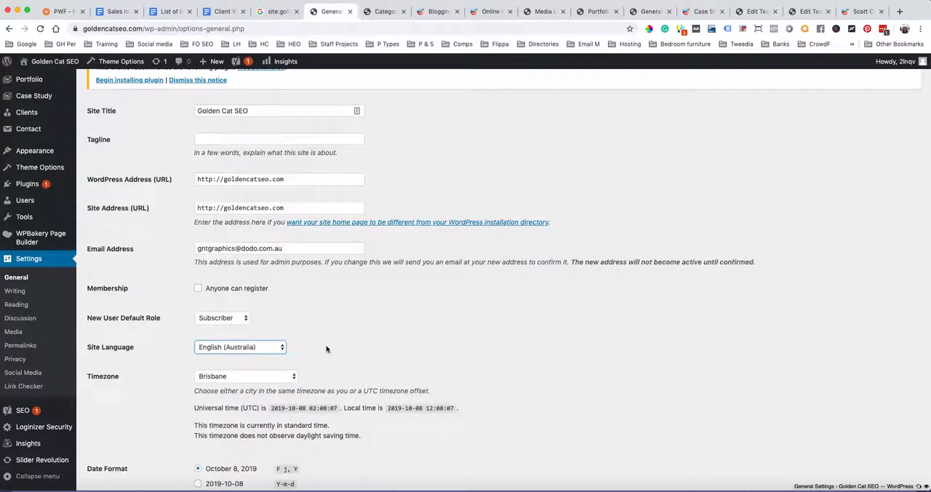
pyautogui.scroll(-3, 326, 349)
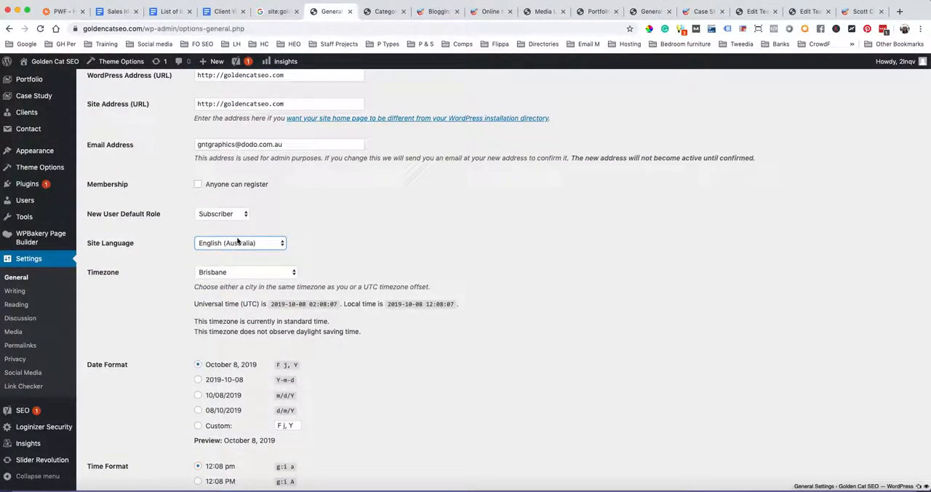
pyautogui.scroll(-1, 334, 267)
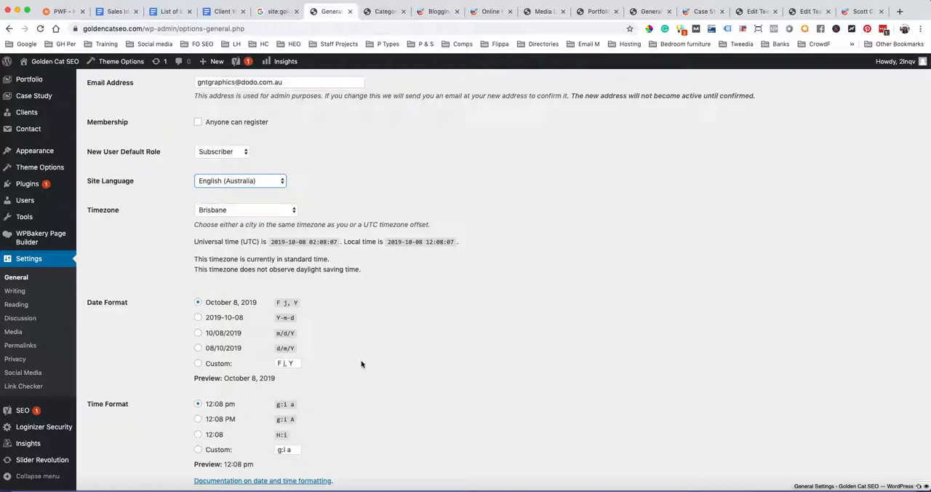
pyautogui.scroll(-3, 362, 363)
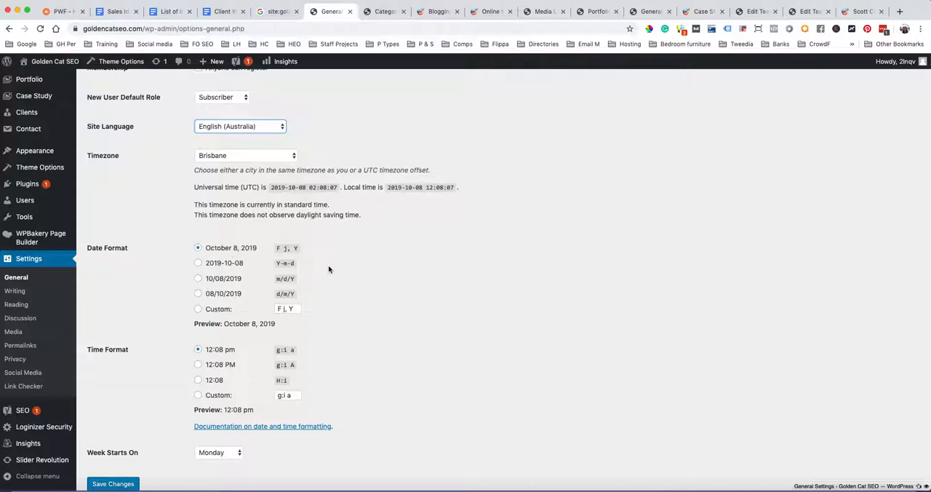
pyautogui.scroll(-1, 328, 268)
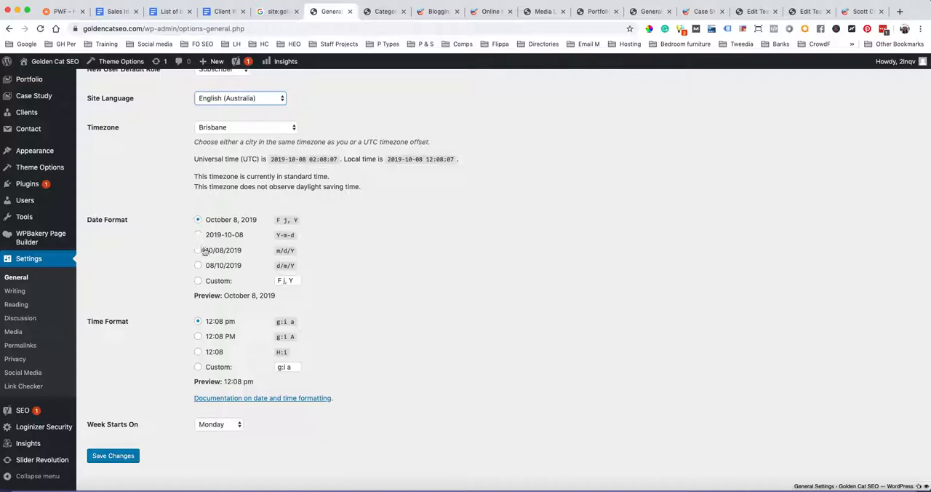
pyautogui.scroll(-1, 348, 298)
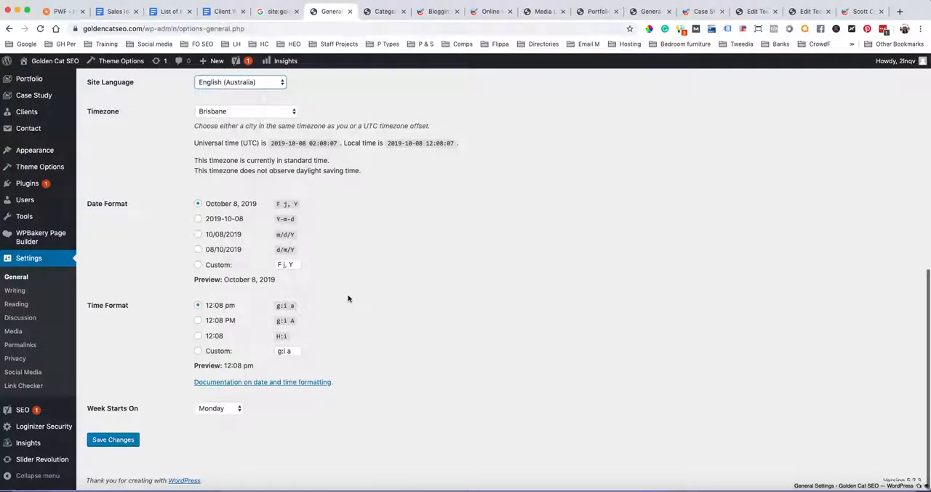
pyautogui.click(117, 440)
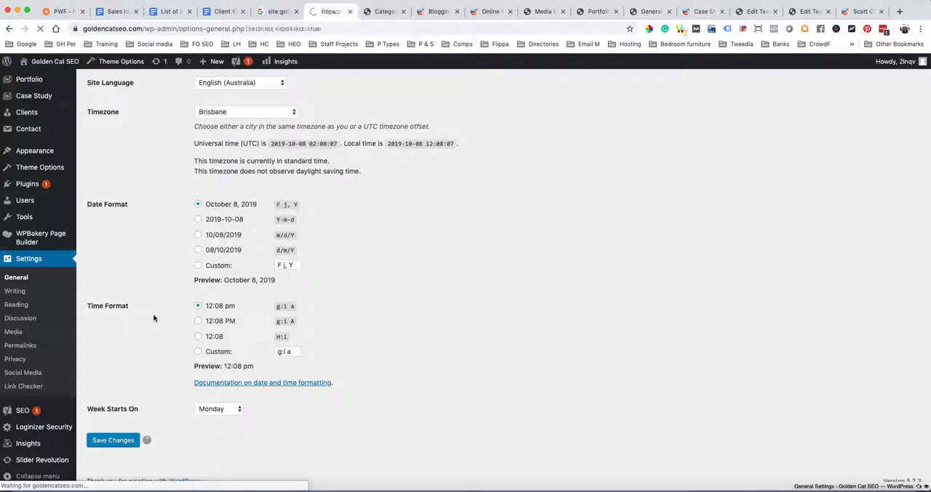
# Open the Writing Settings, review the options and inspect the Default Post Category choices without changing the selection
pyautogui.scroll(-5, 153, 318)
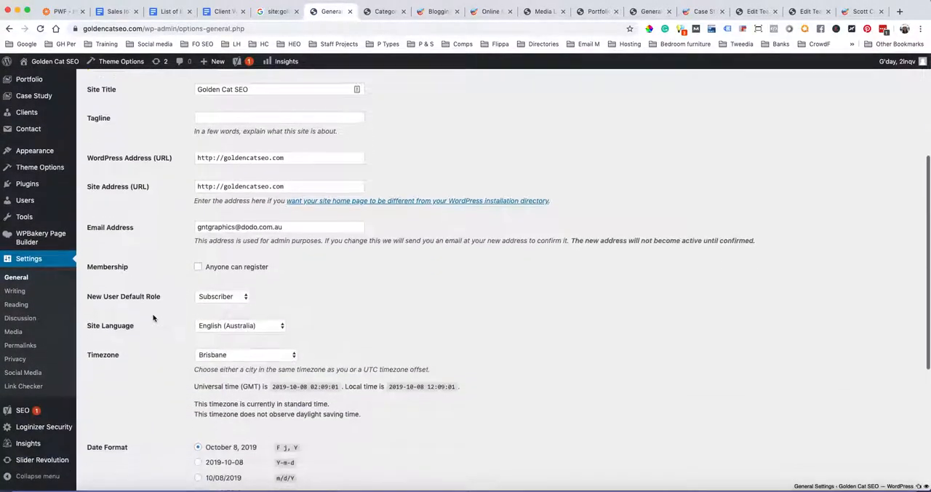
pyautogui.click(14, 290)
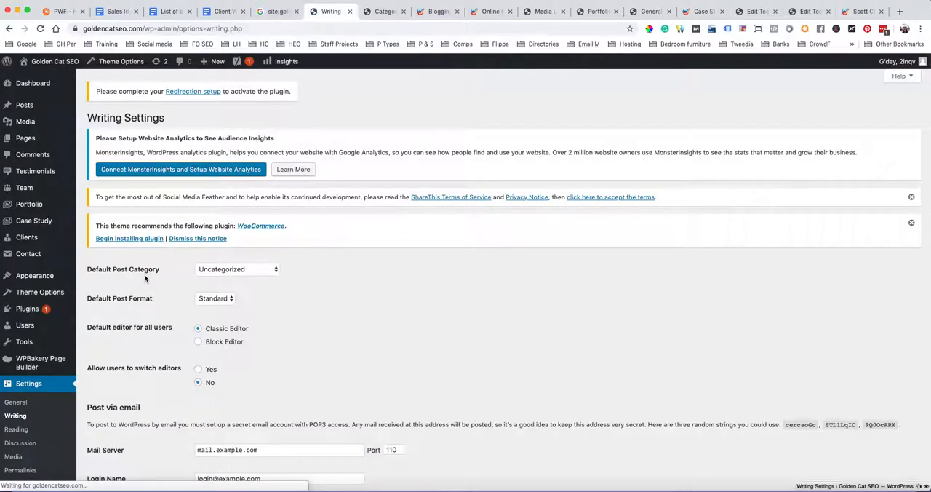
pyautogui.scroll(-1, 364, 312)
pyautogui.scroll(-3, 364, 313)
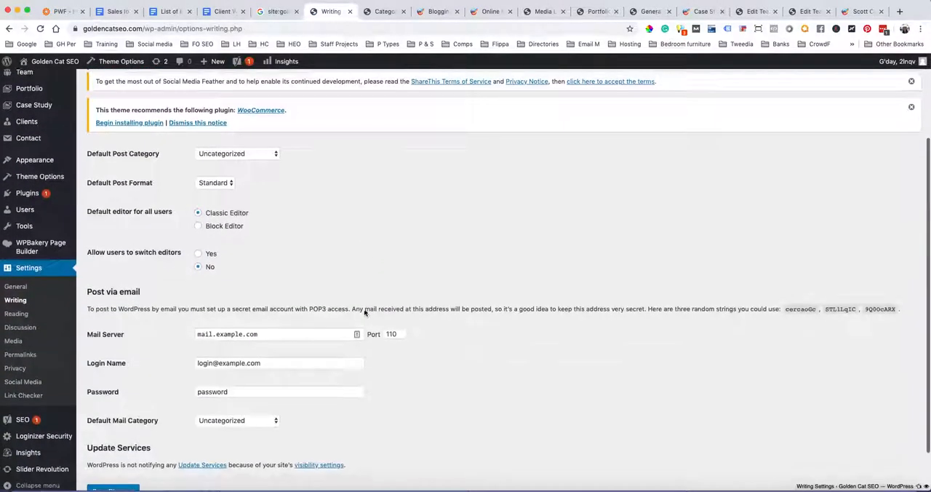
pyautogui.scroll(2, 364, 313)
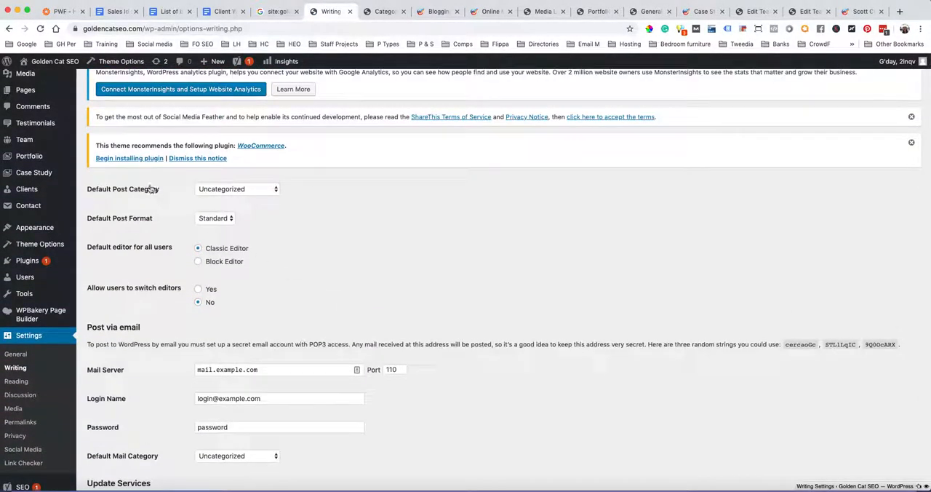
pyautogui.click(274, 191)
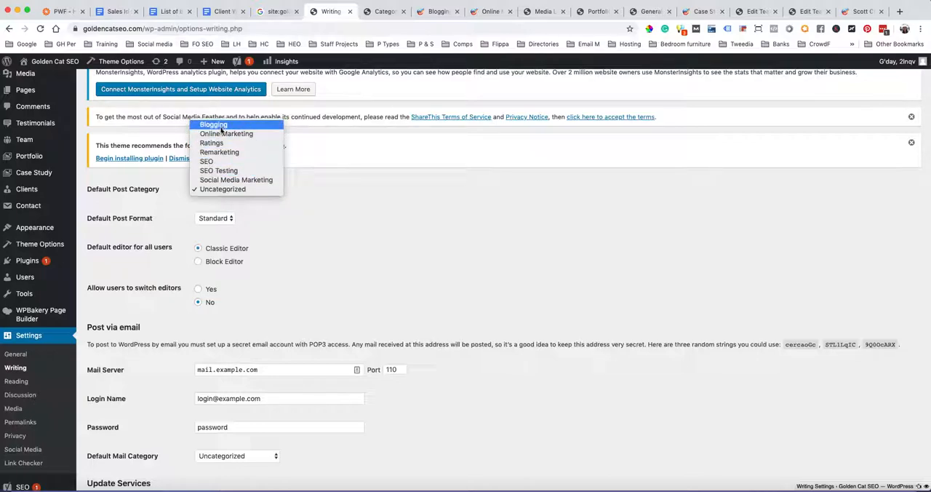
pyautogui.click(310, 223)
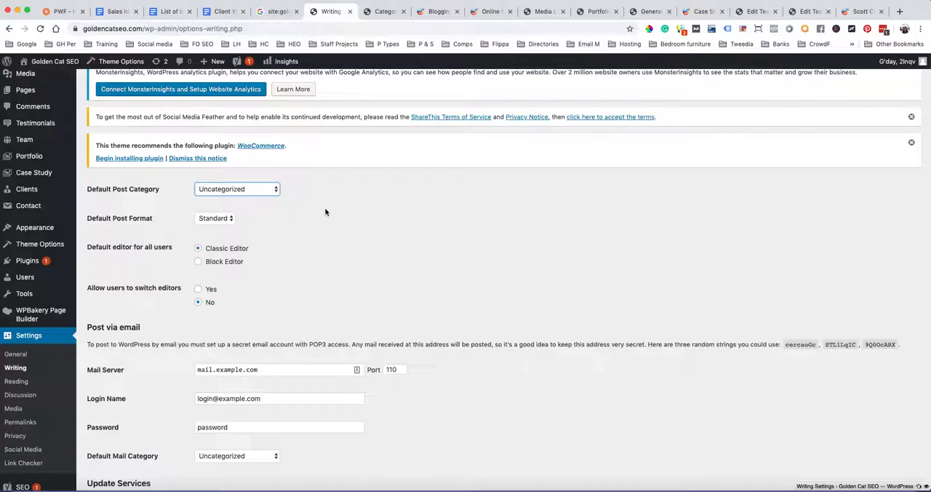
# Finish reviewing the Writing Settings, and open the Reading Settings to examine the homepage, feed and search engine visibility options
pyautogui.scroll(-3, 324, 208)
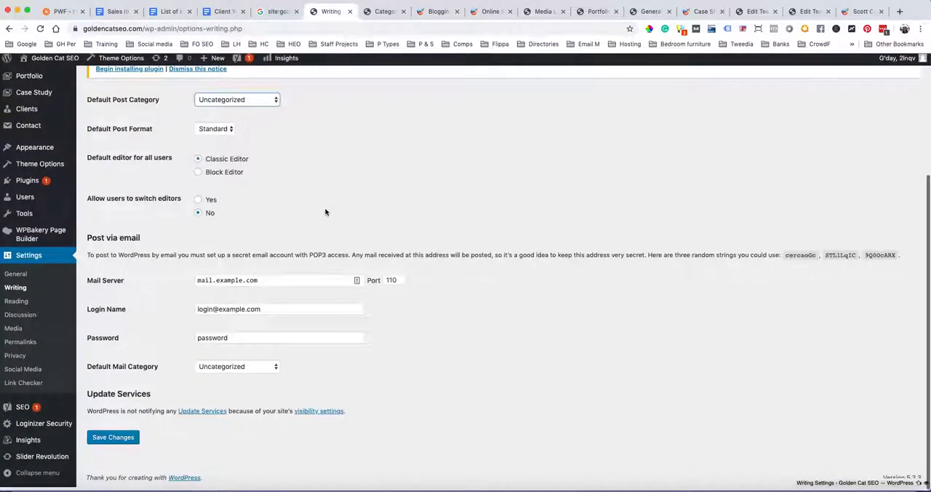
pyautogui.scroll(2, 325, 209)
pyautogui.scroll(-2, 324, 208)
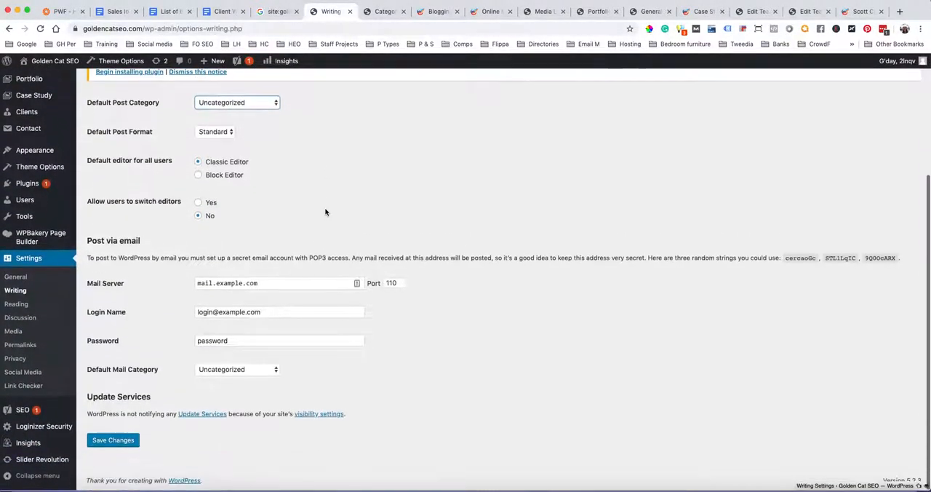
pyautogui.click(18, 306)
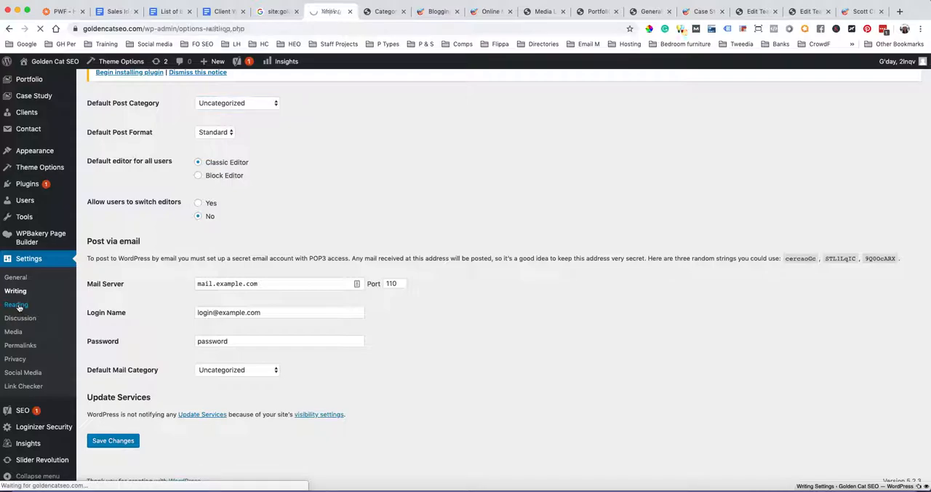
pyautogui.scroll(-3, 517, 299)
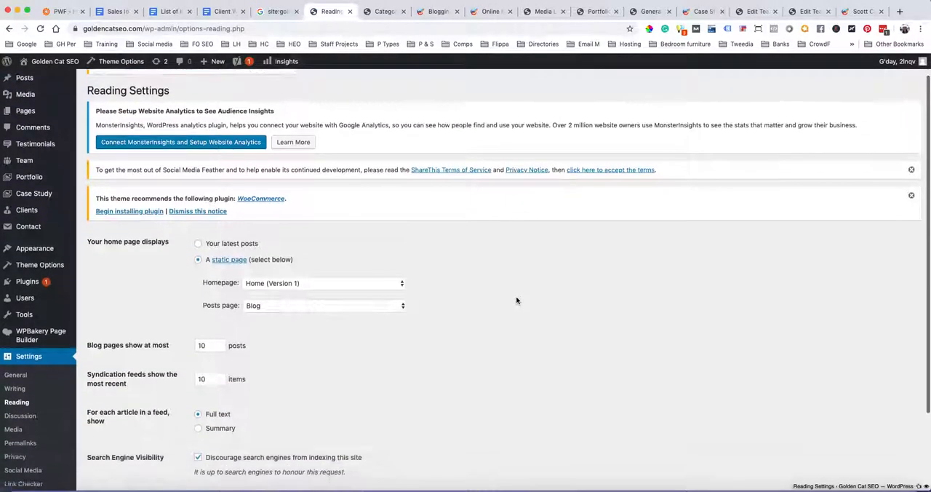
pyautogui.scroll(-1, 517, 301)
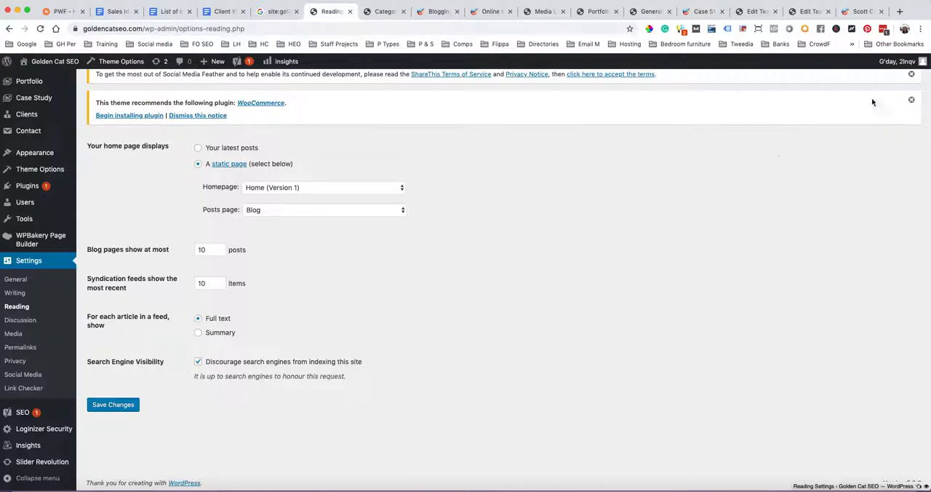
# In the browser tab showing the team member page, search Google for site:goldencatseo.com/
pyautogui.click(857, 12)
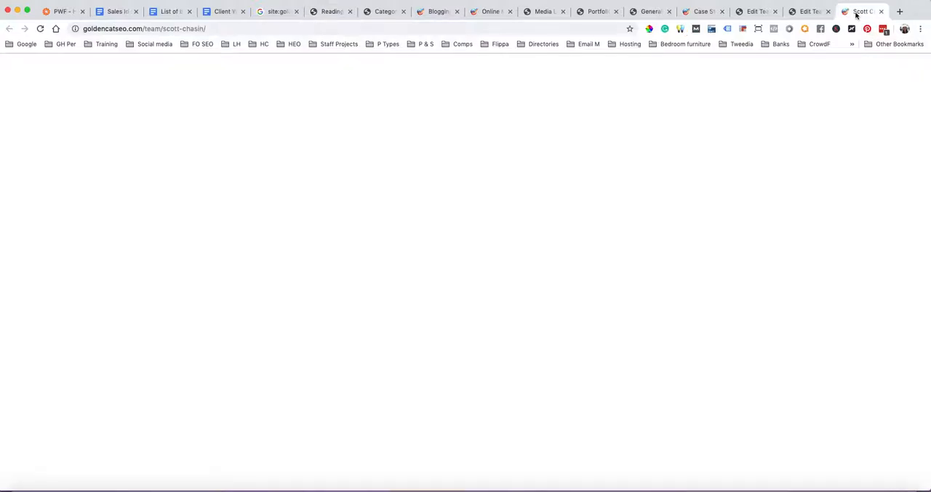
pyautogui.moveTo(211, 29); pyautogui.dragTo(143, 30)
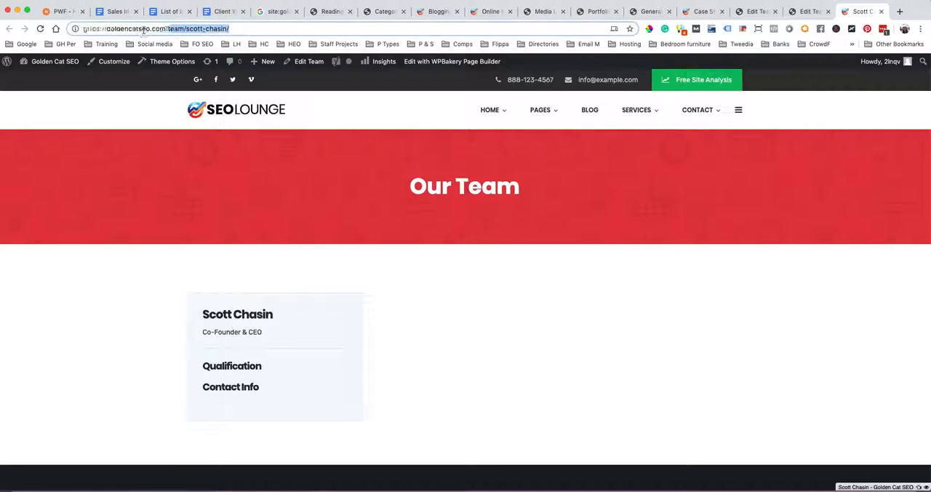
pyautogui.press('BackSpace')
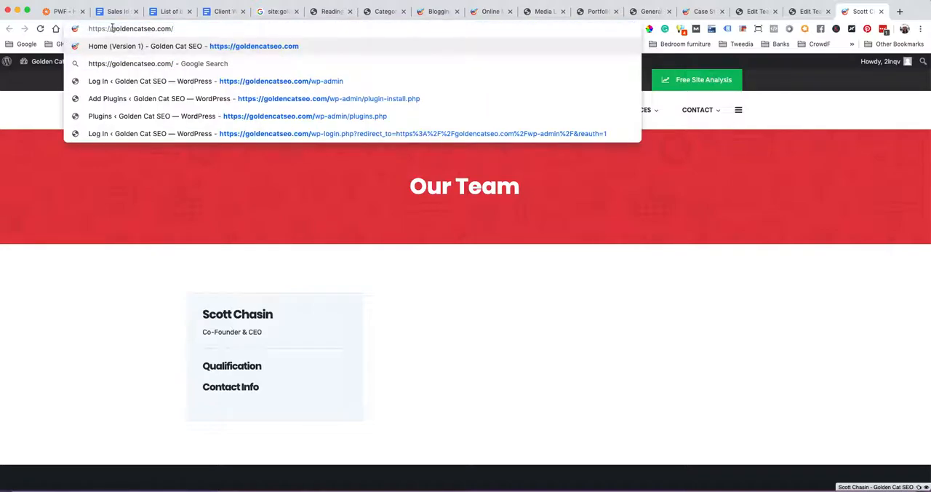
pyautogui.moveTo(111, 29); pyautogui.dragTo(85, 29)
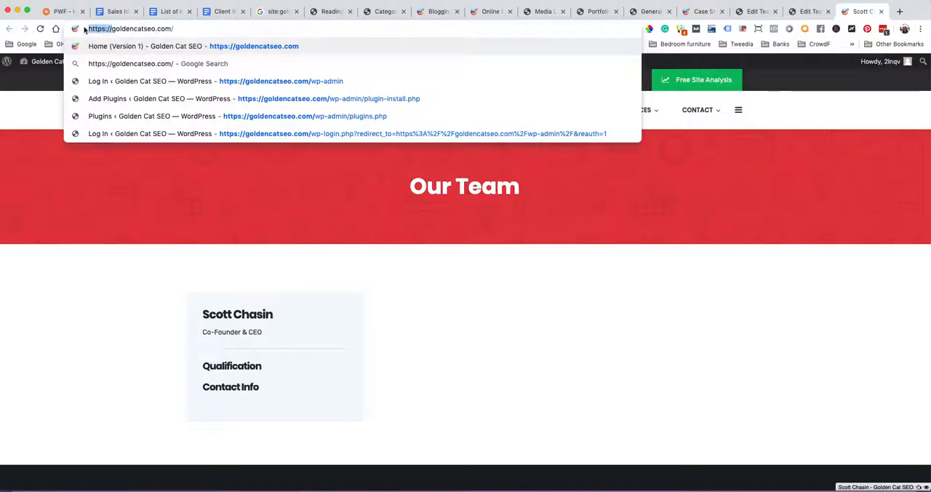
pyautogui.write('site:')
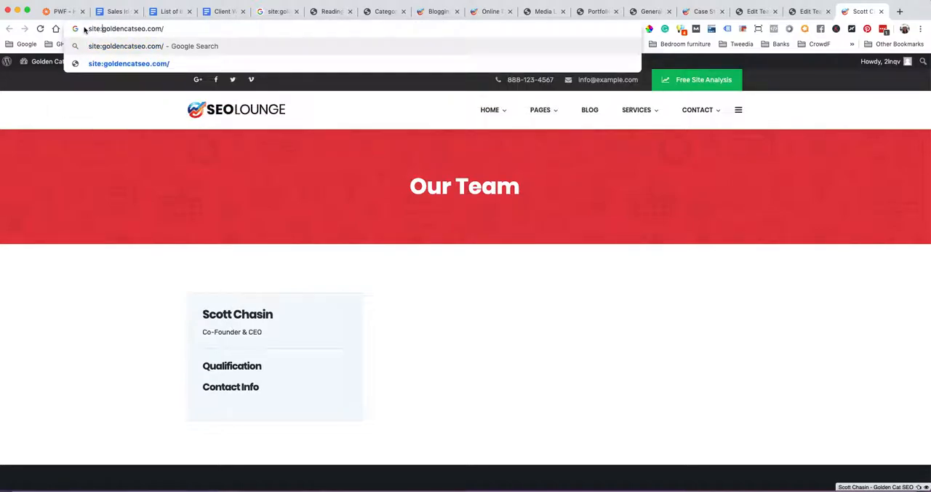
pyautogui.press('Return')
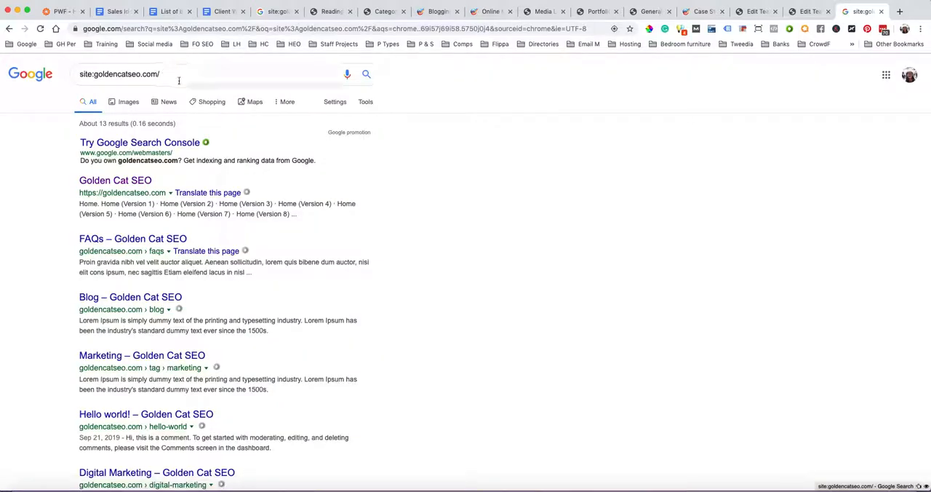
# Examine the site's indexed pages across both pages of Google results, ending back on the first results page
pyautogui.scroll(-1, 130, 213)
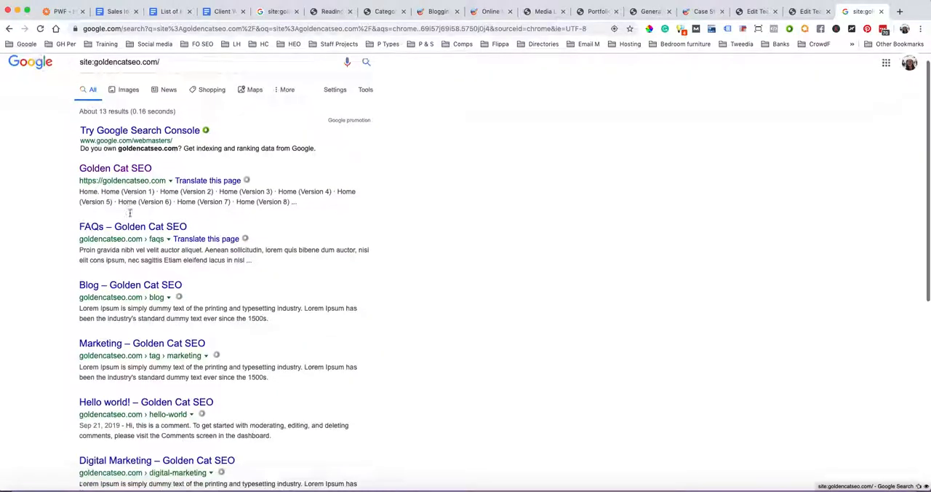
pyautogui.scroll(-10, 130, 212)
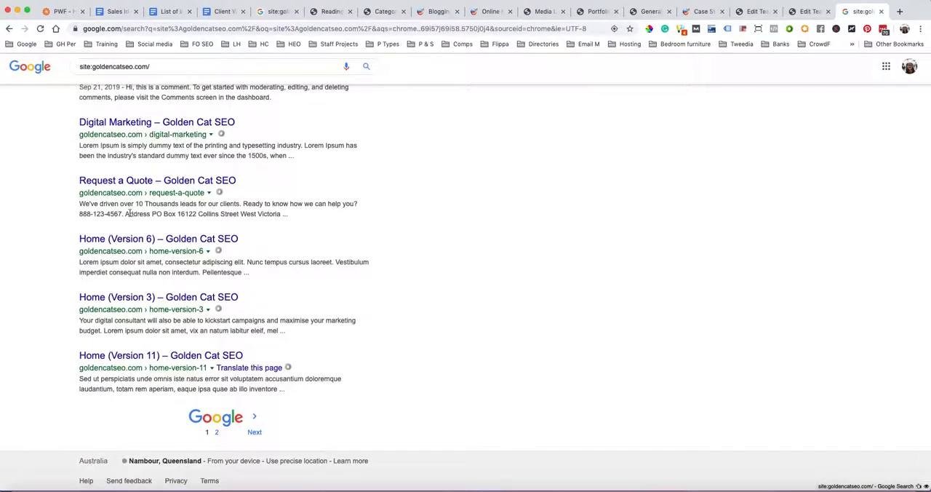
pyautogui.click(216, 433)
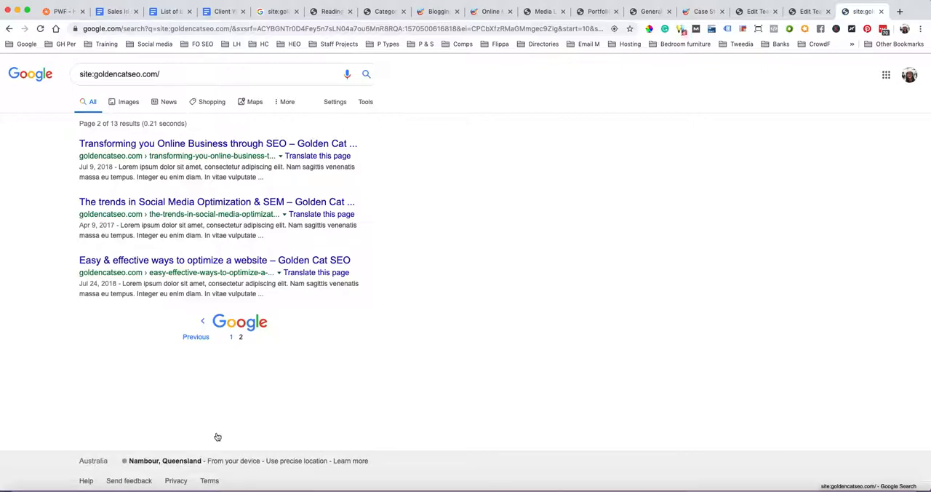
pyautogui.click(232, 336)
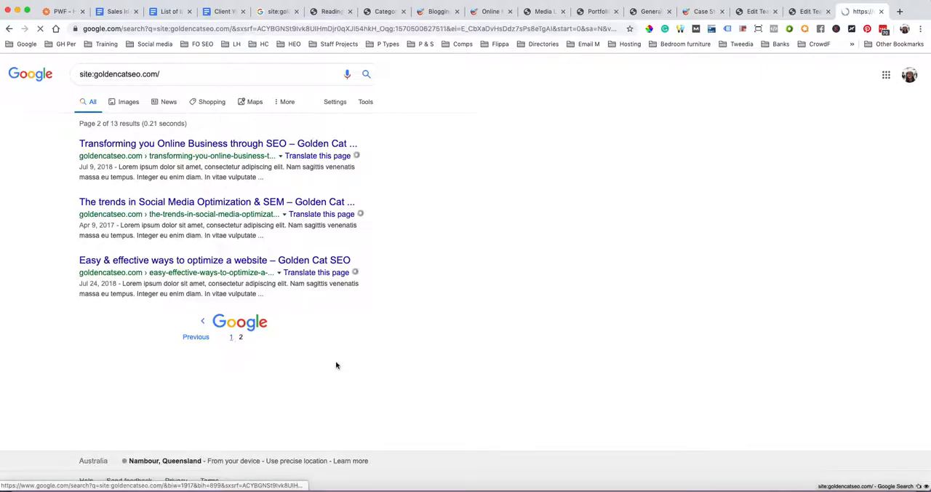
pyautogui.scroll(-5, 336, 365)
pyautogui.scroll(5, 336, 365)
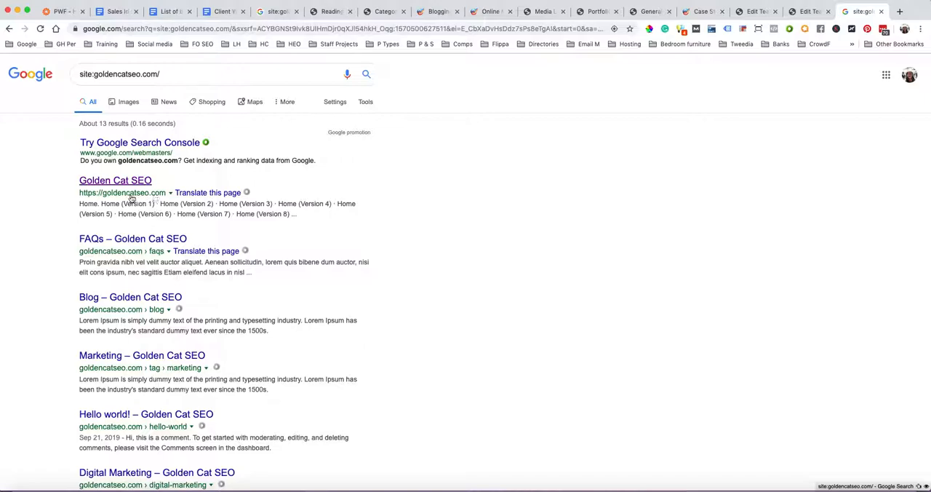
pyautogui.scroll(-5, 87, 318)
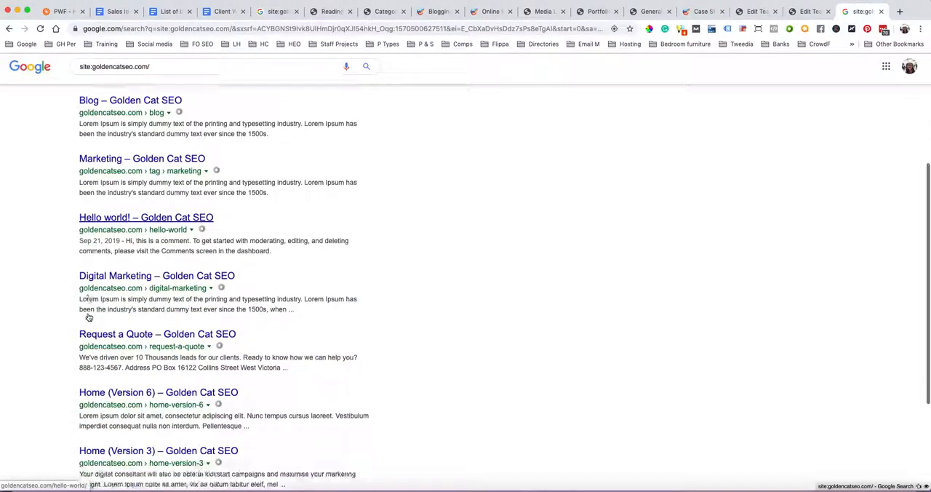
pyautogui.scroll(1, 88, 315)
pyautogui.scroll(5, 88, 318)
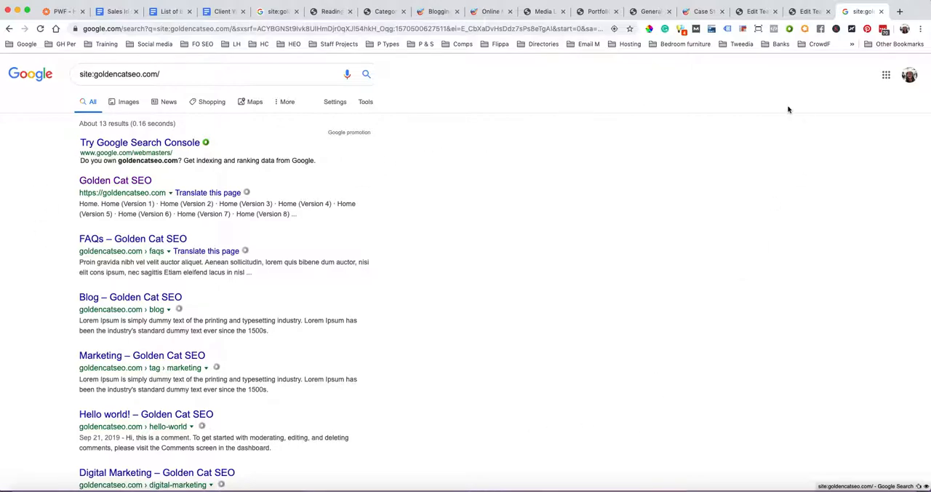
# Return to the Reading Settings to recheck the homepage and posts page options, and open the Discussion Settings
pyautogui.click(329, 11)
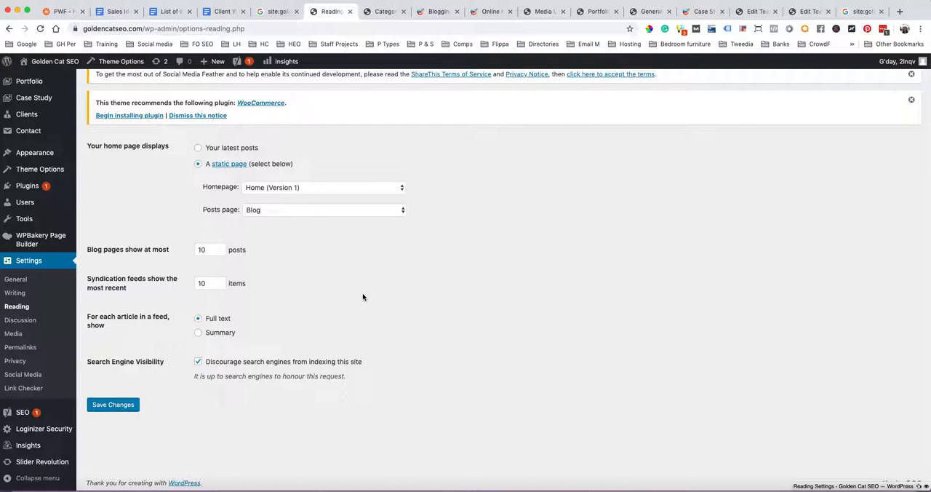
pyautogui.scroll(1, 363, 297)
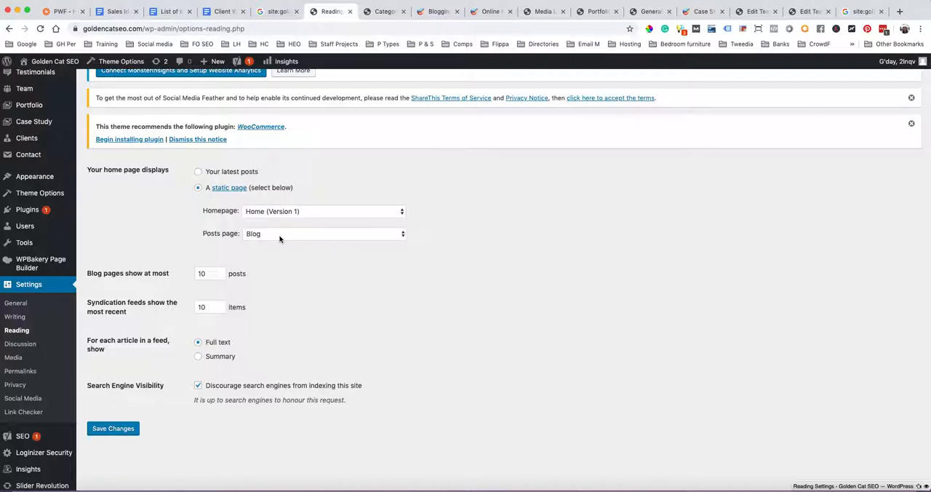
pyautogui.click(26, 345)
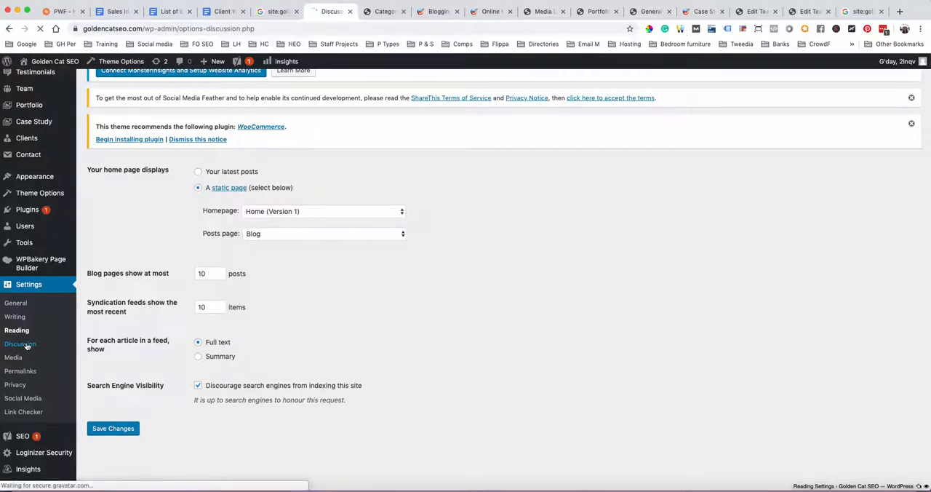
pyautogui.scroll(-2, 480, 307)
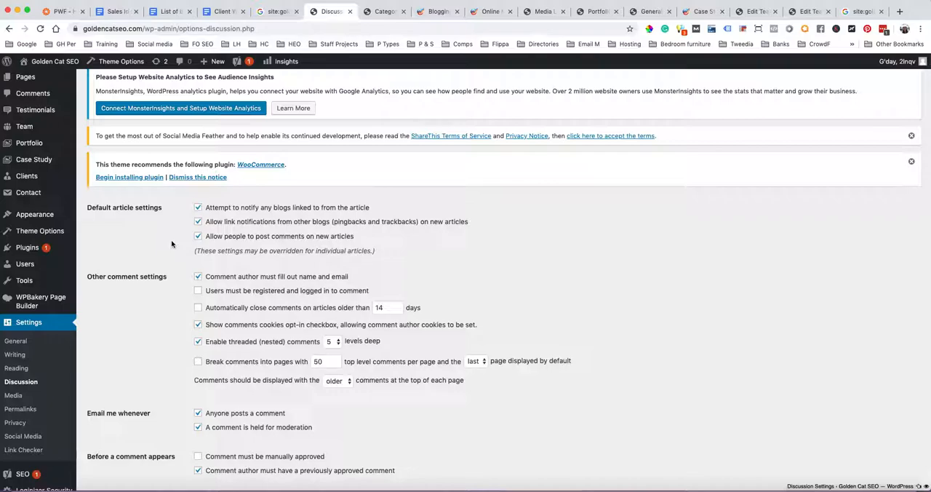
# Disable notifying linked blogs and allowing pingbacks and trackbacks on new articles, and require users to be registered and logged in to comment
pyautogui.click(198, 208)
pyautogui.click(198, 223)
pyautogui.click(198, 291)
# Require comments to be manually approved before they appear, and save the Discussion Settings
pyautogui.scroll(-3, 160, 312)
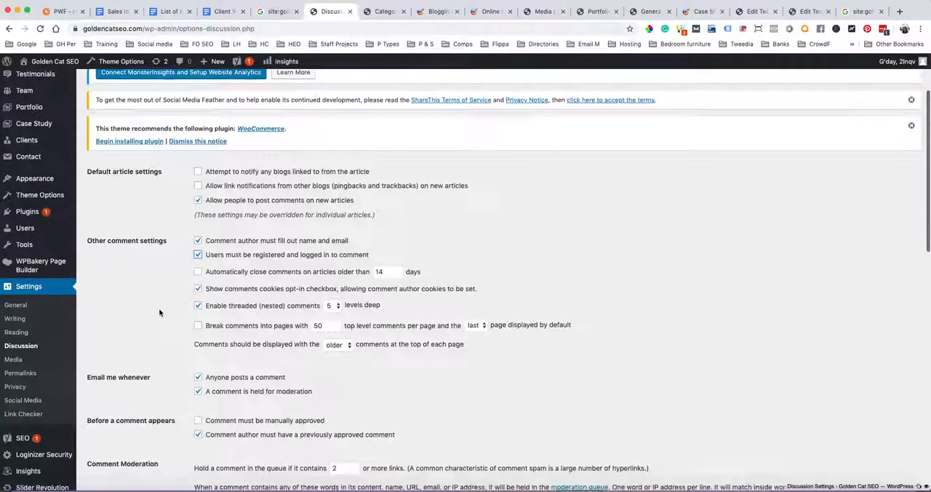
pyautogui.click(198, 336)
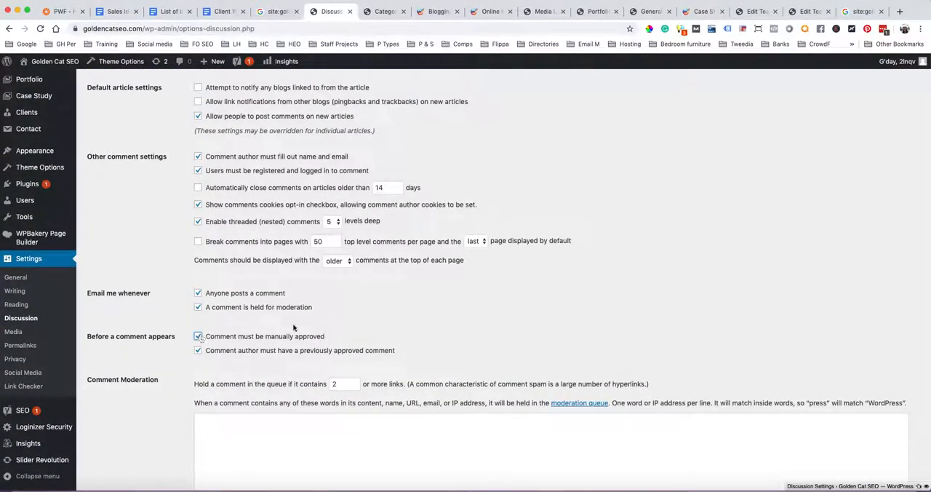
pyautogui.scroll(-10, 416, 320)
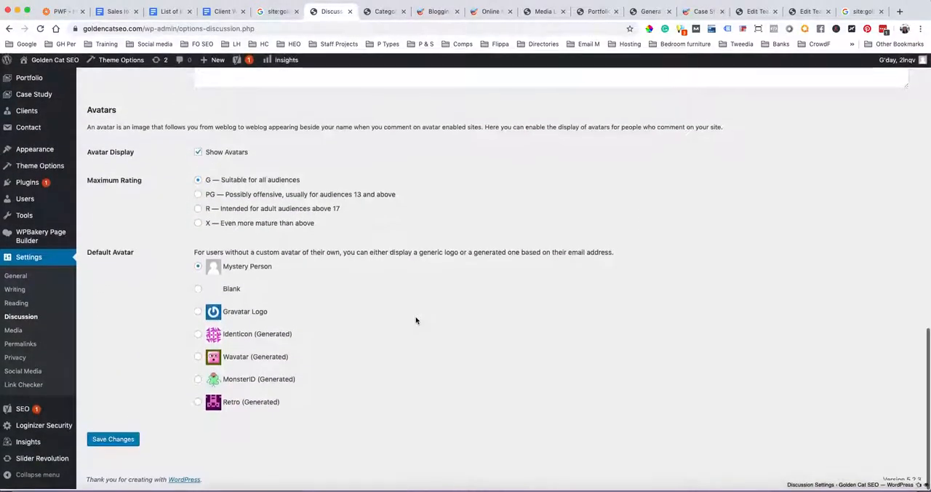
pyautogui.click(115, 441)
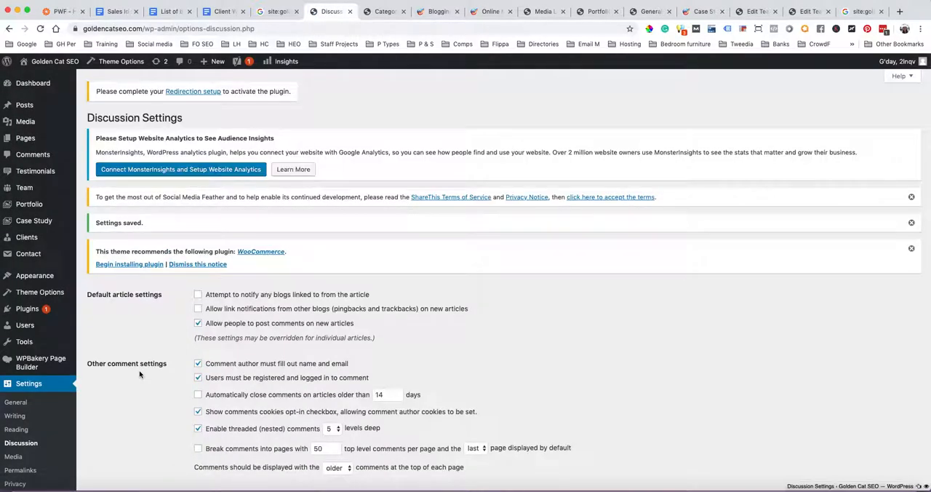
# Open the Media Settings and review the thumbnail, medium and large image sizes and the upload folder option
pyautogui.scroll(-5, 140, 375)
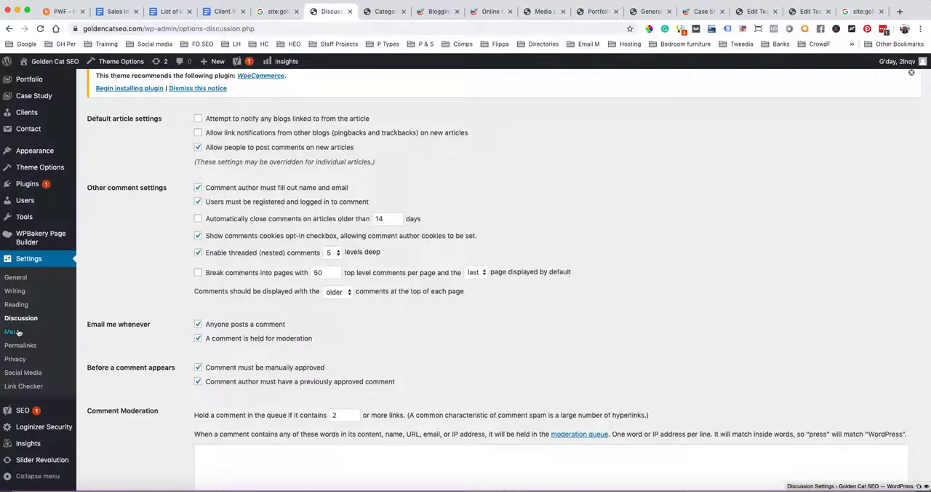
pyautogui.click(14, 332)
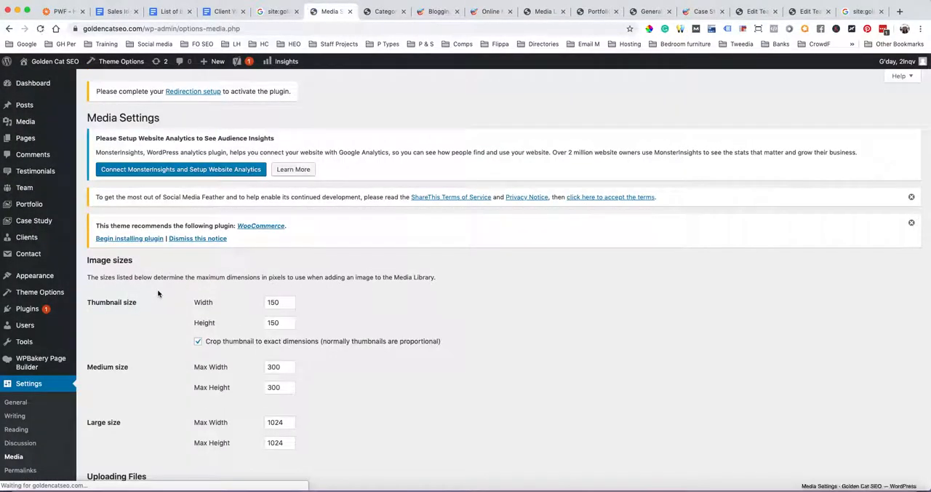
pyautogui.scroll(-5, 158, 293)
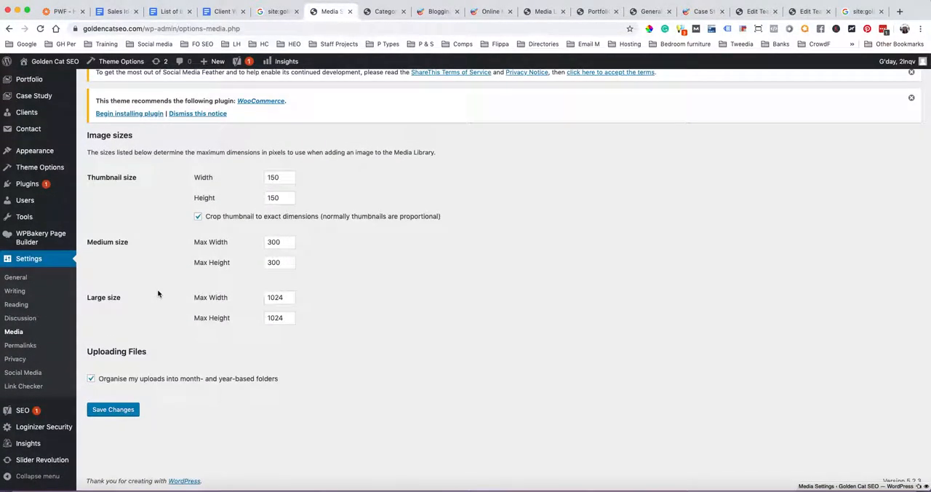
# Open the Permalink Settings and review the common URL structures, custom structure tags, and category and tag base fields
pyautogui.click(28, 348)
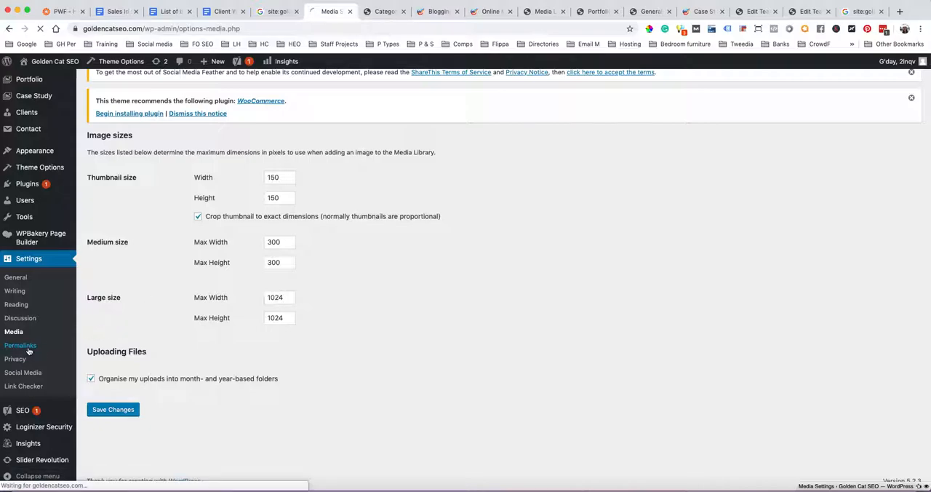
pyautogui.scroll(-3, 484, 317)
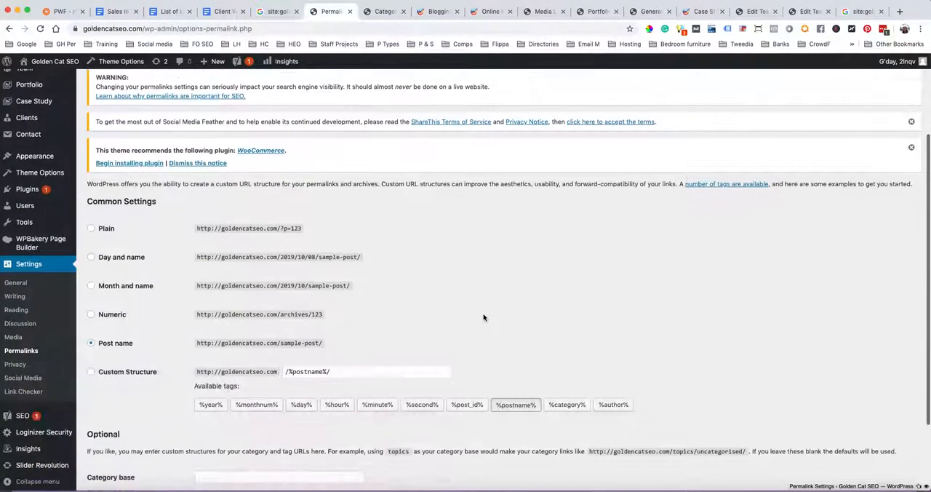
pyautogui.scroll(-2, 484, 317)
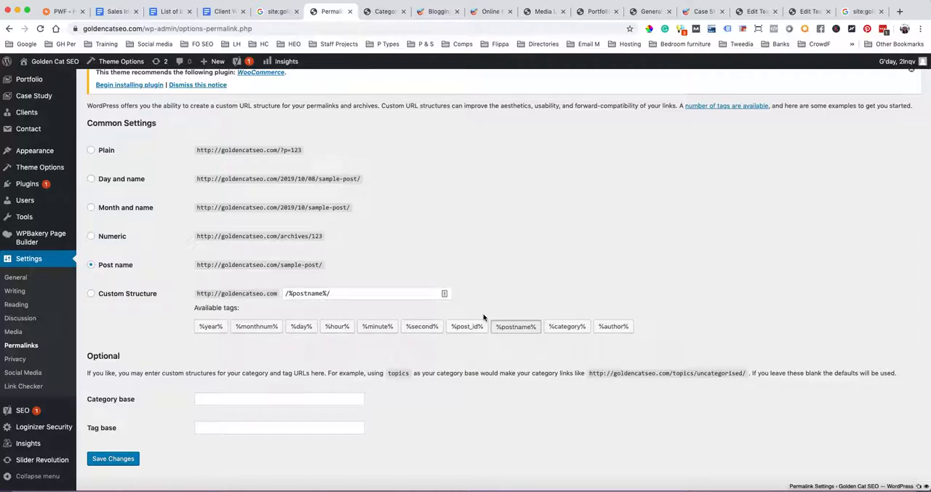
pyautogui.scroll(1, 484, 317)
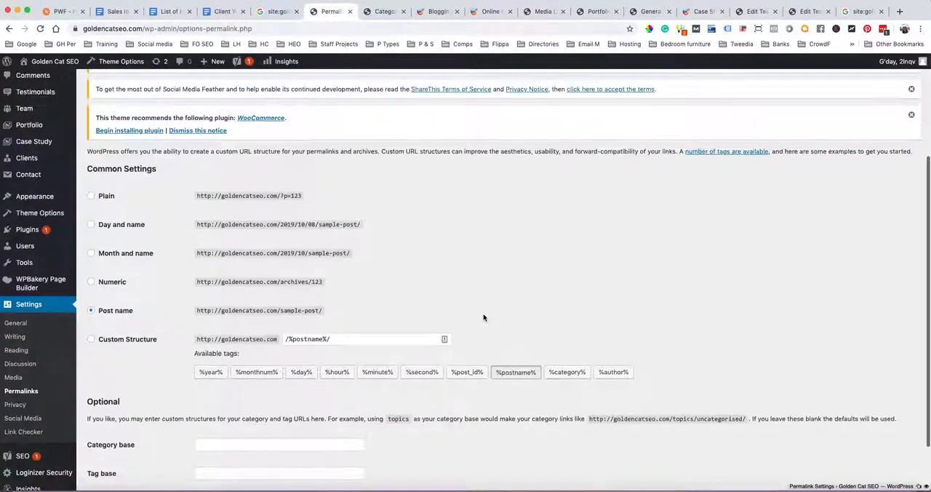
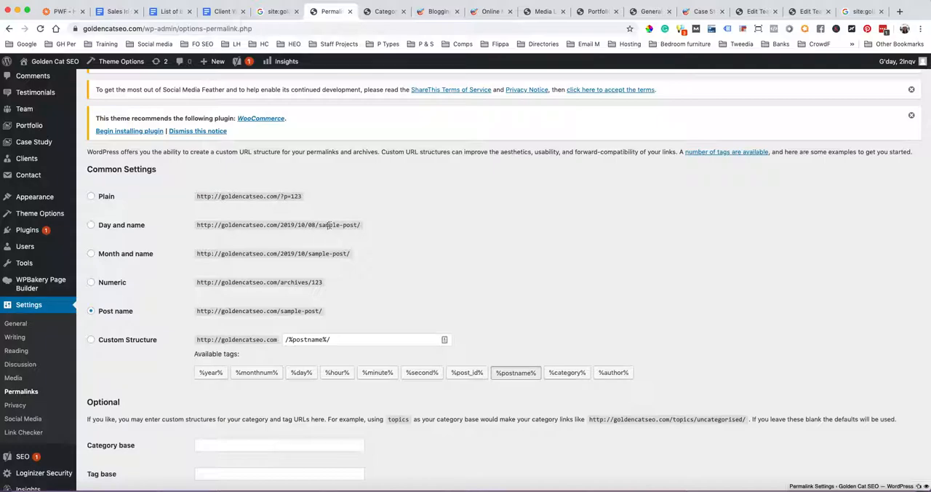
# Set a custom permalink structure that puts the category before the post name: /%category%/%postname%/
pyautogui.click(320, 225)
pyautogui.moveTo(320, 225)
pyautogui.mouseDown()
pyautogui.moveTo(358, 224)
pyautogui.moveTo(320, 225)
pyautogui.mouseUp()
pyautogui.click(380, 241)
pyautogui.click(330, 342)
pyautogui.click(284, 340)
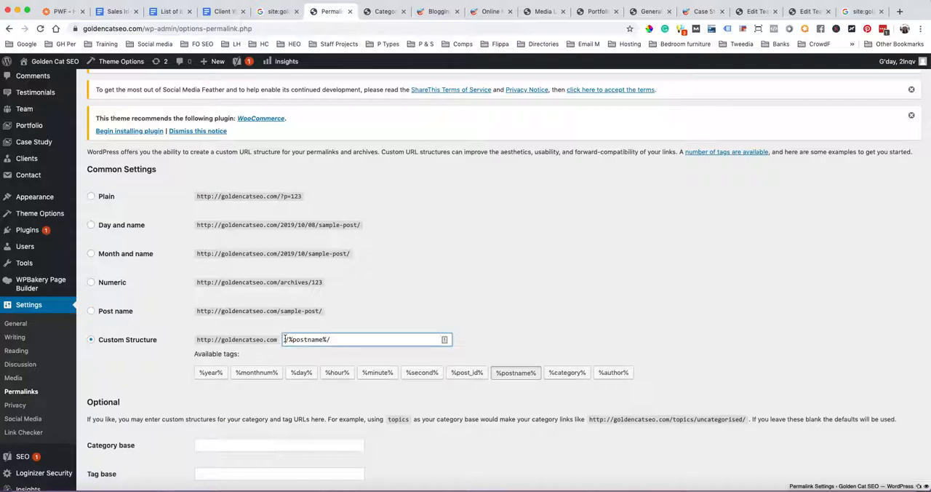
pyautogui.click(556, 372)
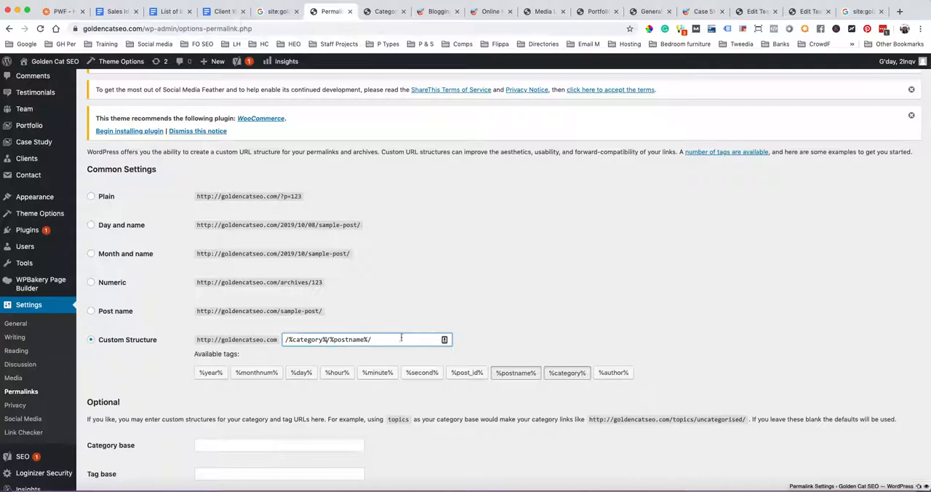
pyautogui.click(288, 339)
pyautogui.write('/')
pyautogui.scroll(2, 306, 342)
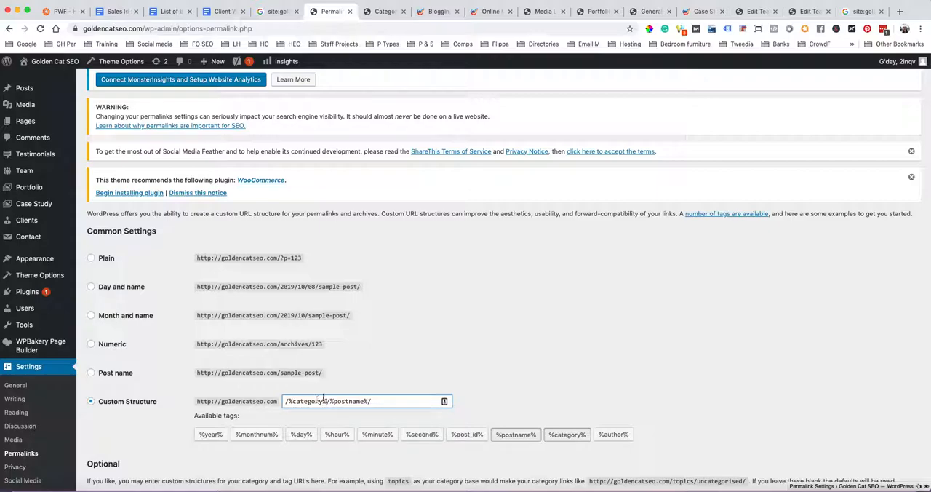
# On the live site, look through the Pages and Services navigation and open the Local SEO service page
pyautogui.click(700, 11)
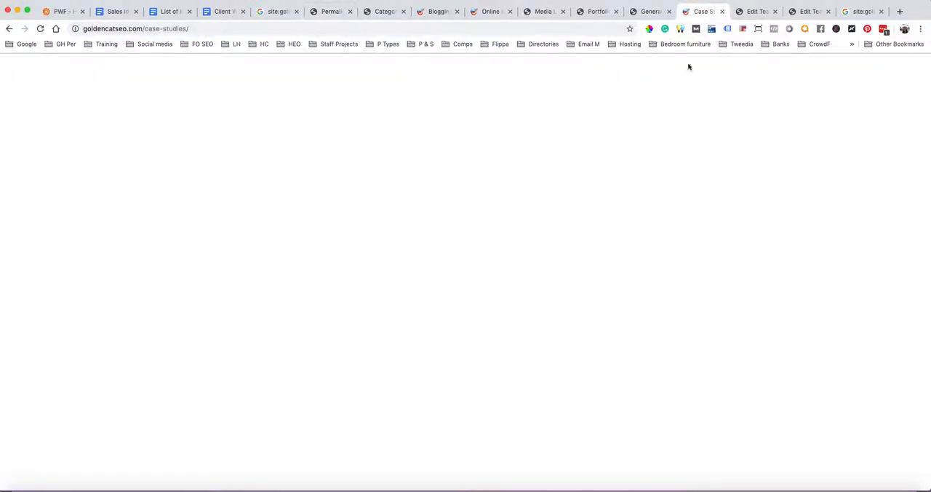
pyautogui.moveTo(542, 110)
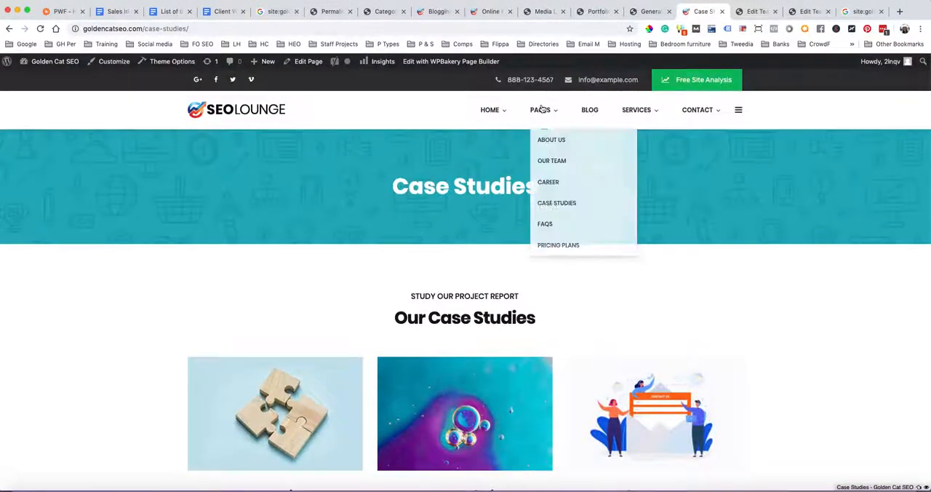
pyautogui.moveTo(633, 110)
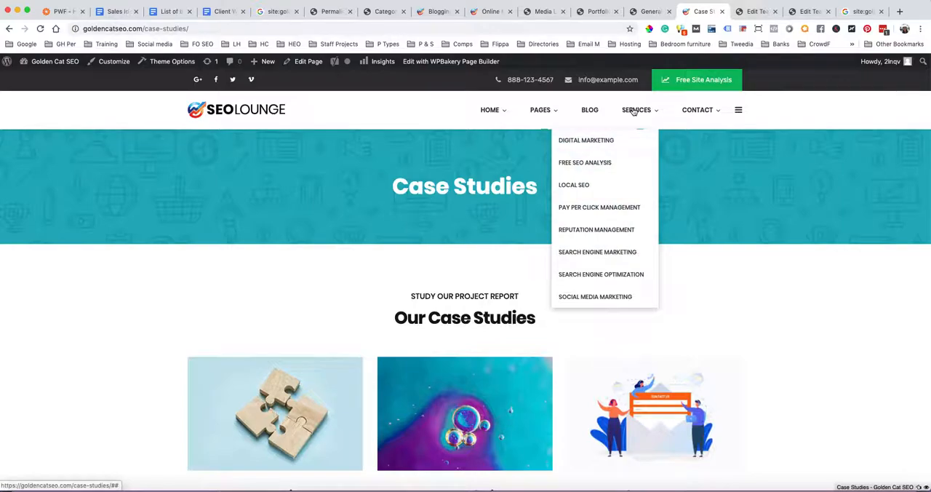
pyautogui.click(580, 187)
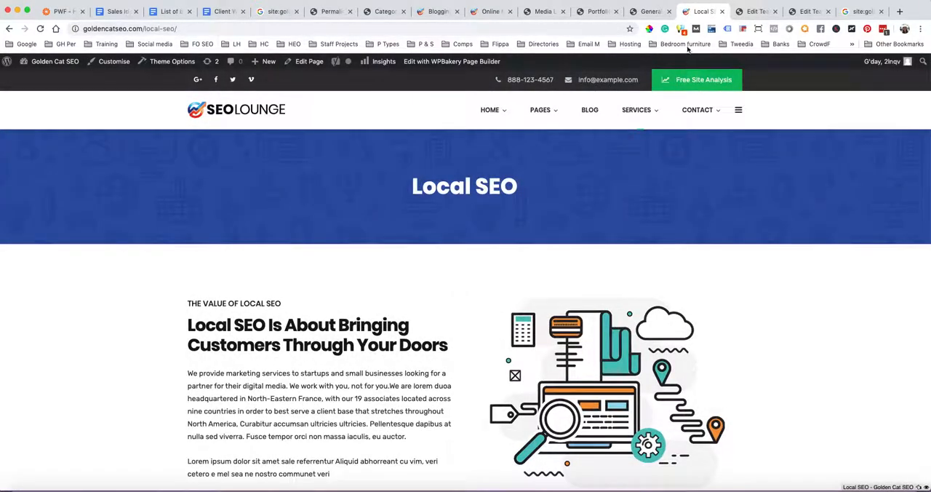
# Find the post categories list and quick-edit the SEO category, changing its slug to local-seo
pyautogui.click(648, 11)
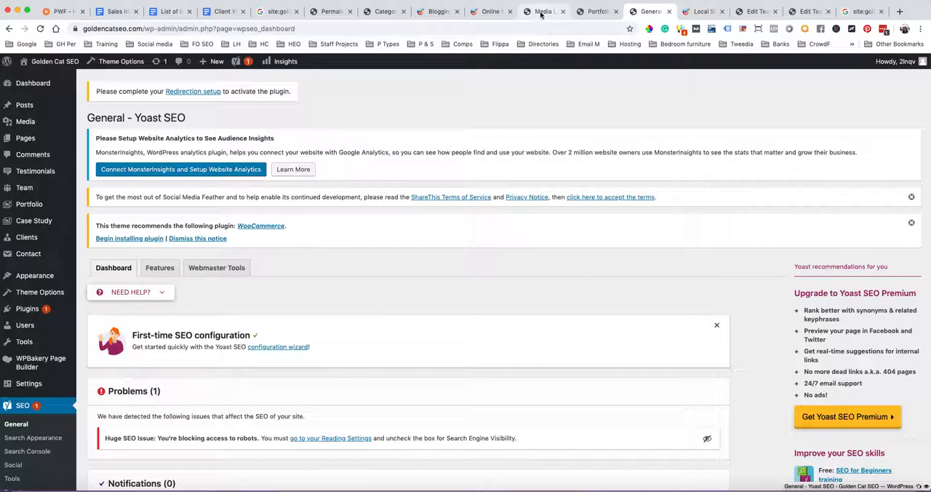
pyautogui.click(540, 12)
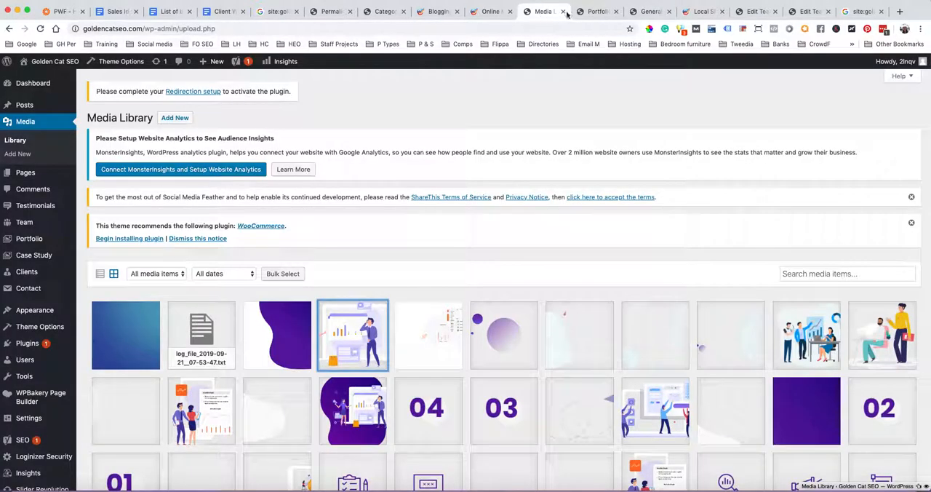
pyautogui.click(593, 12)
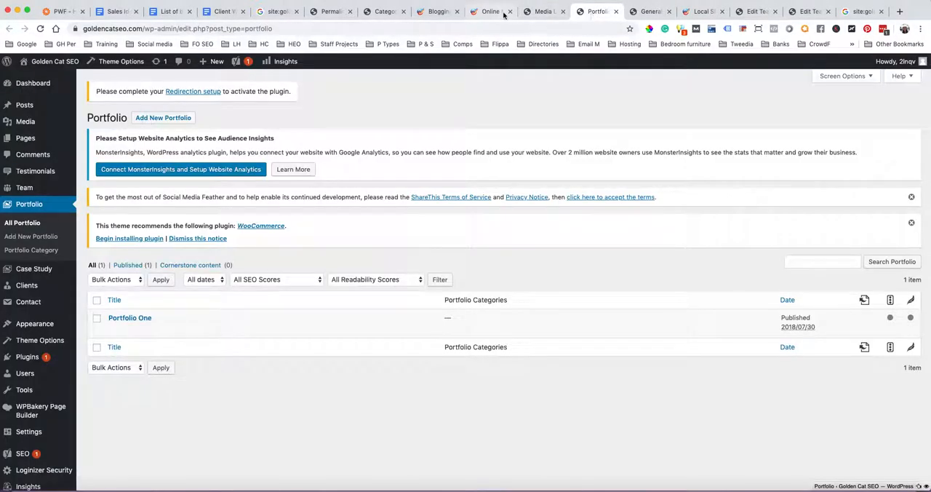
pyautogui.click(328, 12)
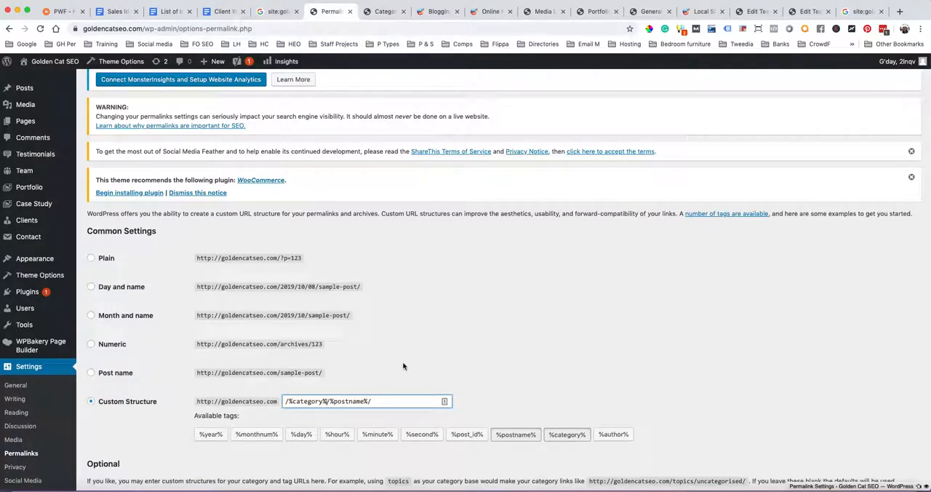
pyautogui.click(381, 11)
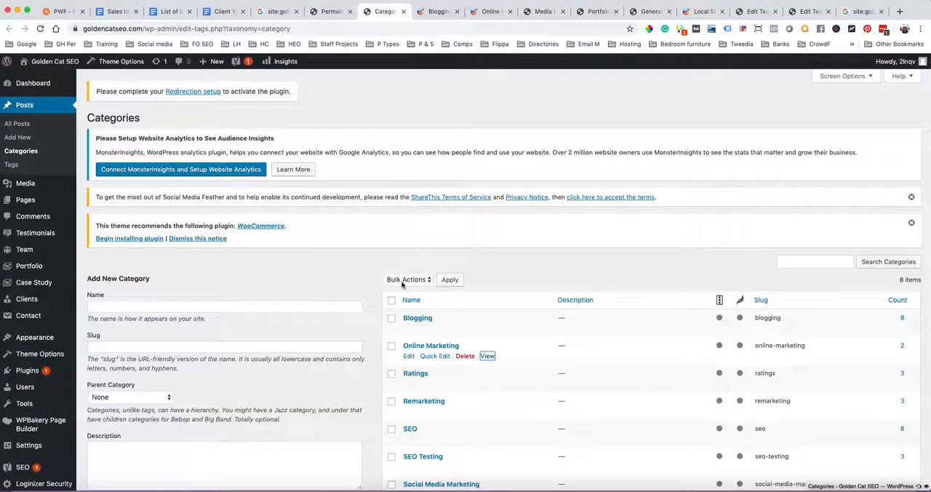
pyautogui.scroll(-3, 419, 331)
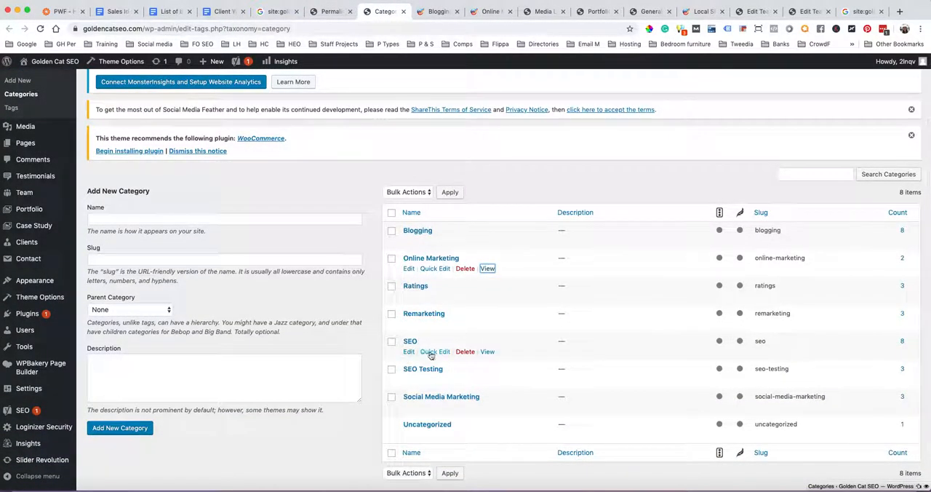
pyautogui.click(430, 351)
pyautogui.click(428, 371)
pyautogui.write('local-')
pyautogui.click(883, 391)
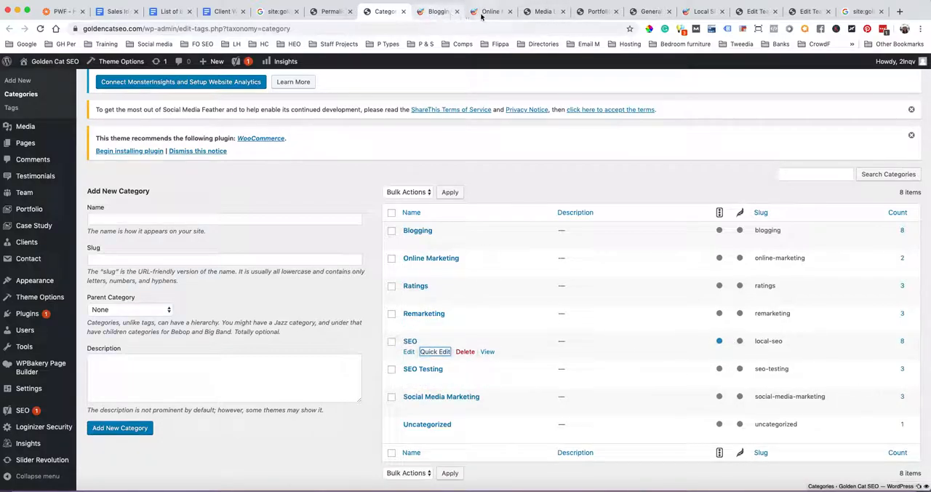
# Check the URLs of the Local SEO page and Blogging category archive, and save the permalink settings with the custom structure
pyautogui.click(331, 11)
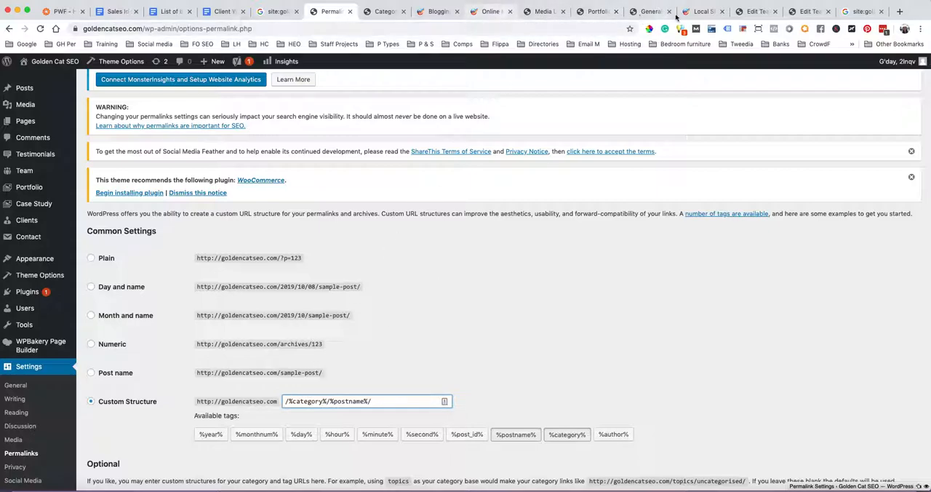
pyautogui.click(702, 11)
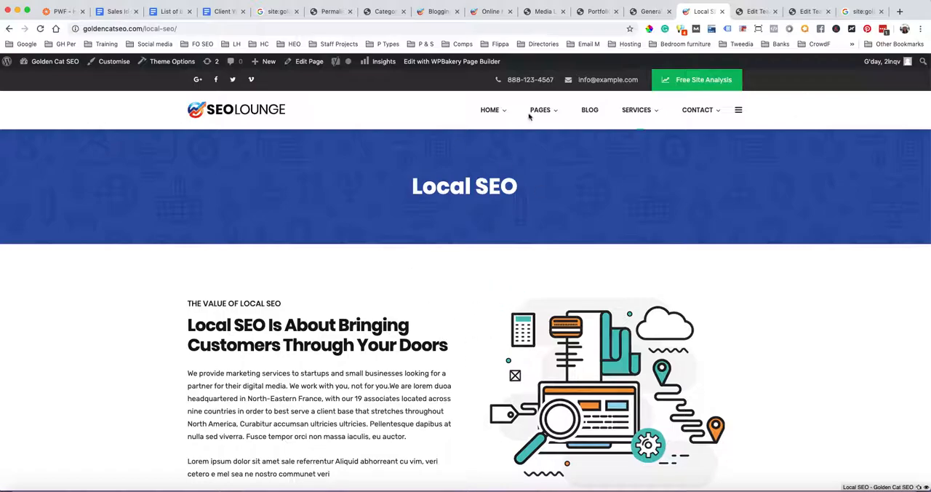
pyautogui.click(435, 12)
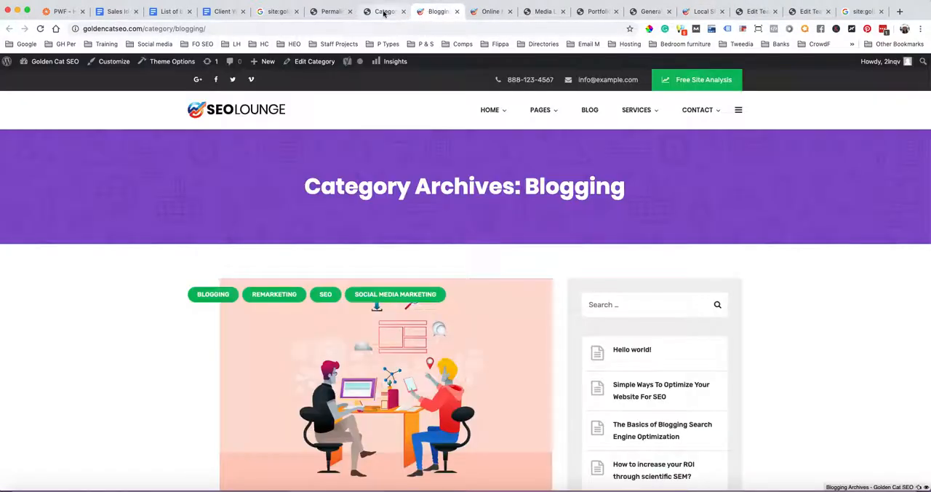
pyautogui.click(378, 12)
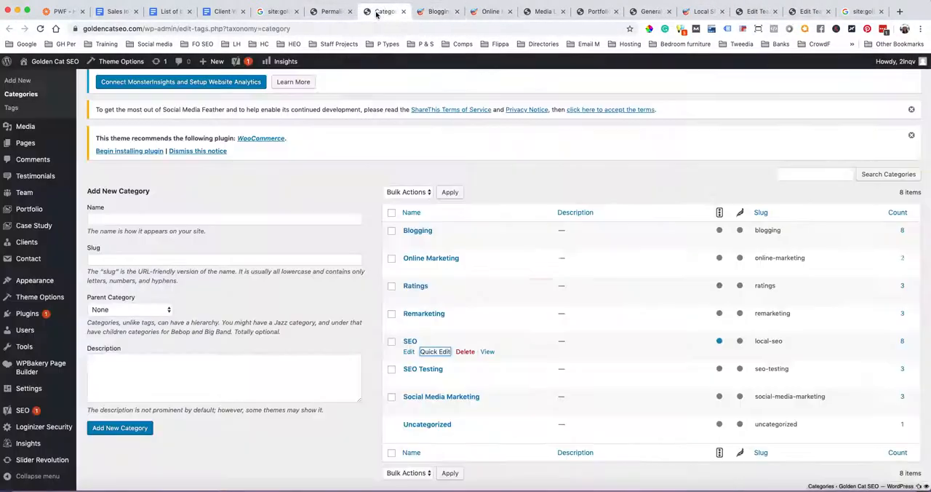
pyautogui.click(329, 11)
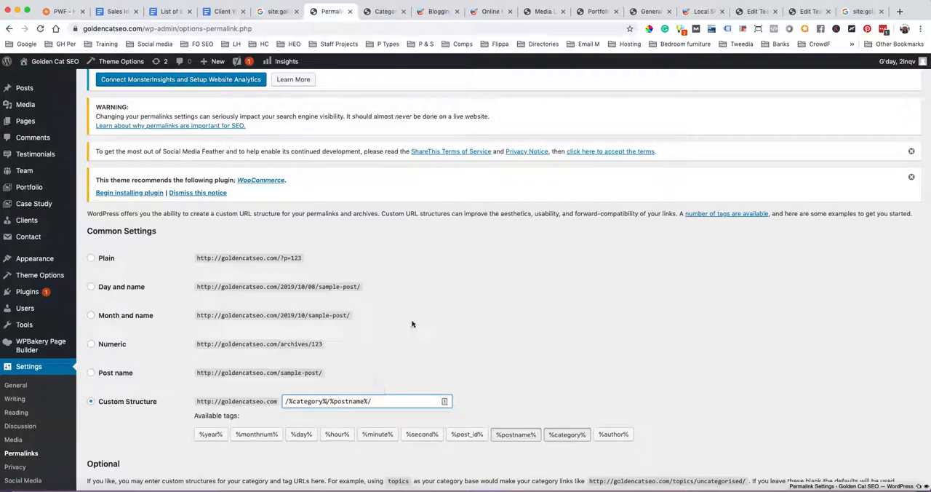
pyautogui.scroll(-3, 411, 324)
pyautogui.click(109, 442)
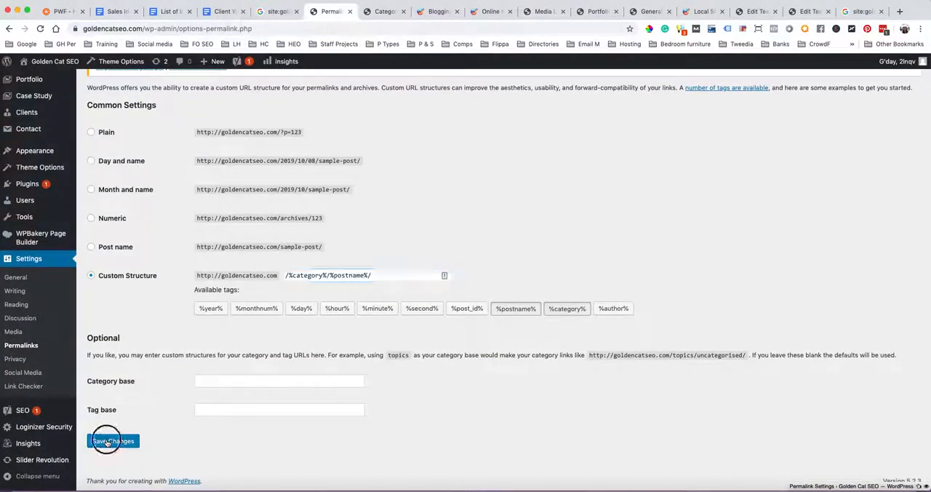
pyautogui.scroll(-10, 107, 443)
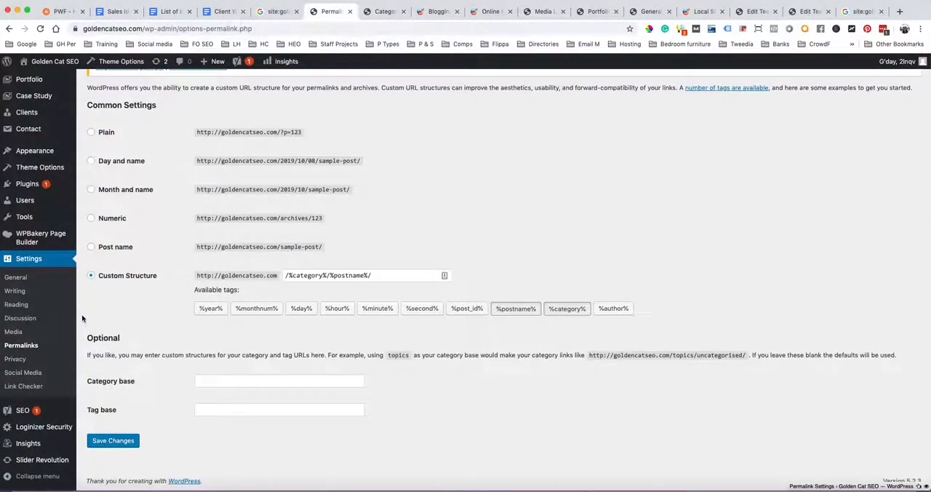
# Open the Privacy Settings and review which pages can be chosen as the privacy policy page
pyautogui.click(14, 359)
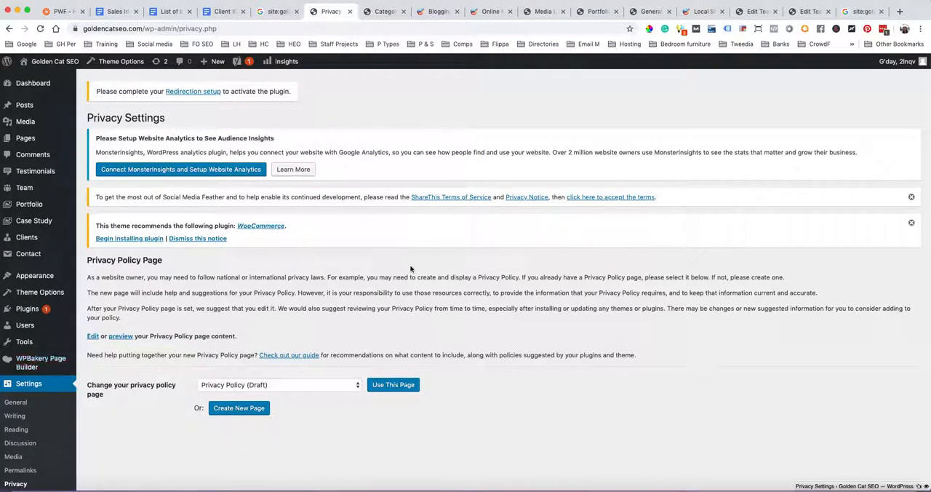
pyautogui.scroll(-3, 410, 264)
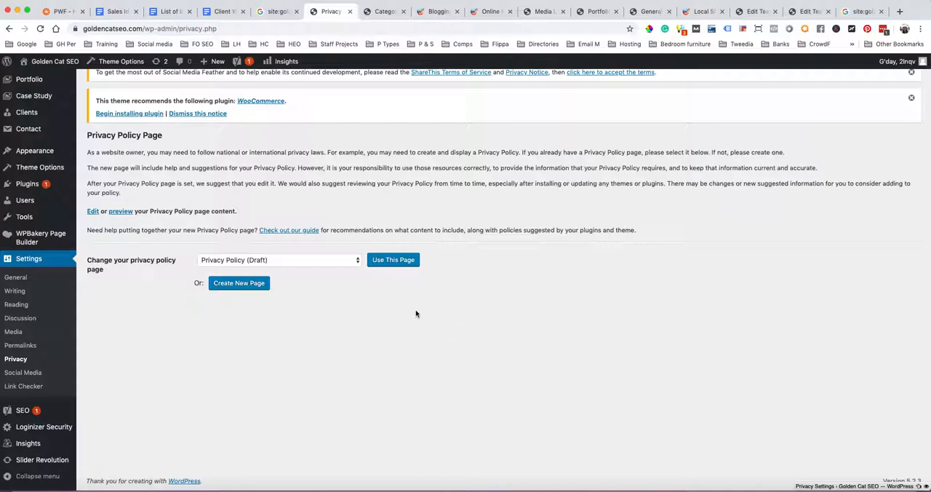
pyautogui.click(356, 260)
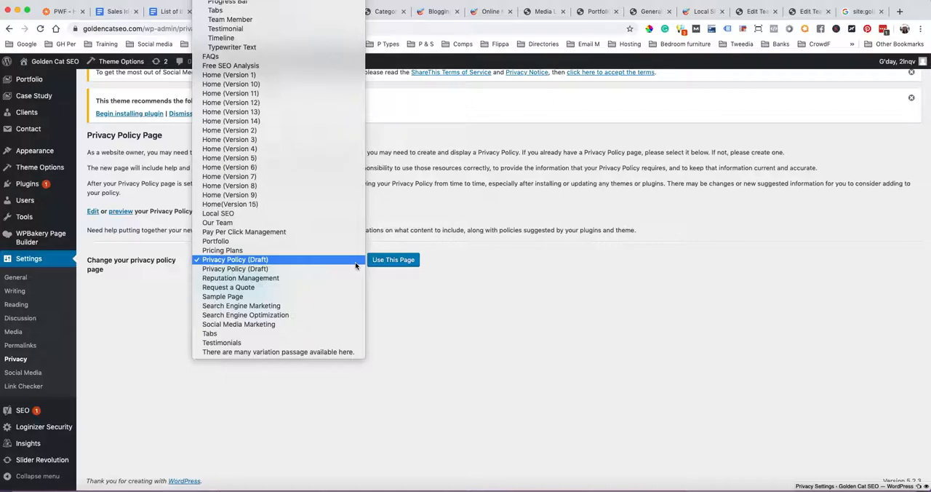
pyautogui.click(461, 297)
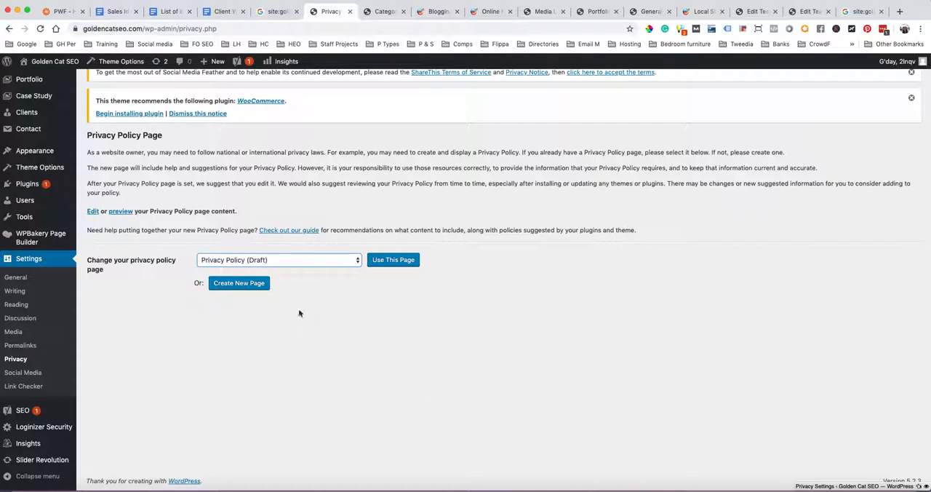
pyautogui.scroll(4, 89, 222)
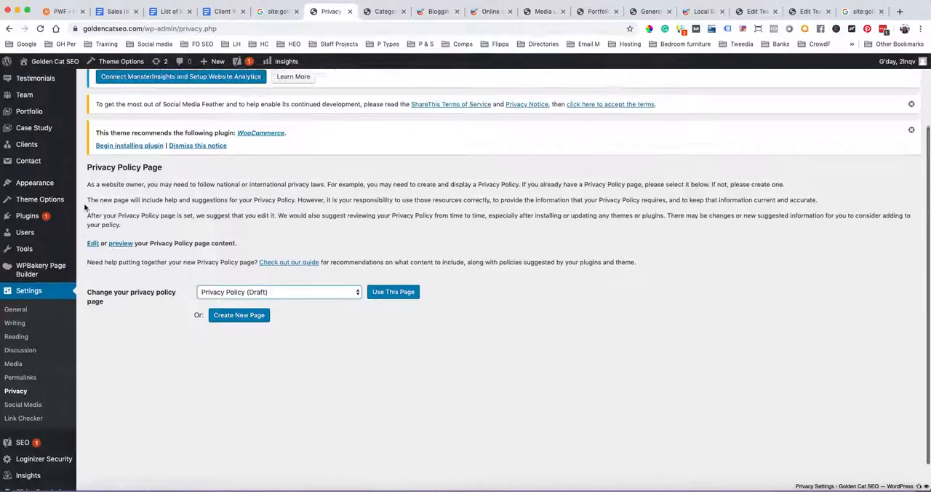
pyautogui.scroll(-4, 156, 468)
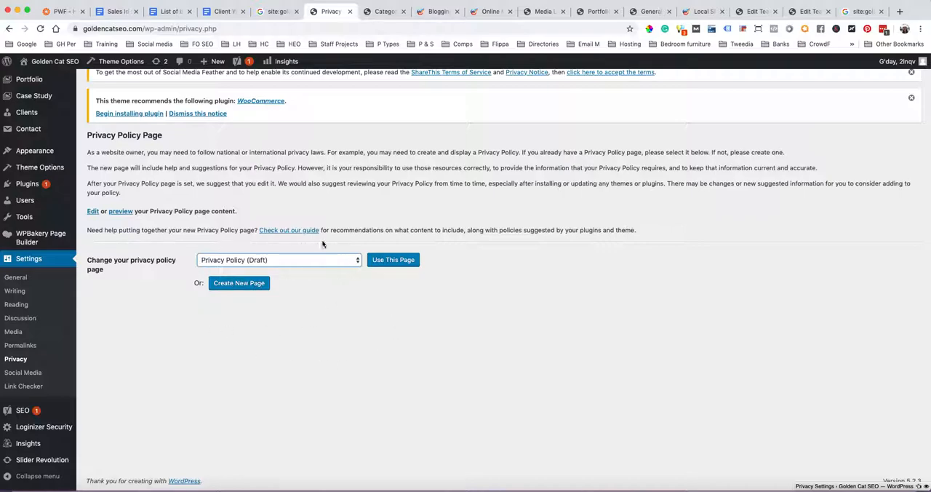
# Open the site's pages list in a separate browser tab and search it for "privacy"
pyautogui.scroll(4, 43, 291)
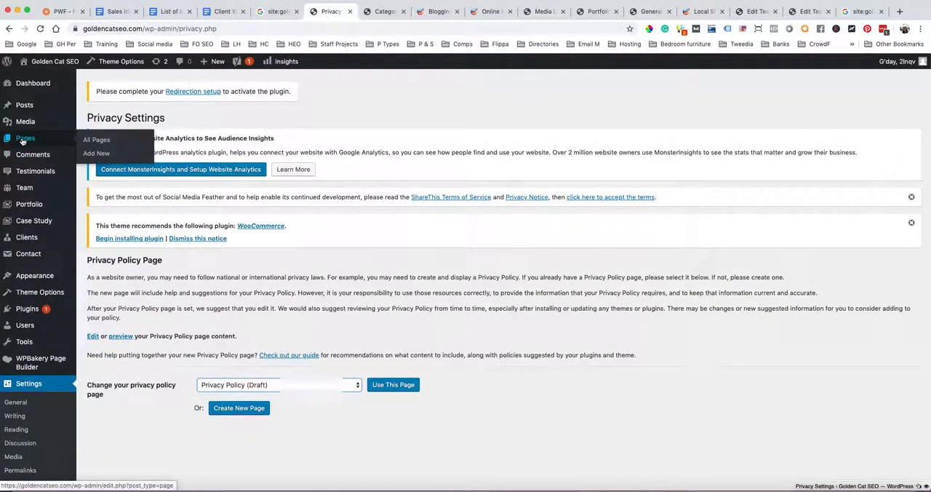
pyautogui.keyDown('super'); pyautogui.click(23, 140); pyautogui.keyUp('super')
pyautogui.click(360, 11)
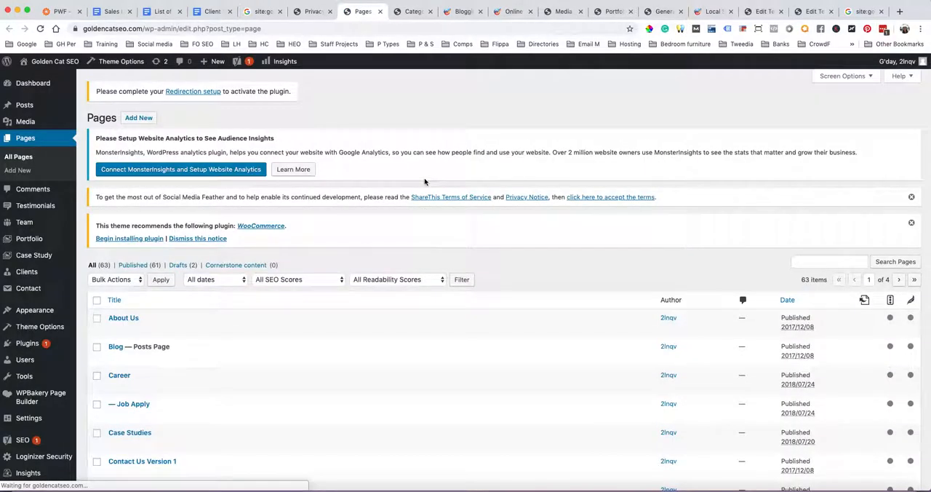
pyautogui.click(801, 262)
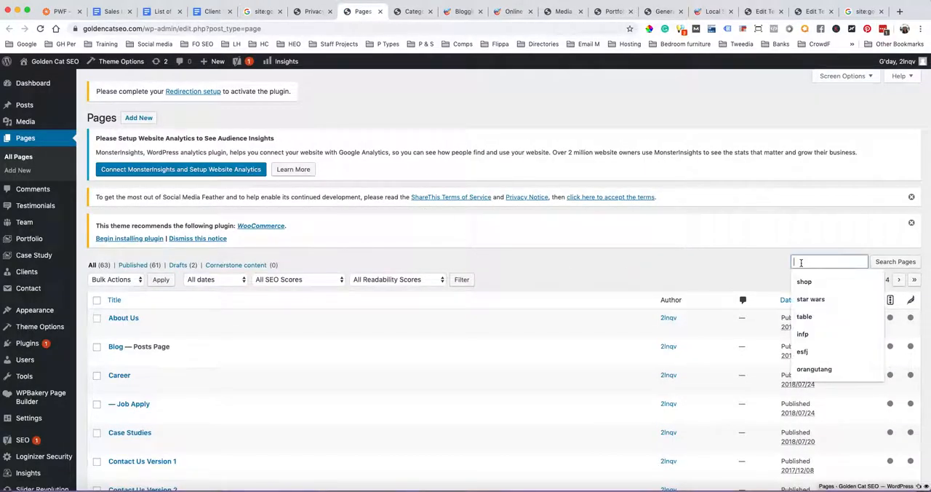
pyautogui.write('pro')
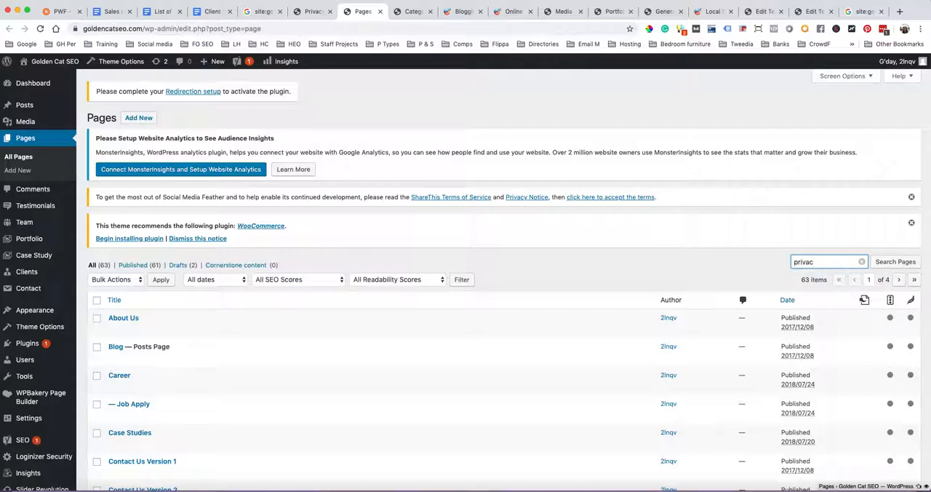
pyautogui.press('Return')
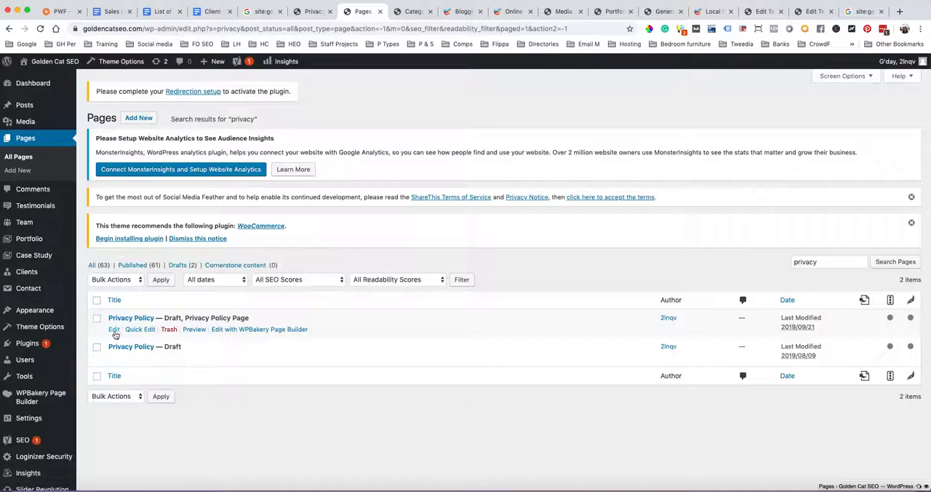
# Open both Privacy Policy drafts for editing in separate browser tabs and view the one assigned as the Privacy Policy Page
pyautogui.keyDown('super'); pyautogui.click(115, 329); pyautogui.keyUp('super')
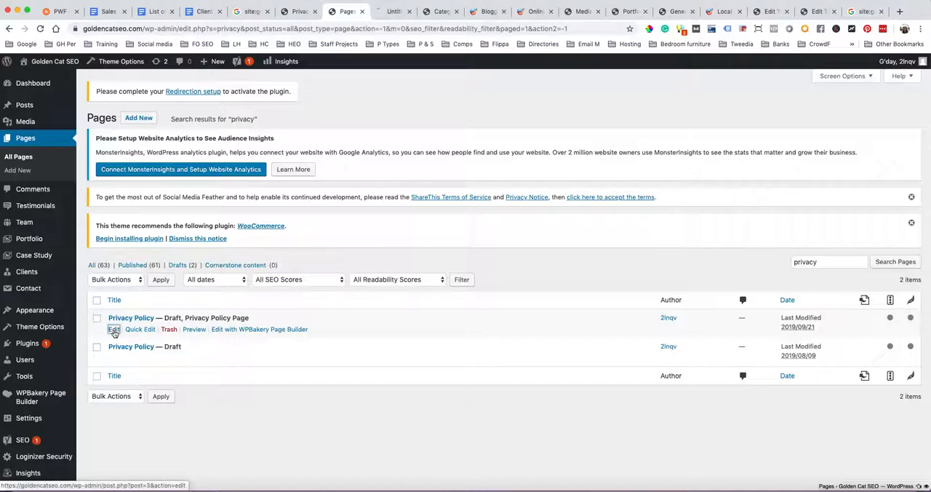
pyautogui.keyDown('super'); pyautogui.click(113, 358); pyautogui.keyUp('super')
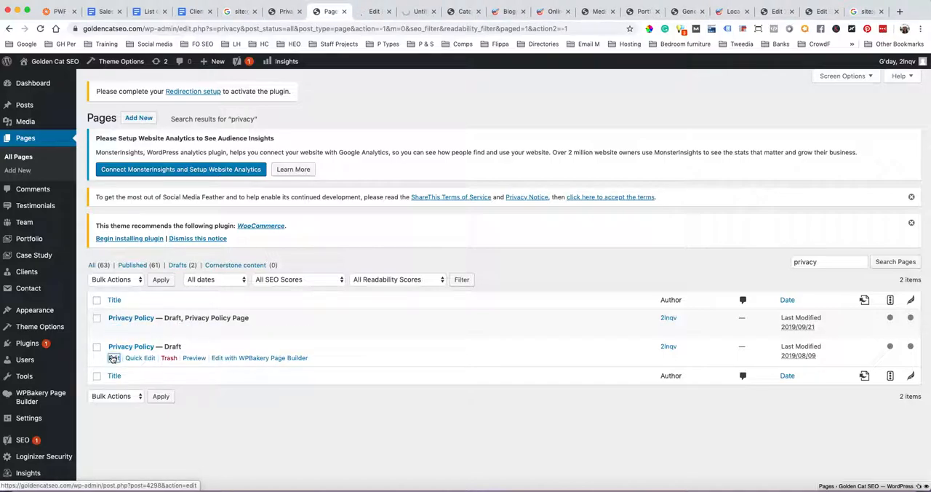
pyautogui.click(368, 13)
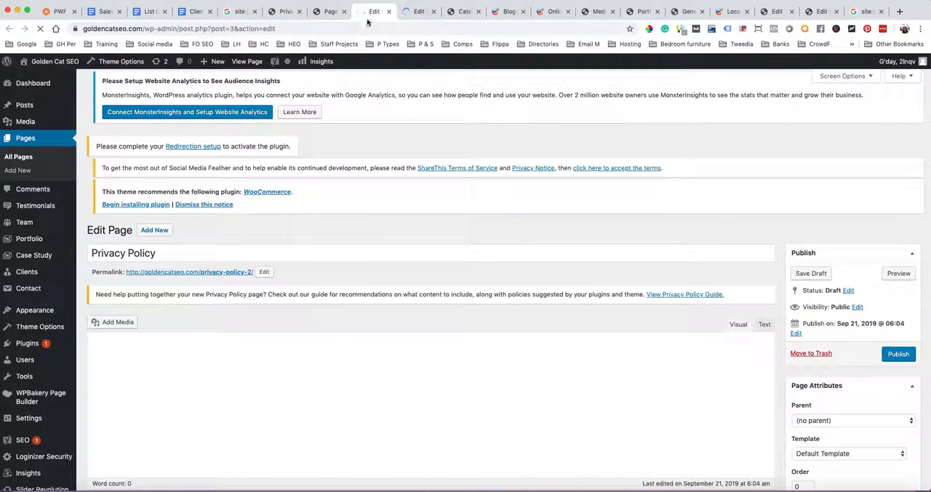
# Read through the Privacy Policy draft dated Sep 21, 2019, from "Who we are" to the additional information headings
pyautogui.scroll(-3, 369, 161)
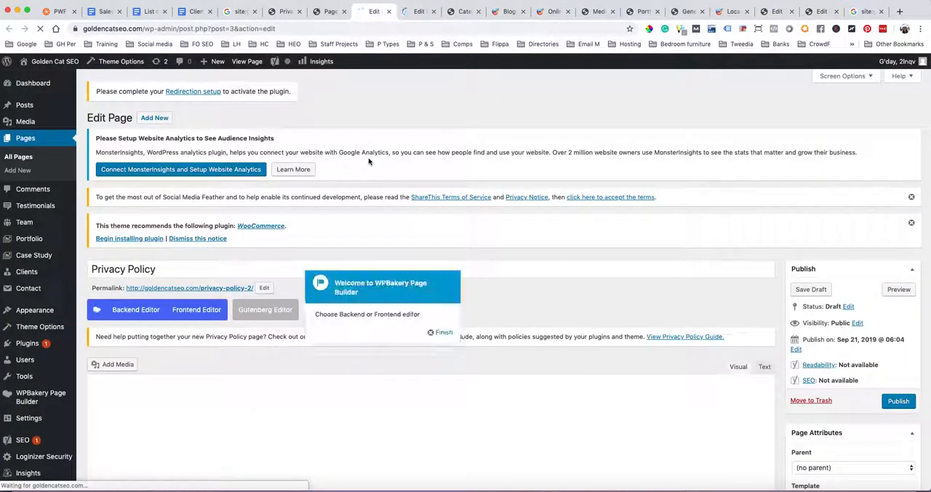
pyautogui.scroll(-5, 369, 162)
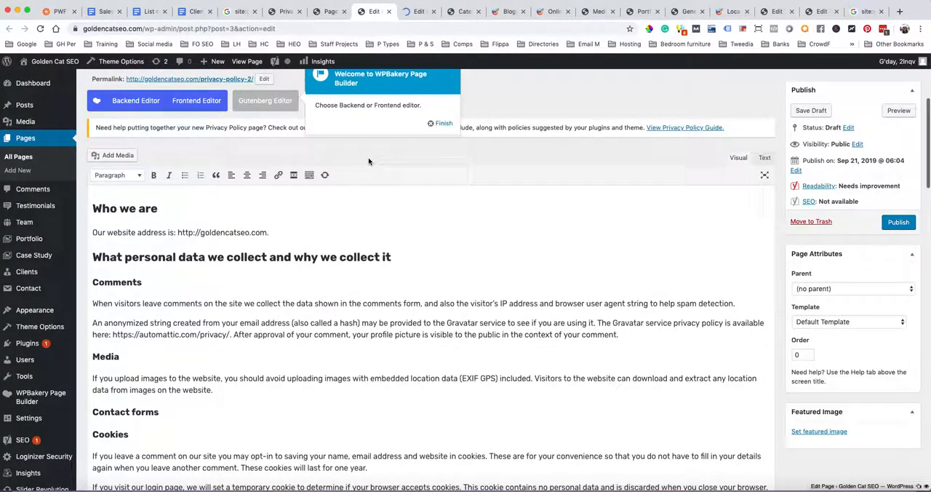
pyautogui.scroll(-2, 369, 162)
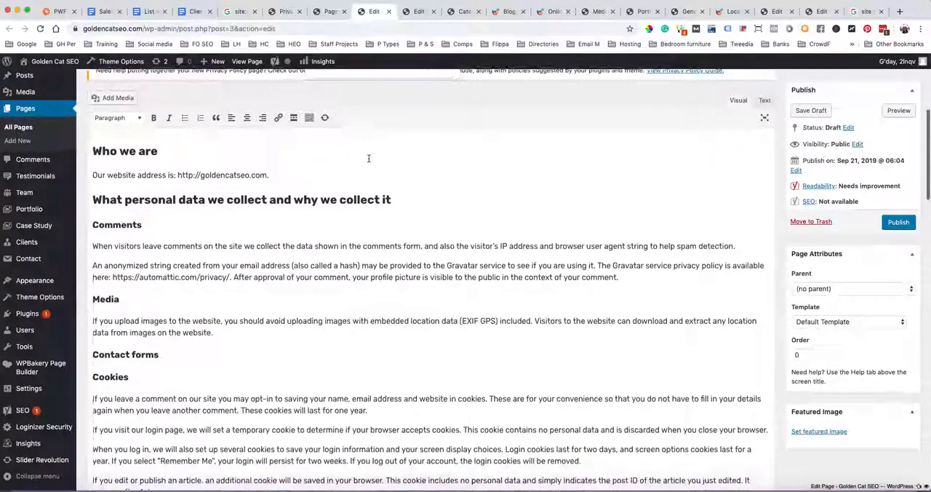
pyautogui.scroll(-4, 369, 160)
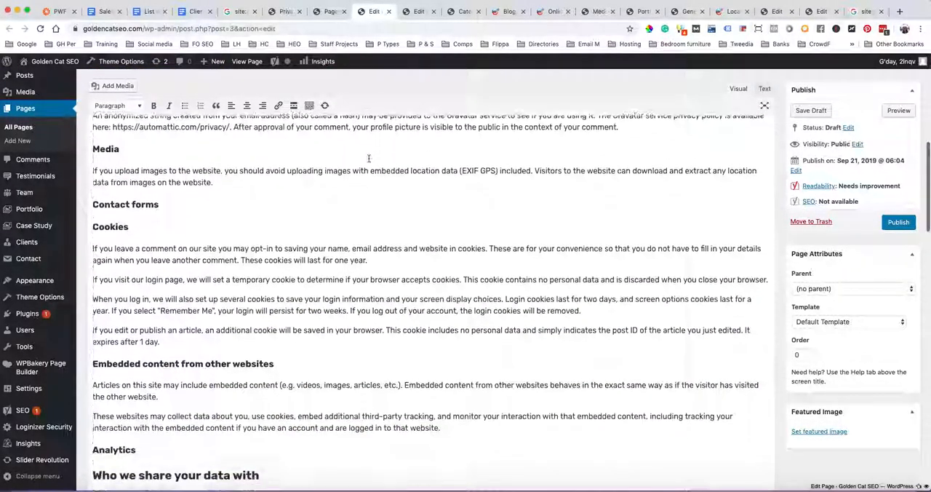
pyautogui.scroll(8, 368, 162)
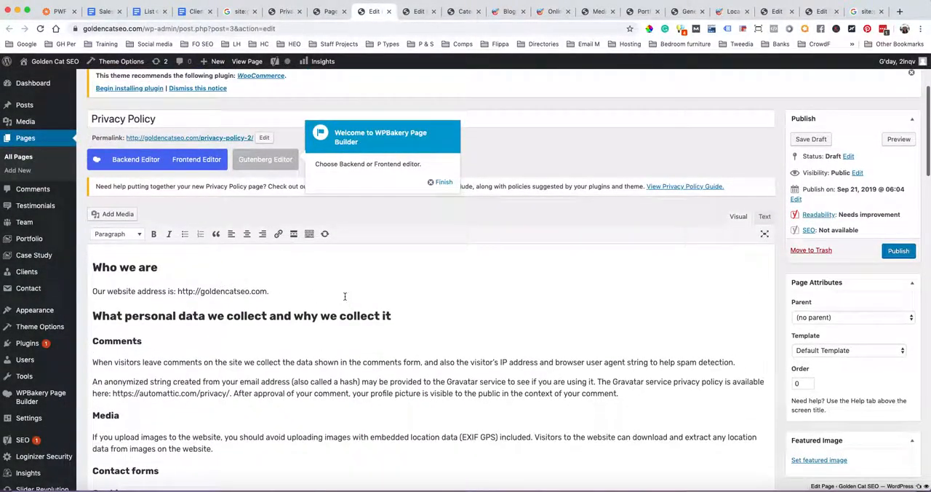
pyautogui.scroll(-15, 345, 296)
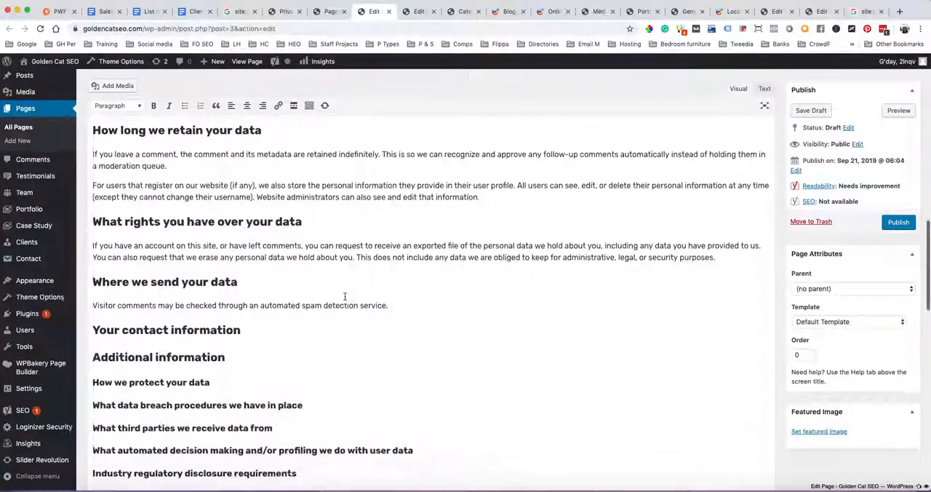
pyautogui.scroll(-2, 345, 296)
pyautogui.scroll(4, 345, 296)
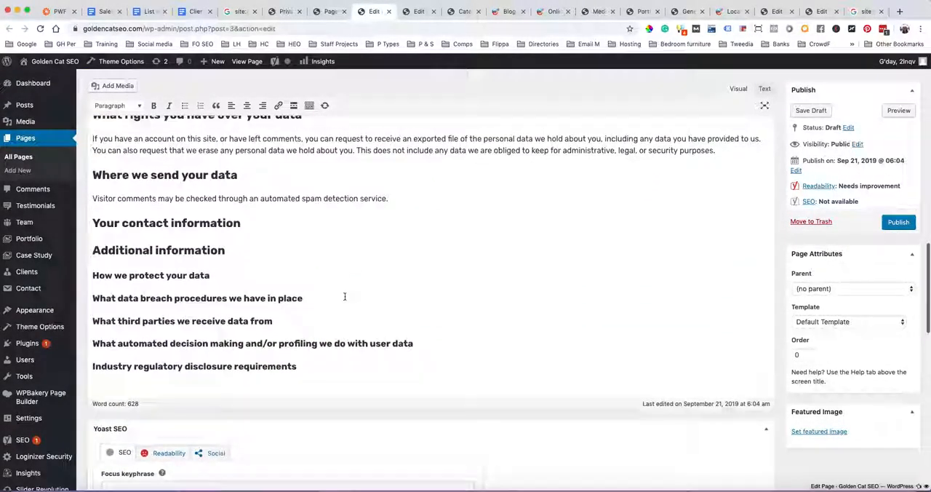
pyautogui.scroll(10, 345, 296)
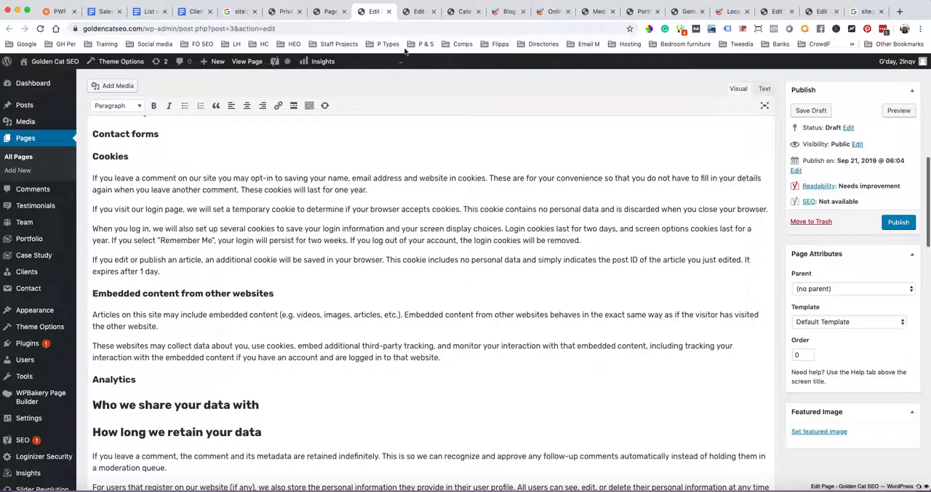
# Review the Privacy Policy draft dated Aug 9, 2019 and compare it with the Sep 21, 2019 draft
pyautogui.click(415, 15)
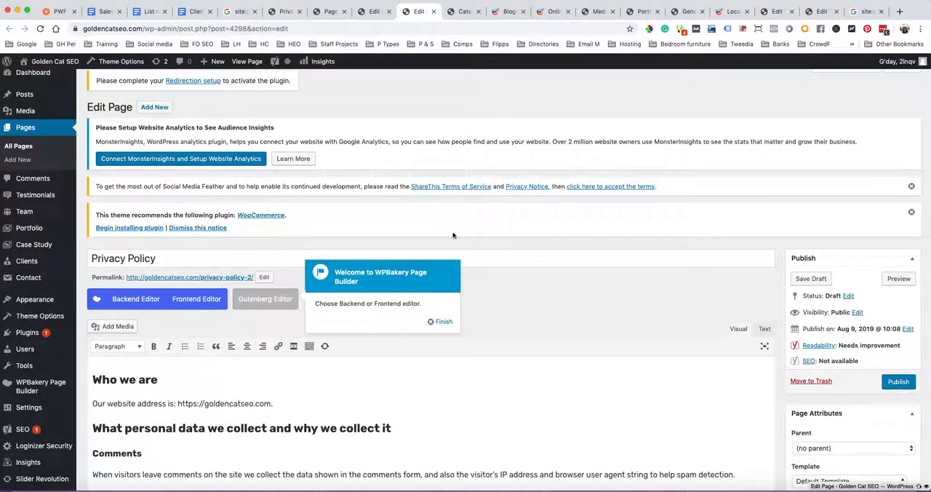
pyautogui.scroll(-10, 453, 234)
pyautogui.scroll(-10, 452, 233)
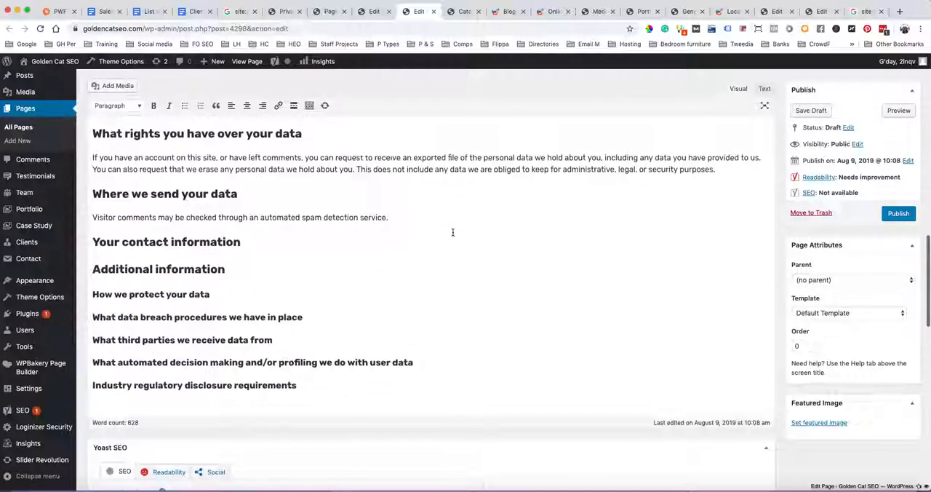
pyautogui.scroll(20, 453, 232)
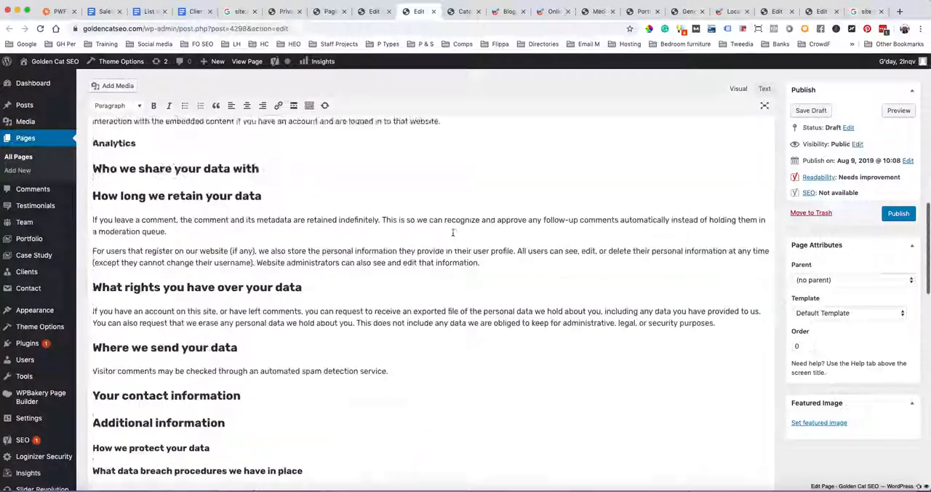
pyautogui.scroll(5, 452, 232)
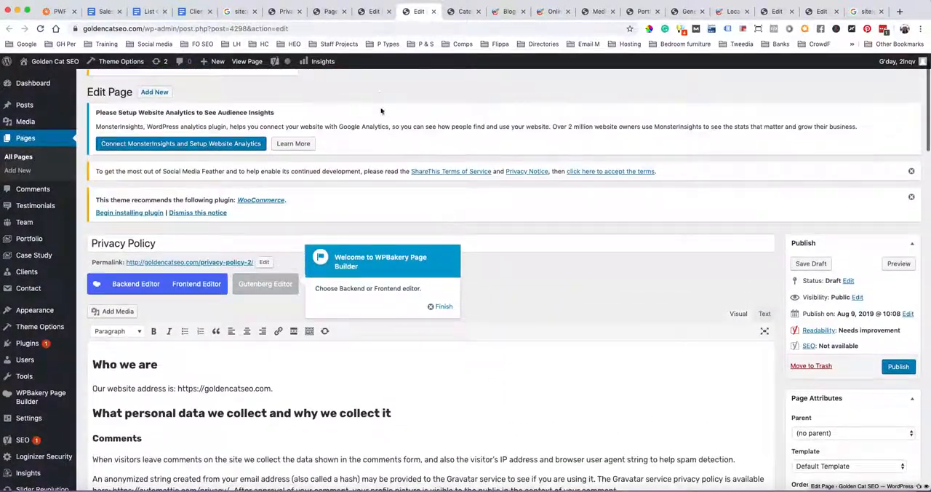
pyautogui.click(372, 12)
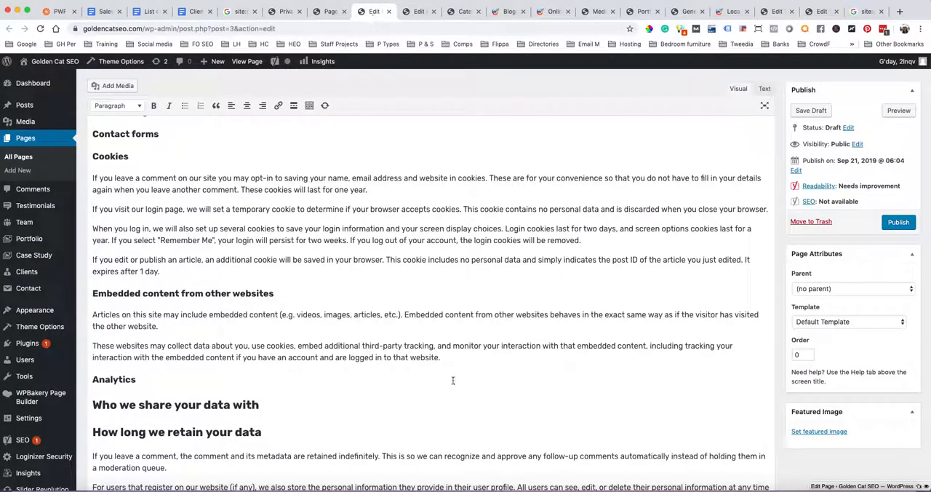
pyautogui.scroll(12, 453, 375)
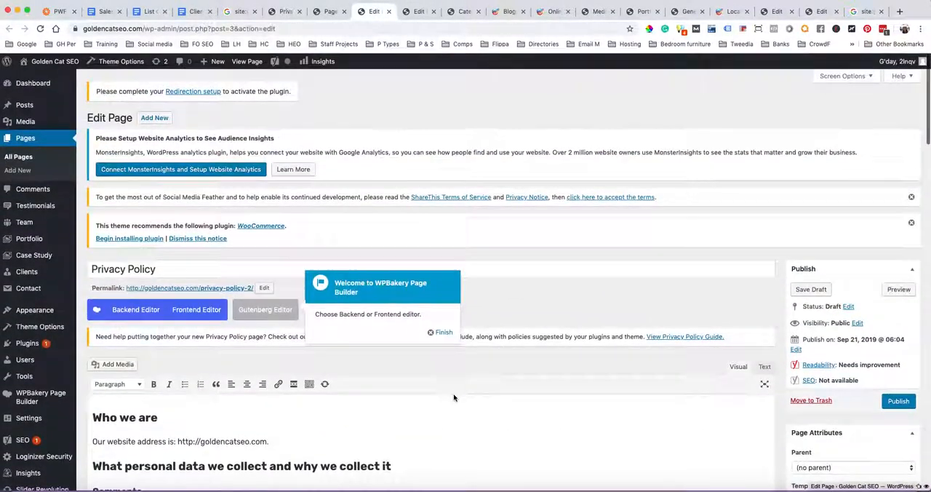
pyautogui.scroll(-5, 435, 399)
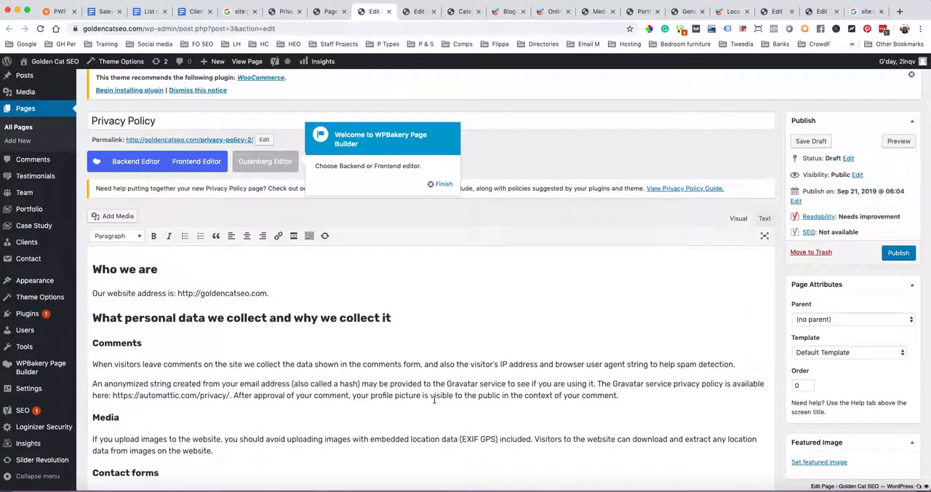
pyautogui.scroll(5, 434, 399)
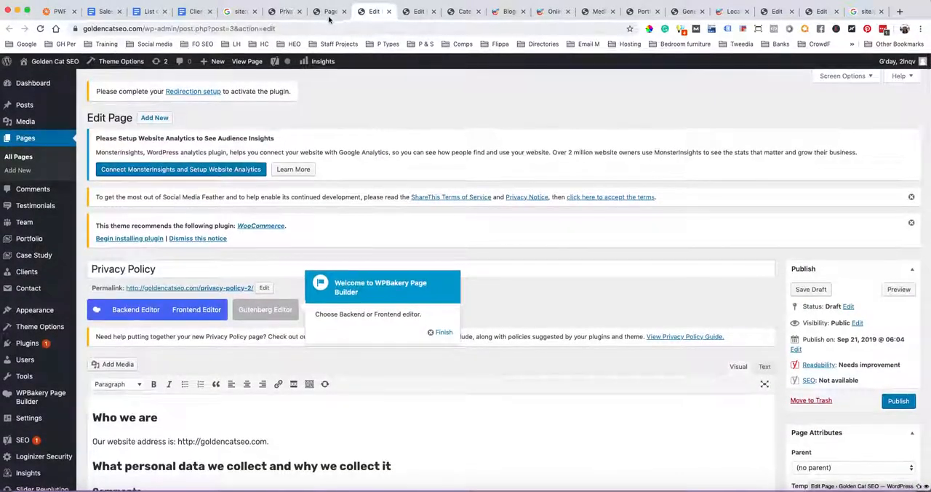
# Go back to the Privacy Settings, open the Social Media Feather settings and skim them down to the Customize Look section
pyautogui.click(326, 12)
pyautogui.click(277, 12)
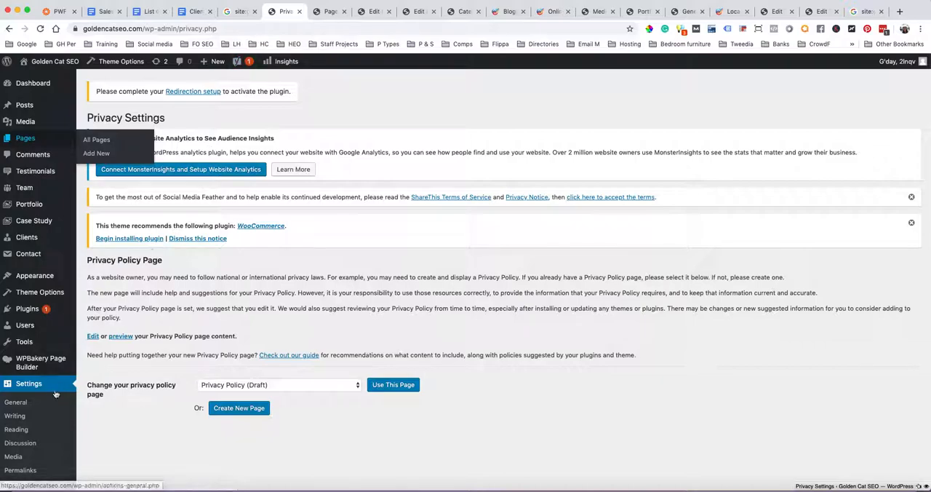
pyautogui.scroll(-3, 55, 393)
pyautogui.click(29, 375)
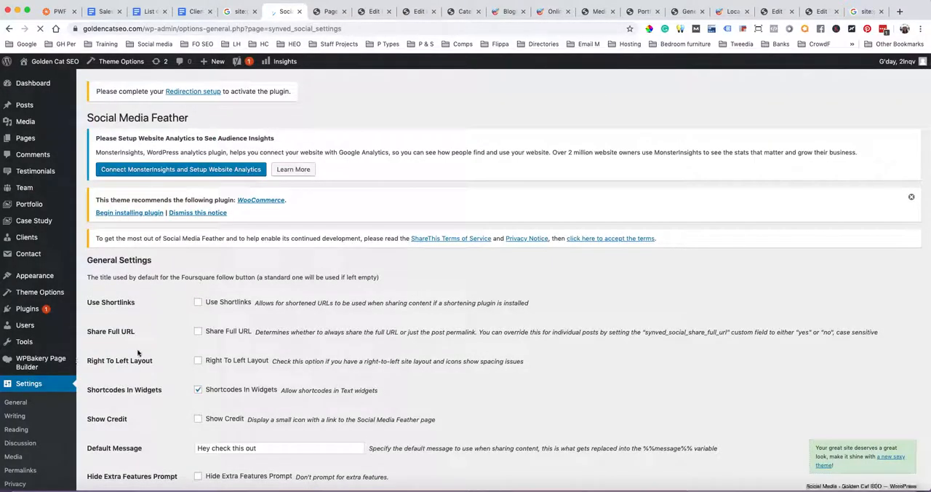
pyautogui.scroll(-5, 136, 352)
pyautogui.scroll(-6, 169, 359)
pyautogui.scroll(-5, 169, 359)
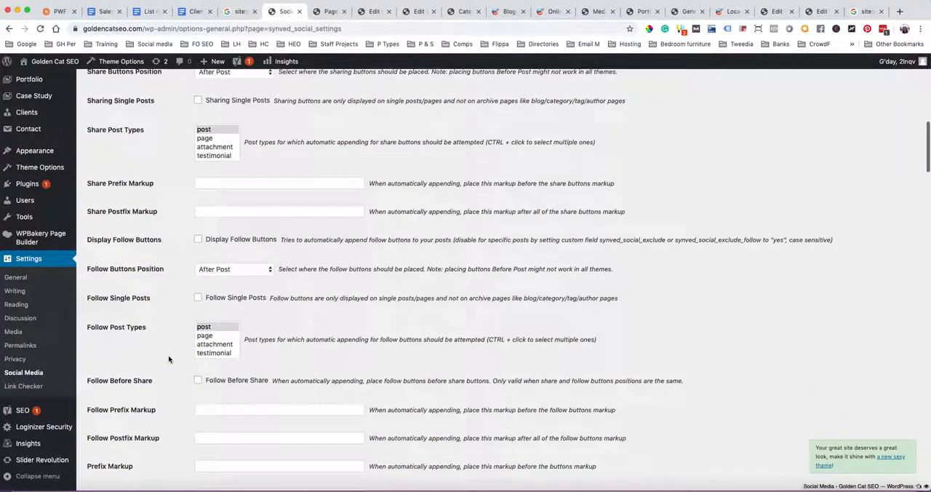
pyautogui.scroll(-7, 169, 360)
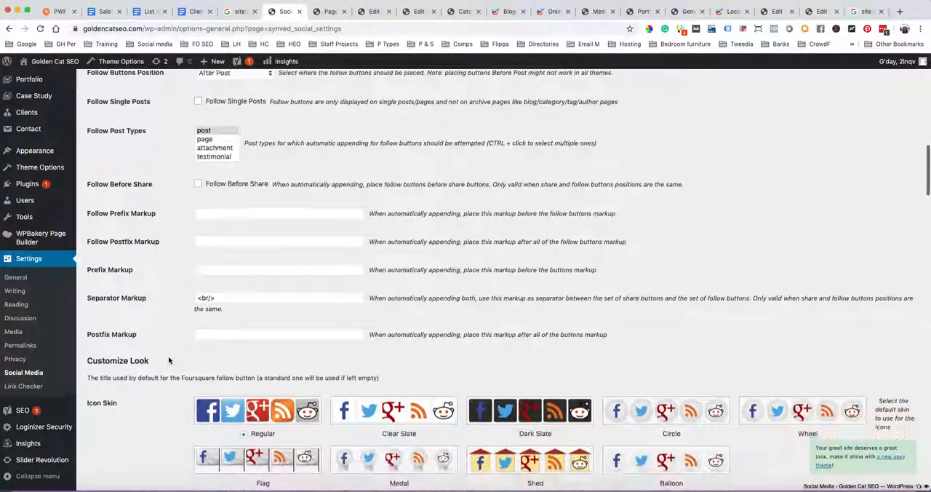
pyautogui.scroll(-7, 169, 360)
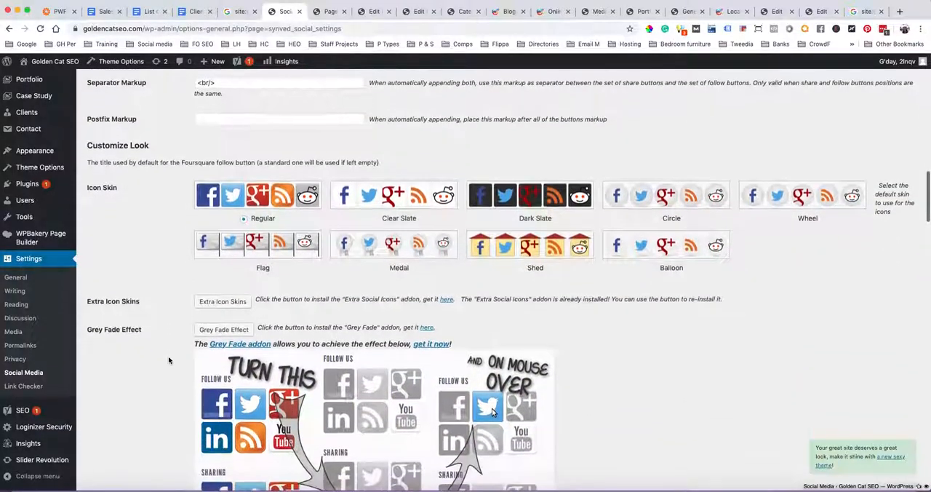
pyautogui.scroll(20, 168, 360)
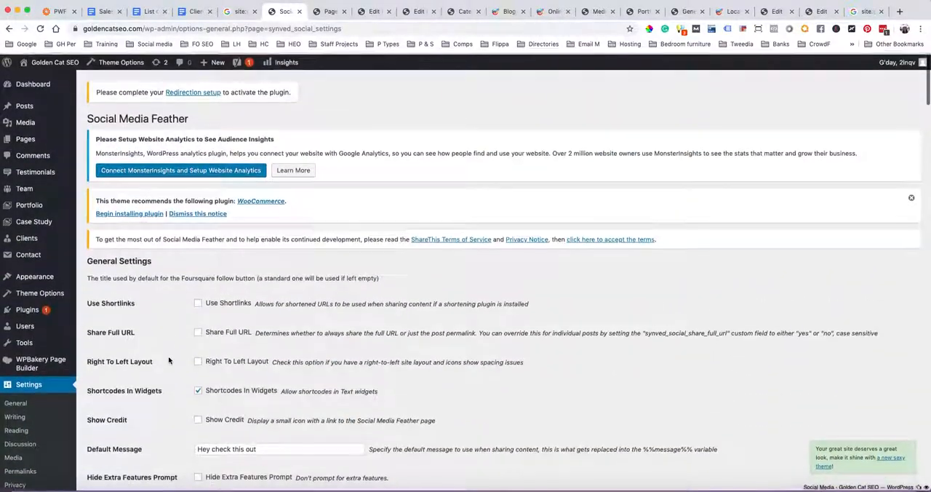
# Examine the Social Media Feather general settings and the automatic display options for the share and follow buttons
pyautogui.scroll(-5, 168, 359)
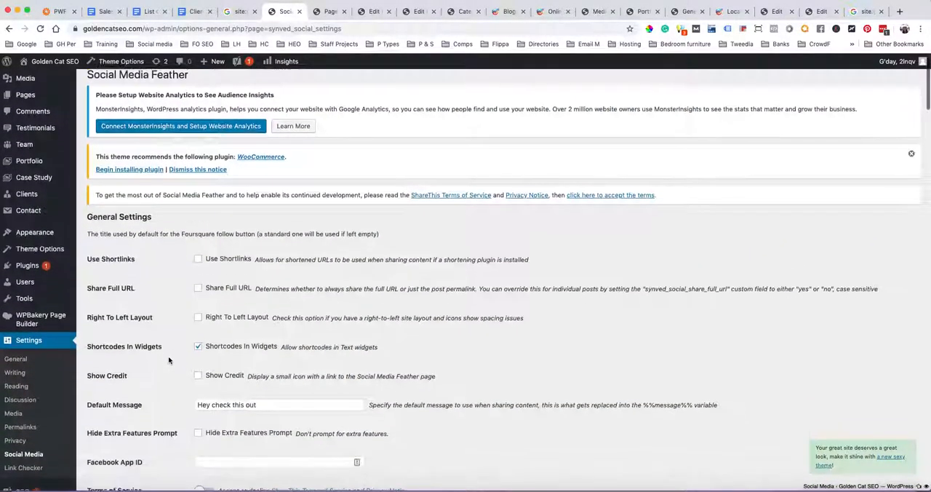
pyautogui.scroll(-1, 168, 360)
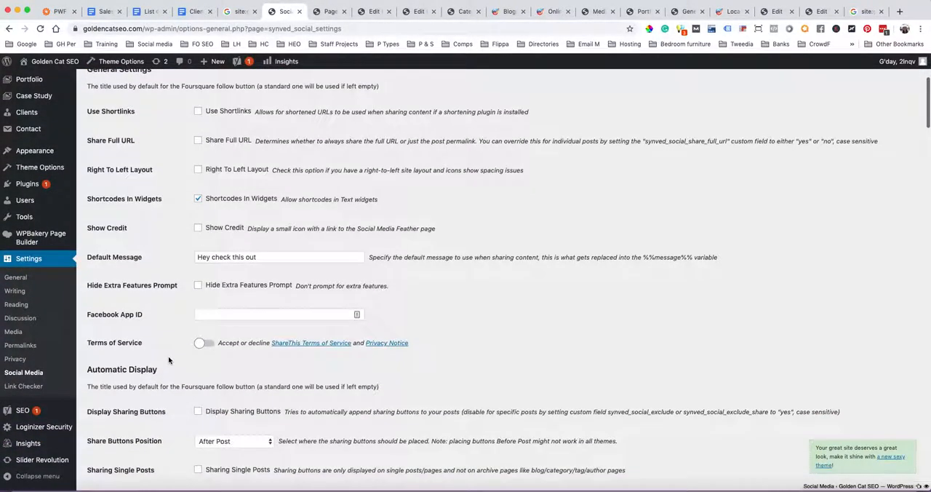
pyautogui.scroll(2, 168, 359)
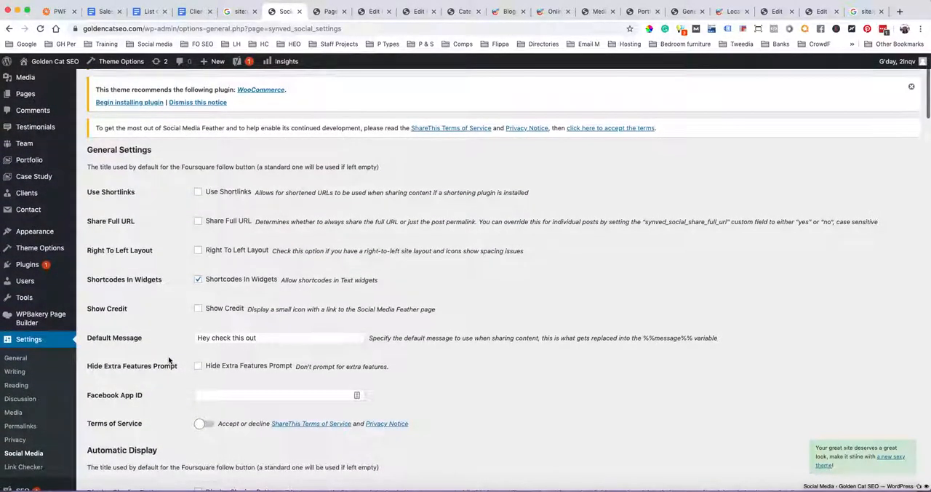
pyautogui.scroll(-6, 168, 359)
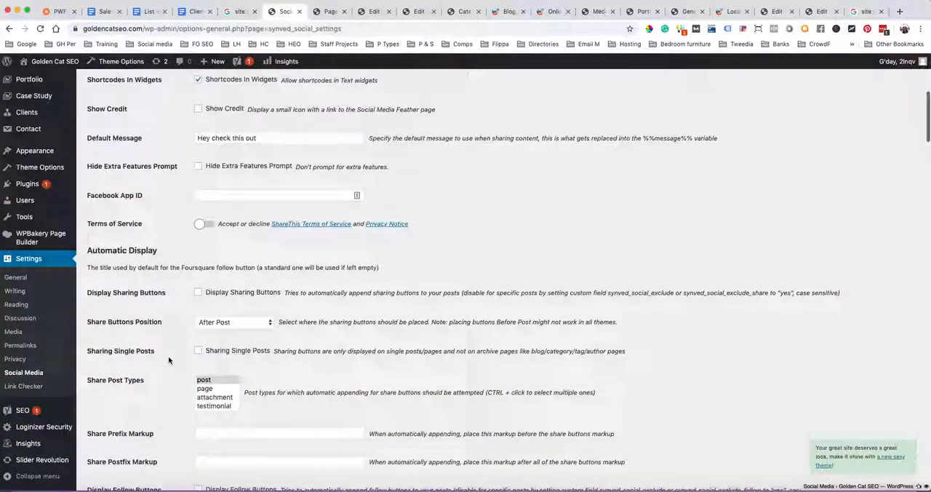
pyautogui.scroll(-1, 169, 360)
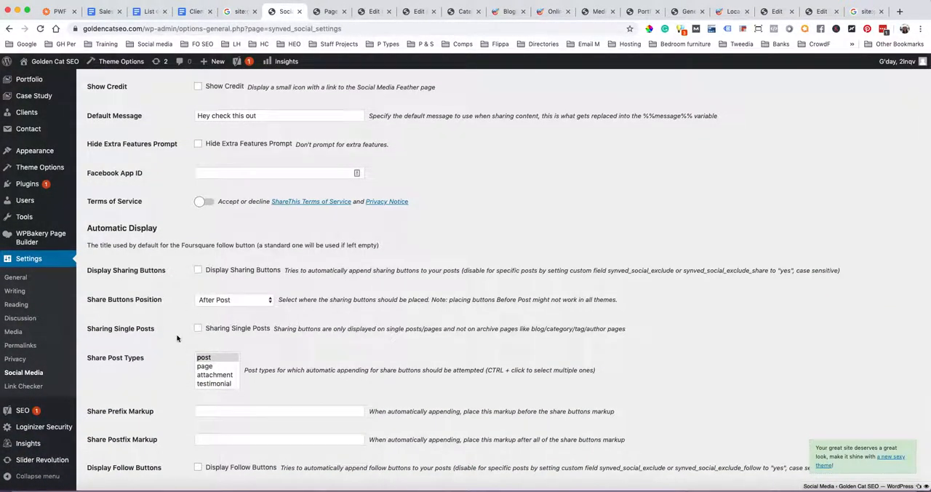
pyautogui.scroll(-5, 176, 338)
pyautogui.scroll(-3, 177, 337)
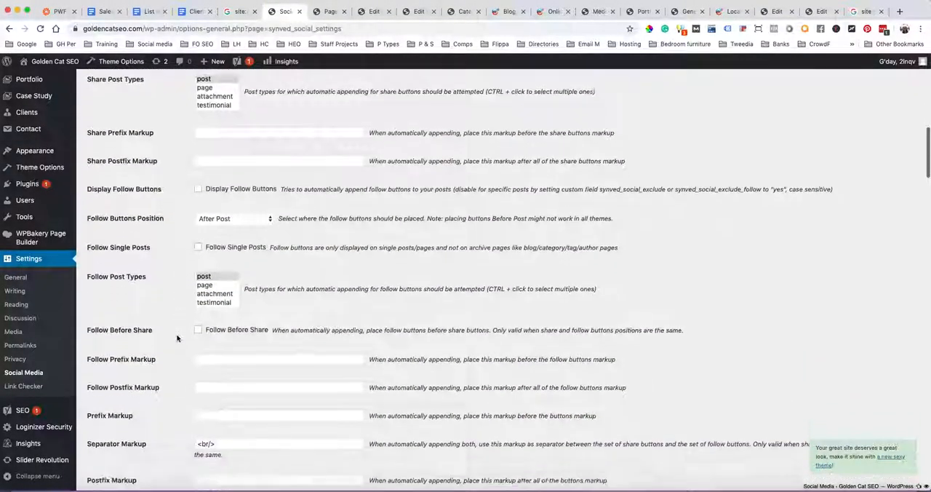
pyautogui.scroll(-3, 176, 334)
pyautogui.scroll(4, 176, 333)
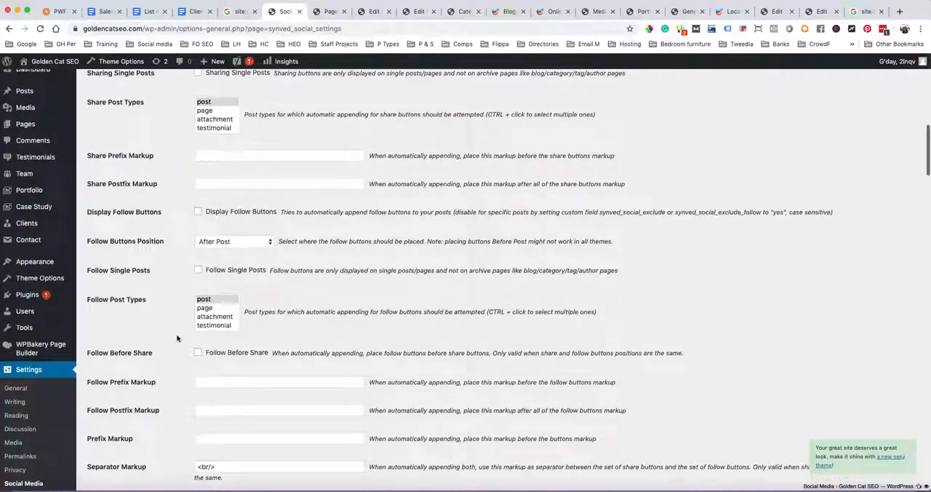
pyautogui.scroll(2, 176, 333)
pyautogui.scroll(2, 176, 333)
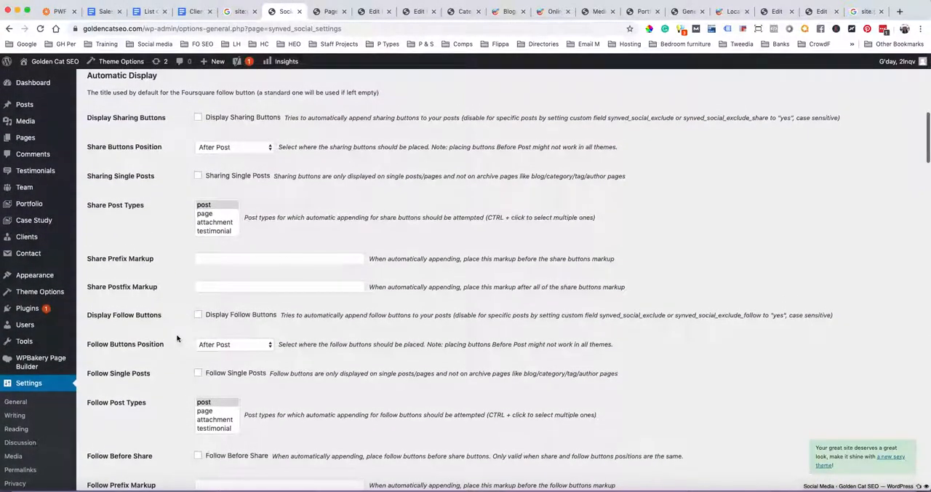
# Examine the remaining Social Media Feather options, from the markup fields and Customize Look section to the Service Providers links
pyautogui.scroll(-9, 176, 337)
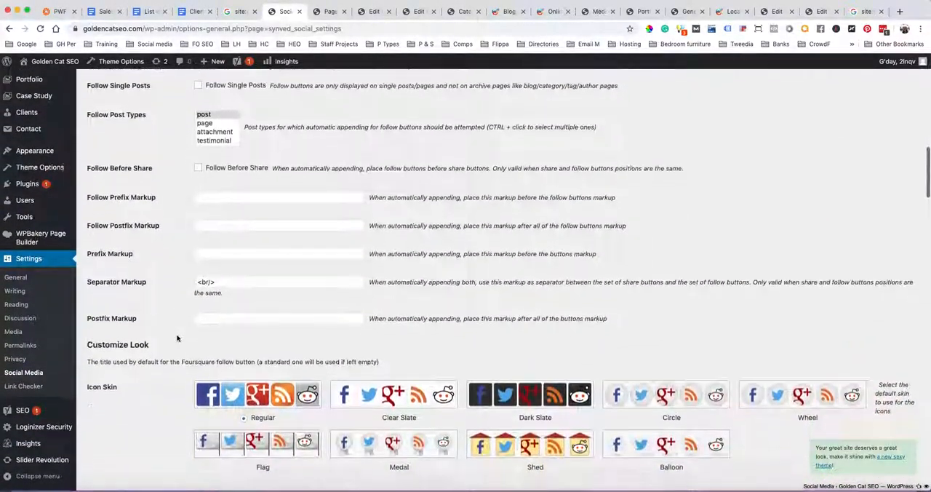
pyautogui.scroll(-4, 177, 338)
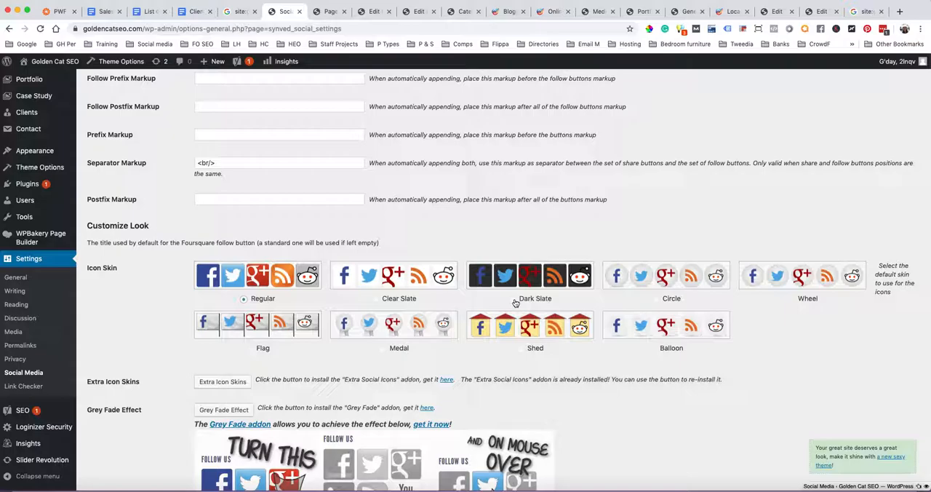
pyautogui.scroll(-12, 370, 292)
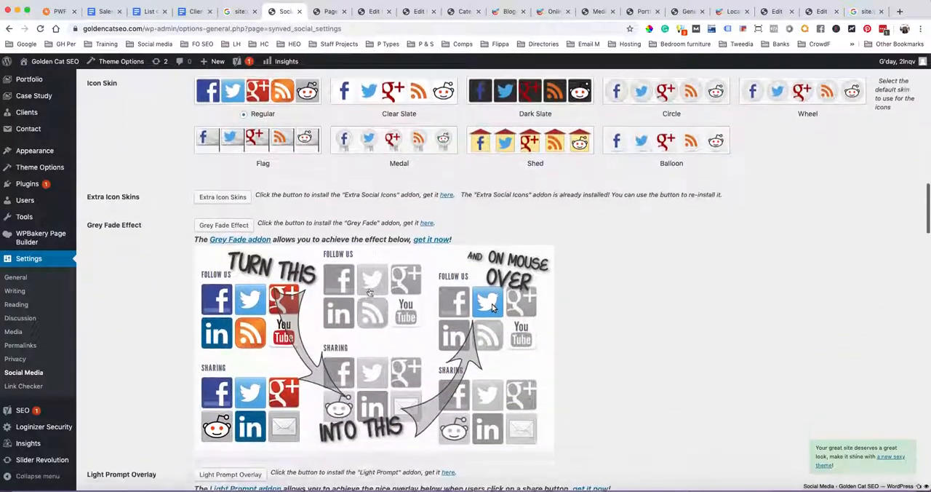
pyautogui.scroll(-9, 370, 292)
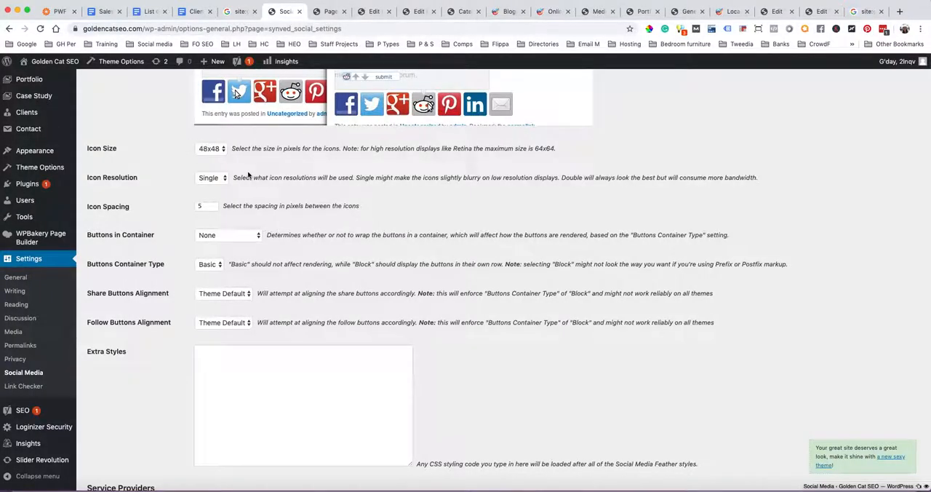
pyautogui.scroll(-6, 247, 174)
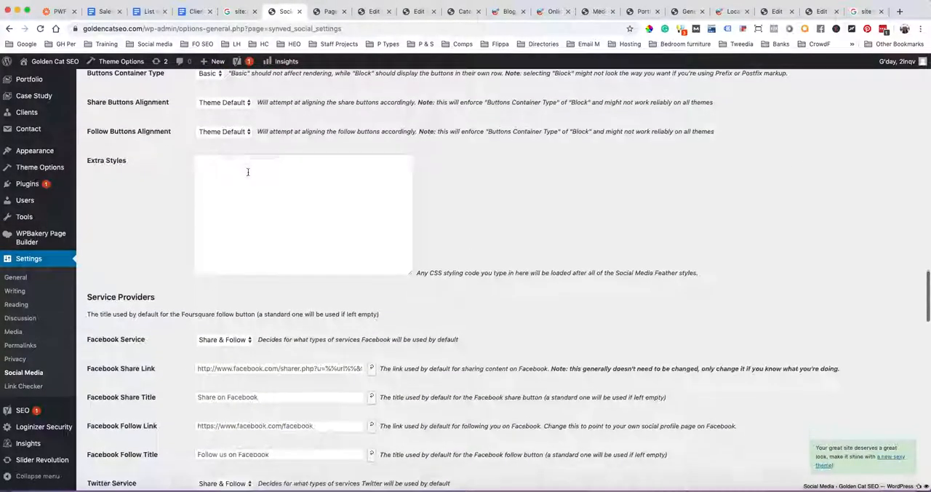
pyautogui.scroll(-13, 247, 172)
pyautogui.scroll(-4, 247, 175)
pyautogui.scroll(20, 248, 174)
pyautogui.scroll(-10, 247, 174)
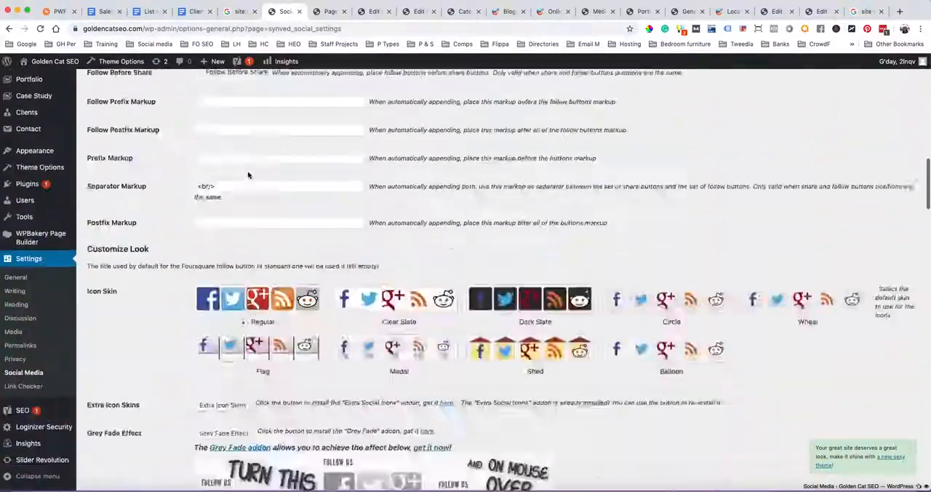
pyautogui.scroll(-20, 247, 175)
pyautogui.scroll(10, 244, 218)
pyautogui.scroll(8, 242, 306)
pyautogui.click(199, 312)
# Open the site's blog, view the post "Simple Ways To Optimize Your Website For SEO" and check it for sharing buttons
pyautogui.moveTo(34, 109)
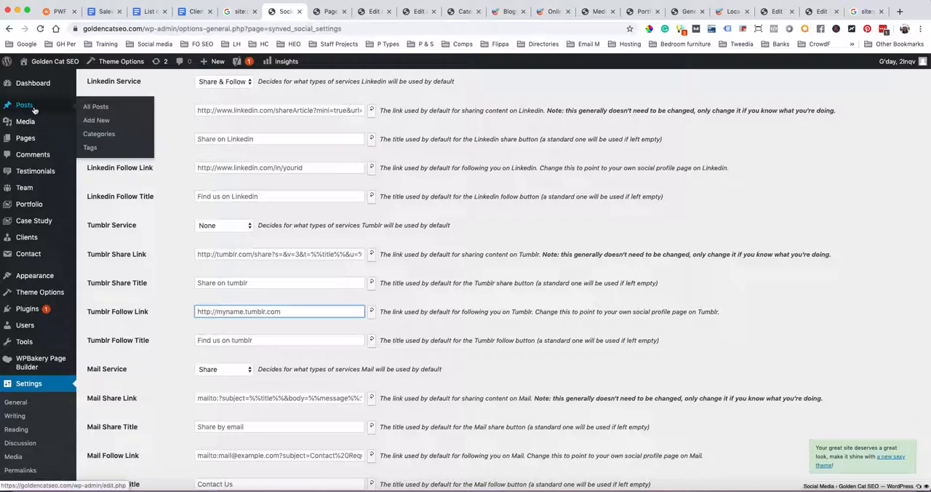
pyautogui.click(509, 11)
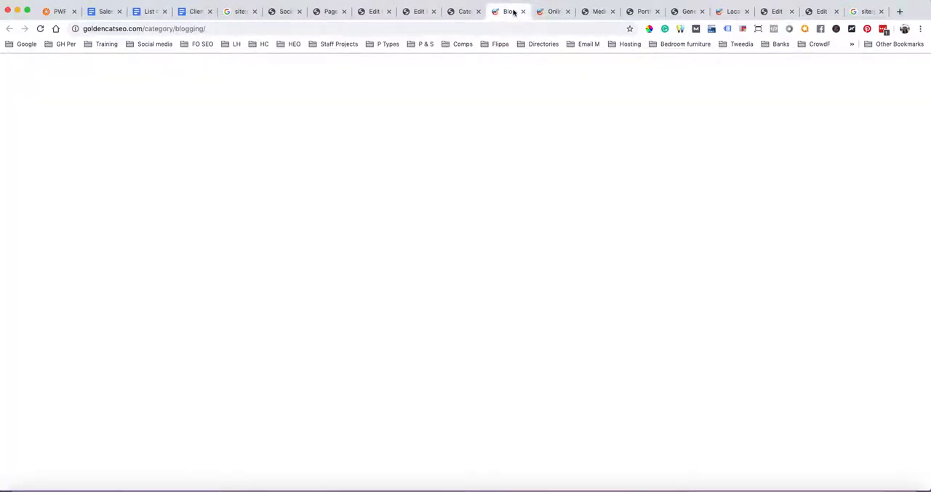
pyautogui.click(590, 110)
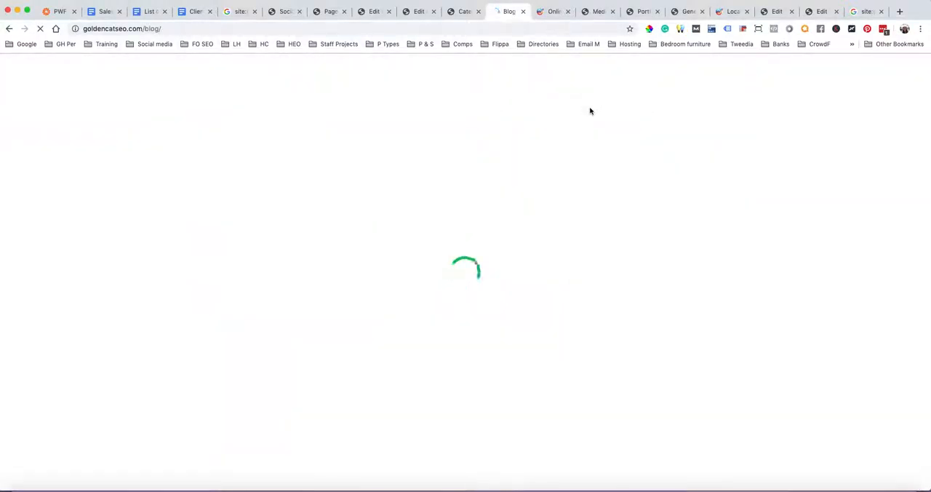
pyautogui.scroll(-5, 590, 111)
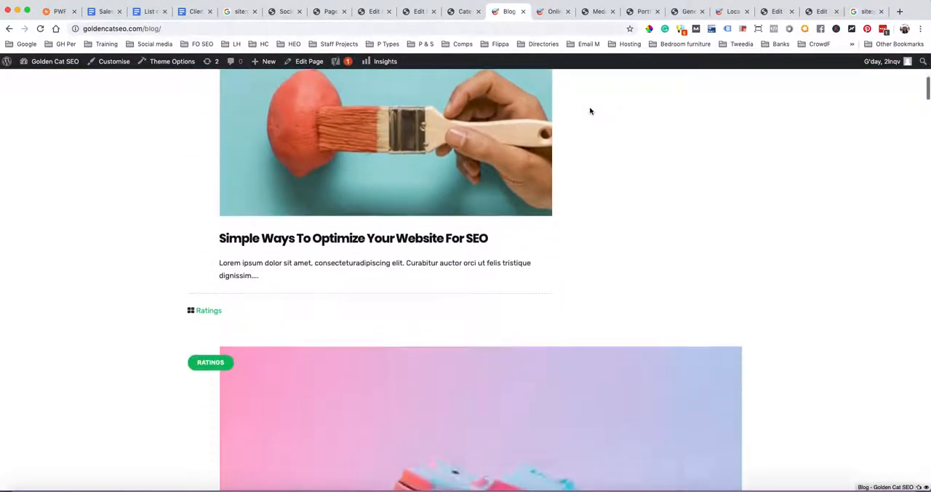
pyautogui.scroll(-1, 590, 111)
pyautogui.click(383, 205)
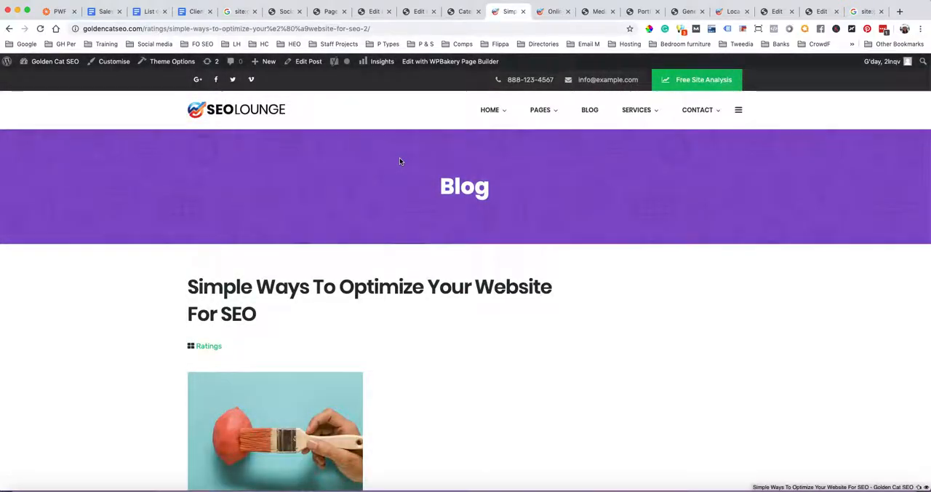
pyautogui.scroll(-5, 400, 157)
pyautogui.scroll(-15, 399, 161)
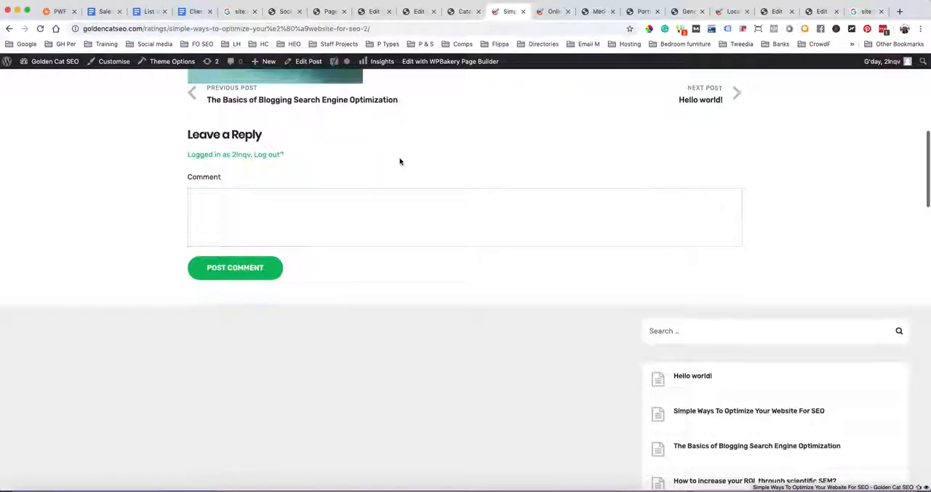
pyautogui.scroll(15, 399, 162)
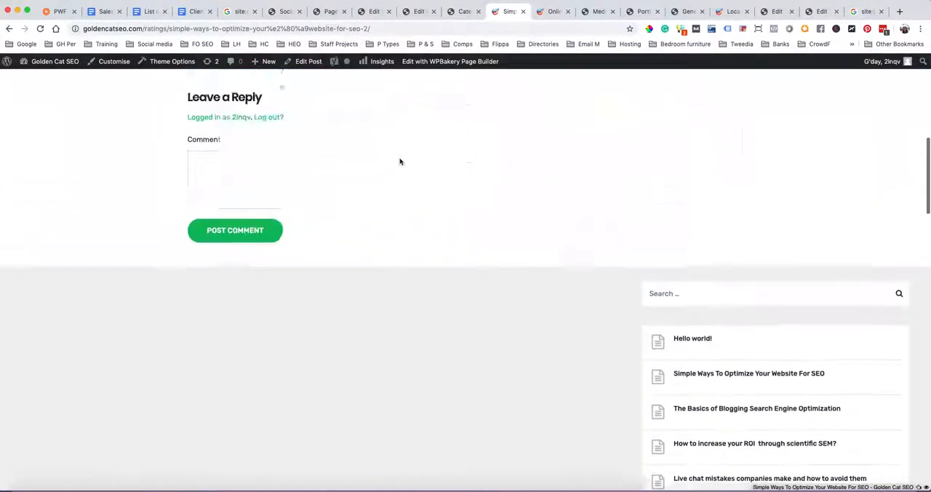
pyautogui.scroll(3, 399, 161)
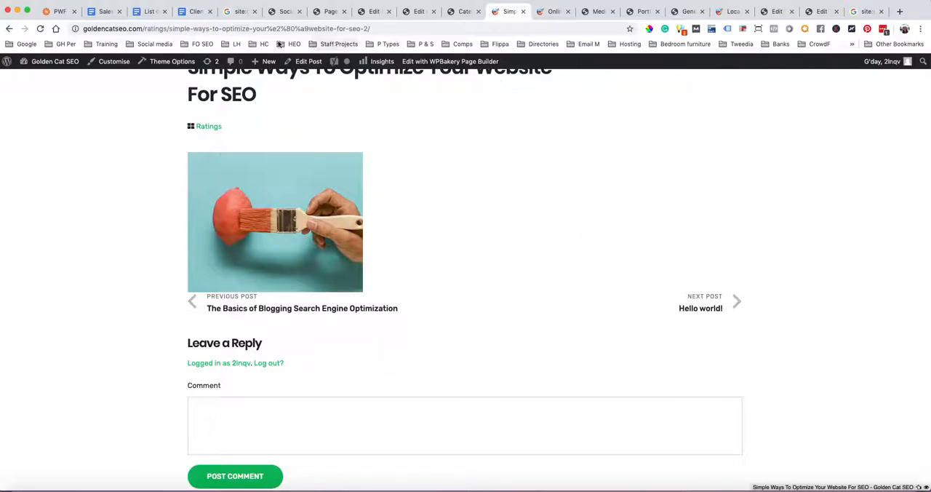
# Go back to the Social Media Feather settings and review them from the service providers back up to General Settings
pyautogui.click(280, 14)
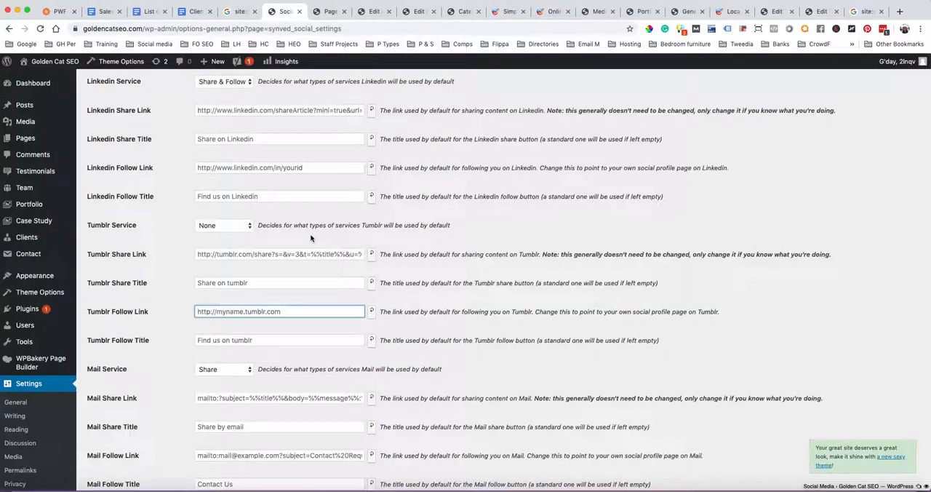
pyautogui.scroll(-5, 309, 301)
pyautogui.scroll(15, 309, 301)
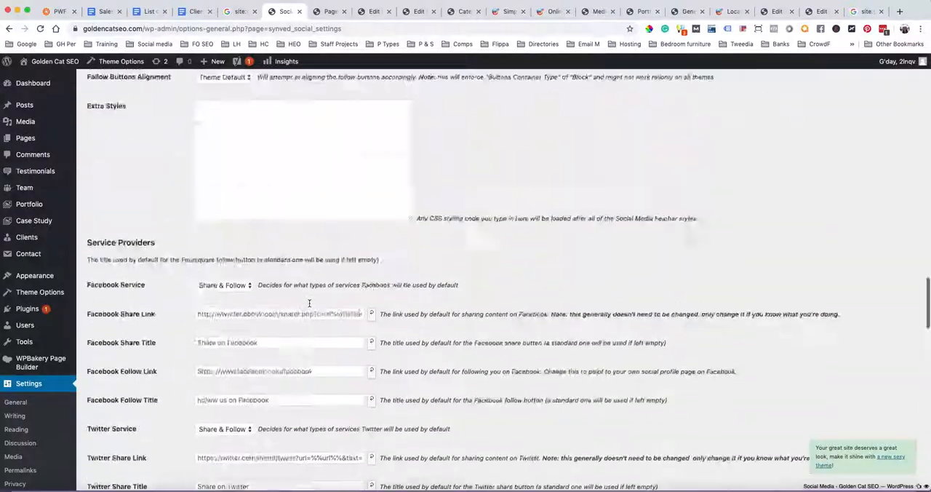
pyautogui.scroll(10, 309, 303)
pyautogui.scroll(15, 326, 248)
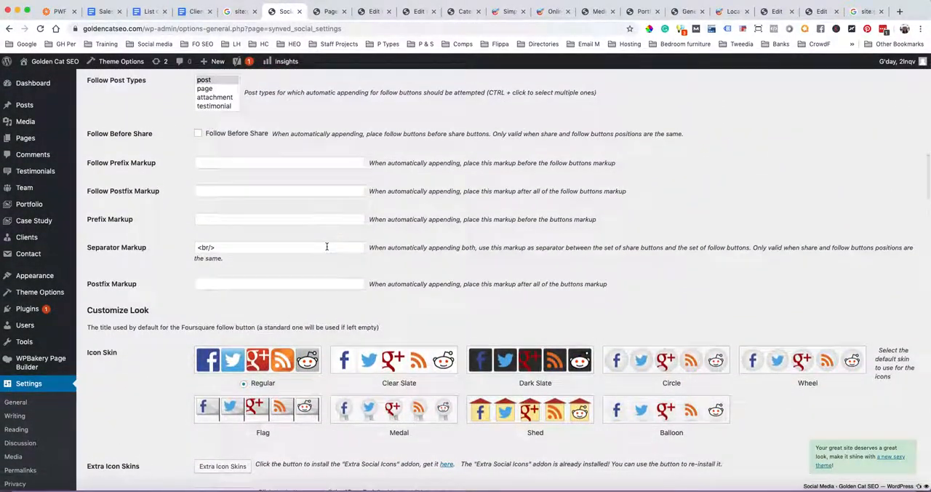
pyautogui.scroll(5, 326, 246)
pyautogui.scroll(5, 327, 248)
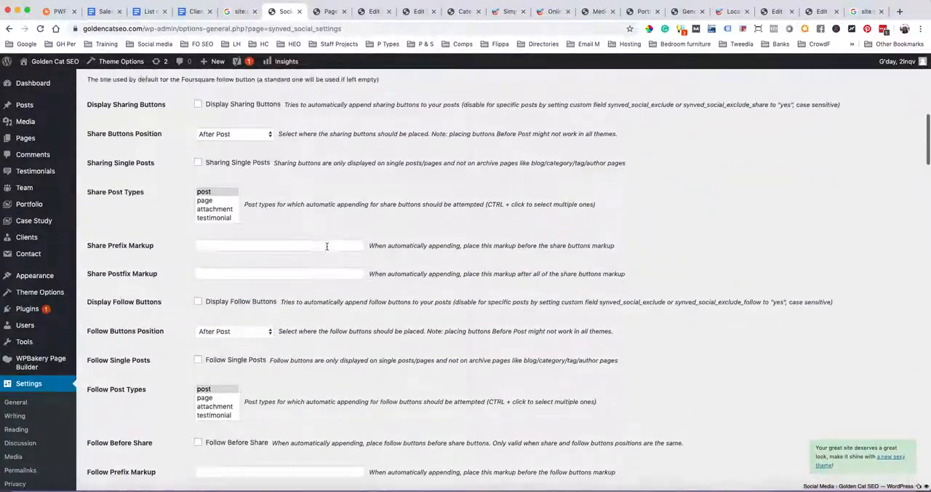
pyautogui.scroll(4, 327, 247)
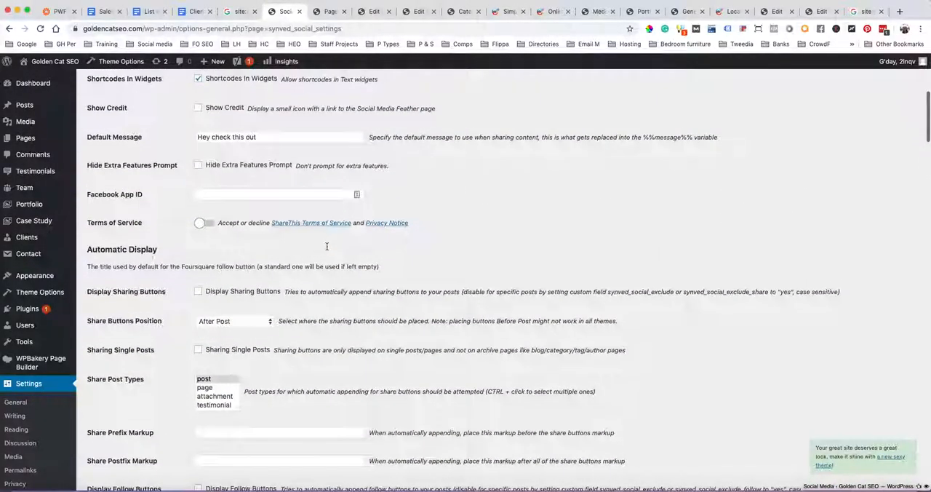
pyautogui.scroll(2, 327, 249)
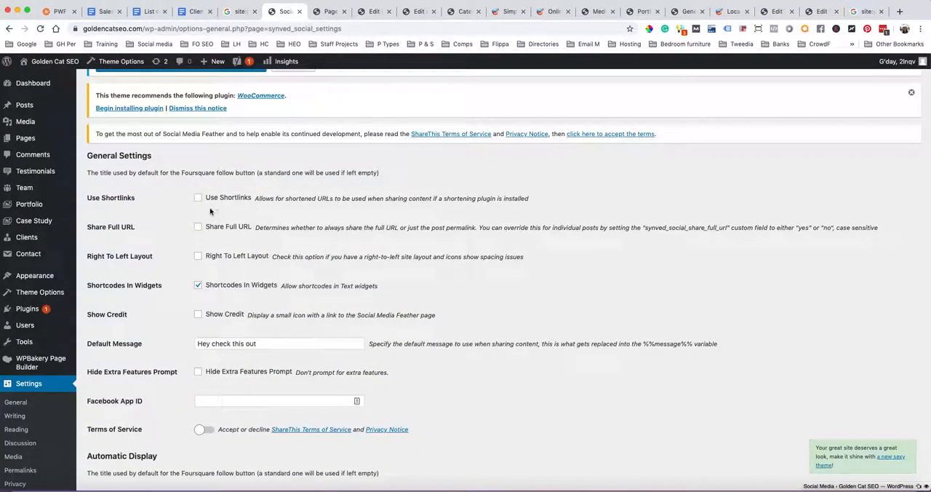
# Enable Display Sharing Buttons under Automatic Display and save the Social Media Feather settings
pyautogui.scroll(-3, 209, 207)
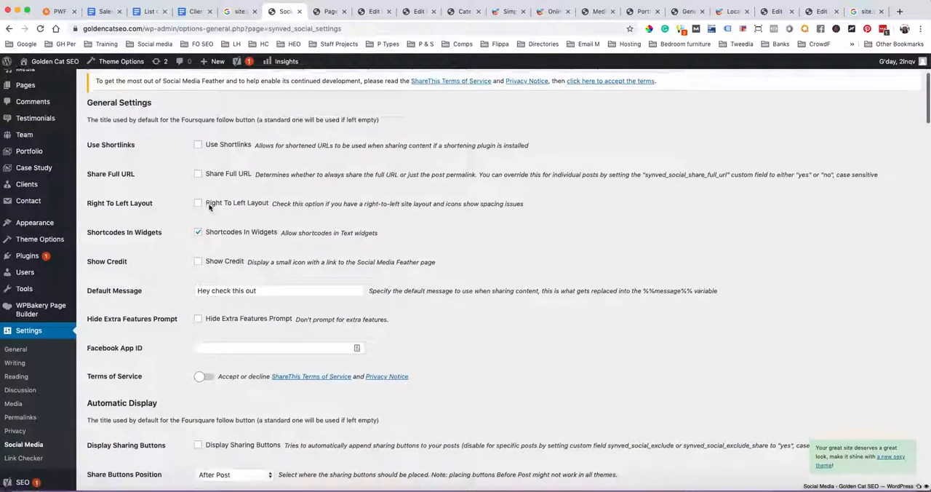
pyautogui.scroll(-2, 209, 207)
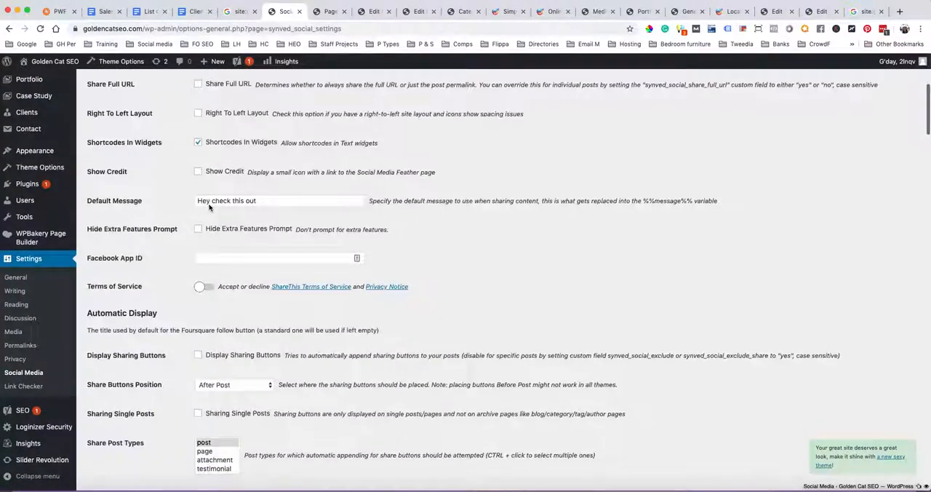
pyautogui.scroll(-1, 208, 208)
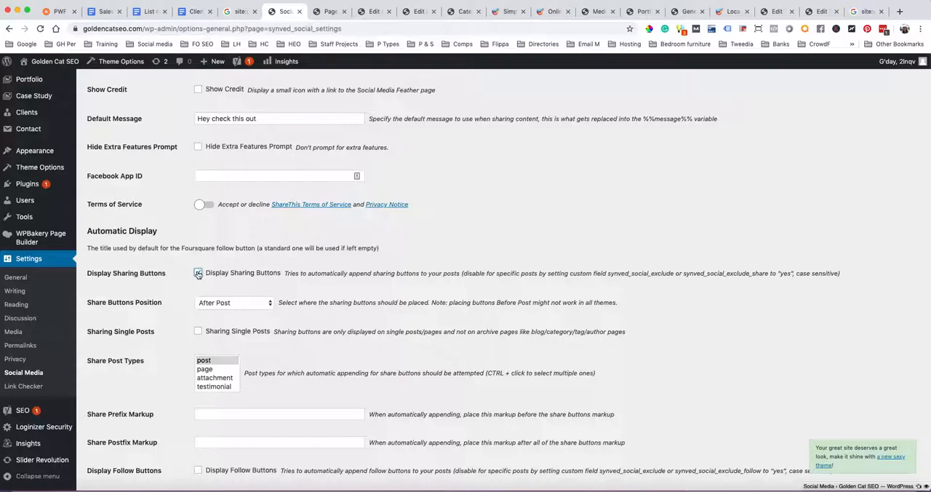
pyautogui.scroll(-2, 362, 248)
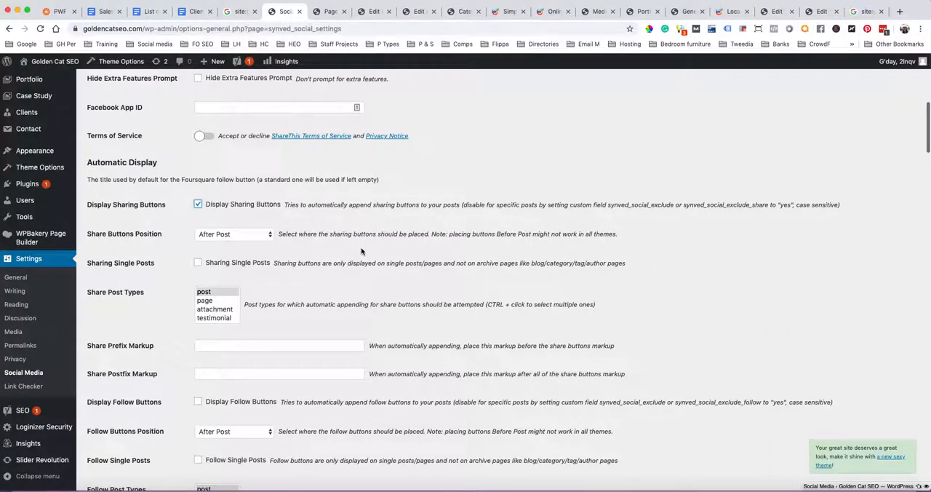
pyautogui.scroll(-20, 432, 254)
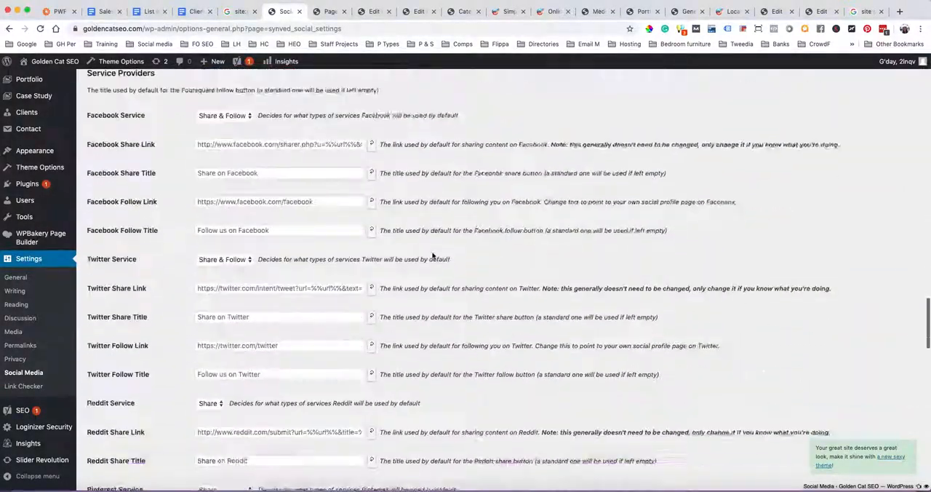
pyautogui.scroll(-5, 432, 255)
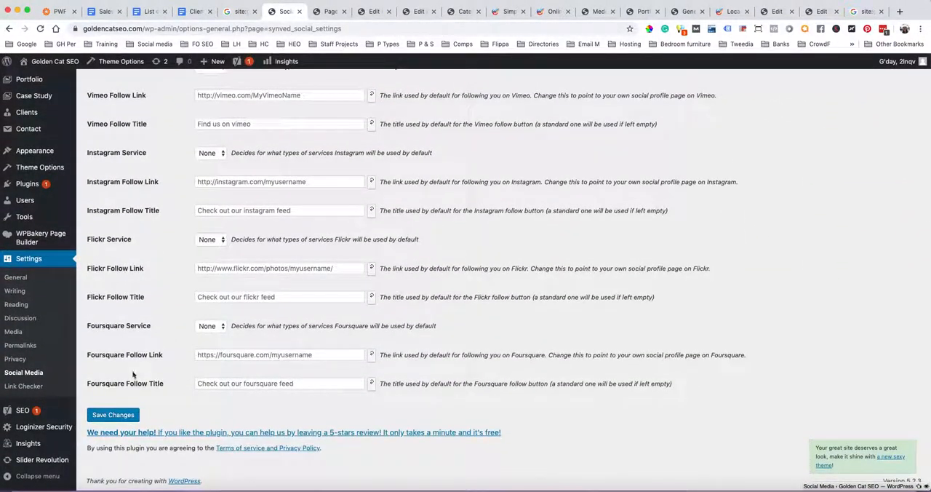
pyautogui.click(112, 414)
# Reload the "Simple Ways To Optimize Your Website For SEO" post to check its sharing buttons, and return to the Social Media Feather settings
pyautogui.click(324, 11)
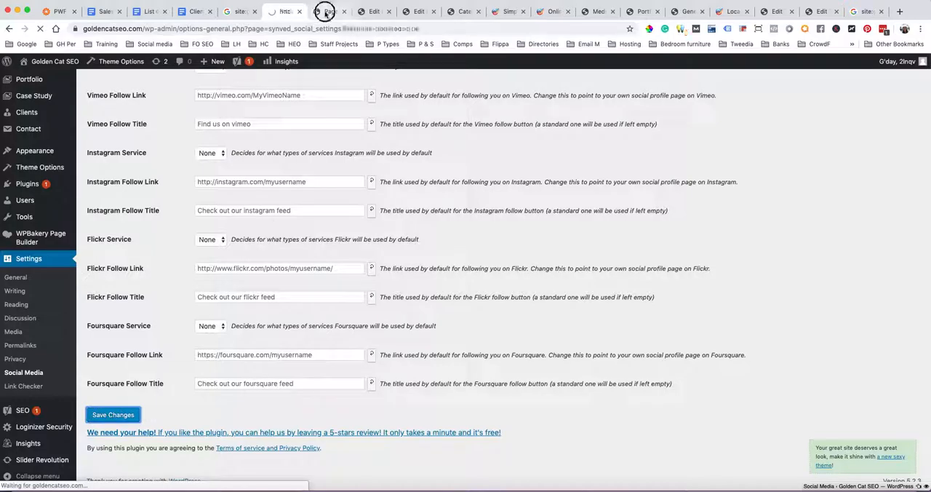
pyautogui.click(551, 13)
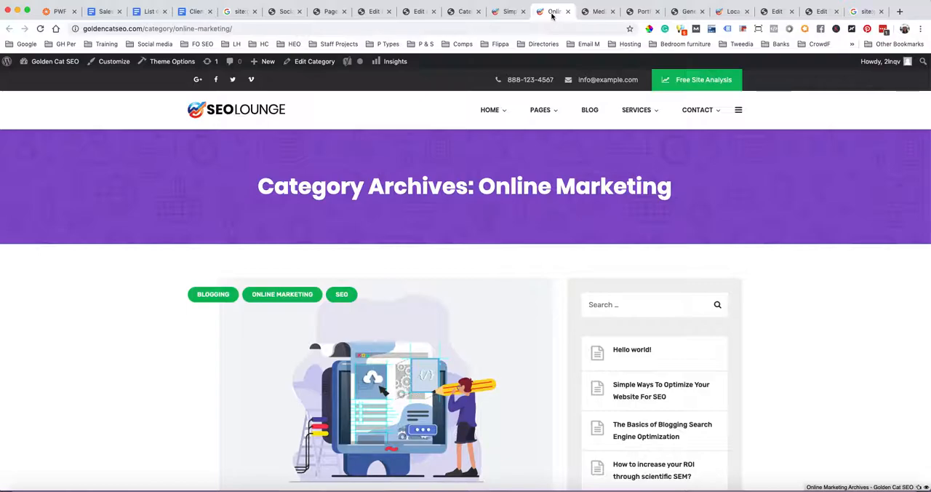
pyautogui.click(506, 11)
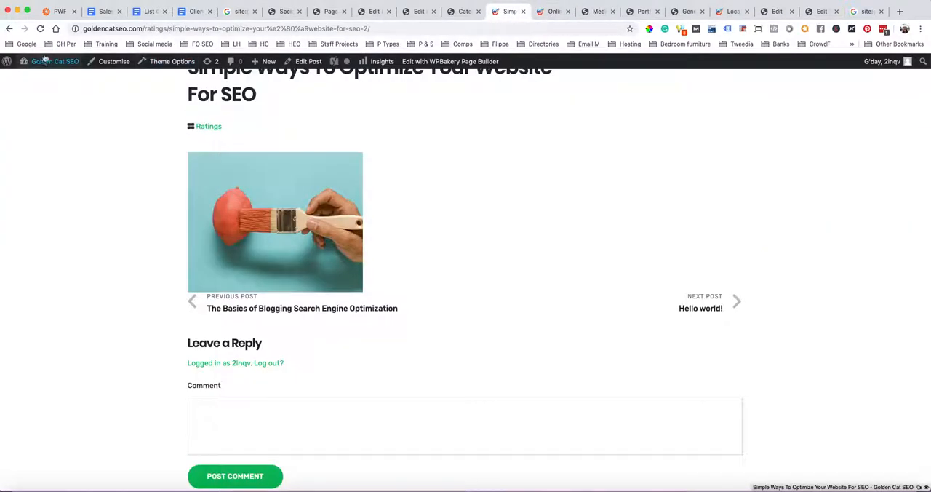
pyautogui.click(40, 29)
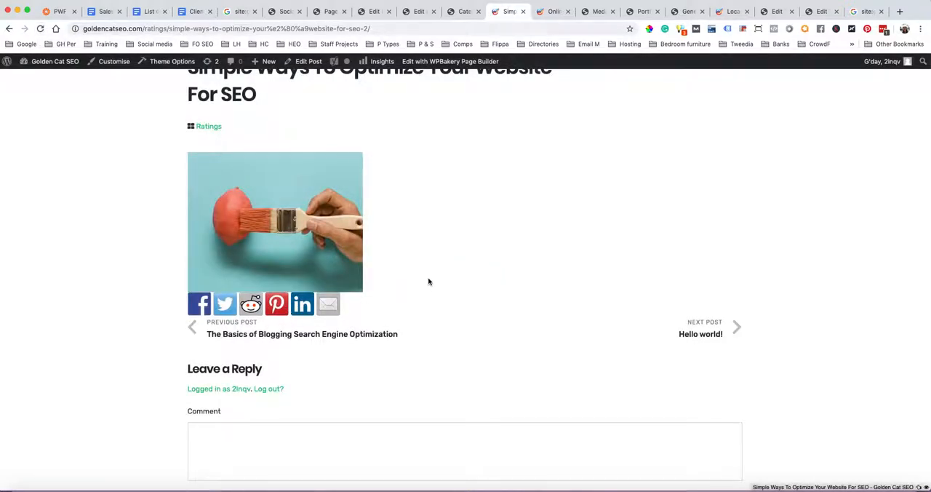
pyautogui.scroll(-2, 419, 207)
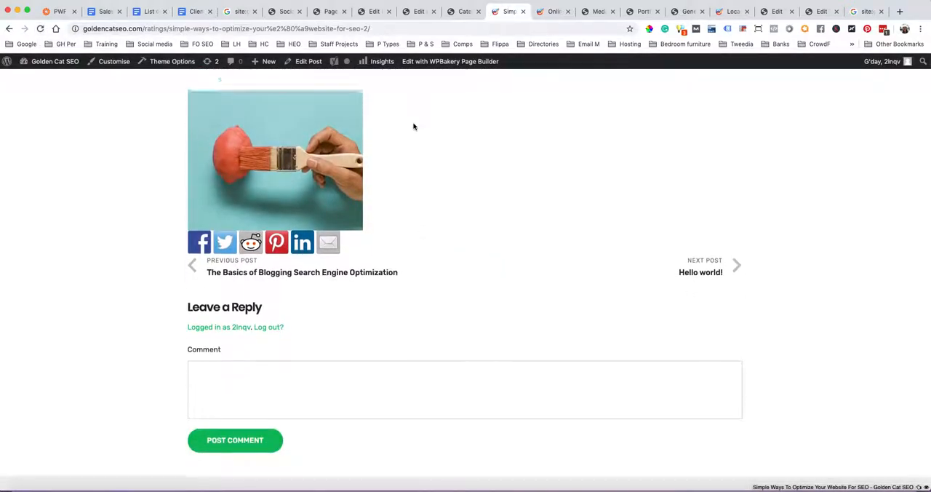
pyautogui.scroll(3, 412, 121)
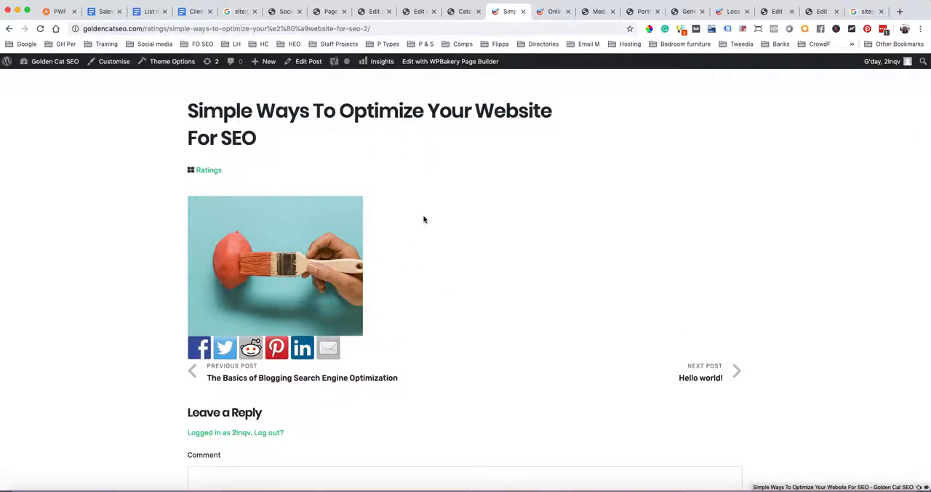
pyautogui.scroll(-4, 424, 219)
pyautogui.scroll(3, 426, 218)
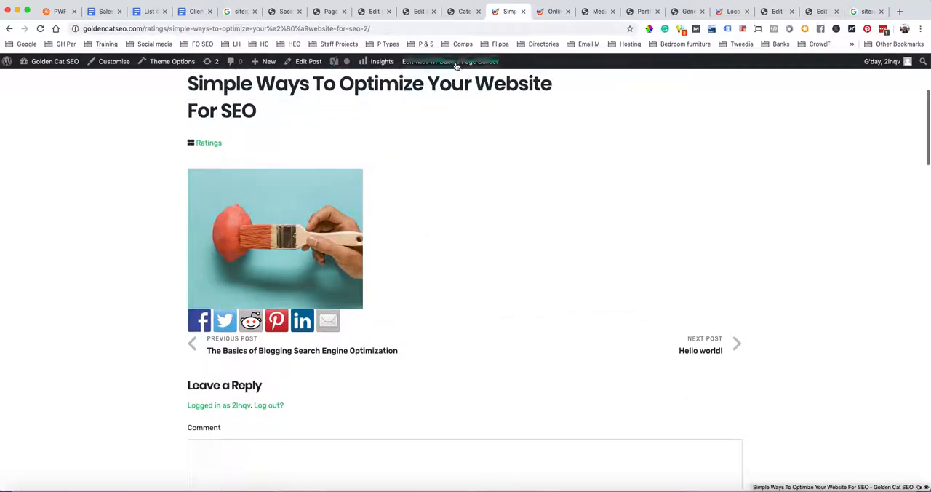
pyautogui.click(462, 13)
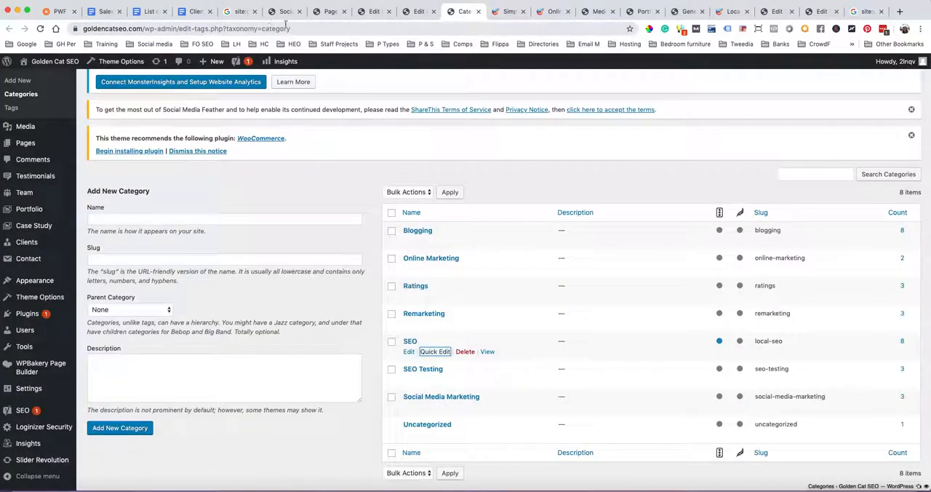
pyautogui.click(277, 12)
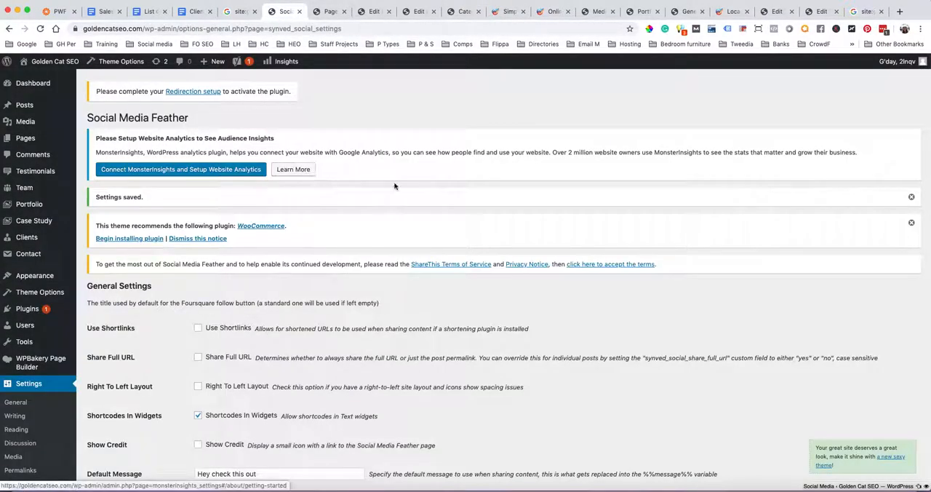
# Open the Broken Link Checker options and review the General settings for check interval, notifications, link tweaks and warnings
pyautogui.scroll(-5, 45, 354)
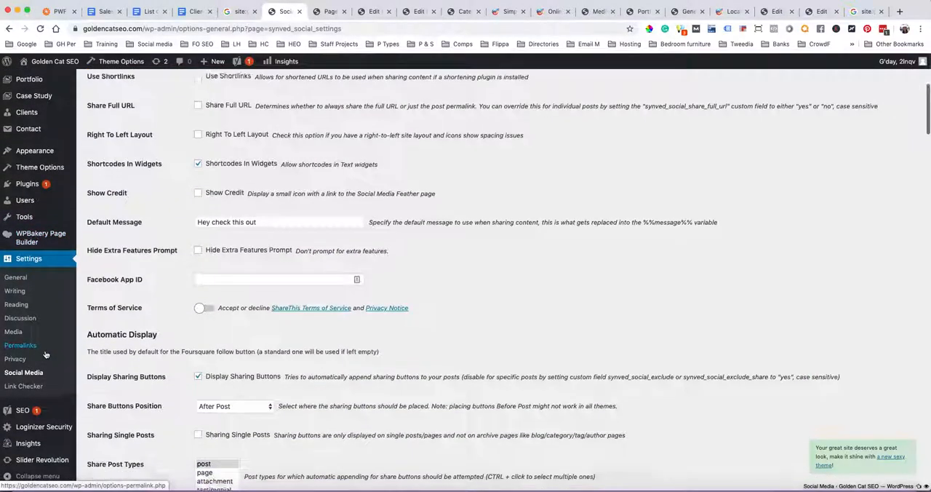
pyautogui.click(28, 386)
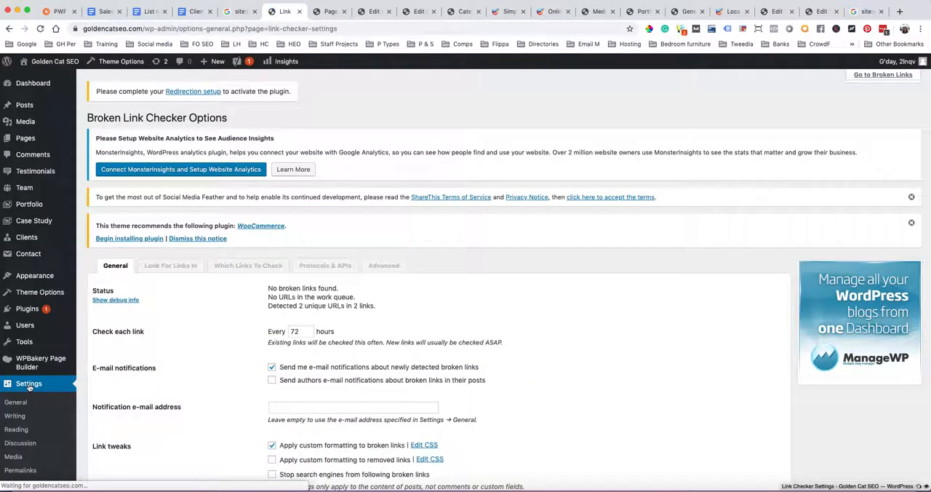
pyautogui.scroll(-3, 230, 361)
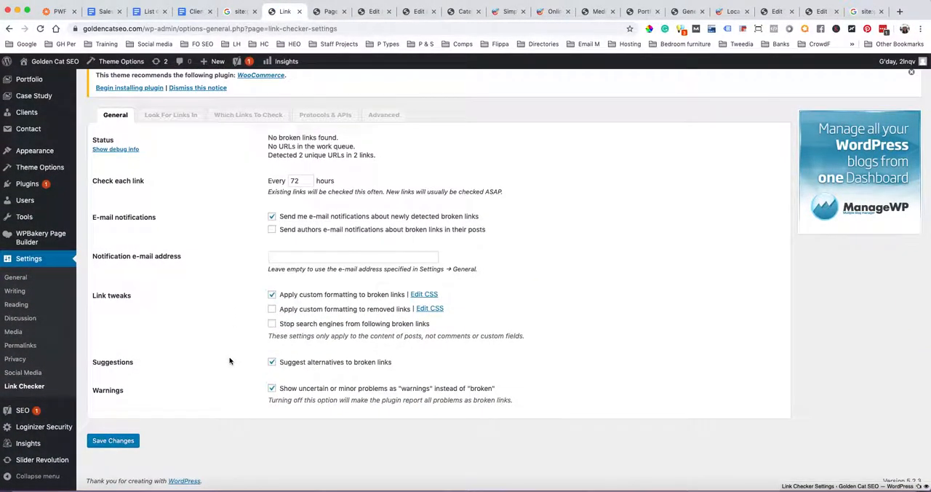
pyautogui.scroll(1, 229, 361)
pyautogui.scroll(-1, 230, 361)
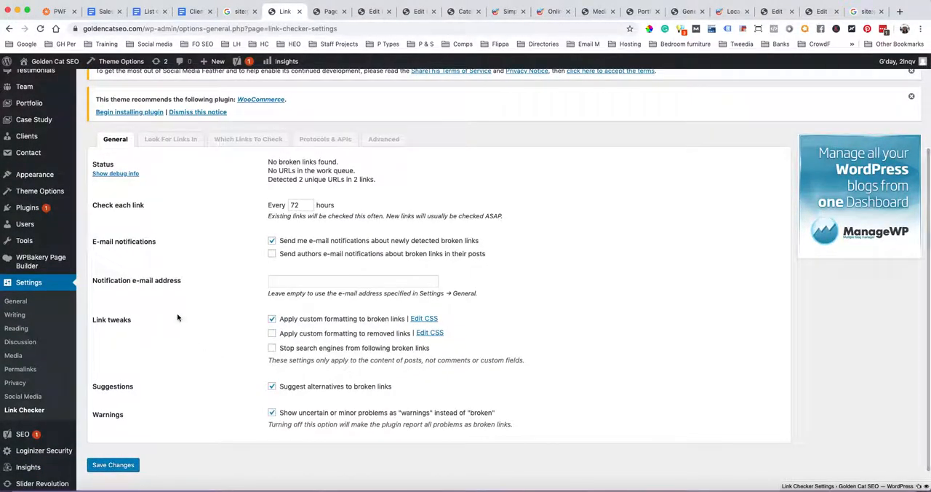
pyautogui.scroll(-1, 177, 317)
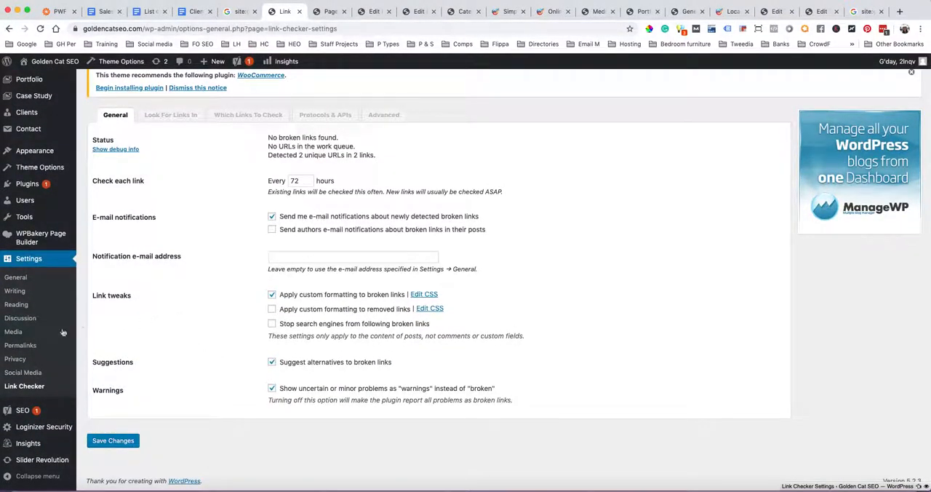
pyautogui.scroll(1, 40, 352)
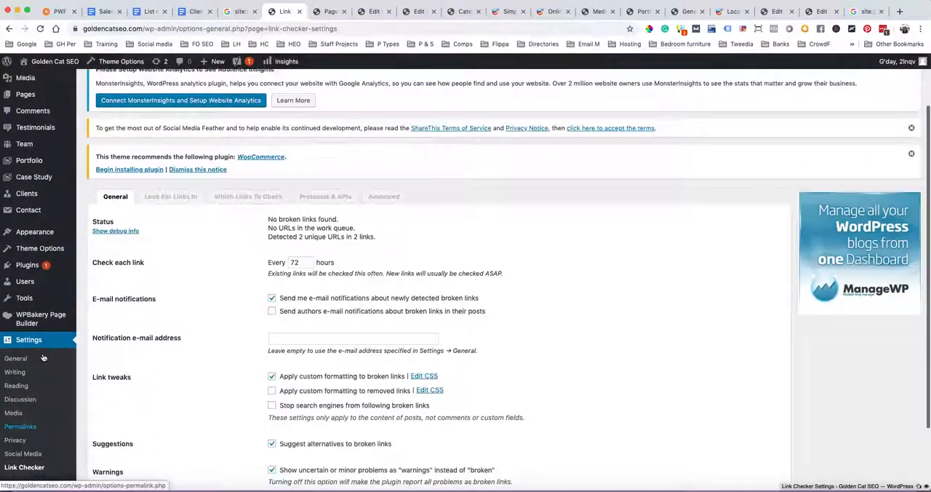
# Open the Broken Links report to check the site for broken links
pyautogui.scroll(1, 43, 357)
pyautogui.moveTo(30, 320)
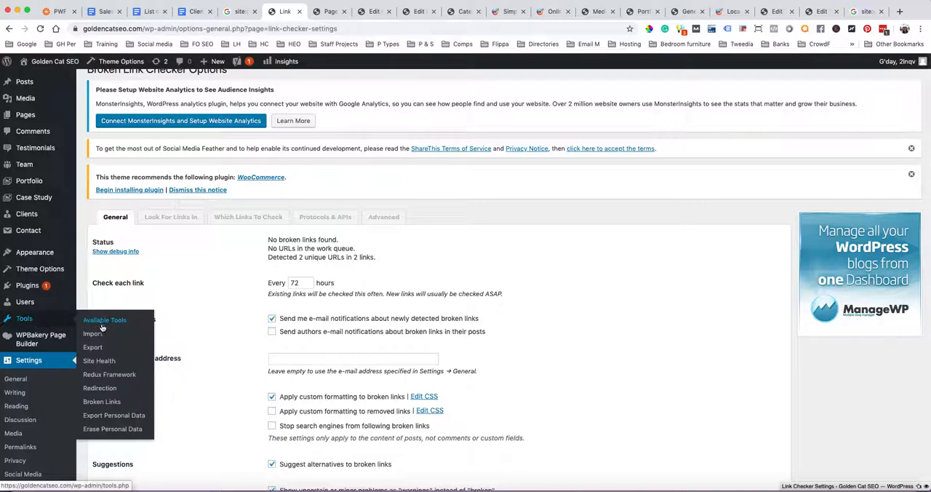
pyautogui.click(103, 402)
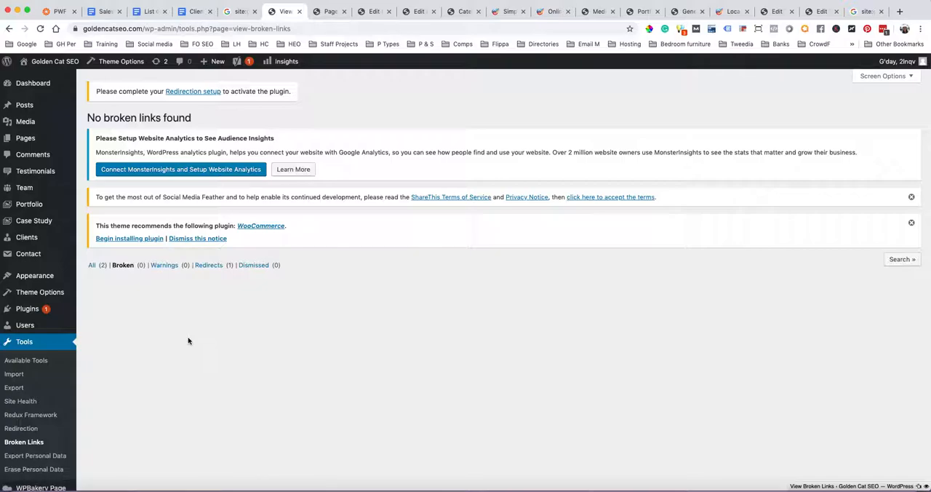
# Open the Redirection plugin, read its welcome page and start its setup
pyautogui.scroll(-3, 188, 341)
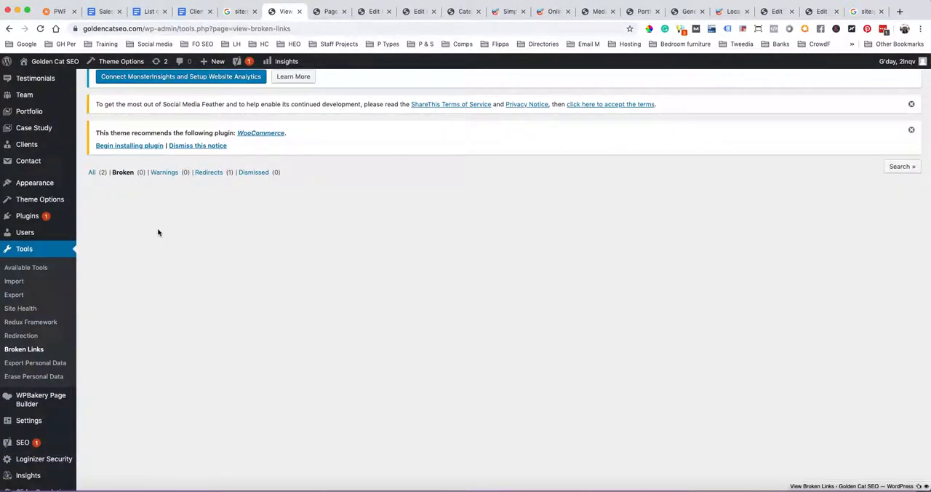
pyautogui.click(27, 337)
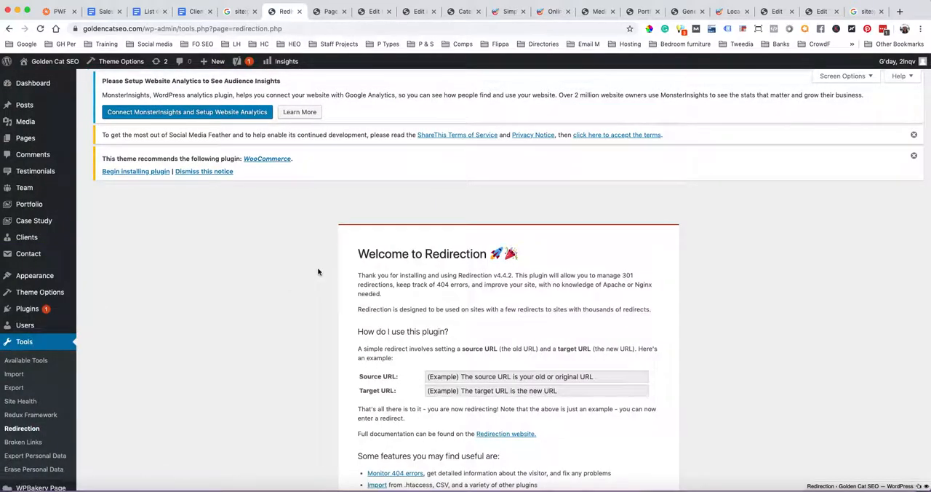
pyautogui.scroll(-4, 318, 272)
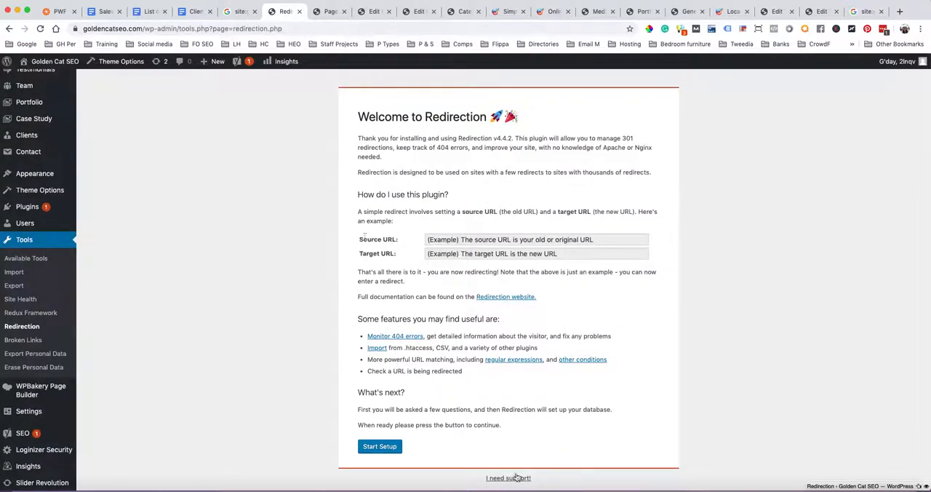
pyautogui.click(384, 448)
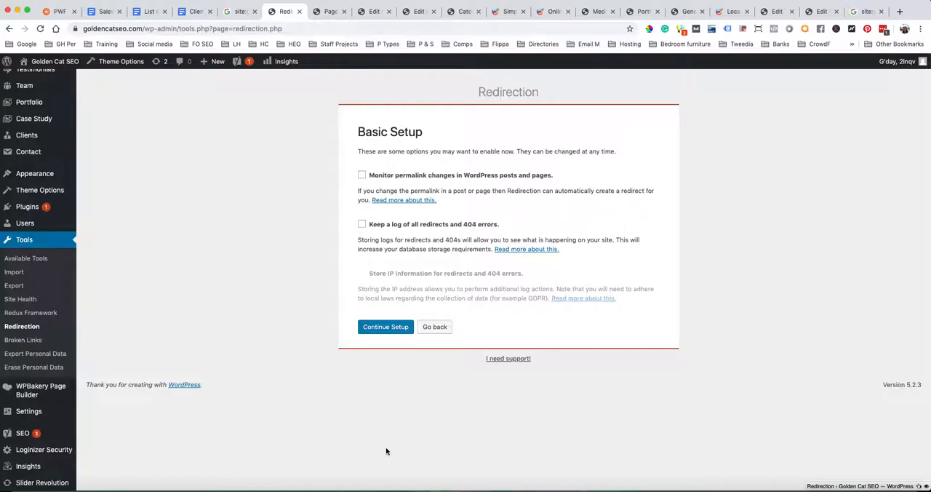
# Enable monitoring of permalink changes and logging of all redirects and 404 errors in Redirection's Basic Setup, and continue the setup
pyautogui.scroll(1, 275, 299)
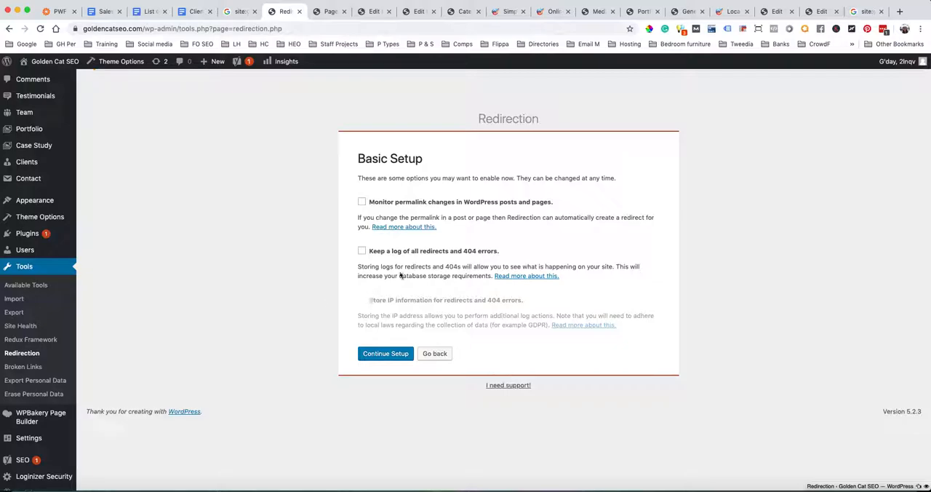
pyautogui.click(362, 203)
pyautogui.click(362, 251)
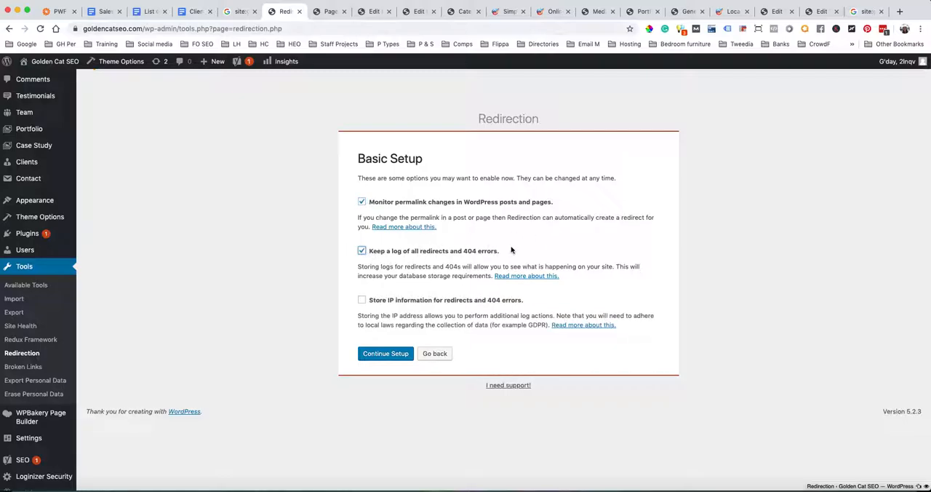
pyautogui.scroll(-1, 511, 249)
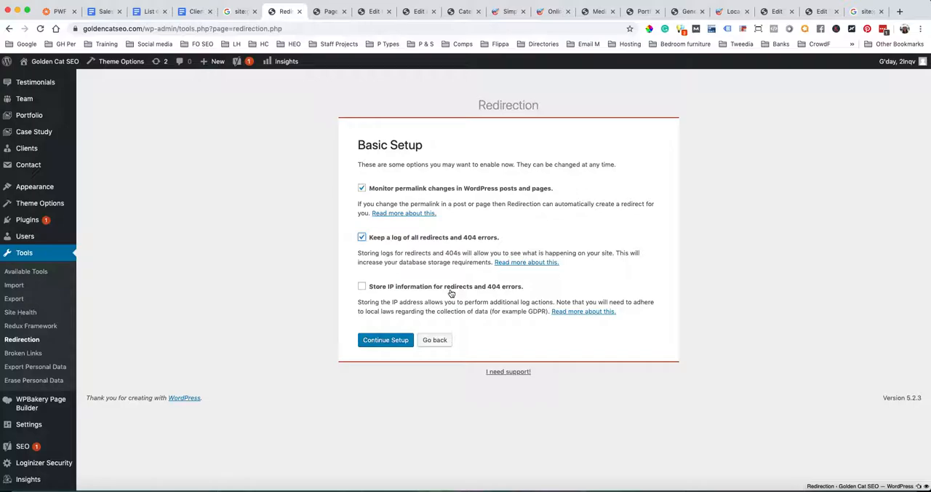
pyautogui.scroll(3, 451, 291)
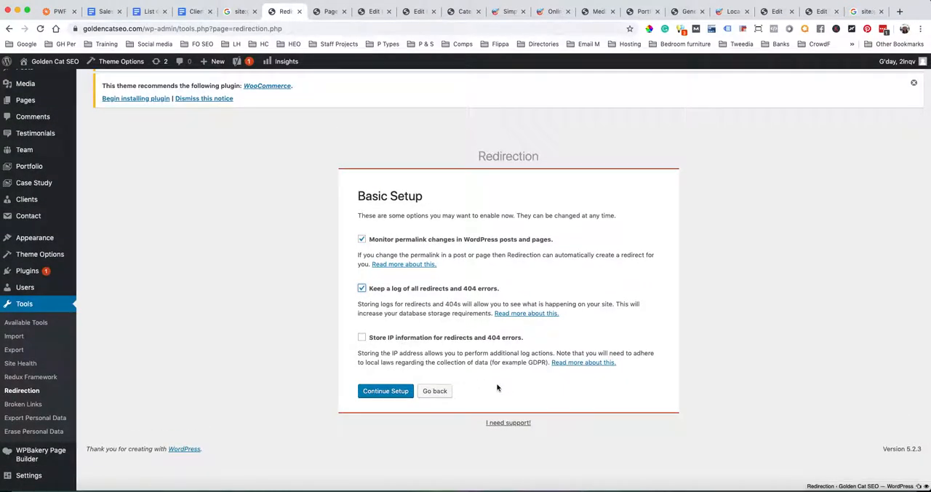
pyautogui.click(383, 393)
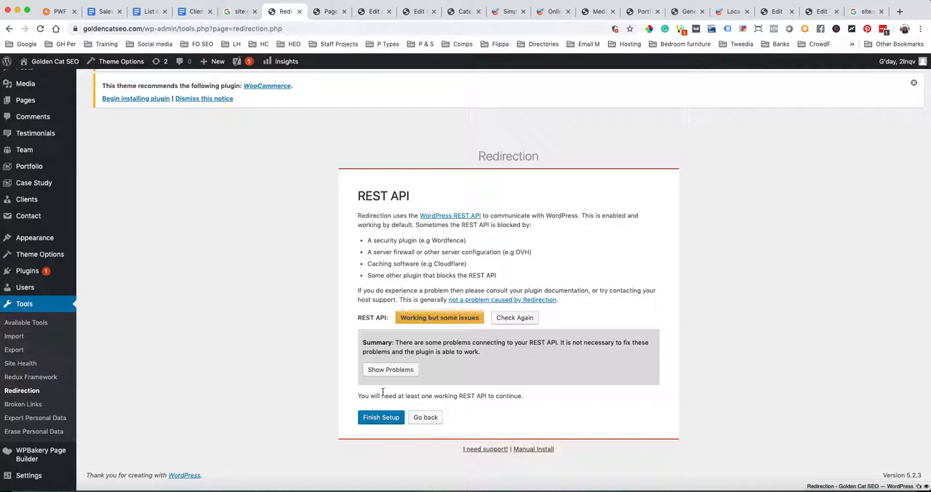
# Show the REST API problems for review and finish the Redirection setup through to the Redirections list
pyautogui.click(404, 371)
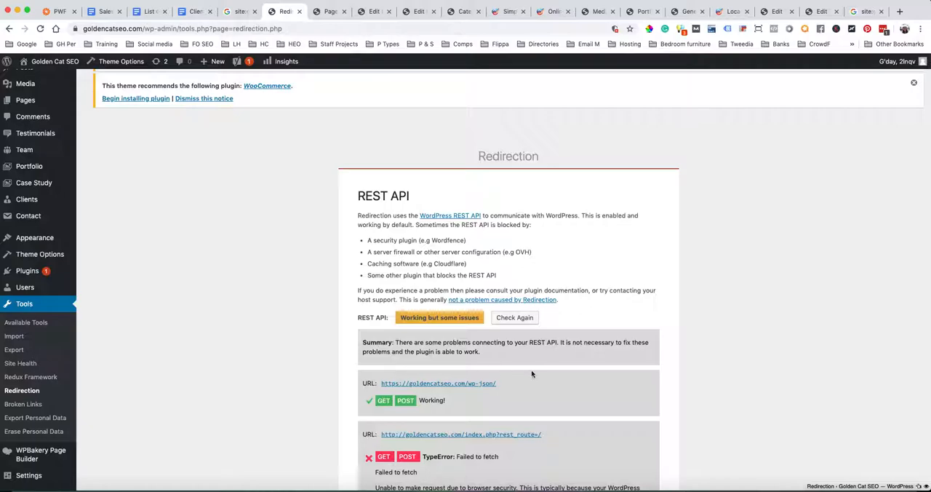
pyautogui.scroll(-5, 532, 374)
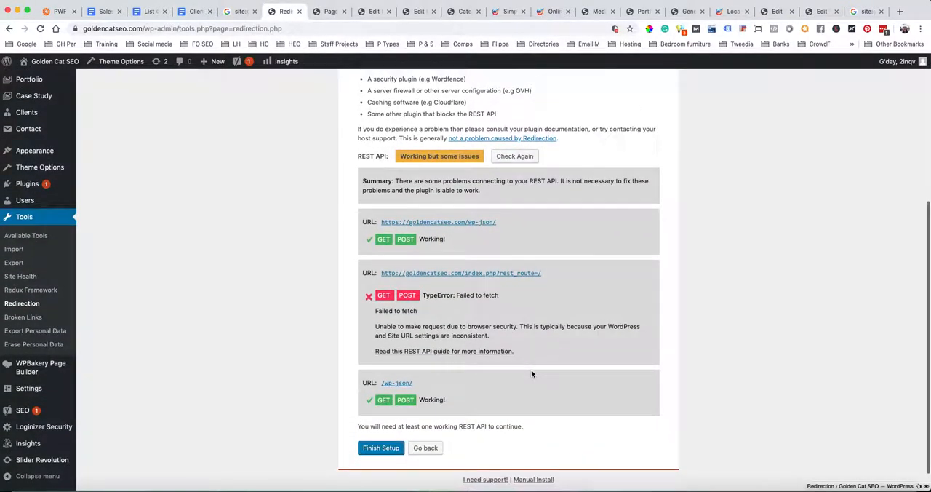
pyautogui.scroll(-1, 531, 374)
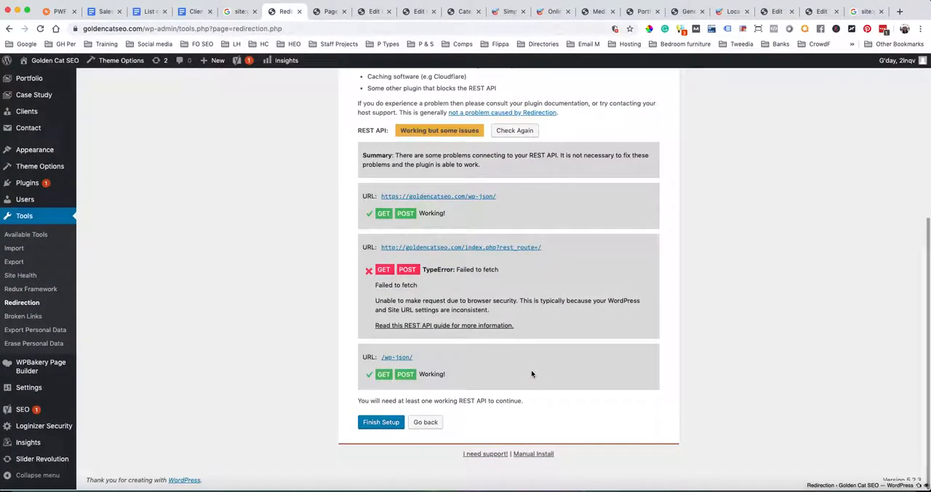
pyautogui.click(380, 422)
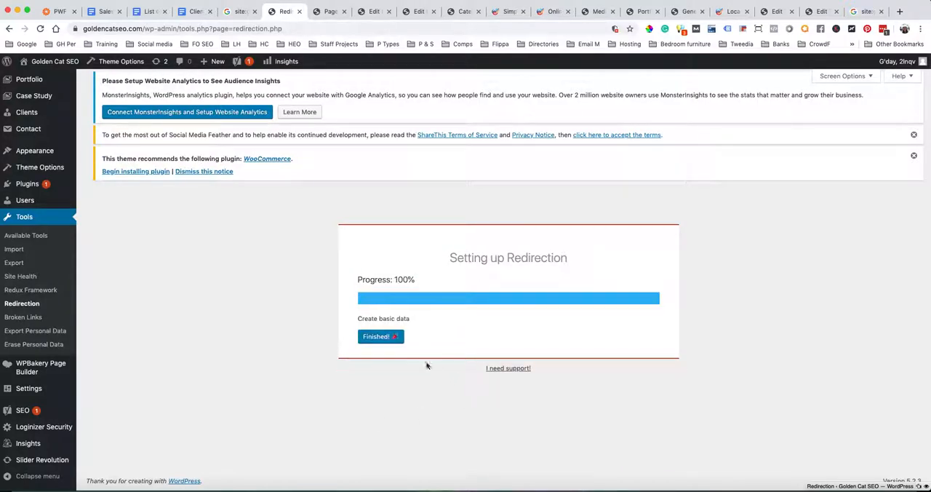
pyautogui.click(380, 336)
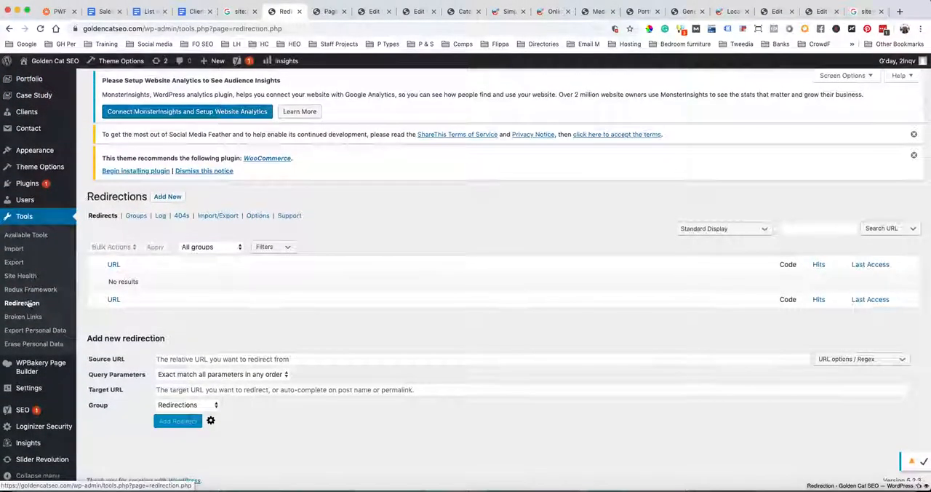
# Open the Available Tools page and look over the remaining admin sections
pyautogui.click(31, 230)
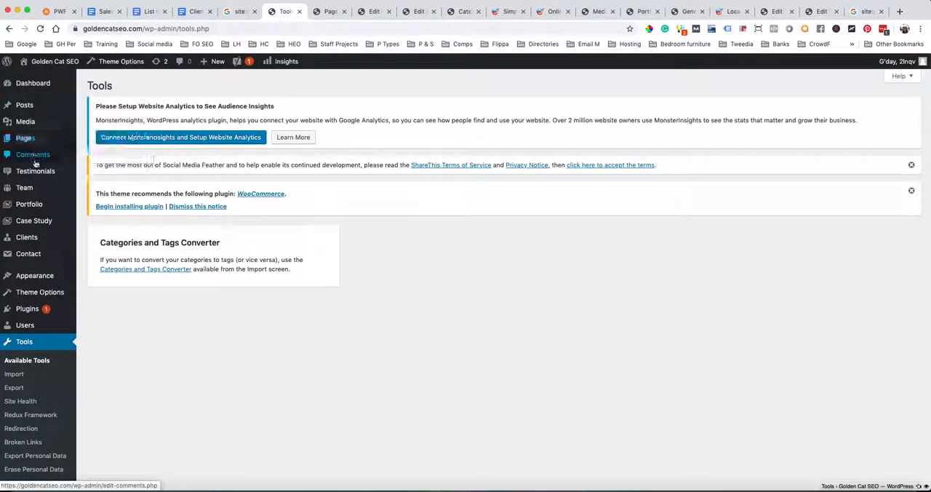
pyautogui.moveTo(35, 169)
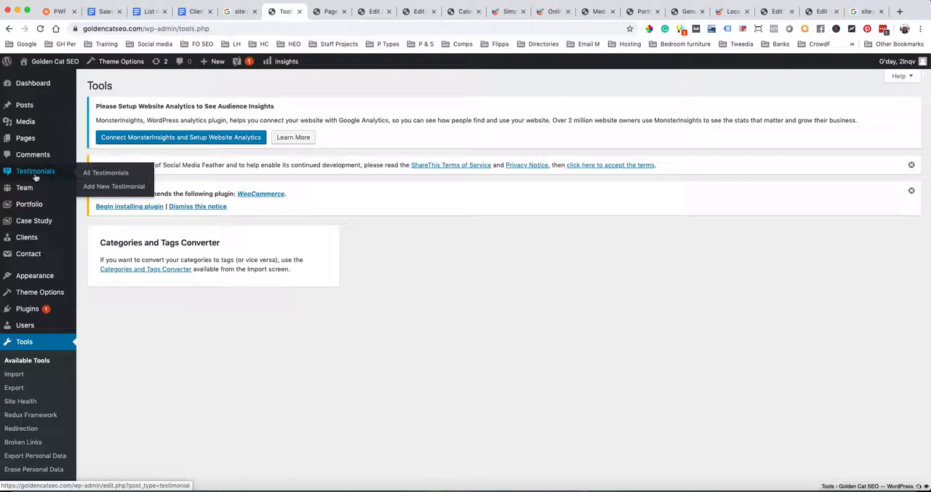
pyautogui.scroll(-3, 36, 222)
pyautogui.scroll(-3, 40, 228)
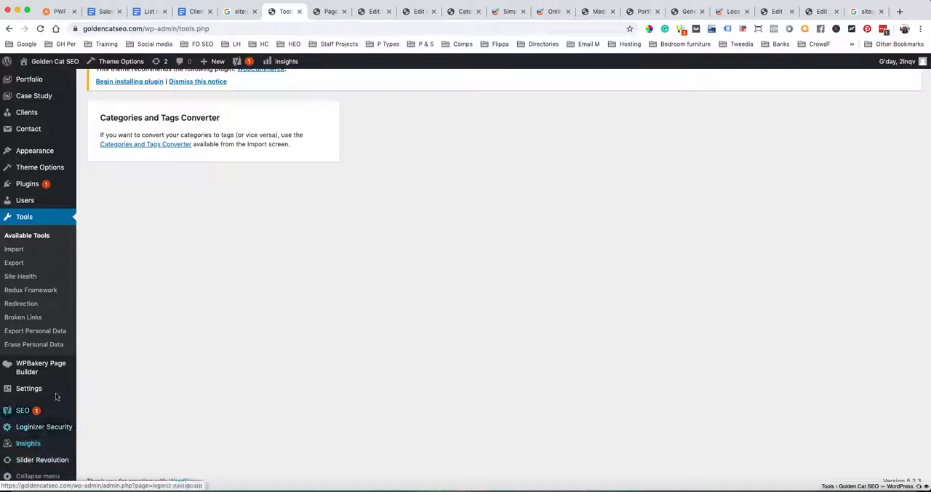
pyautogui.moveTo(60, 388)
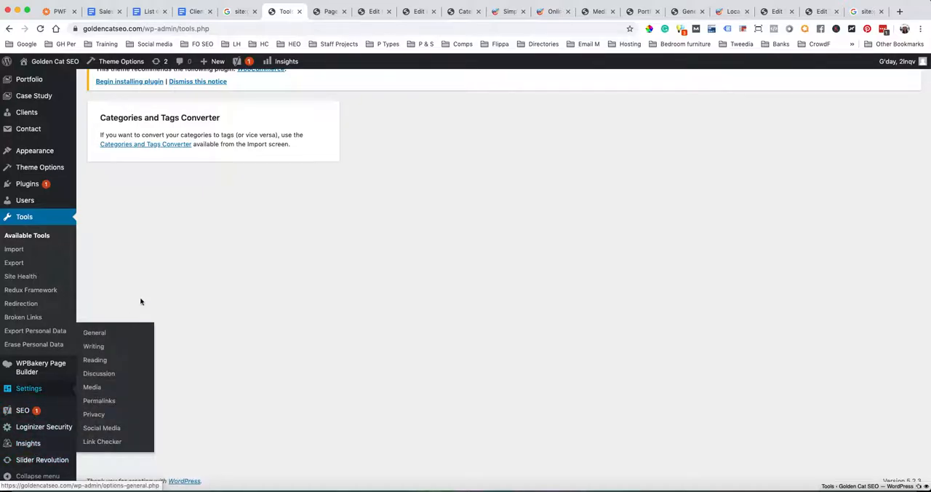
pyautogui.scroll(4, 141, 301)
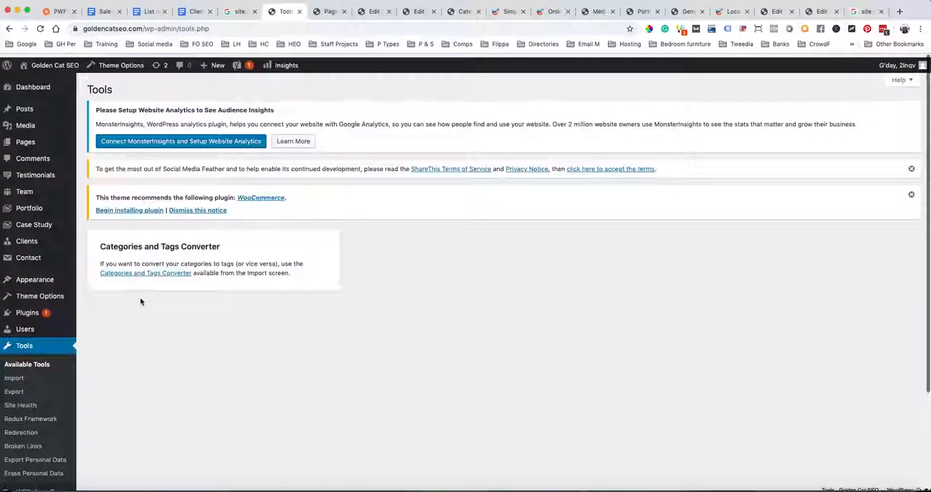